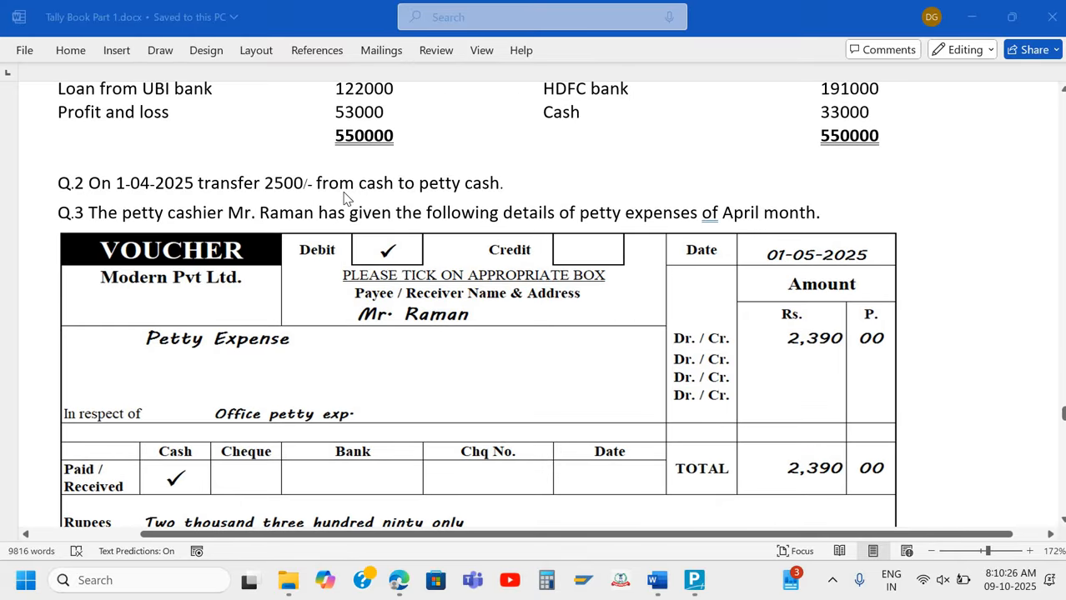
- Read the assignment questions from the petty expense voucher through the furniture sale cheque to the Q.6 sales commission voucher
scroll(343, 198, down, 3)
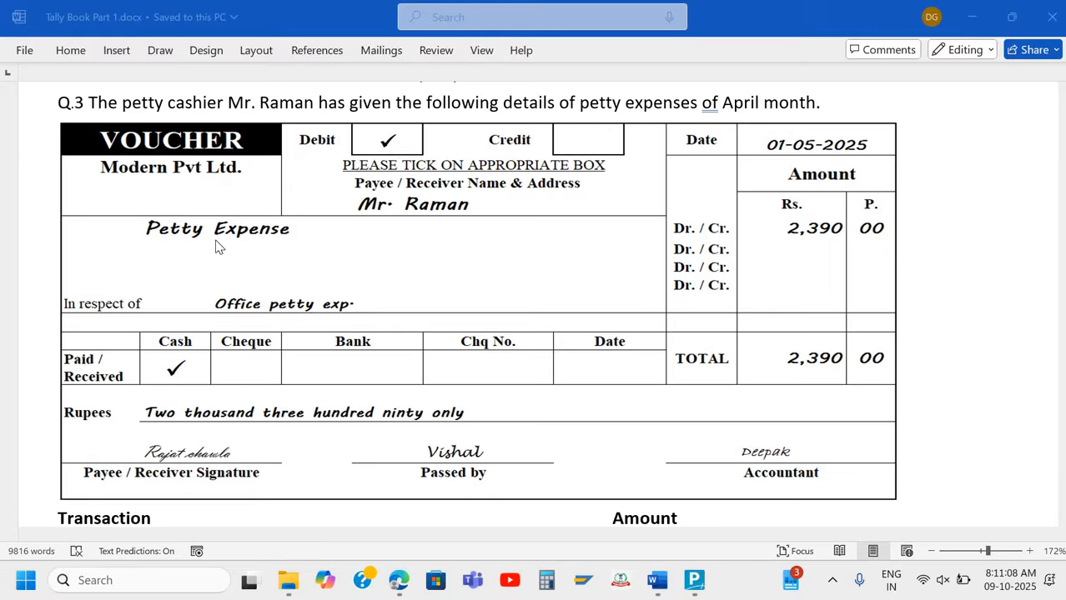
scroll(215, 246, down, 3)
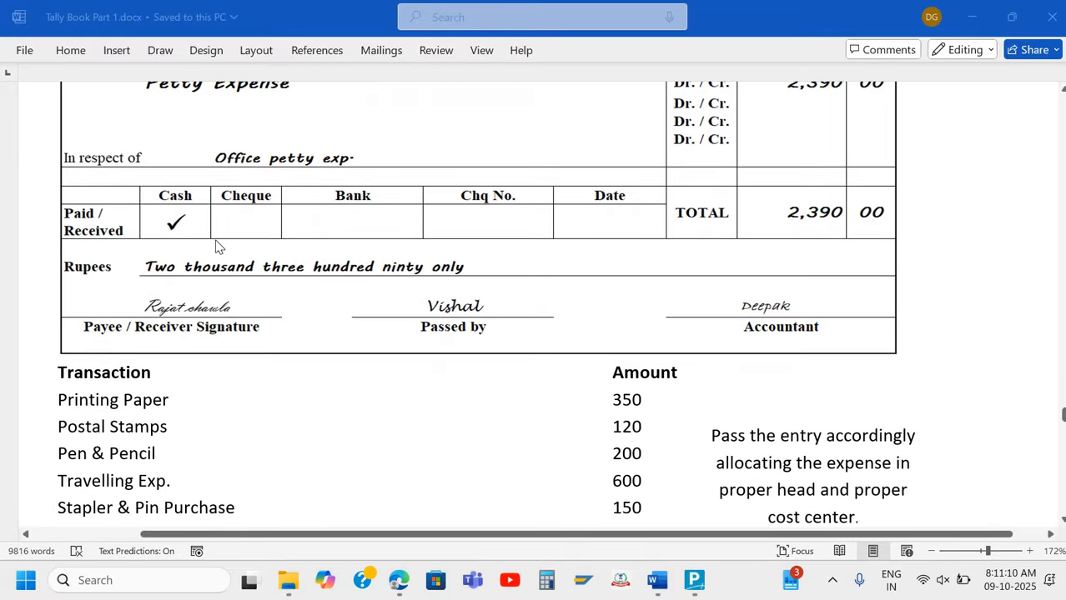
scroll(215, 247, down, 3)
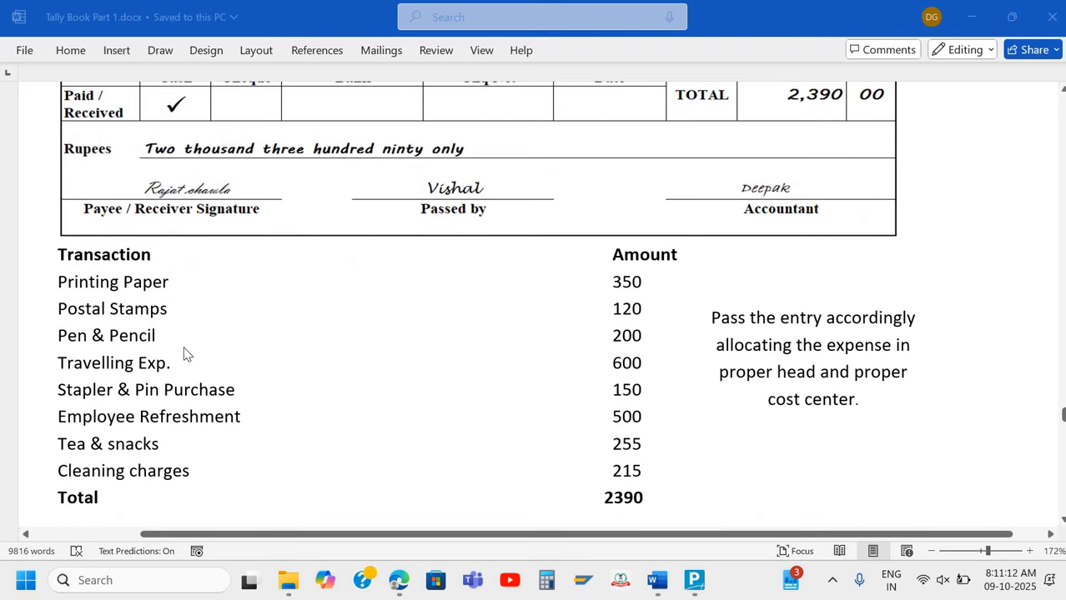
scroll(184, 294, up, 5)
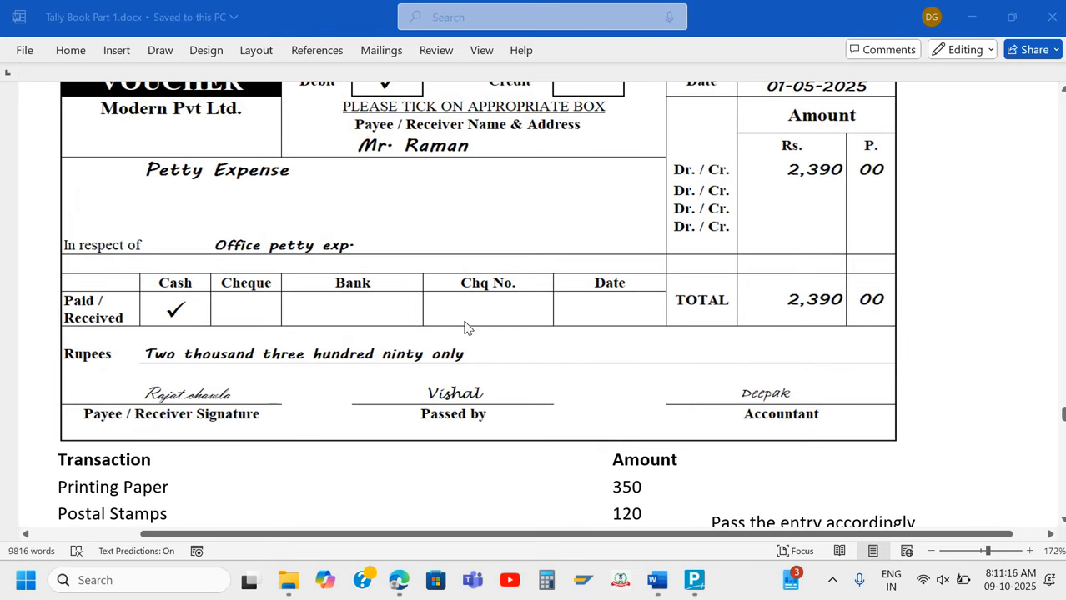
scroll(503, 339, down, 4)
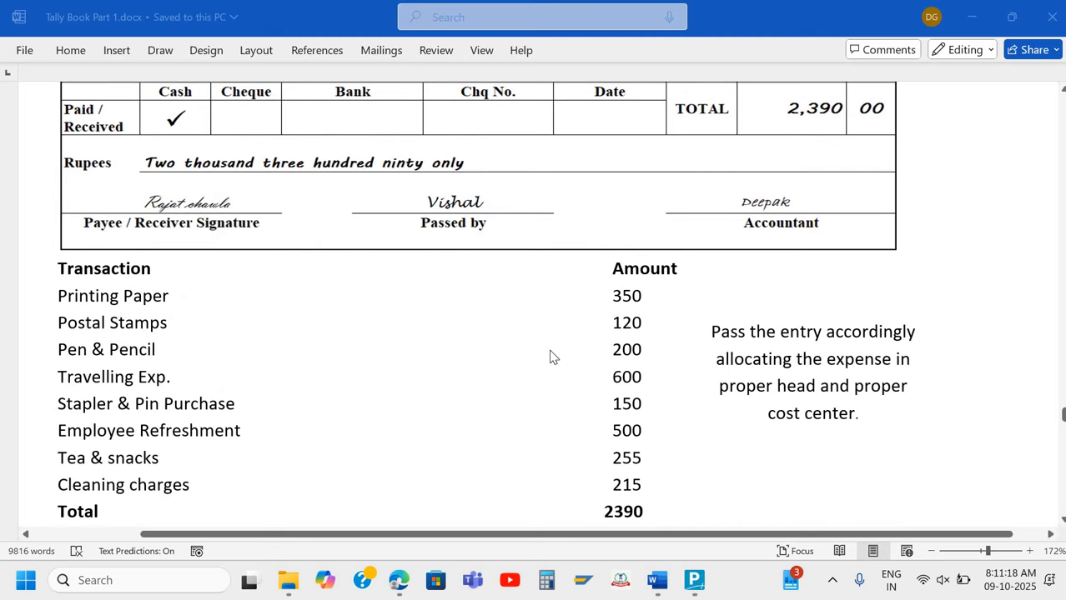
scroll(659, 409, down, 2)
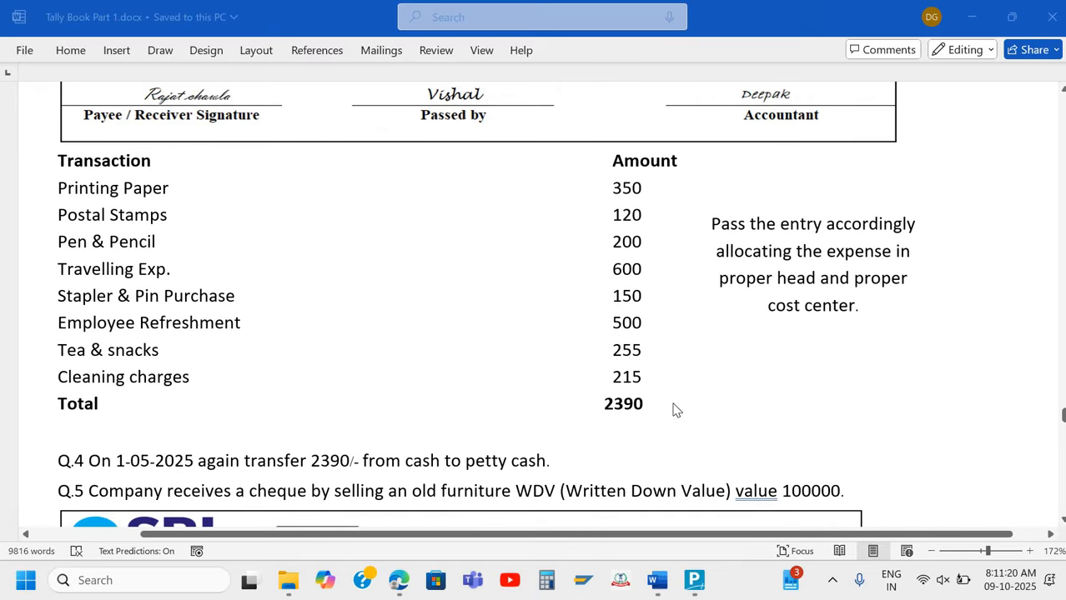
scroll(674, 410, down, 3)
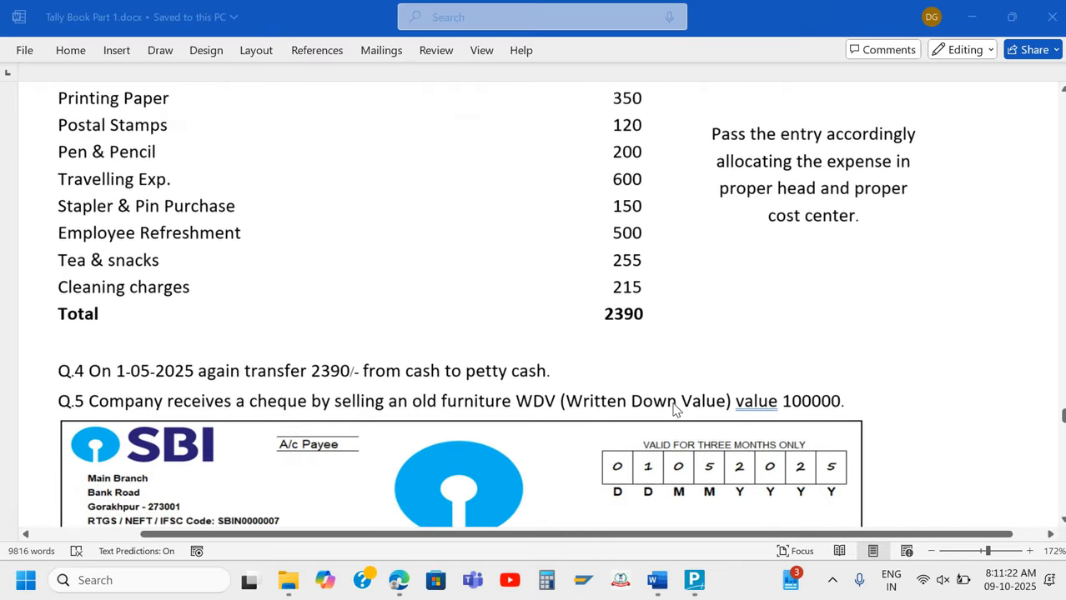
scroll(365, 301, down, 1)
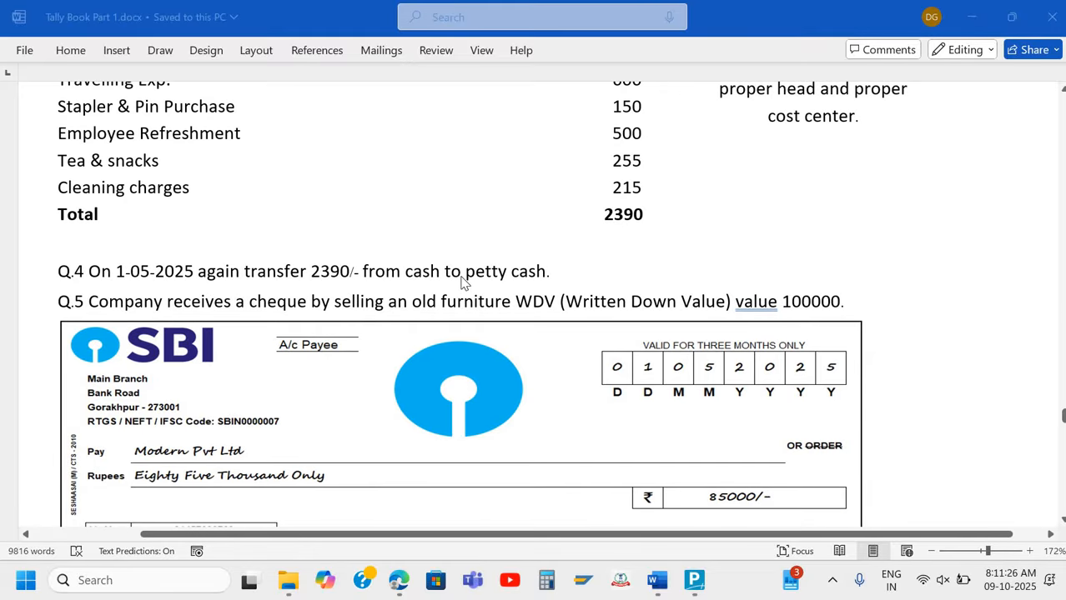
scroll(471, 281, down, 3)
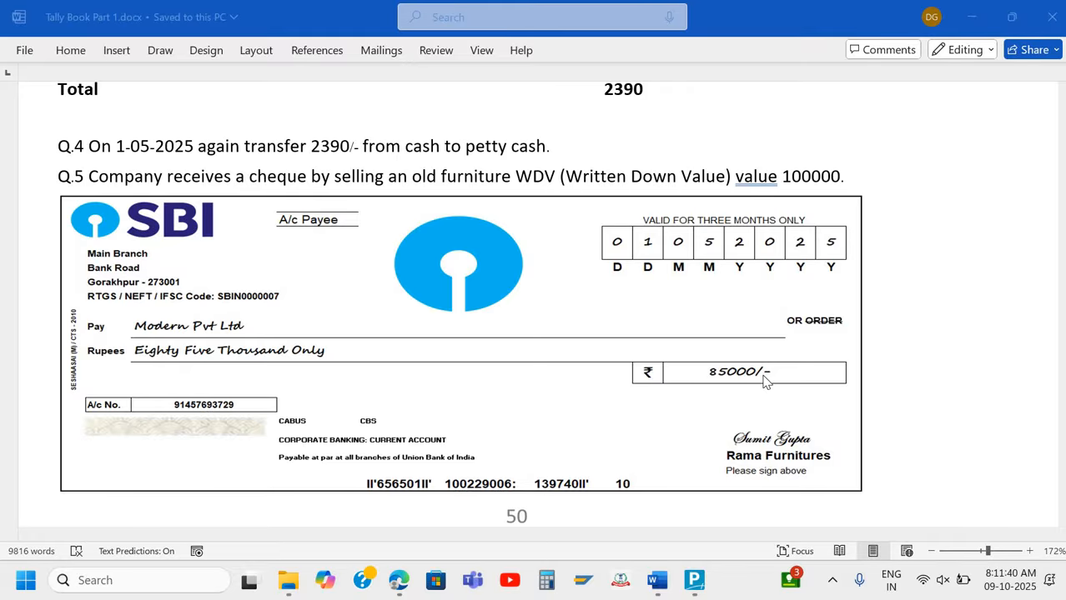
scroll(766, 381, down, 8)
scroll(766, 382, down, 2)
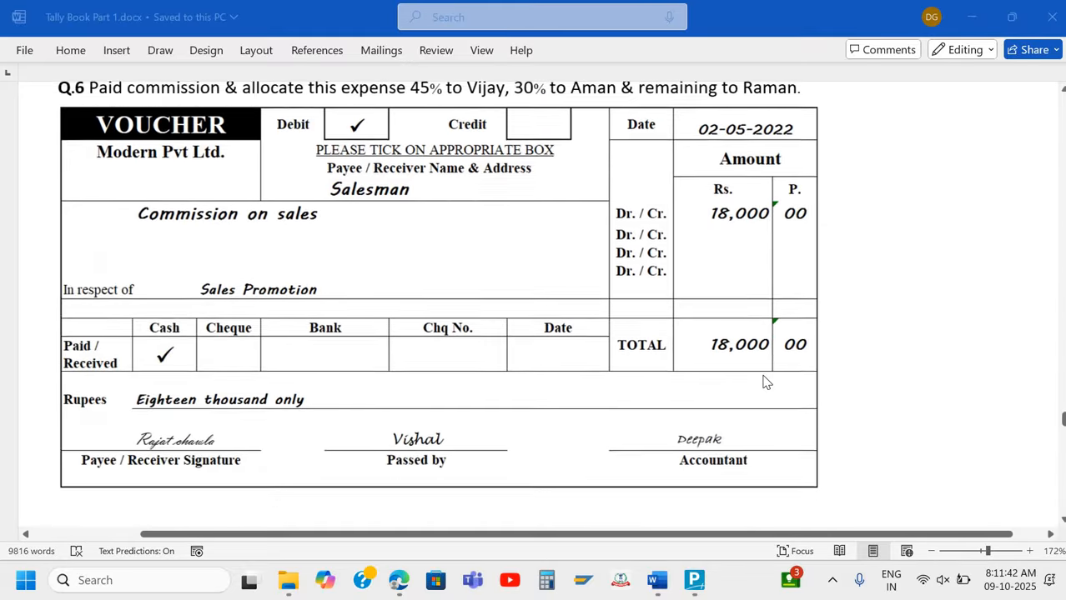
scroll(765, 381, up, 1)
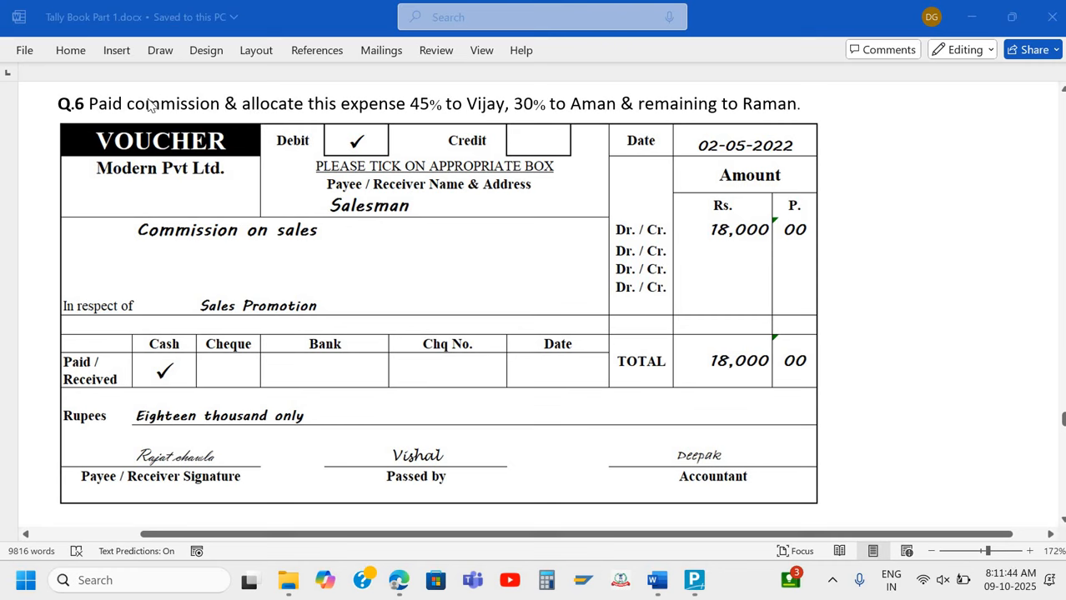
click(229, 111)
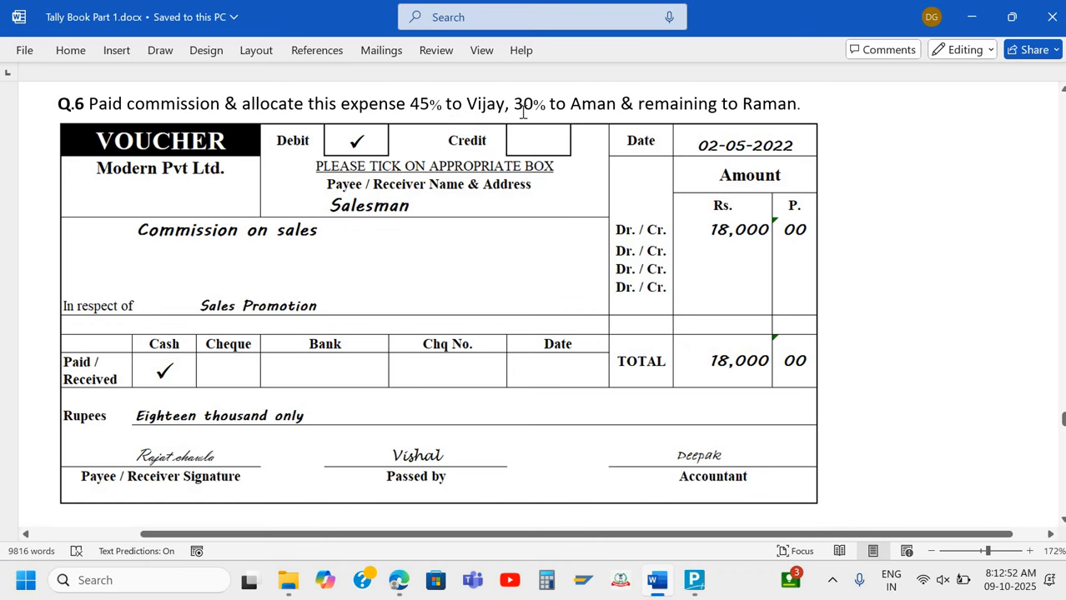
- Switch to TallyPrime and create a cost category named Salesman that allocates revenue items only
key(super+d)
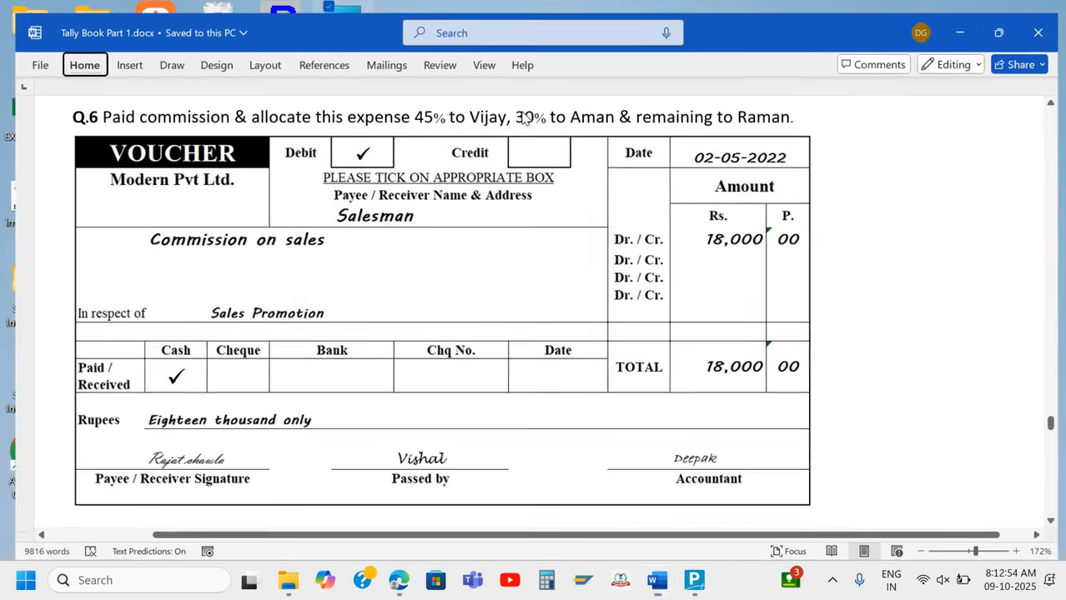
key(alt+Tab)
key(alt+Tab)
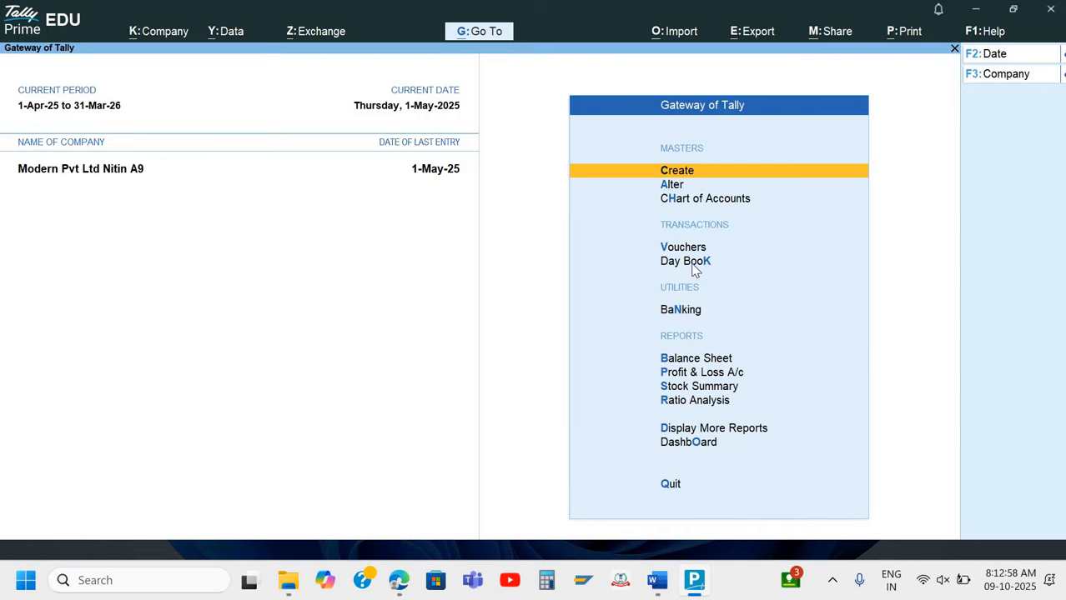
key(c)
key(Down)
key(Down)
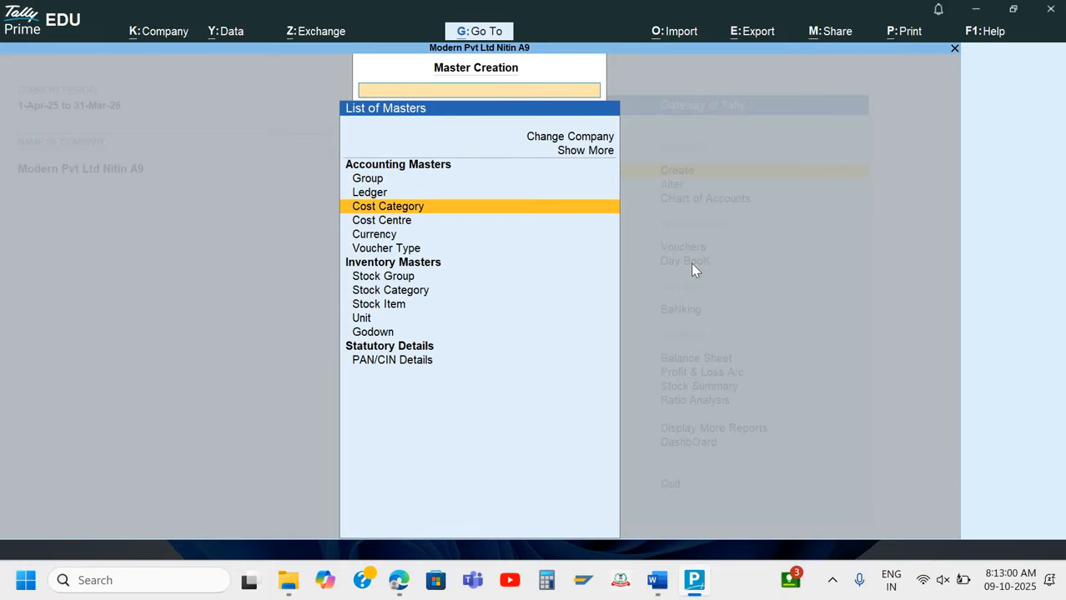
key(Return)
text(S)
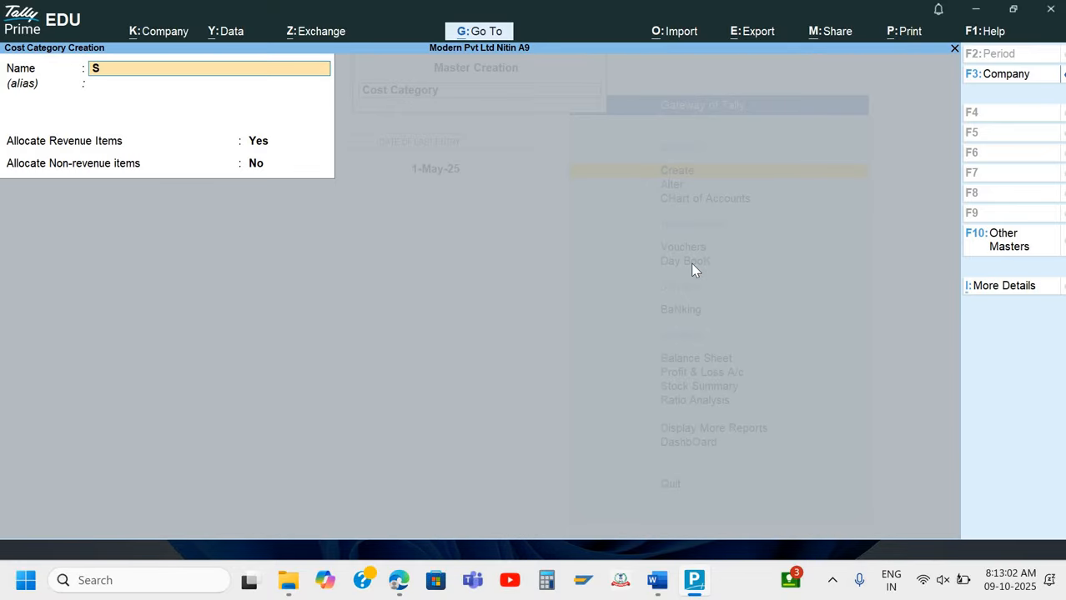
text(alesman)
key(Return)
key(Return)
key(Return)
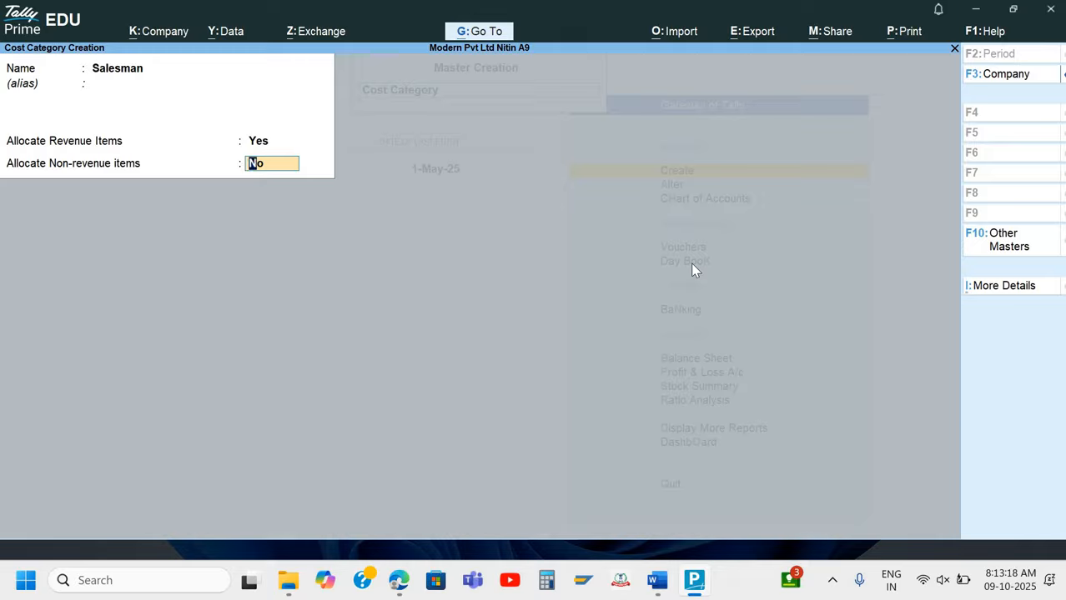
key(Return)
key(Return)
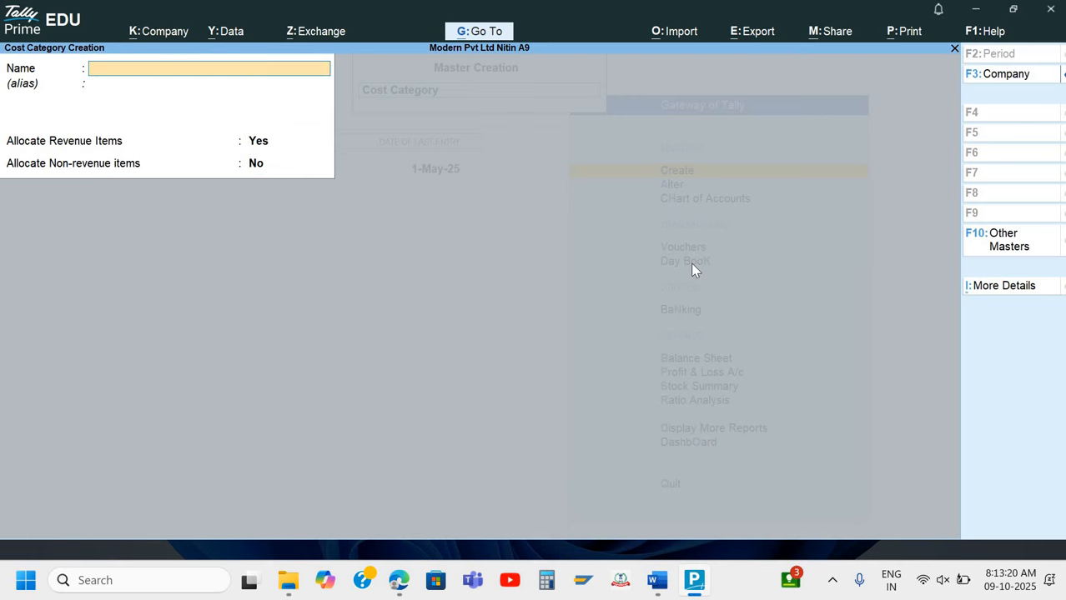
key(Escape)
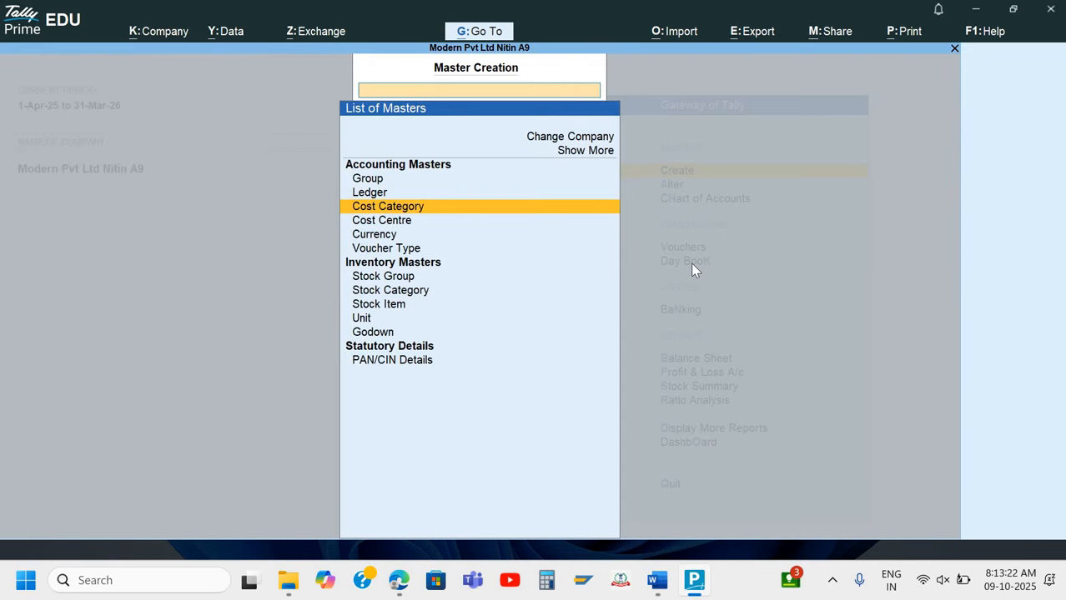
- Create a cost centre in the Salesman category for the first salesman named in Q.6, under Primary
key(Down)
key(Return)
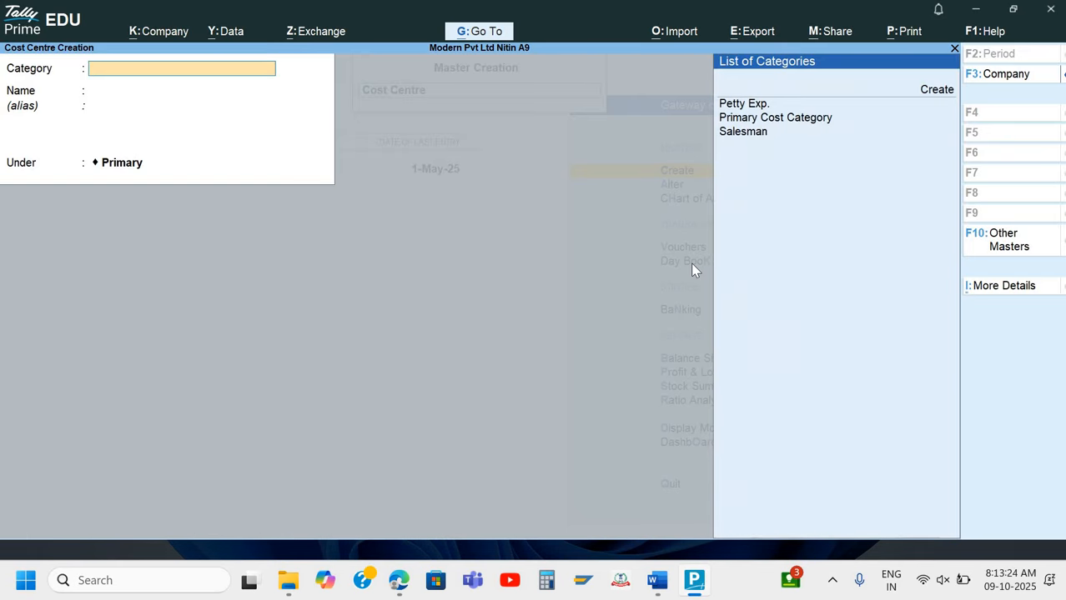
key(Down)
key(Down)
key(Down)
key(Return)
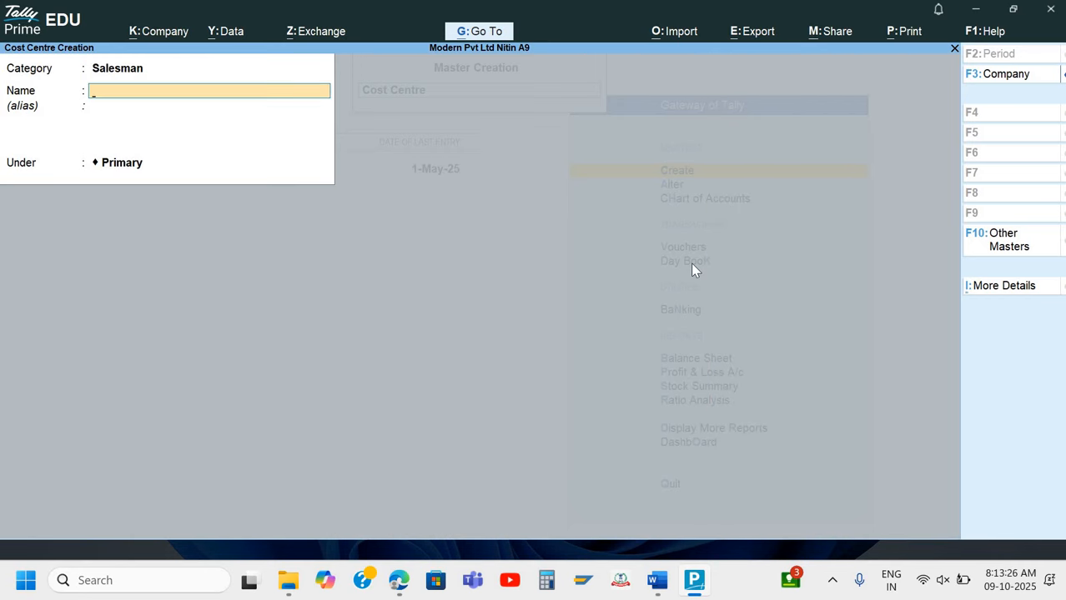
key(alt+Tab)
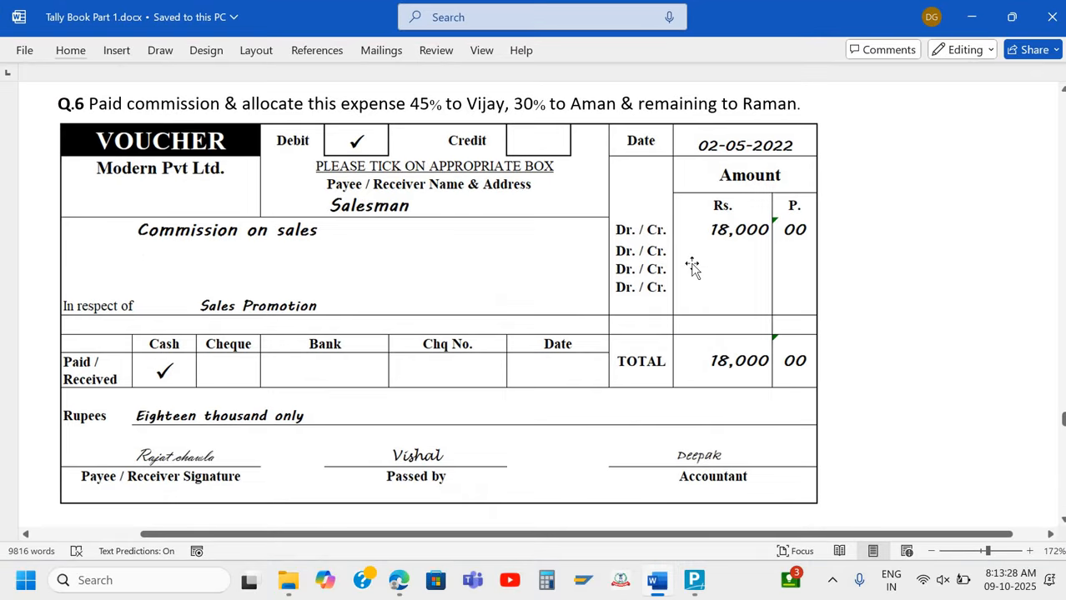
key(alt)
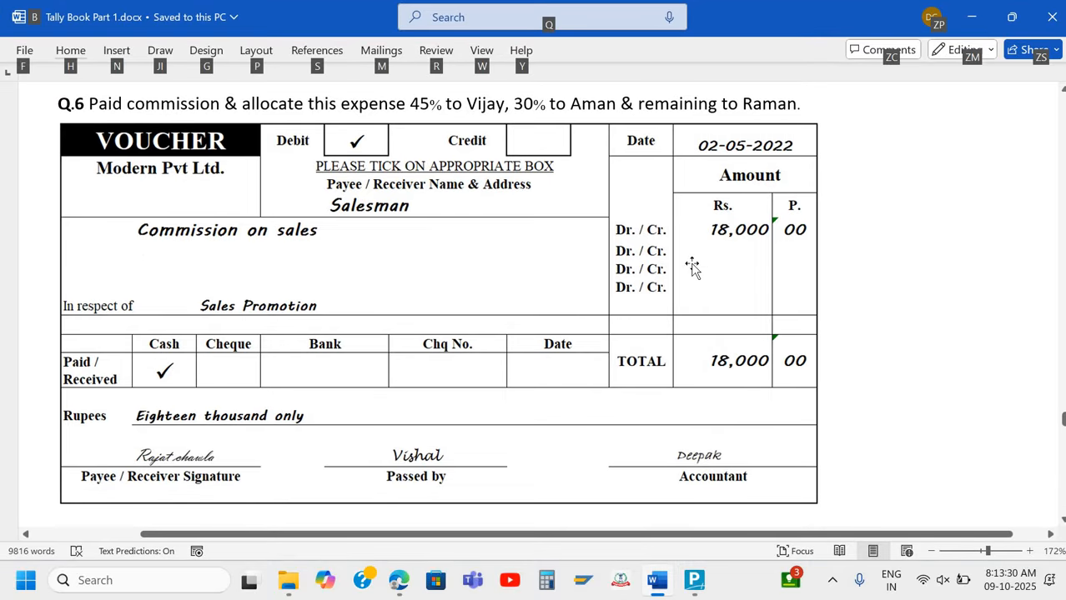
key(alt+Tab)
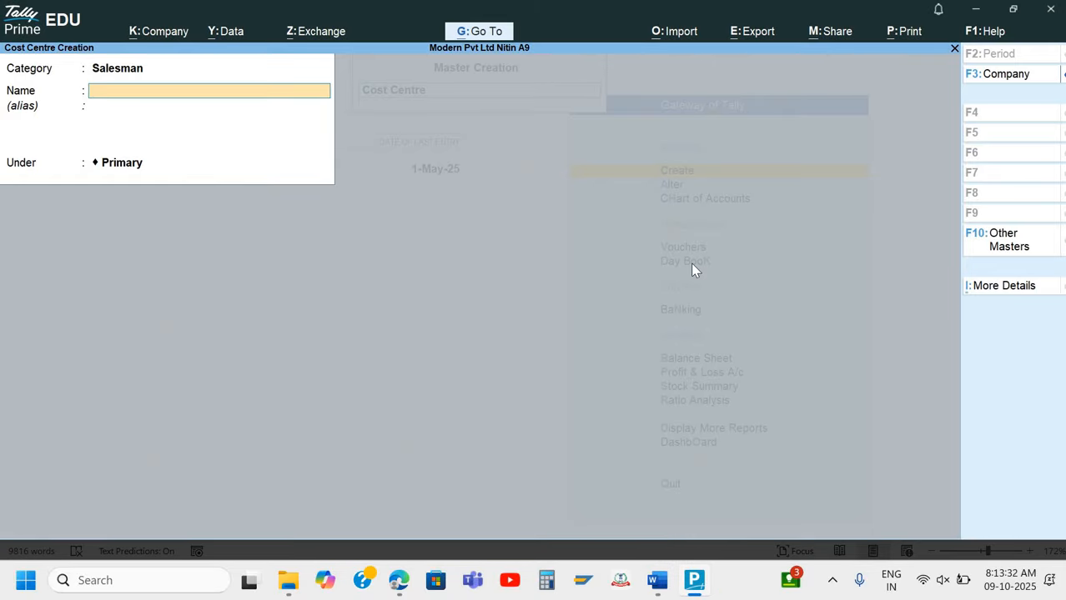
text(Vijay)
key(Return)
key(Return)
key(Return)
- Create another Salesman cost centre for the last salesman named in Q.6, under Primary
text(Raman)
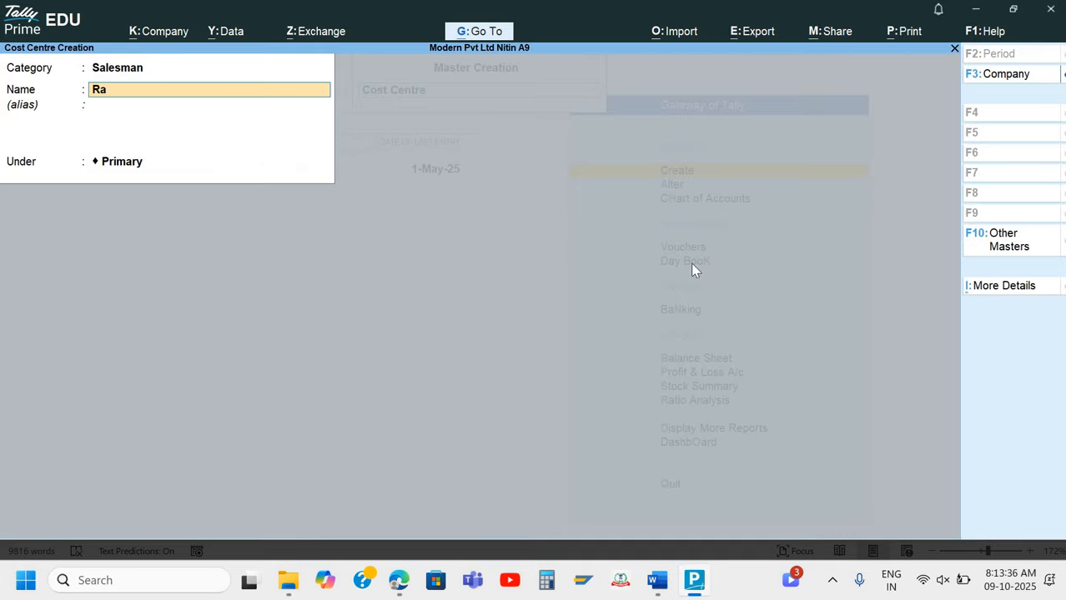
key(Return)
key(Return)
key(Return)
key(Return)
- Create a Salesman cost centre for the second salesman named in Q.6, under Primary, and leave cost centre creation
text(Aman)
key(Return)
key(Return)
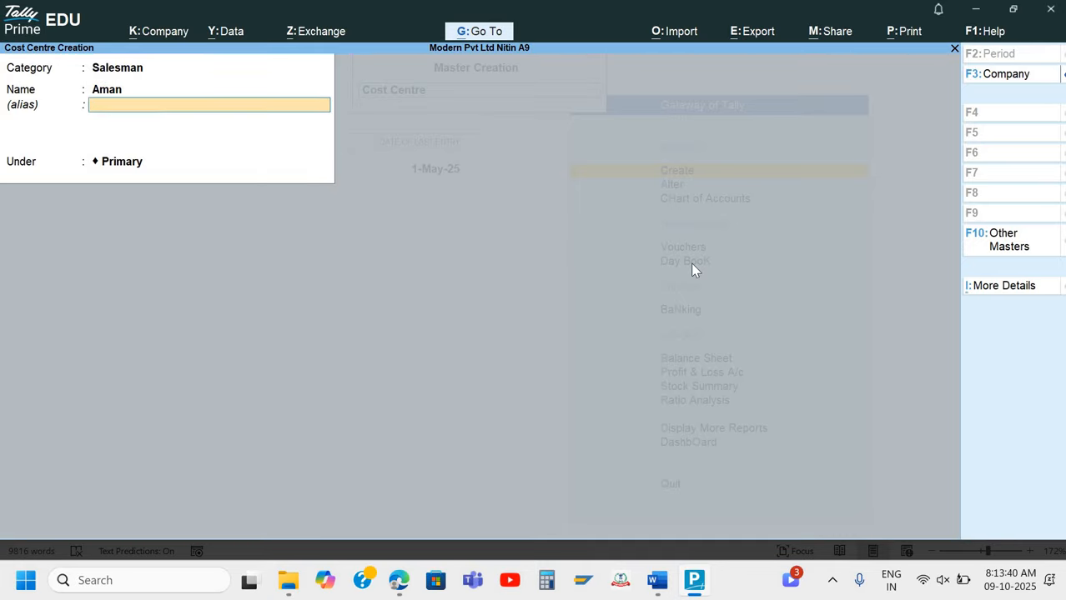
key(Return)
key(Return)
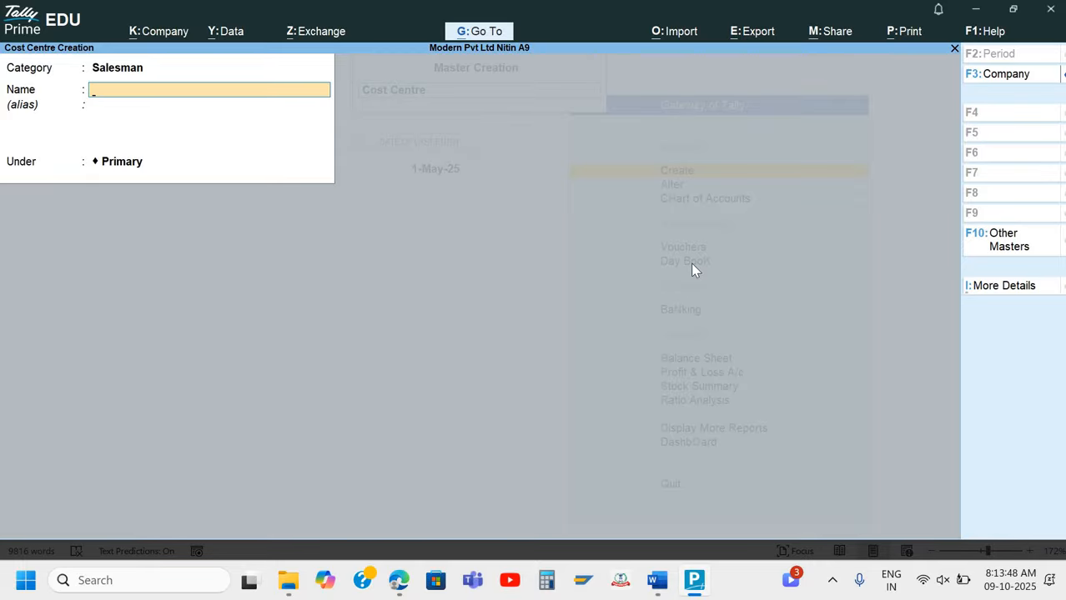
key(Escape)
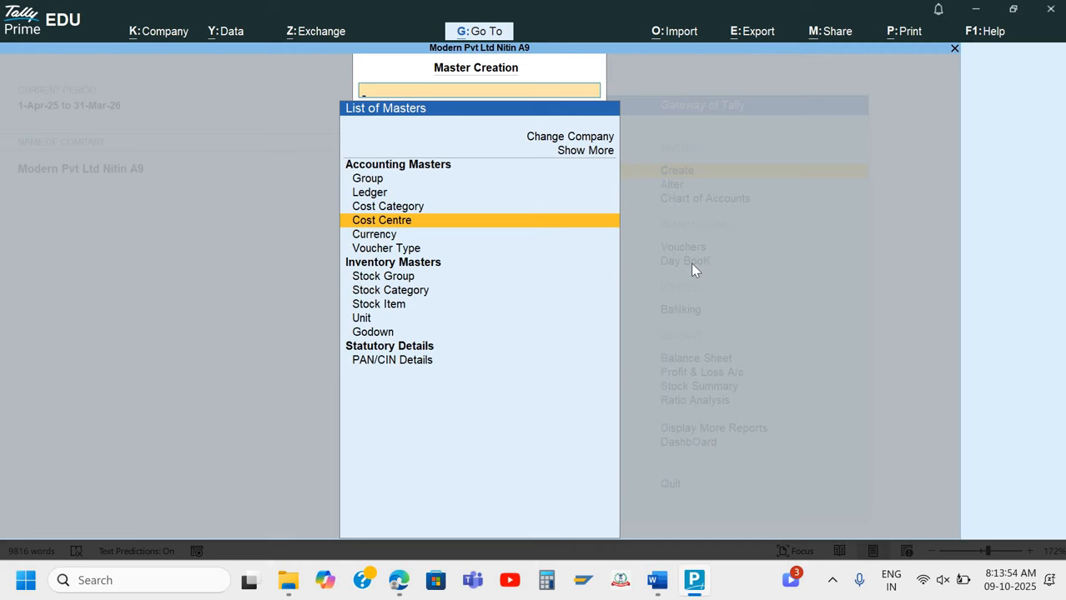
- Expand the list of masters to show more types and open Cost Centre Class creation
key(Up)
key(Up)
key(Up)
key(Up)
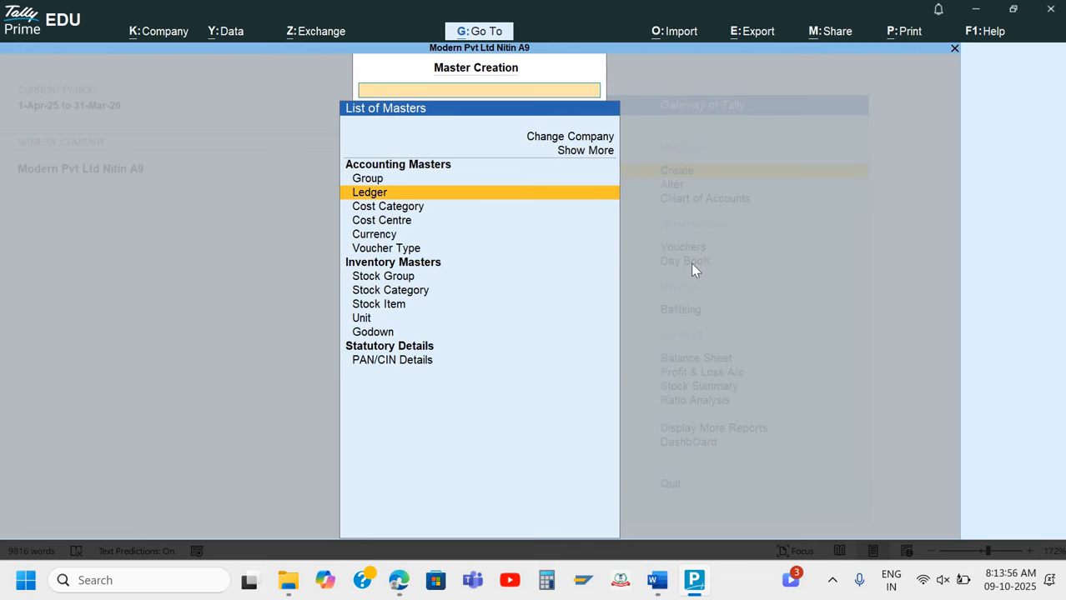
key(Up)
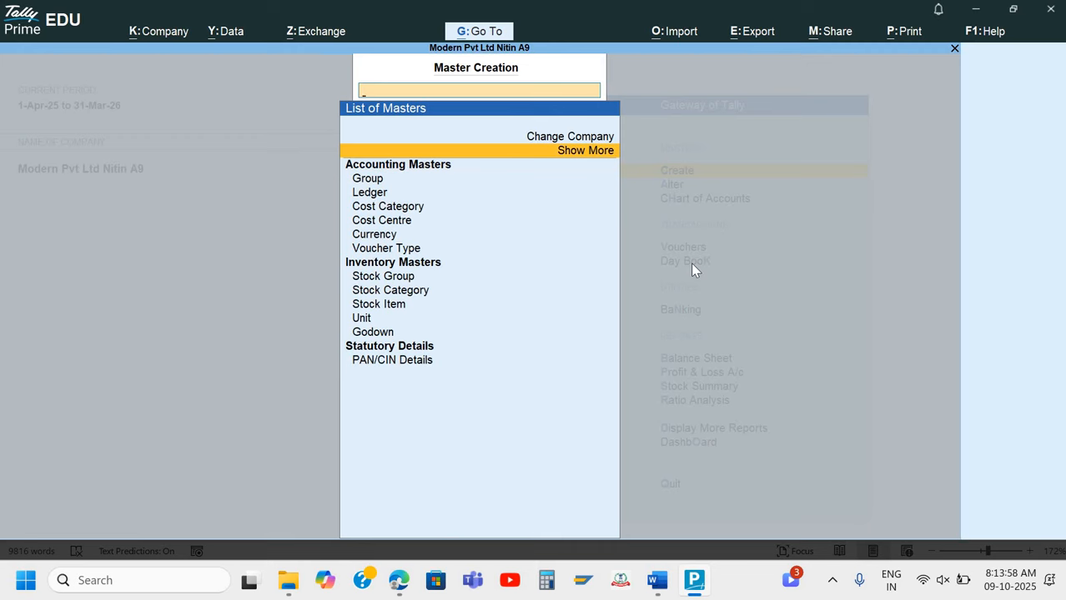
key(Return)
key(Down)
key(Down)
key(Down)
key(Down)
key(Down)
key(Down)
key(Down)
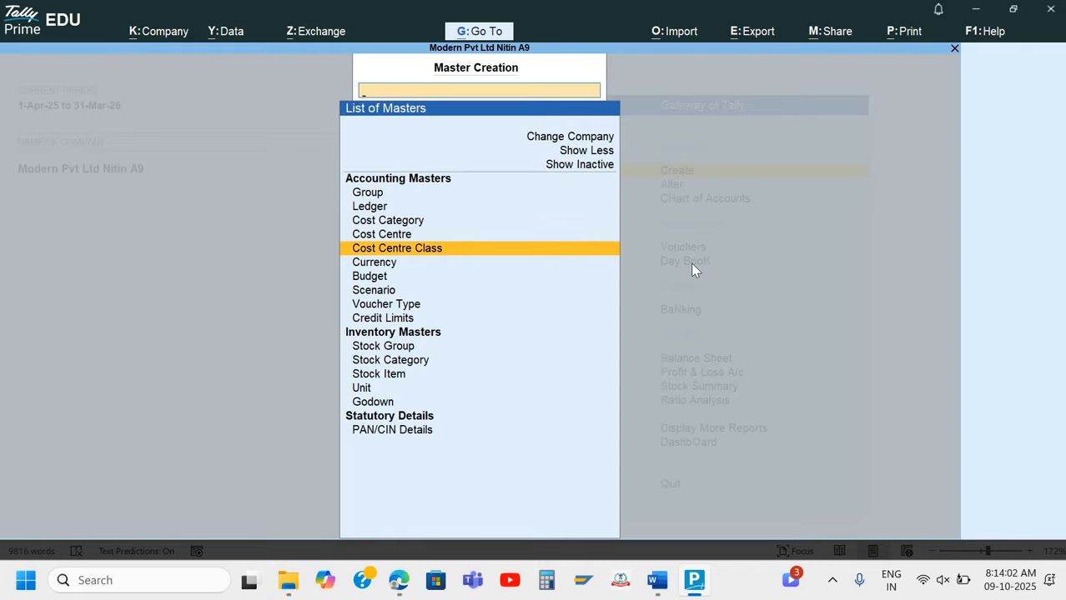
click(425, 253)
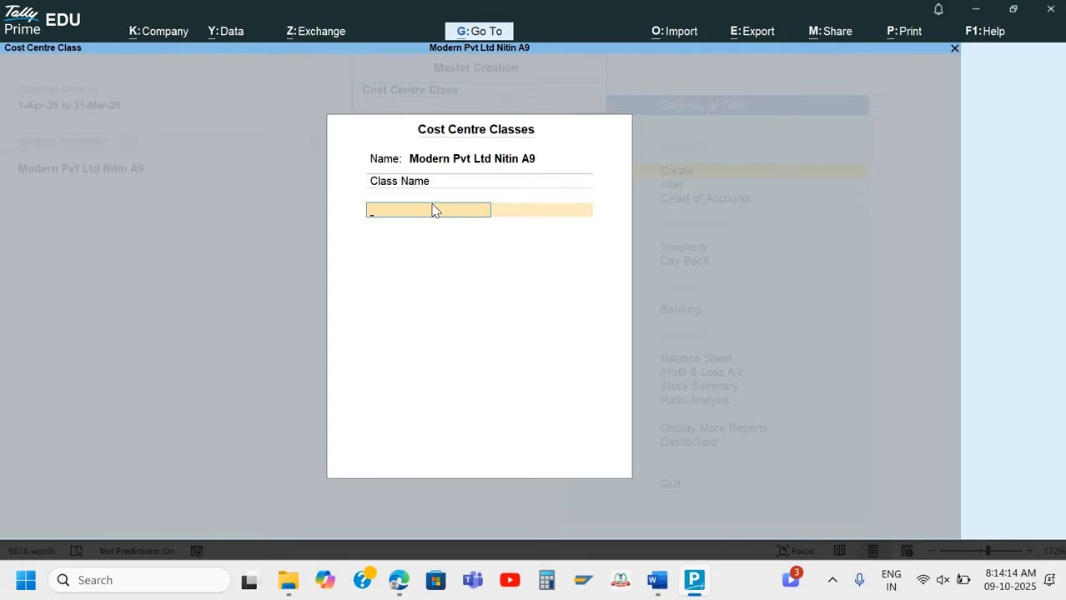
- Name the new cost centre class "Commission Ratio" and open its auto cost definition
text(Commission %Age)
key(BackSpace)
key(BackSpace)
key(BackSpace)
key(BackSpace)
text(Ratio)
key(Return)
- Choose the Salesman cost category for the class and allocate 45% to the first salesman named in Q.6
key(Down)
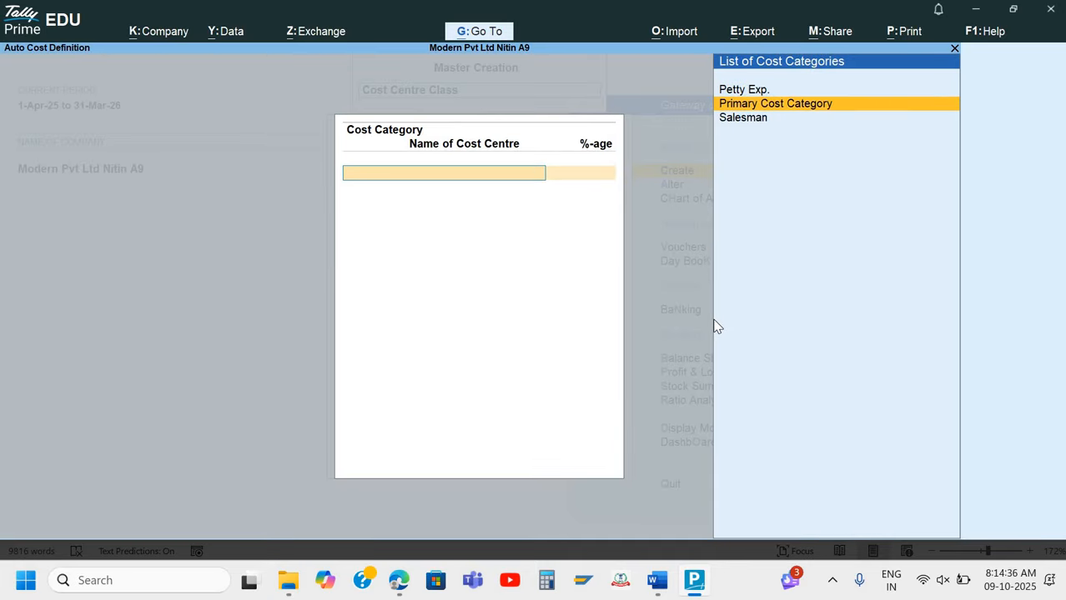
key(Down)
key(Return)
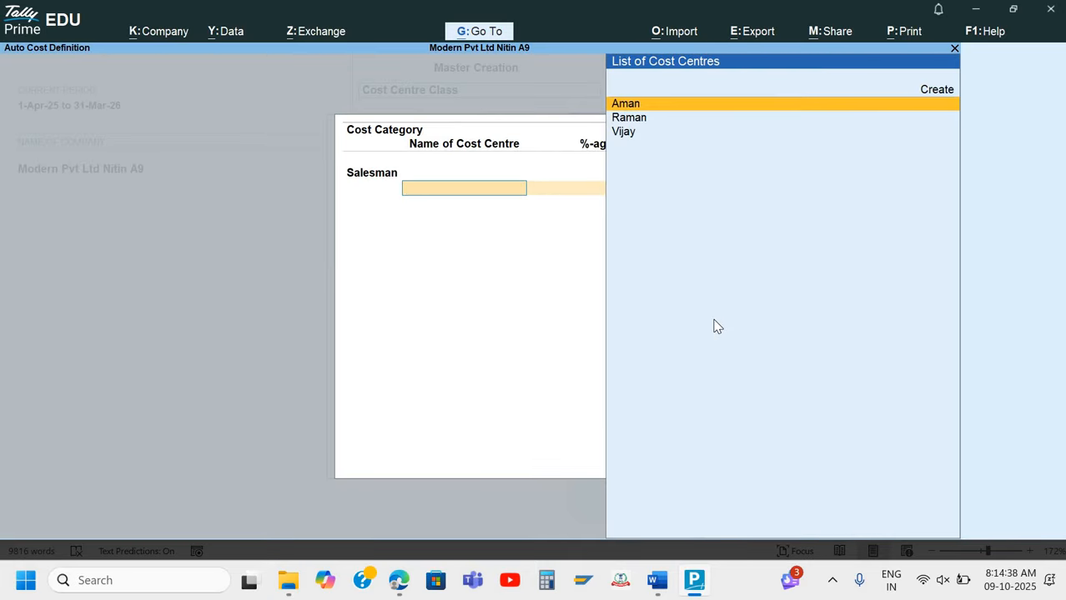
key(Down)
key(Down)
key(Return)
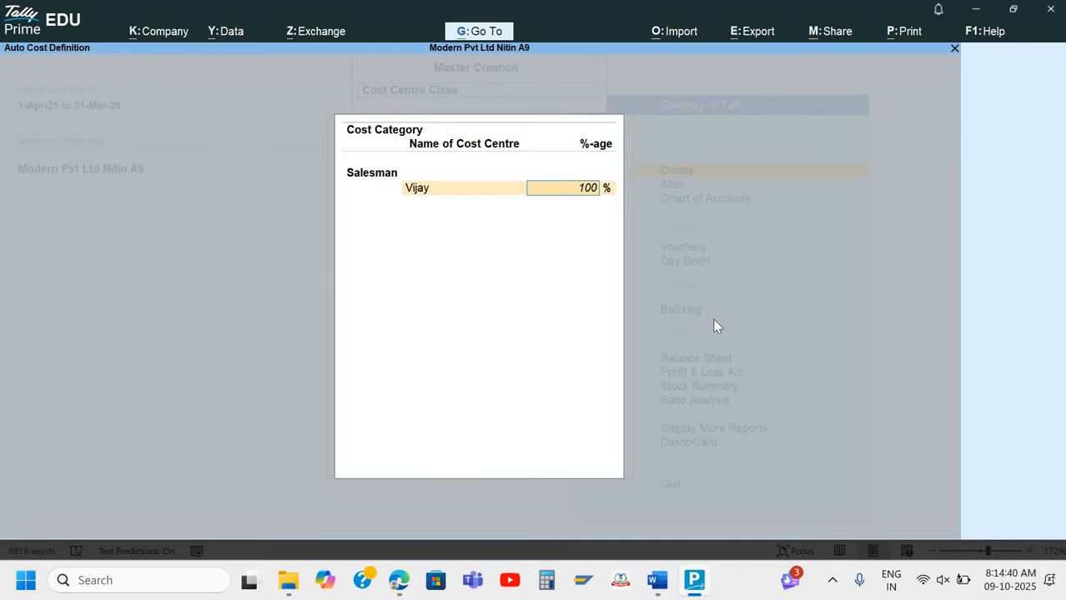
text(45)
key(Return)
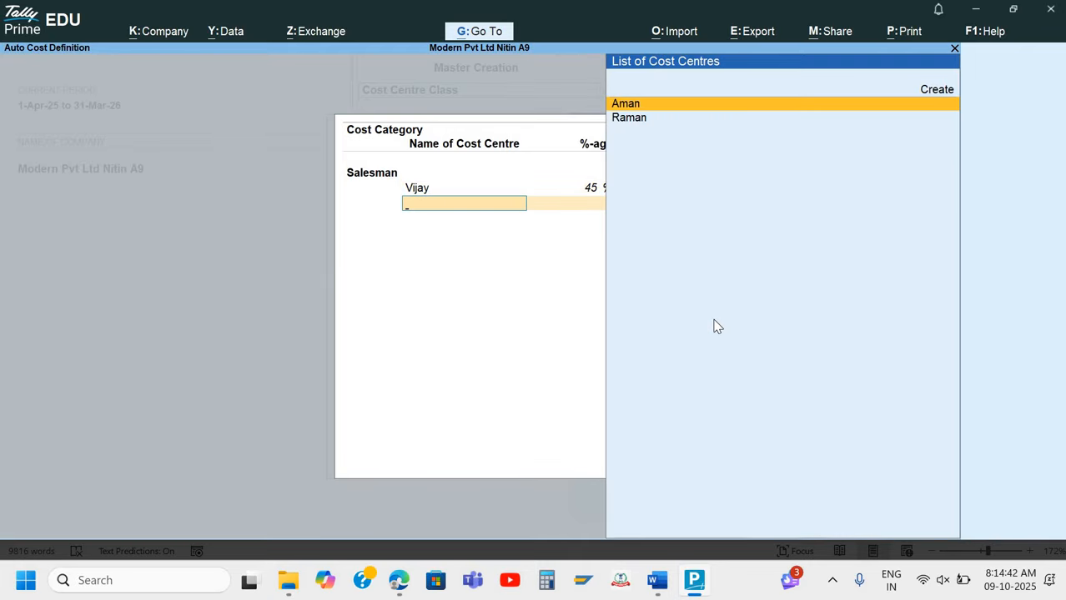
- Allocate 30% of the Commission Ratio class to the second salesman named in Q.6
key(Down)
key(Up)
key(Return)
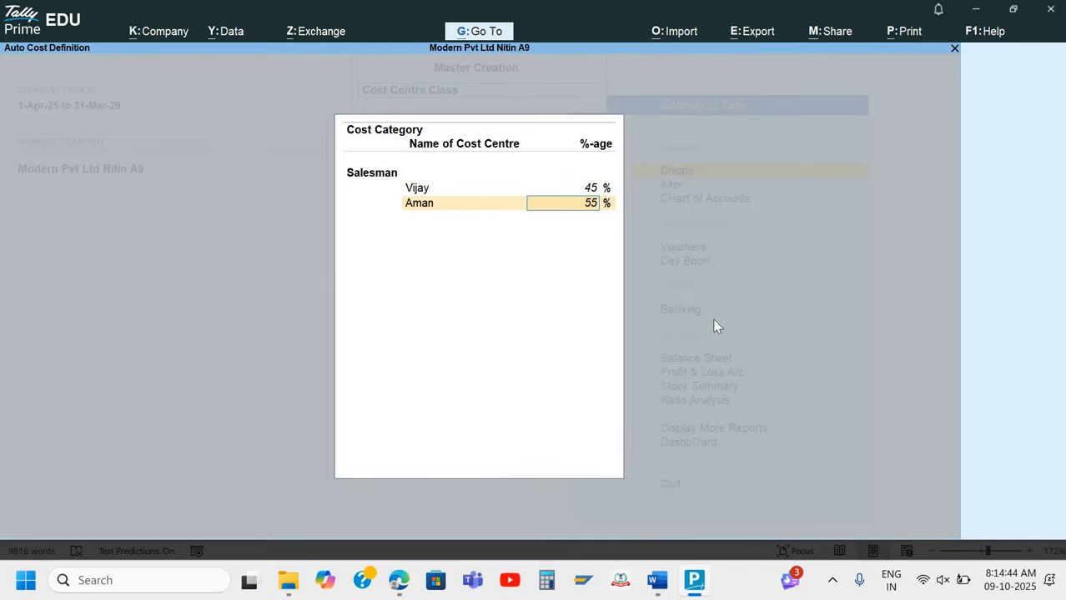
text(30)
key(Return)
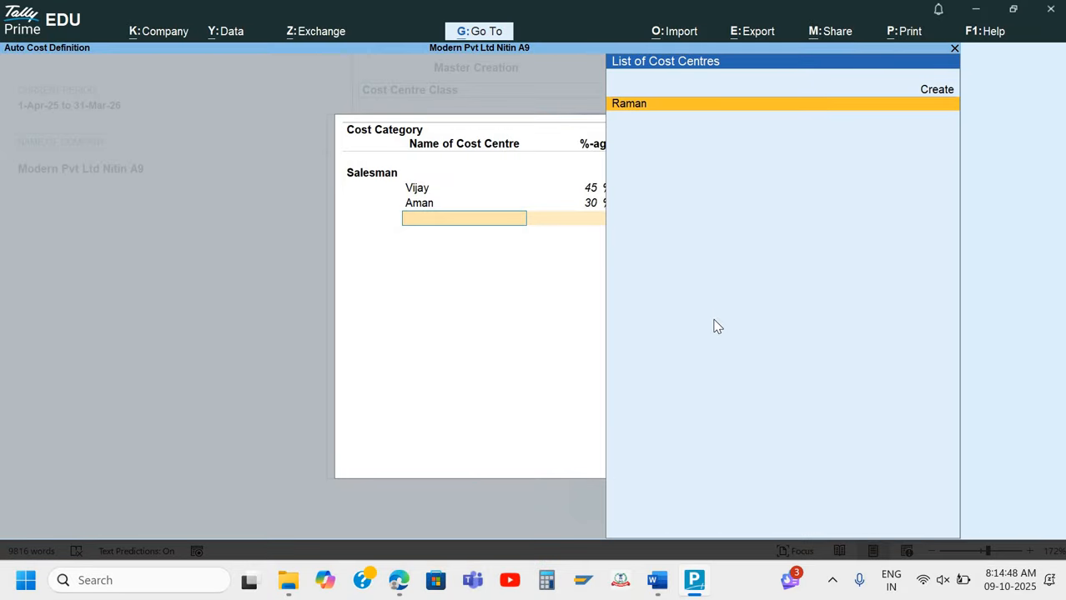
- Allocate the remaining 25% to the last salesman named in Q.6 and save the cost centre class
key(Return)
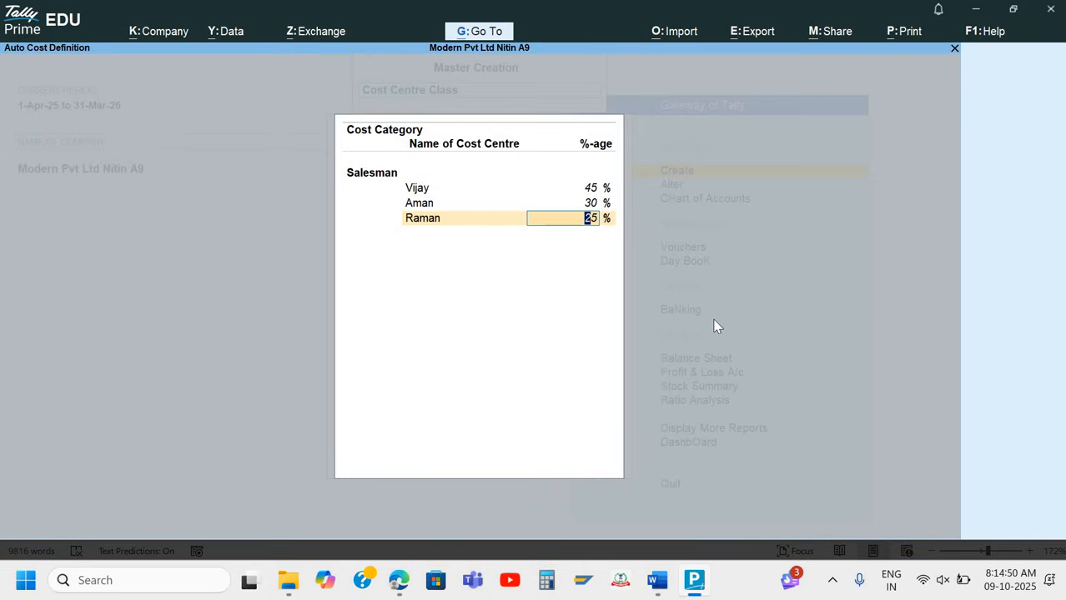
key(Return)
key(Return)
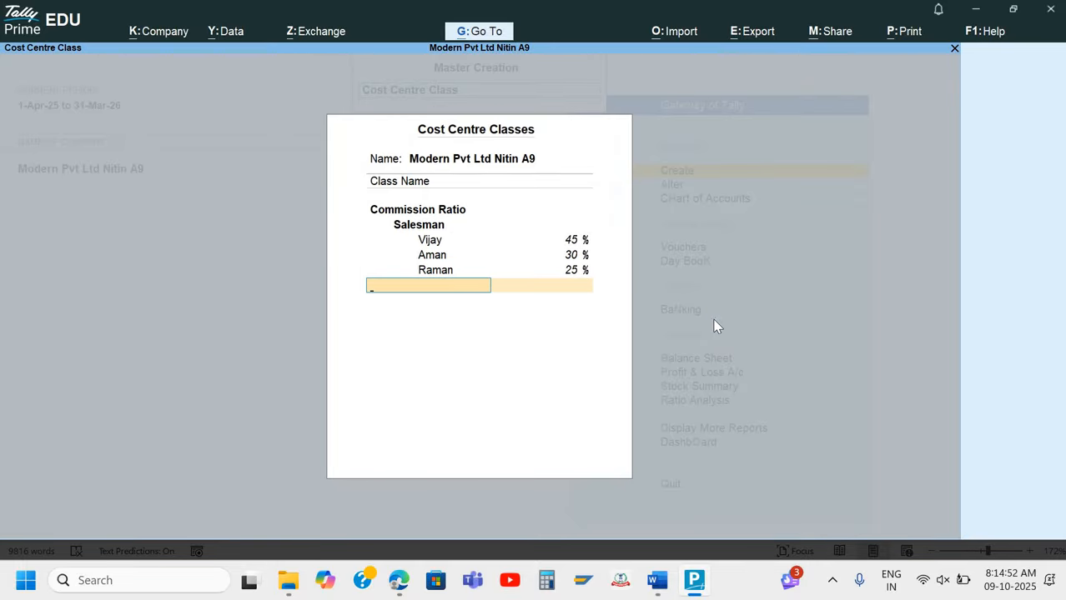
key(Return)
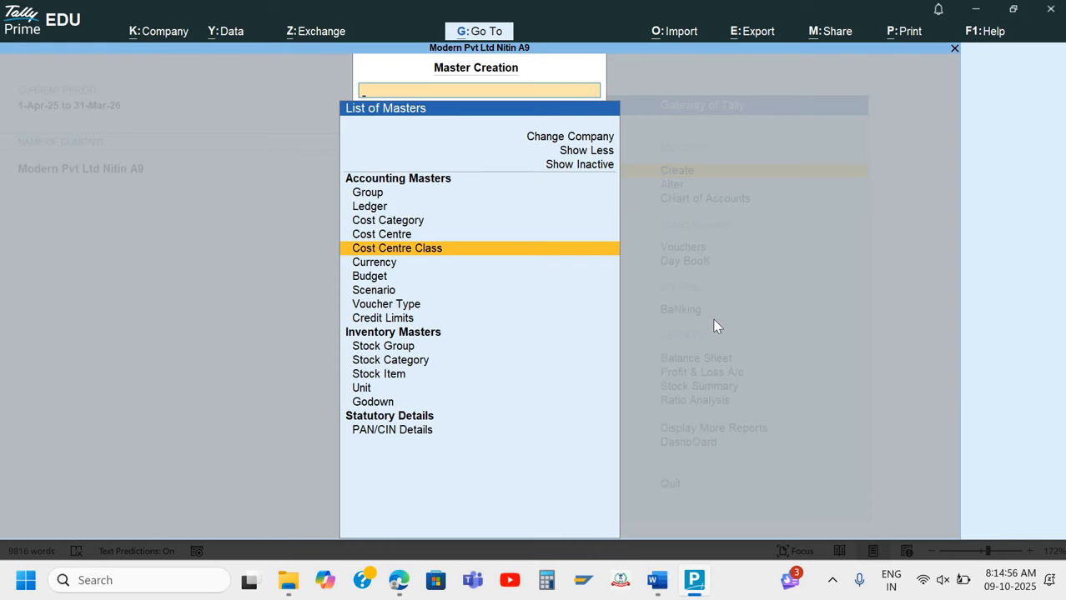
- Switch to the Word document and examine the Q.6 commission voucher's date, amount and payment mode
key(alt+Tab)
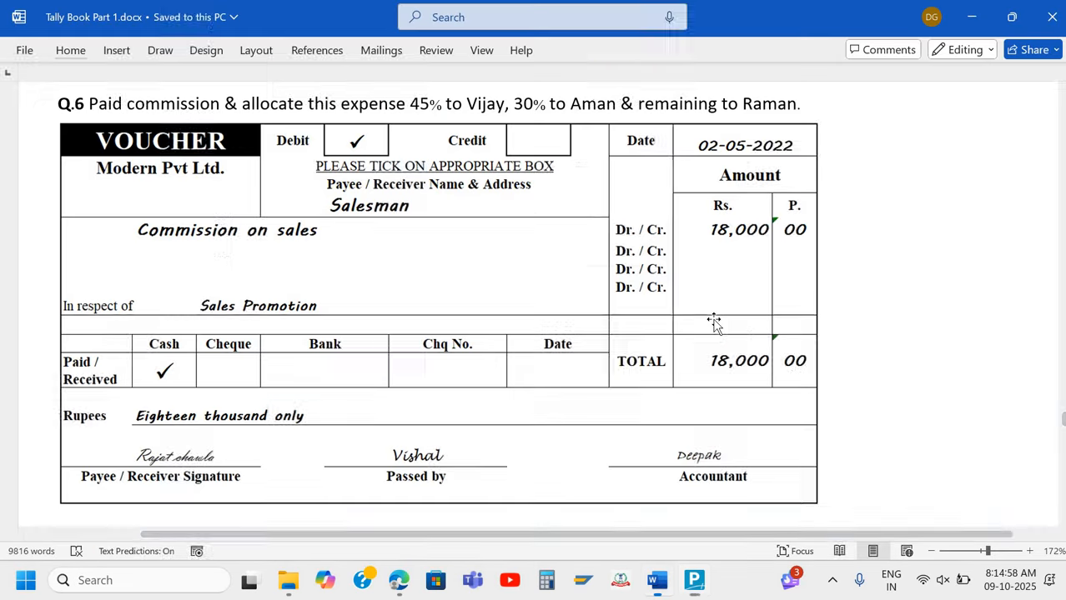
scroll(714, 323, down, 1)
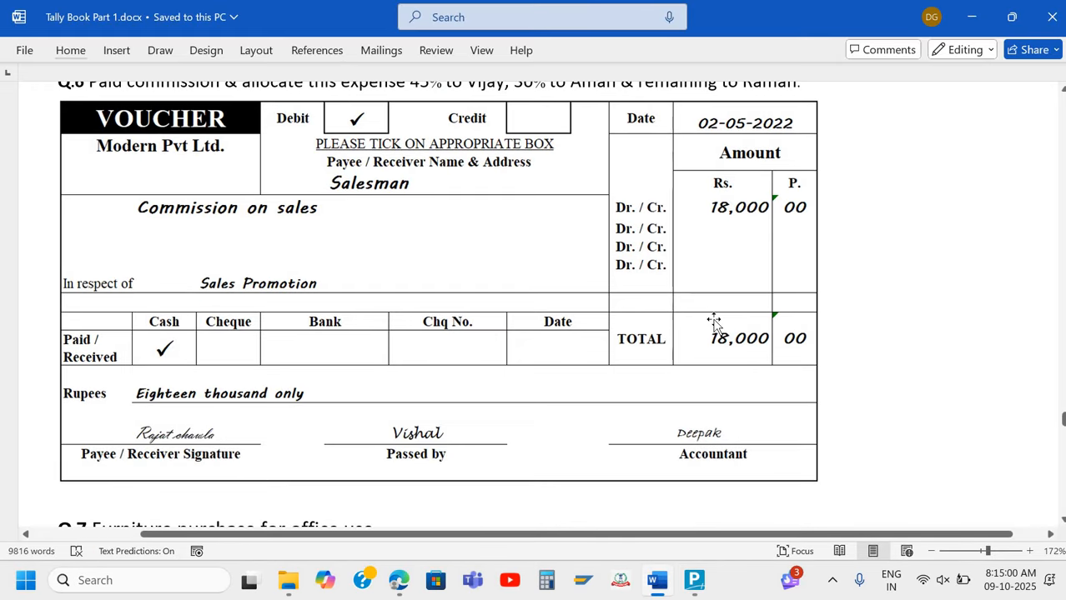
scroll(714, 323, up, 1)
scroll(713, 323, down, 1)
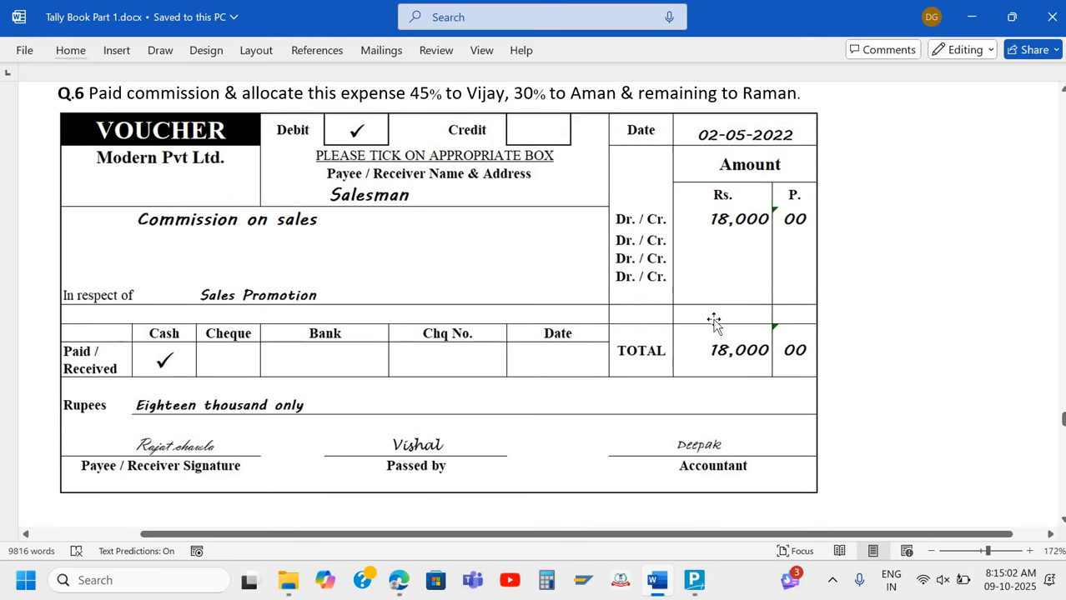
scroll(713, 323, down, 2)
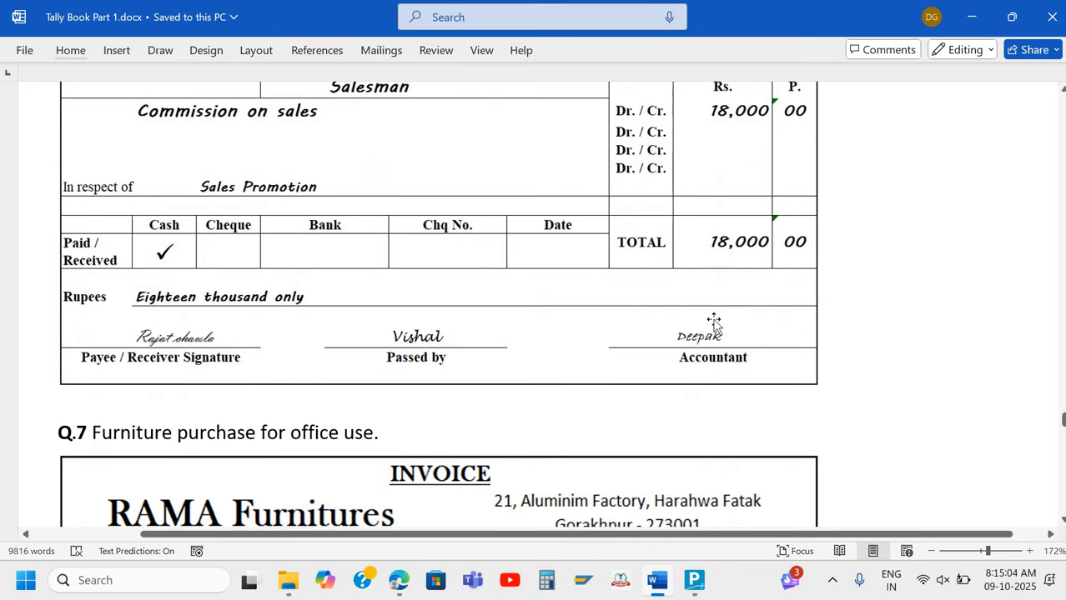
scroll(713, 323, up, 1)
scroll(714, 322, up, 1)
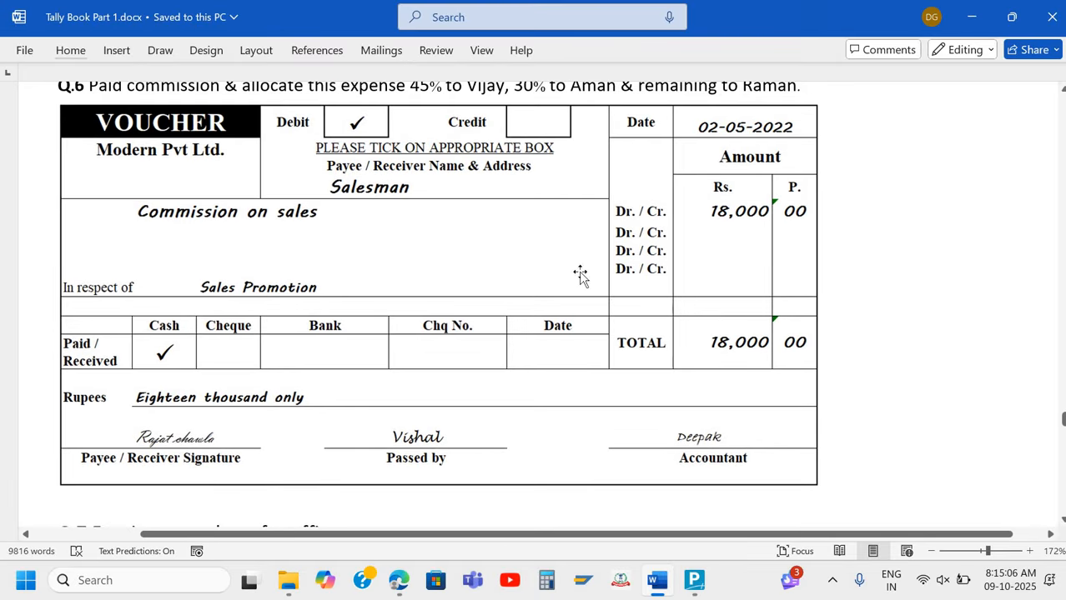
scroll(636, 294, up, 1)
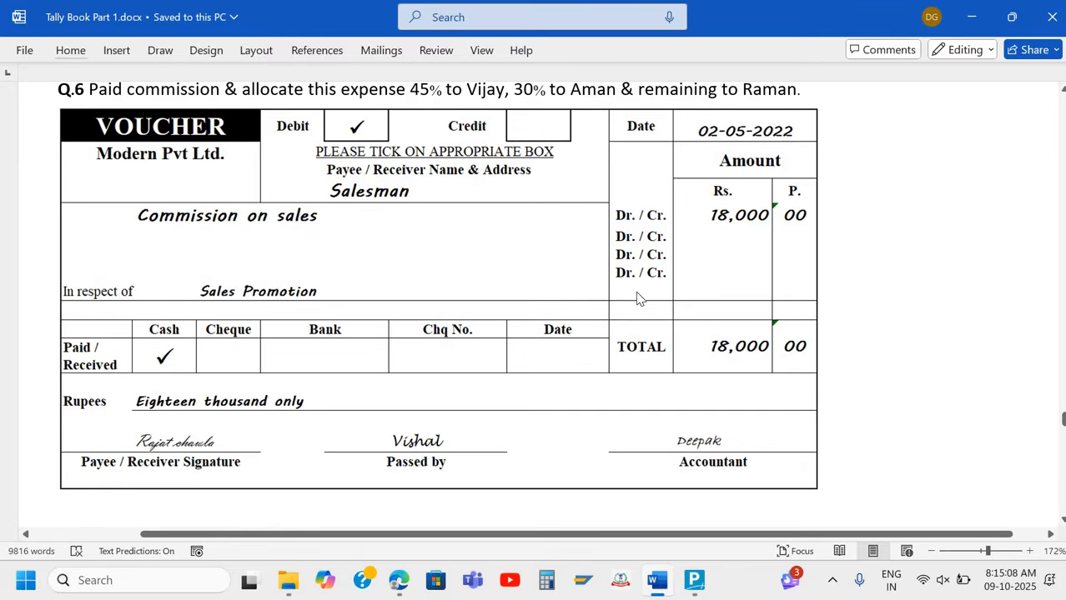
- Switch back to TallyPrime, leave master creation and open a new payment voucher
key(alt+Tab)
key(Escape)
key(Escape)
key(Escape)
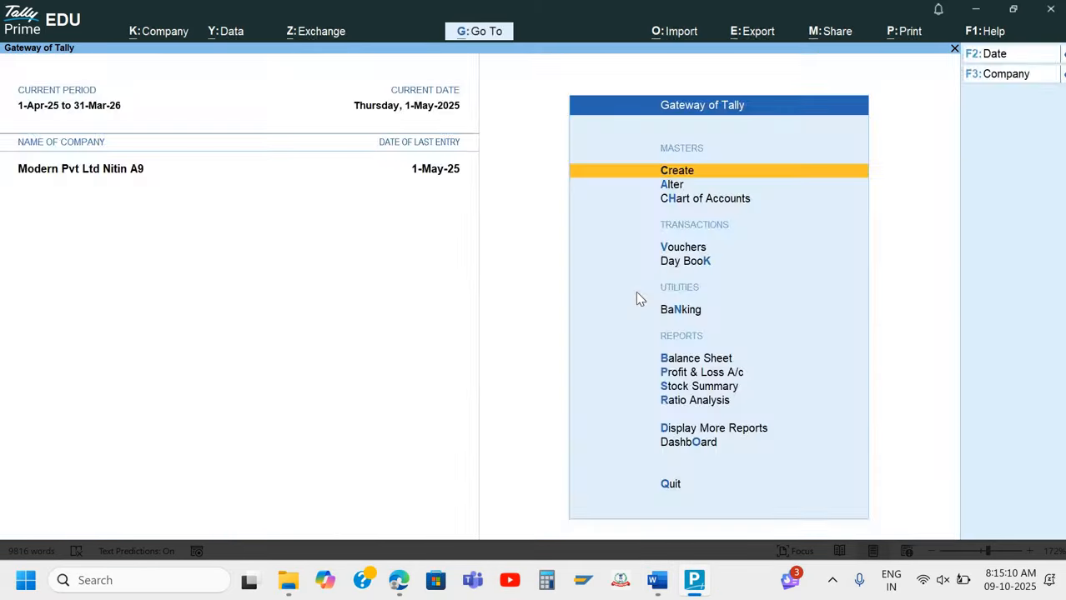
key(Down)
key(Down)
key(Down)
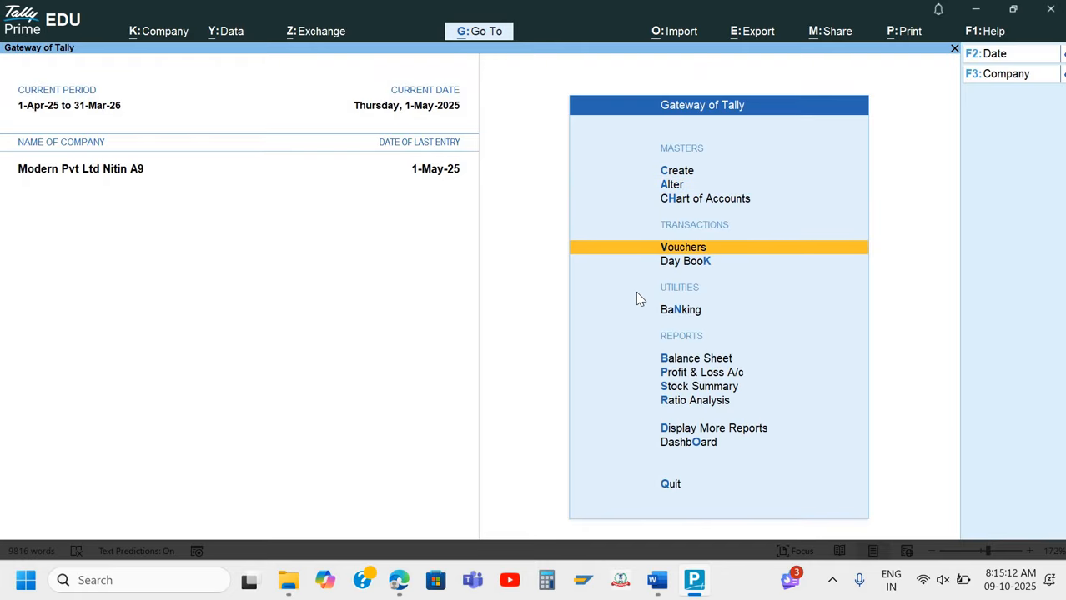
key(Return)
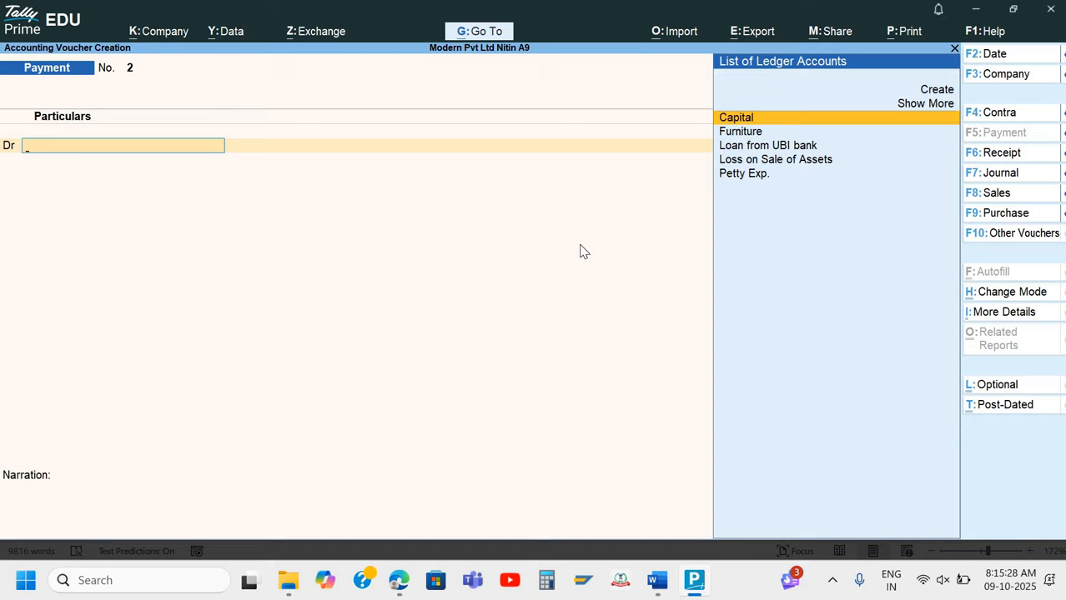
- Set Select Cost Centre/Class to Yes in the voucher configuration, keep the remaining options and save it
key(F12)
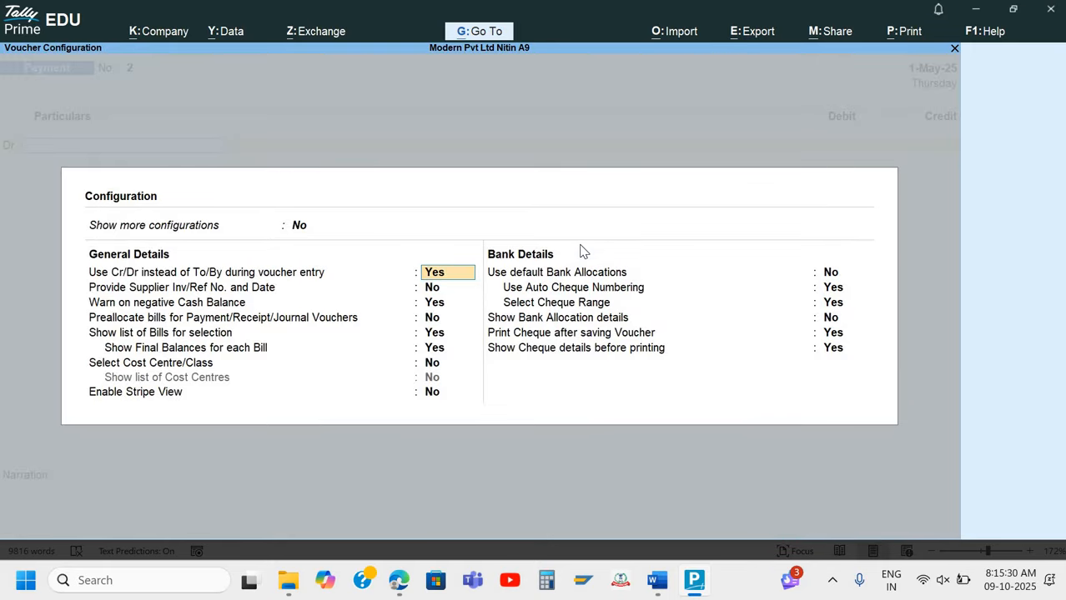
key(Down)
key(Down)
key(Down)
key(Down)
key(Down)
key(Down)
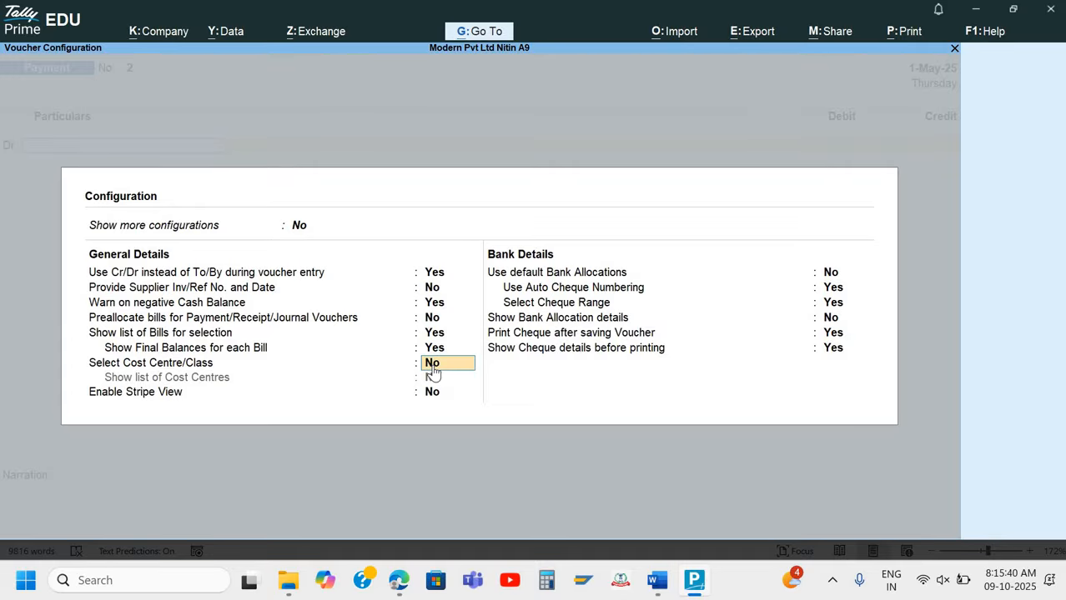
text(y)
key(Return)
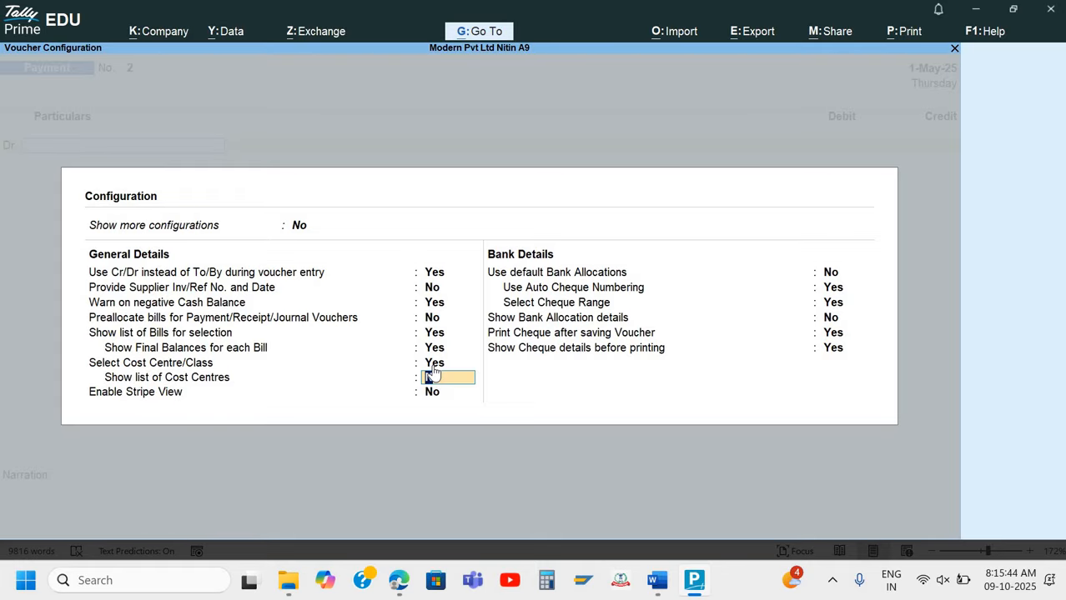
key(Return)
key(Return)
key(Return)
key(Return)
key(Return)
key(Return)
key(Return)
key(Return)
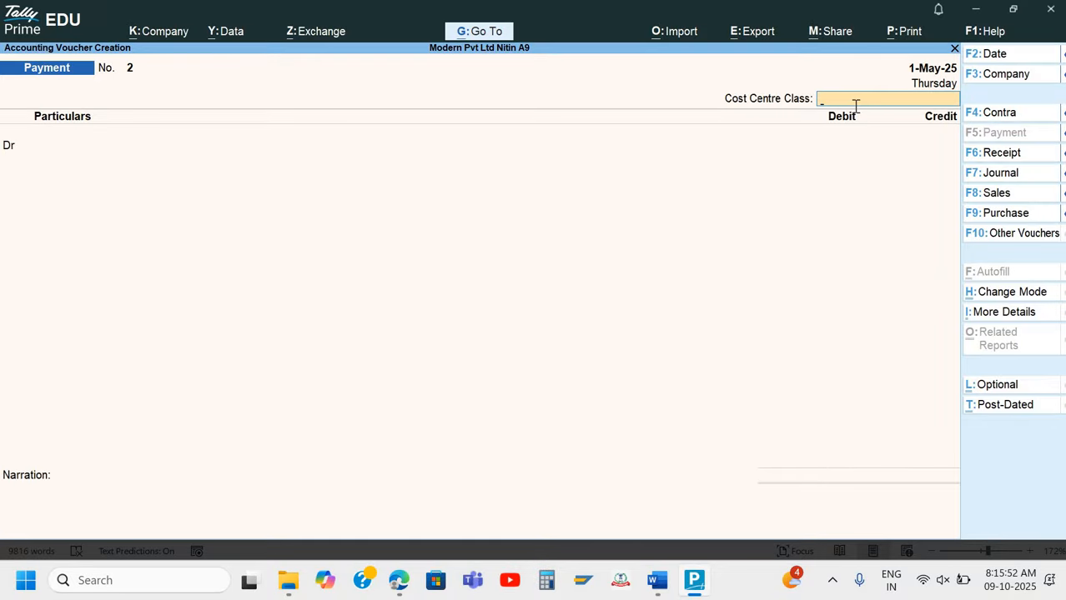
- Check the Q.6 date in Word, set the payment voucher's date to 2-5-2025 and choose the Commission Ratio cost centre class
key(alt+Tab)
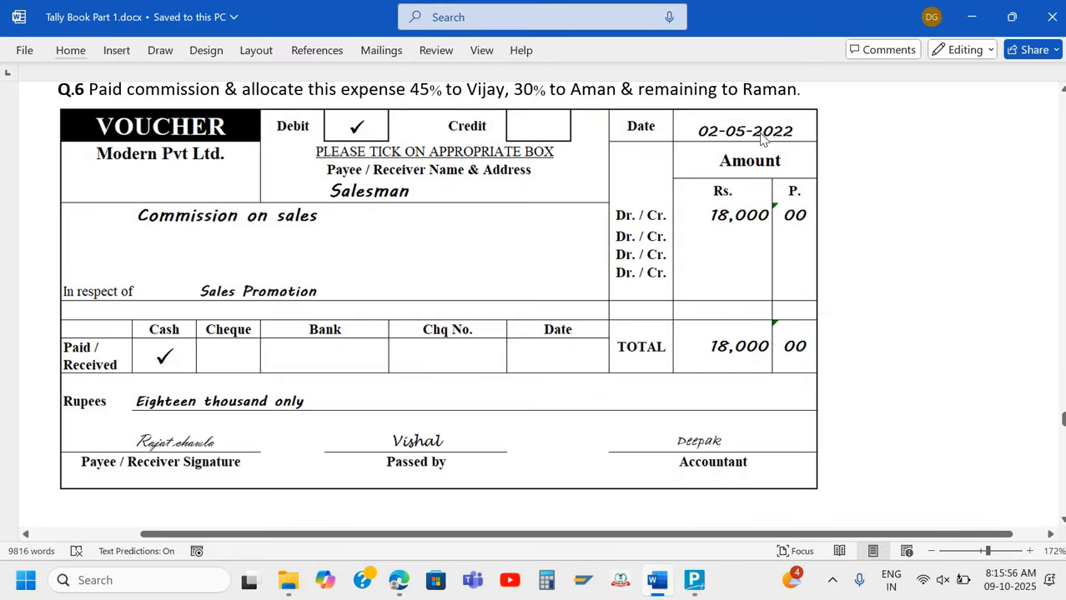
key(alt+Tab)
key(F2)
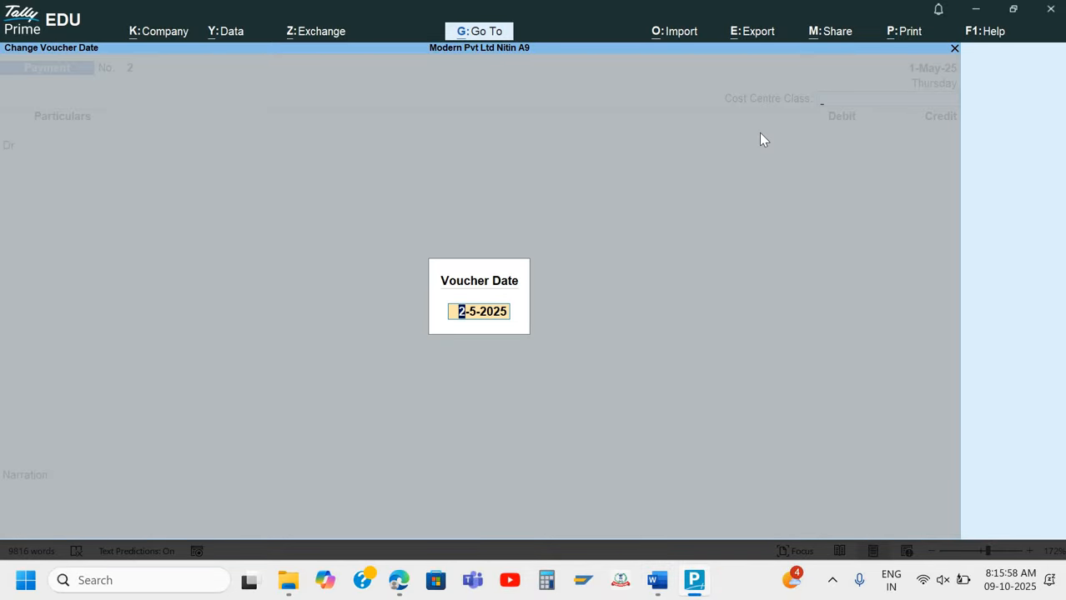
key(Return)
key(Down)
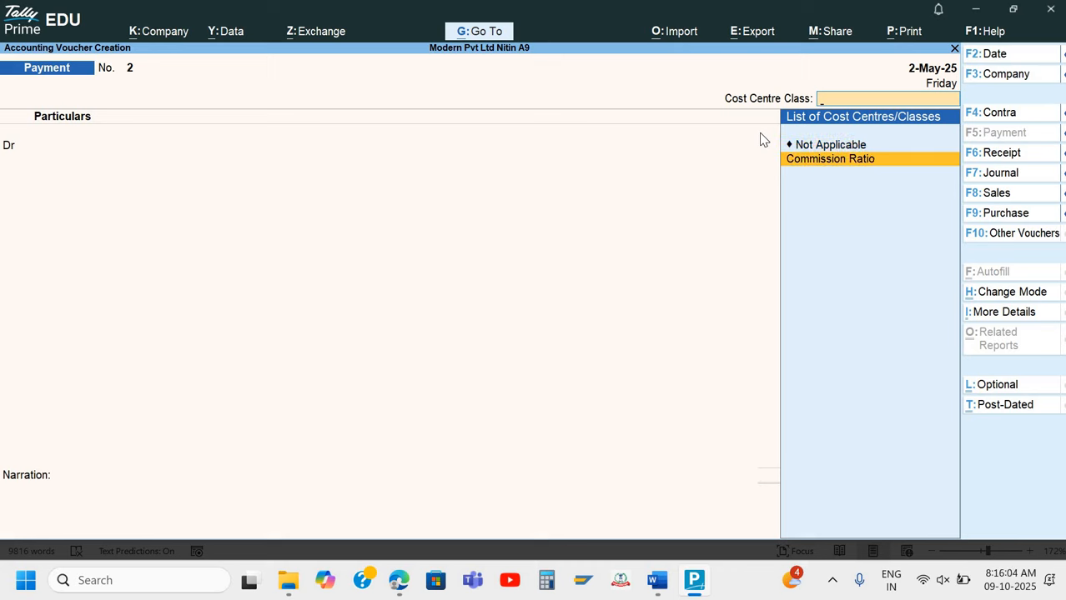
key(Return)
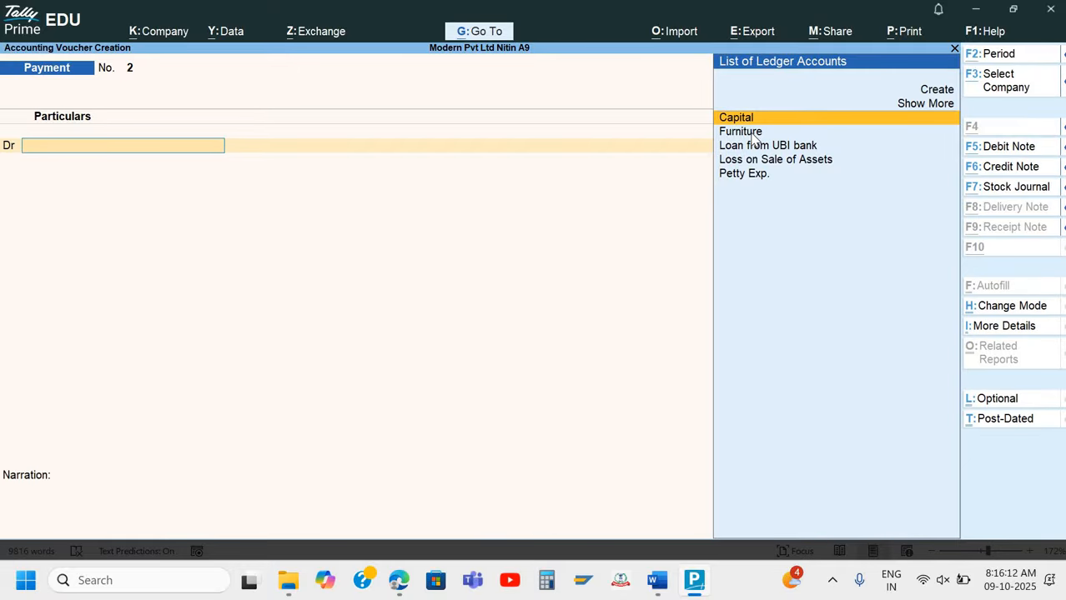
- Create a Commission ledger under Indirect Expenses with cost centres applicable set to Yes, for the voucher's debit line
key(alt+c)
text(Co)
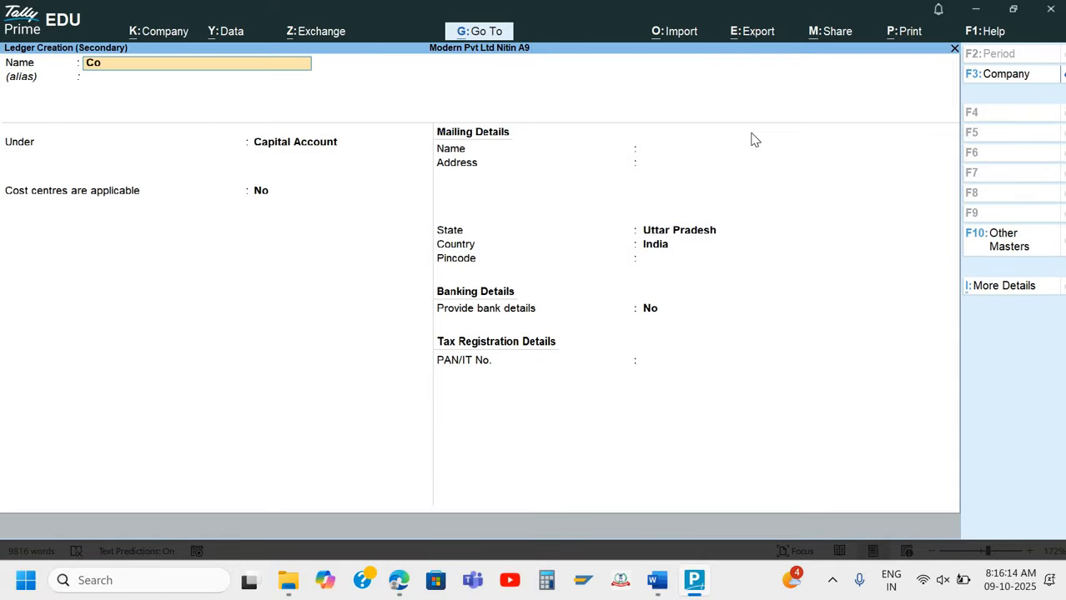
text(mmission)
key(Return)
key(Return)
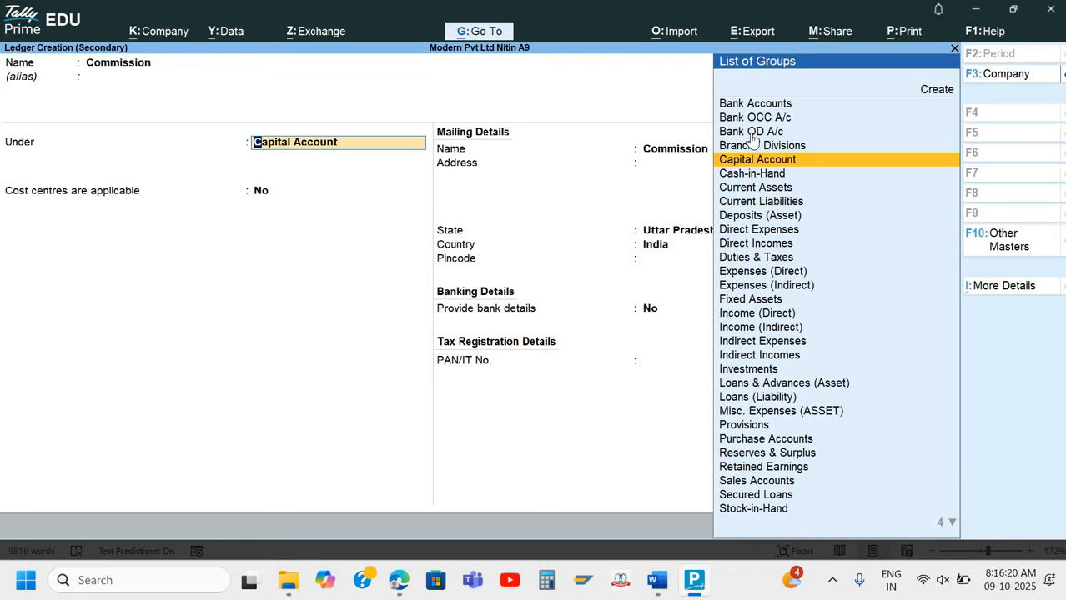
text(In)
key(Return)
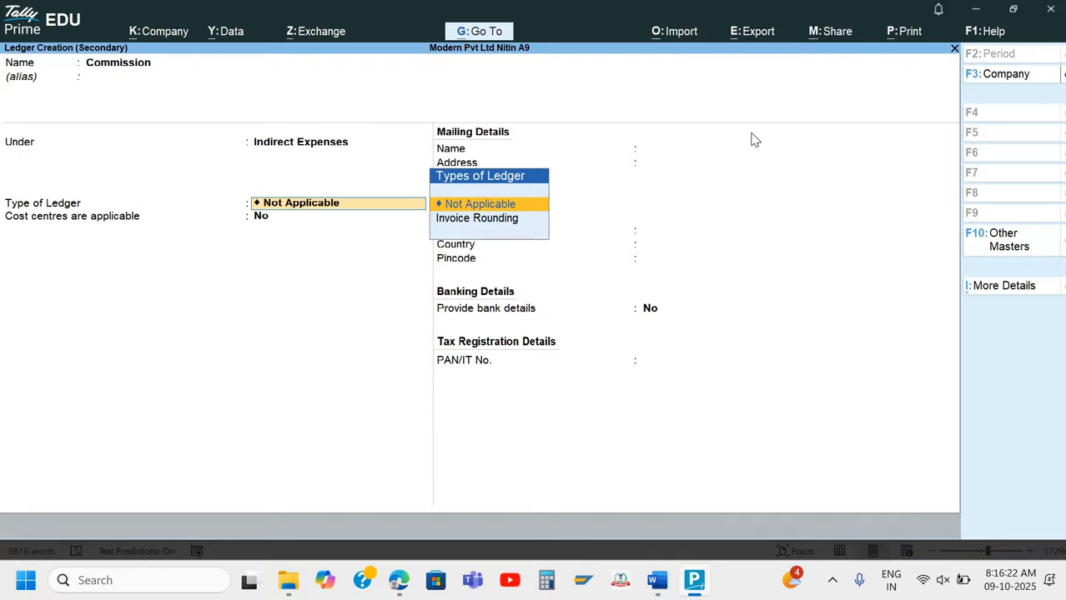
key(Return)
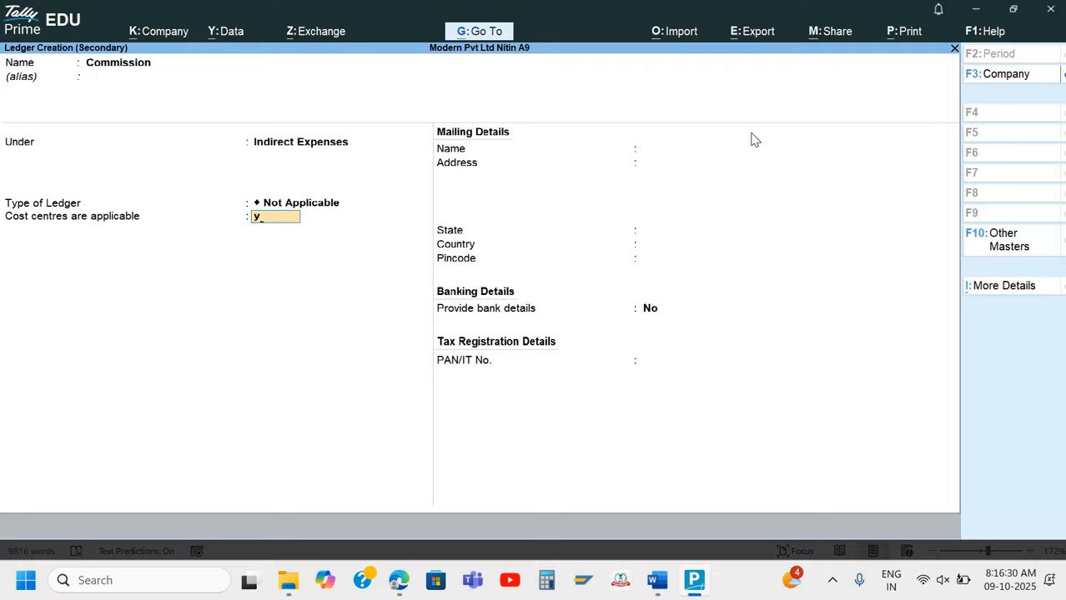
key(y)
key(Return)
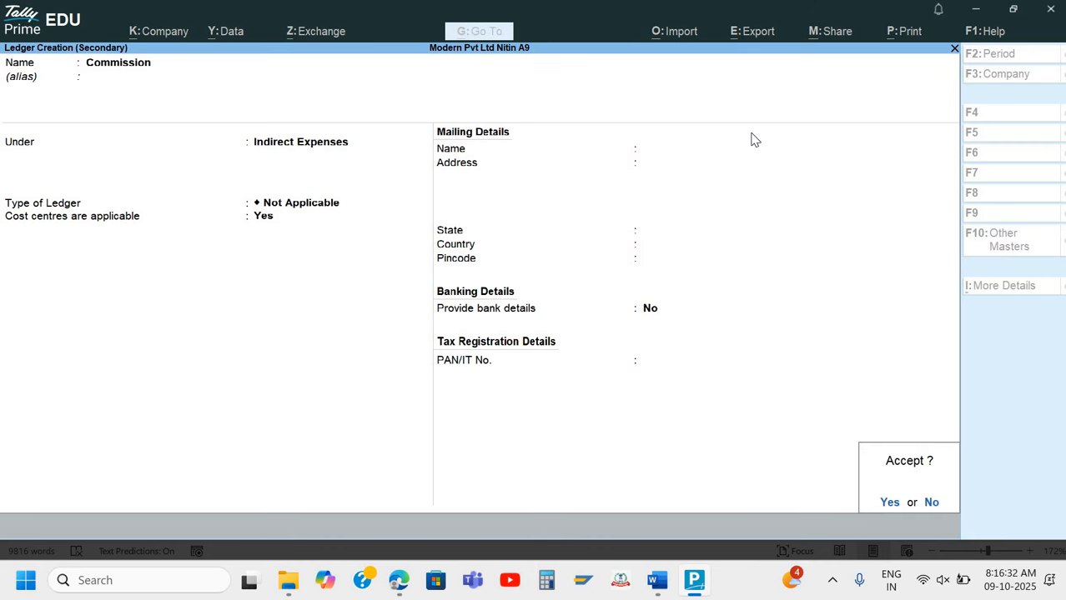
key(Return)
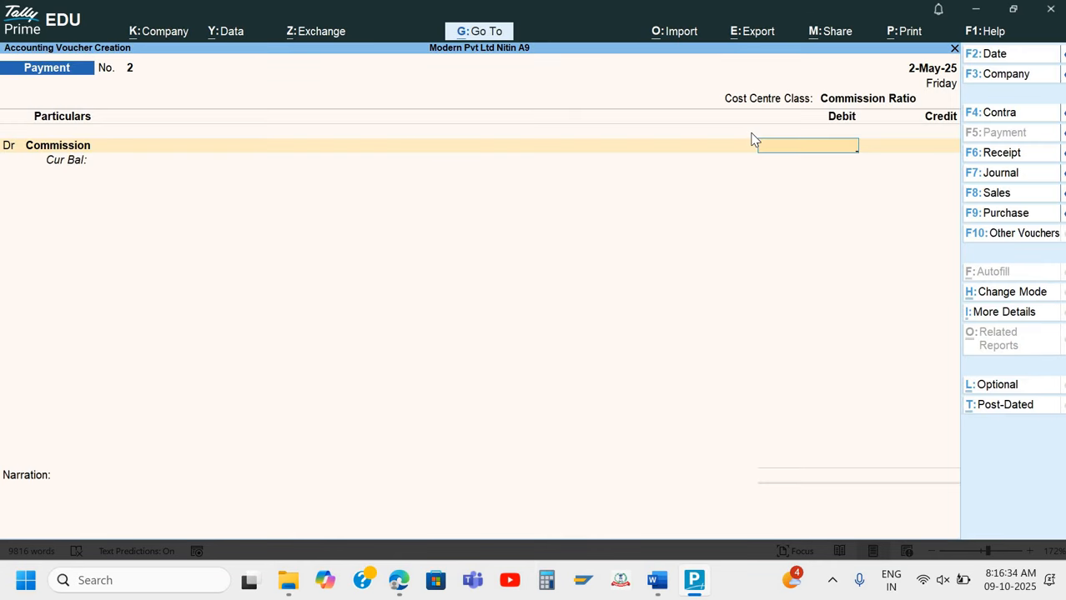
- Debit the Commission ledger with 18000, checking the amount against the Q.6 voucher in Word
text(18000)
key(alt+Tab)
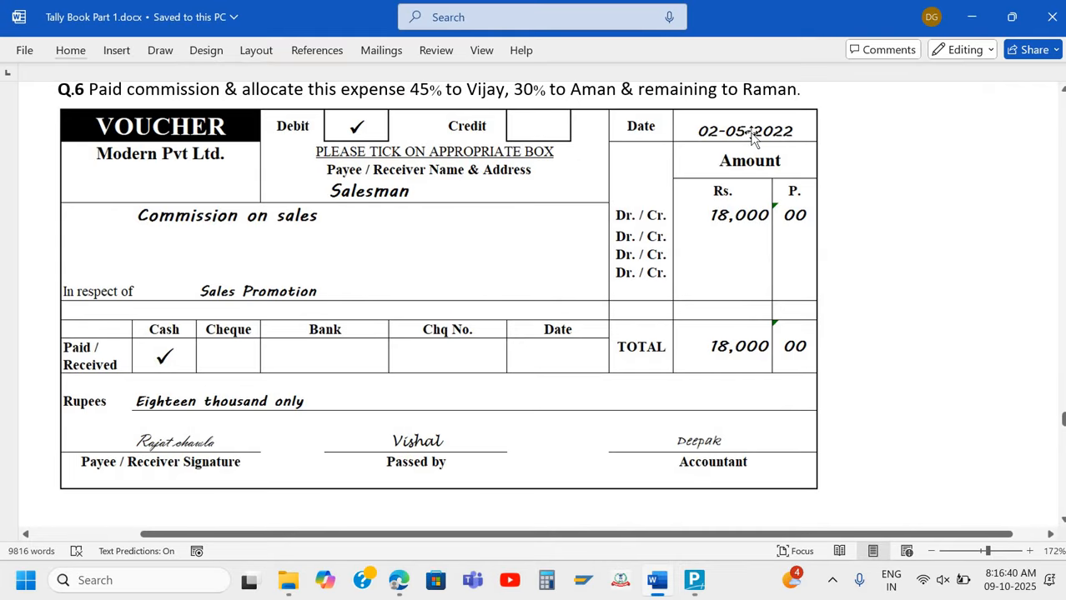
key(alt+Tab)
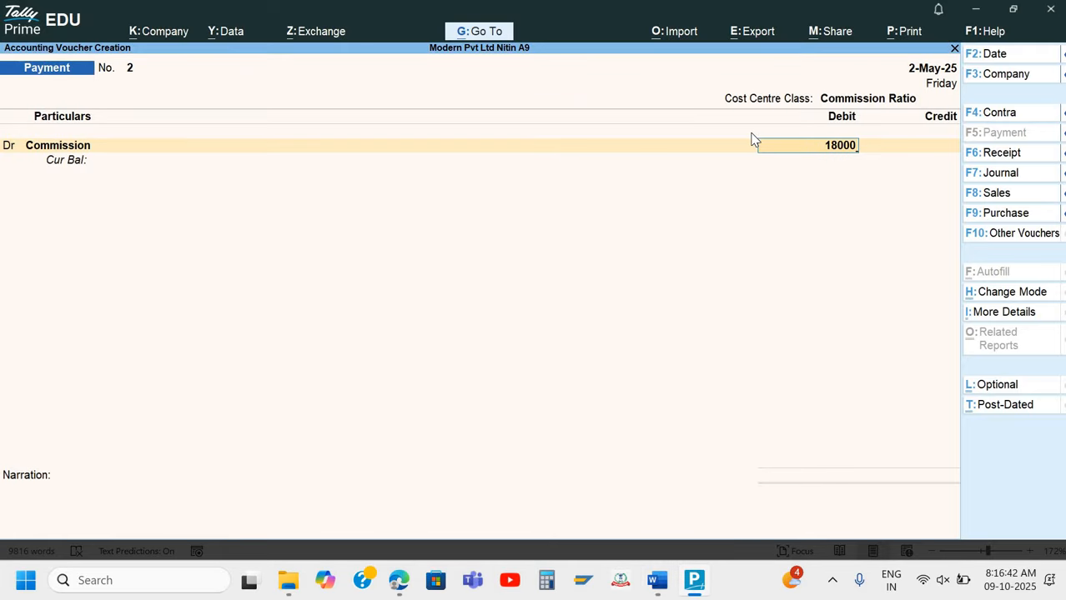
key(Return)
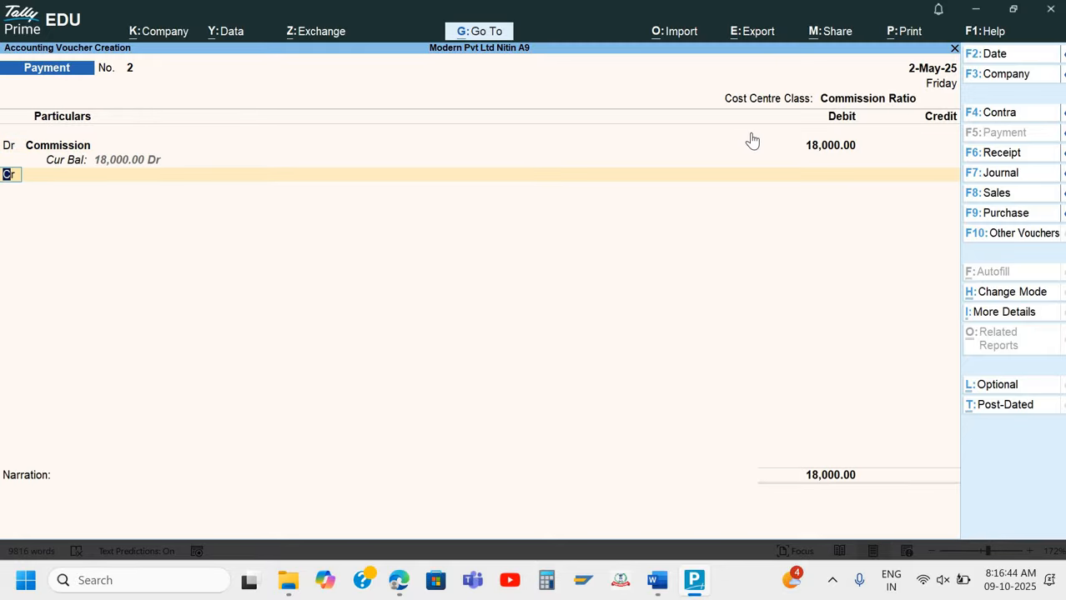
- Credit Cash with 18,000, enter the narration "Being commission paid" and save the payment voucher
key(Return)
key(Down)
key(Return)
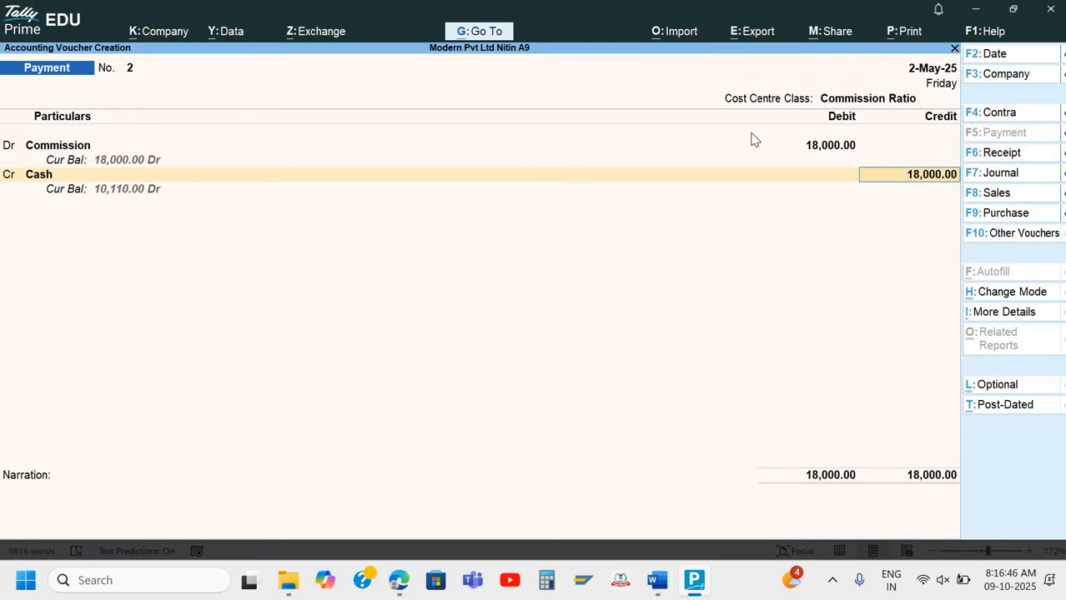
key(Return)
text(Be)
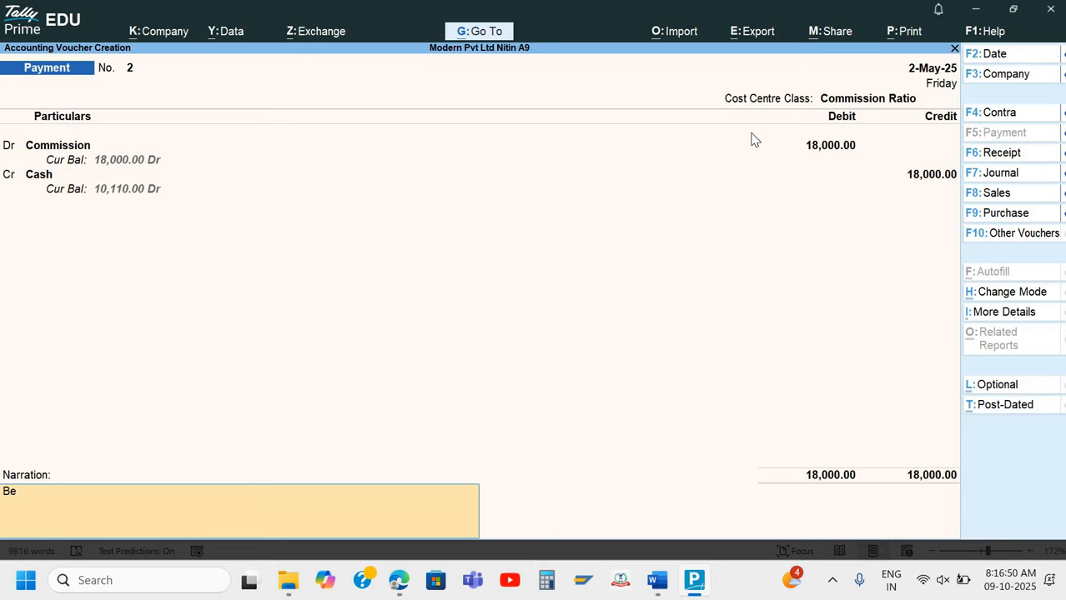
text(ing commission paid)
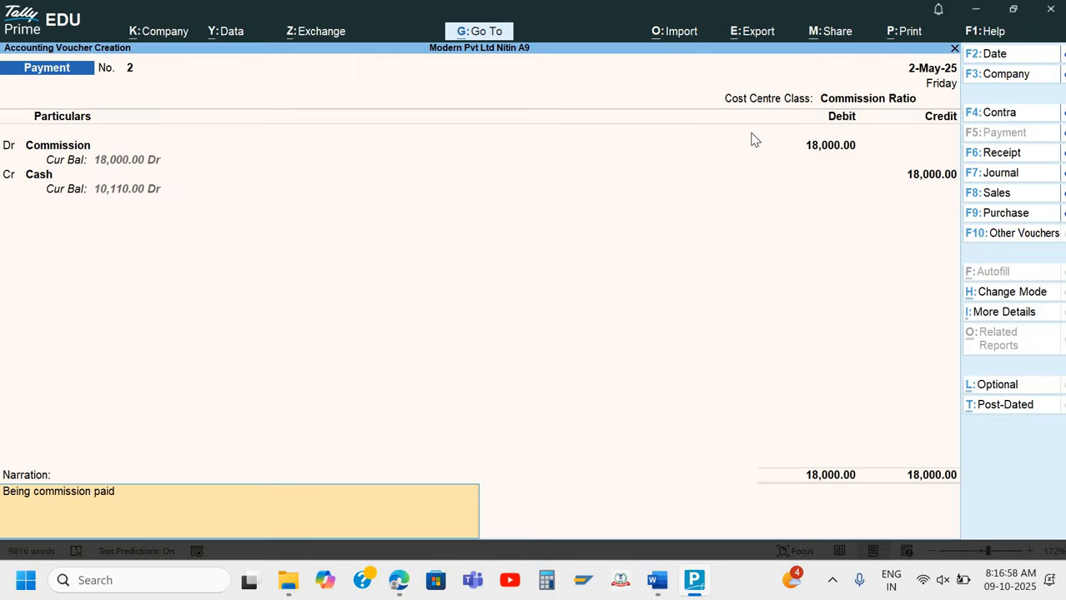
key(Return)
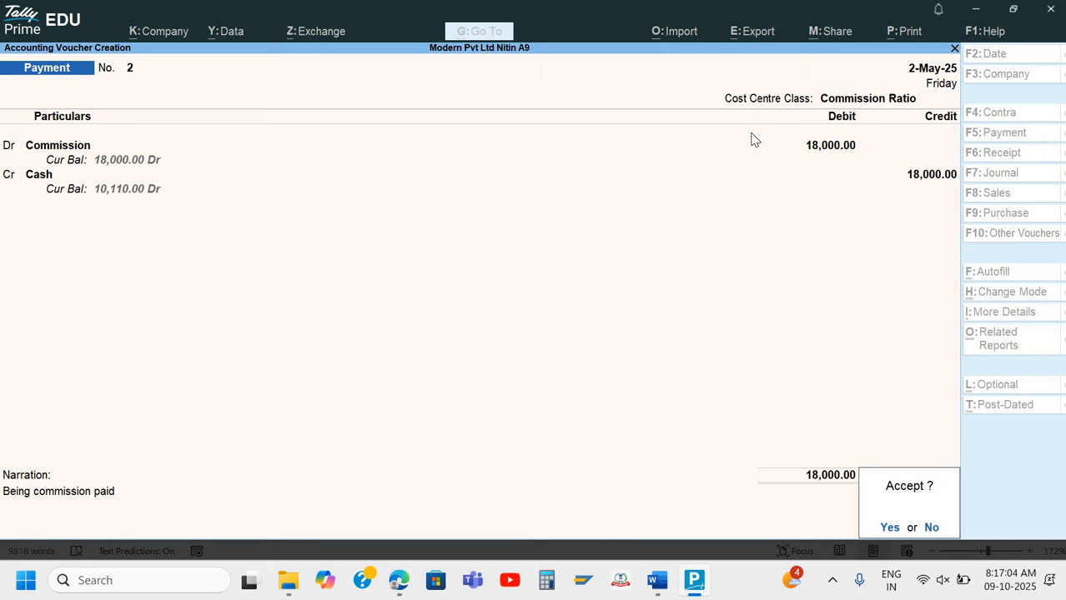
key(Return)
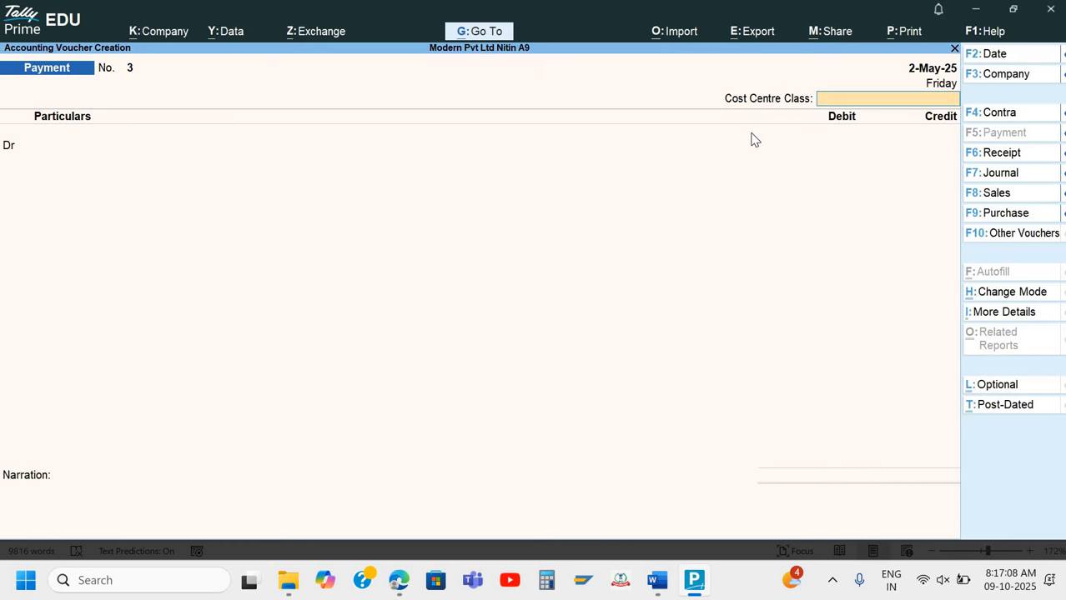
- Reopen the saved commission payment to check its salesman allocation, and review the Q.6 cost centre class instructions in Word
key(Page_Up)
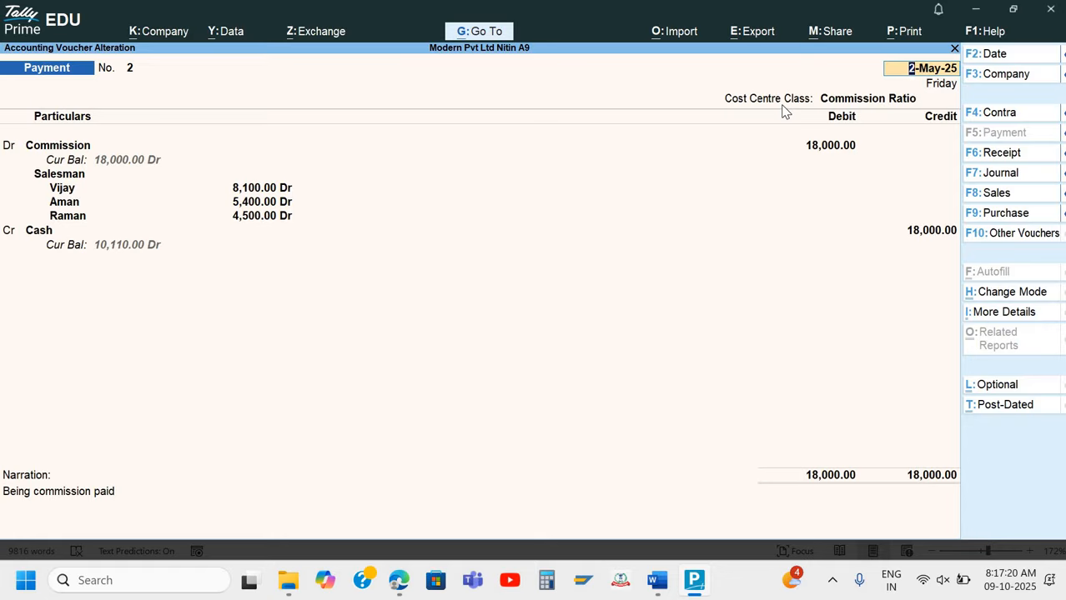
key(alt+Tab)
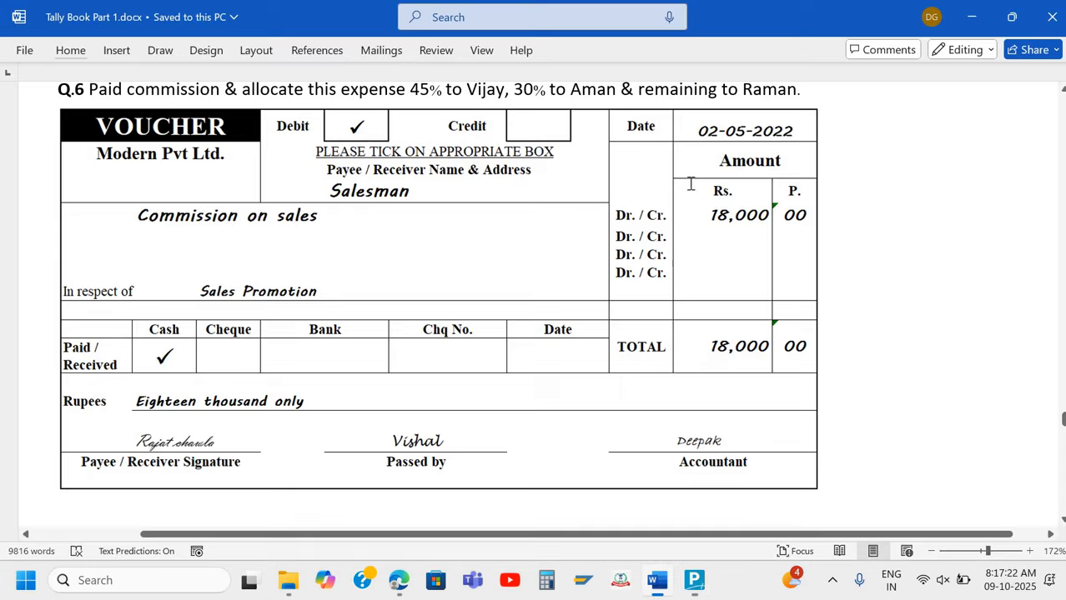
scroll(497, 201, up, 1)
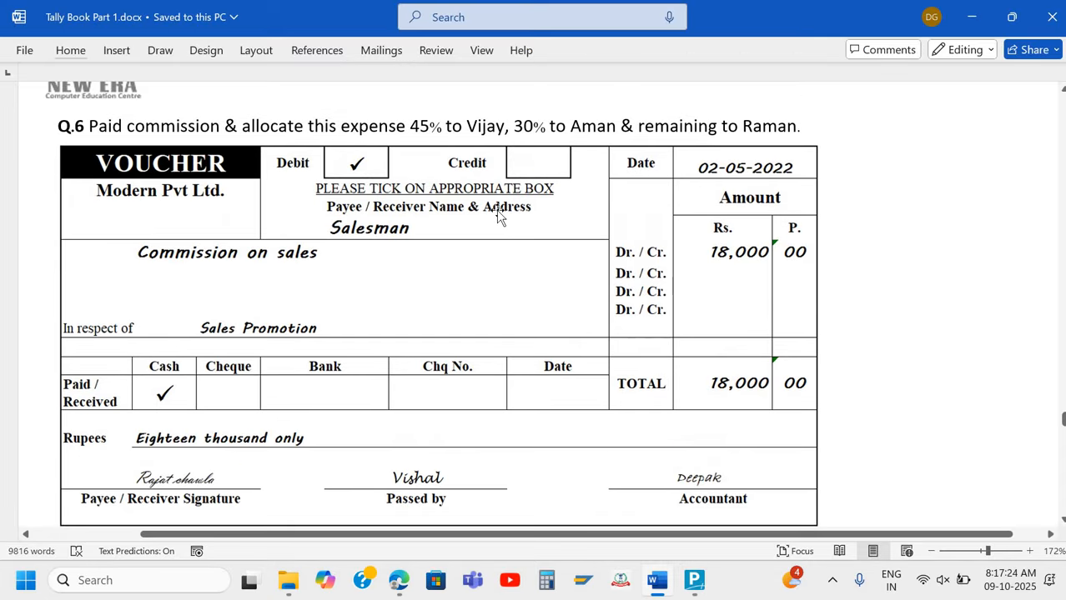
scroll(497, 215, up, 20)
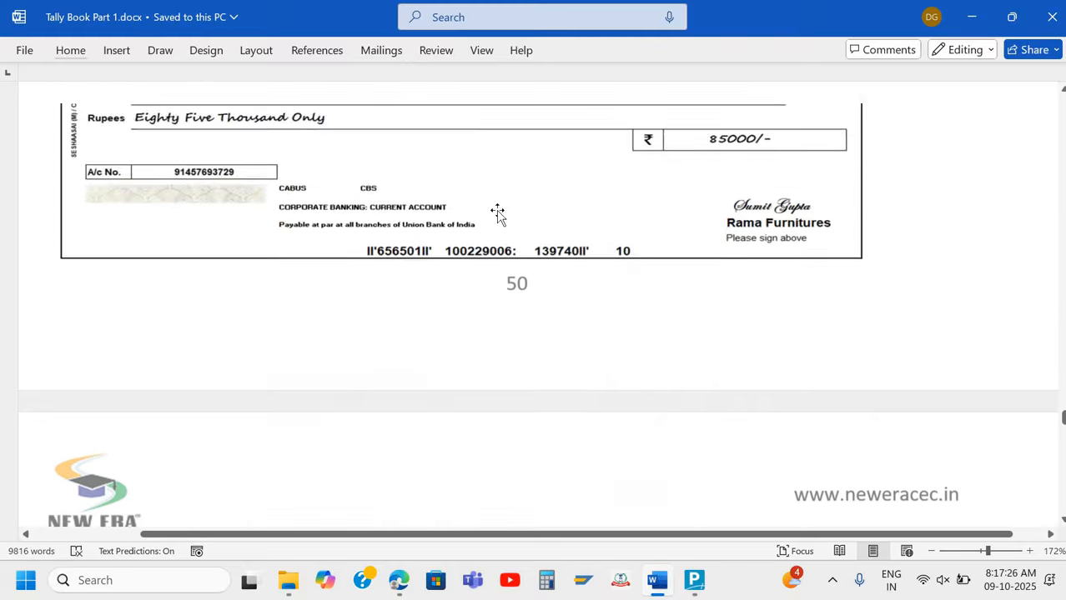
scroll(497, 213, down, 20)
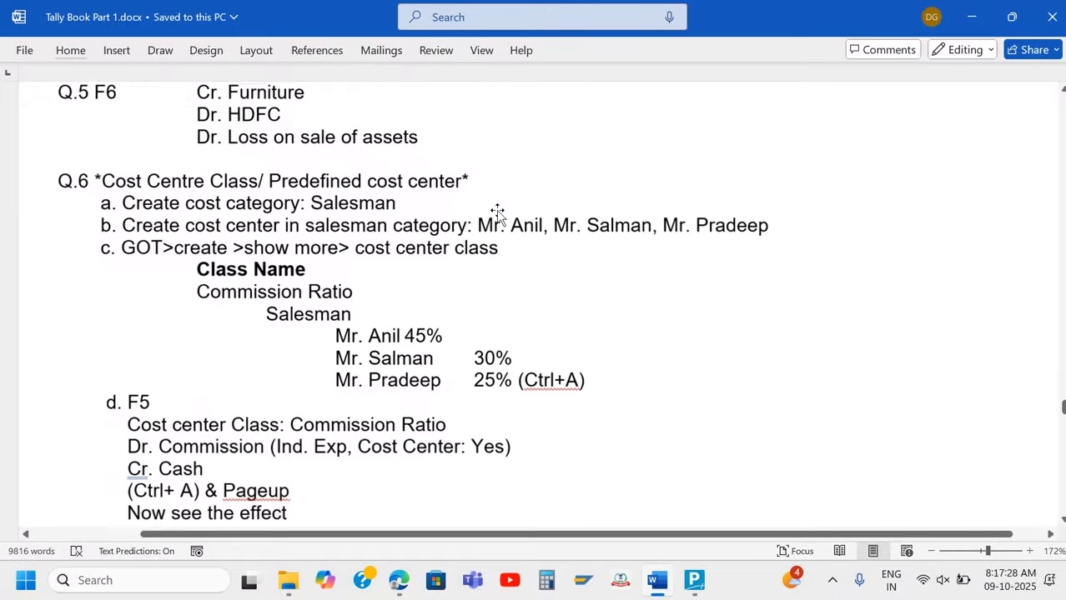
scroll(497, 213, up, 3)
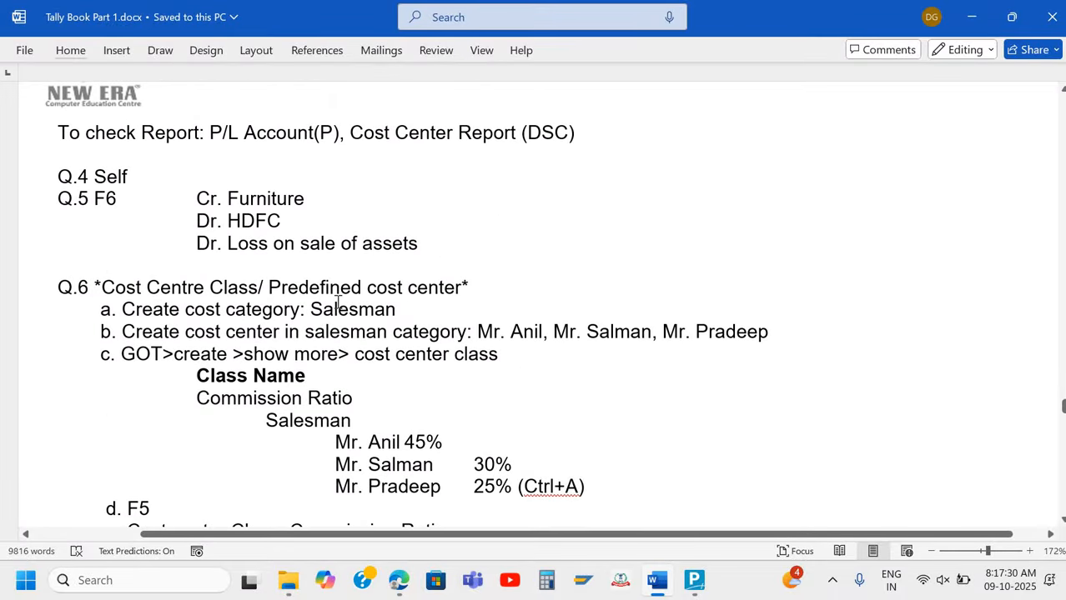
scroll(338, 302, down, 2)
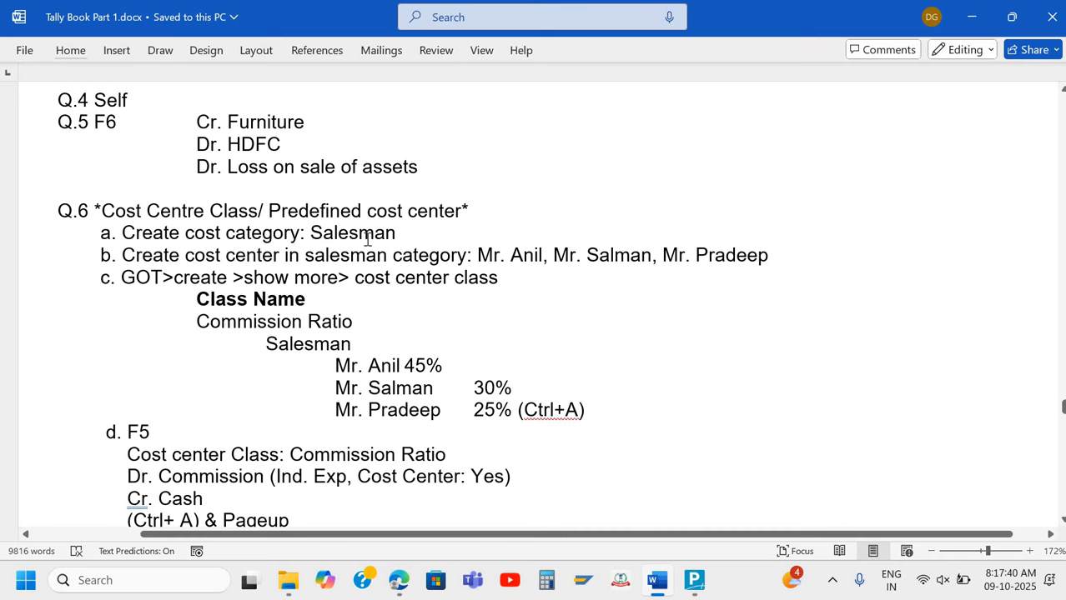
scroll(367, 240, down, 1)
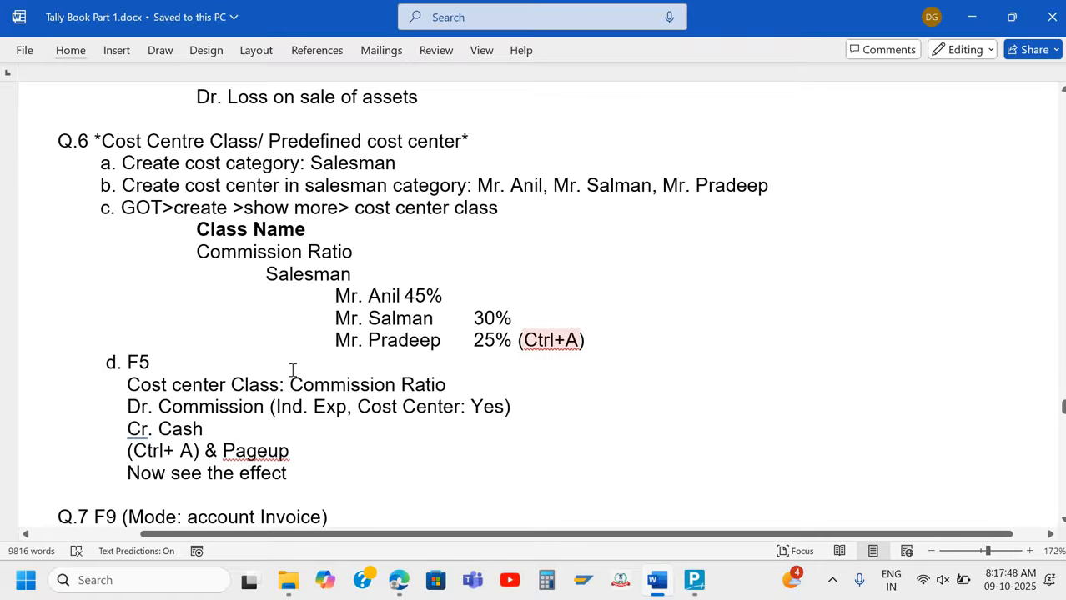
scroll(176, 292, down, 2)
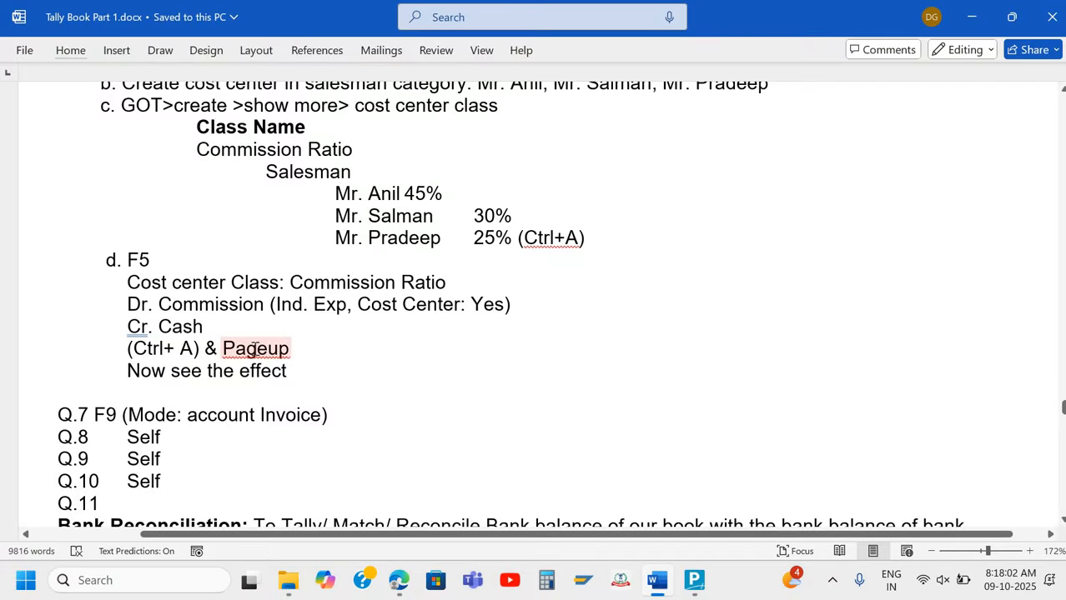
- Examine the Q.7 furniture purchase invoice in Word, including its items, carriage and credit terms, and the Q.7 voucher mode note
scroll(255, 348, down, 15)
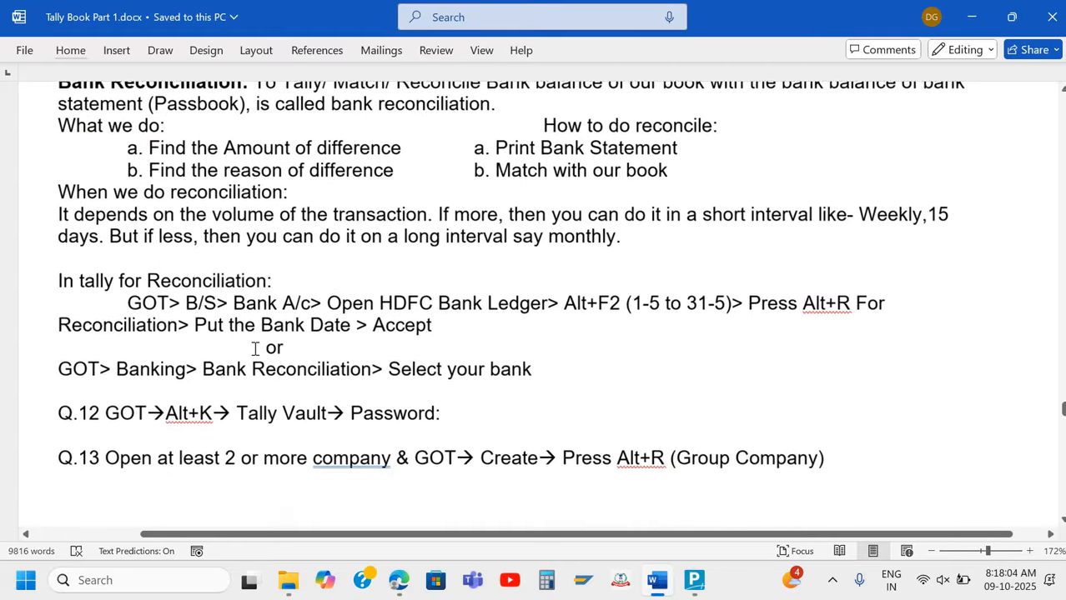
scroll(255, 349, down, 15)
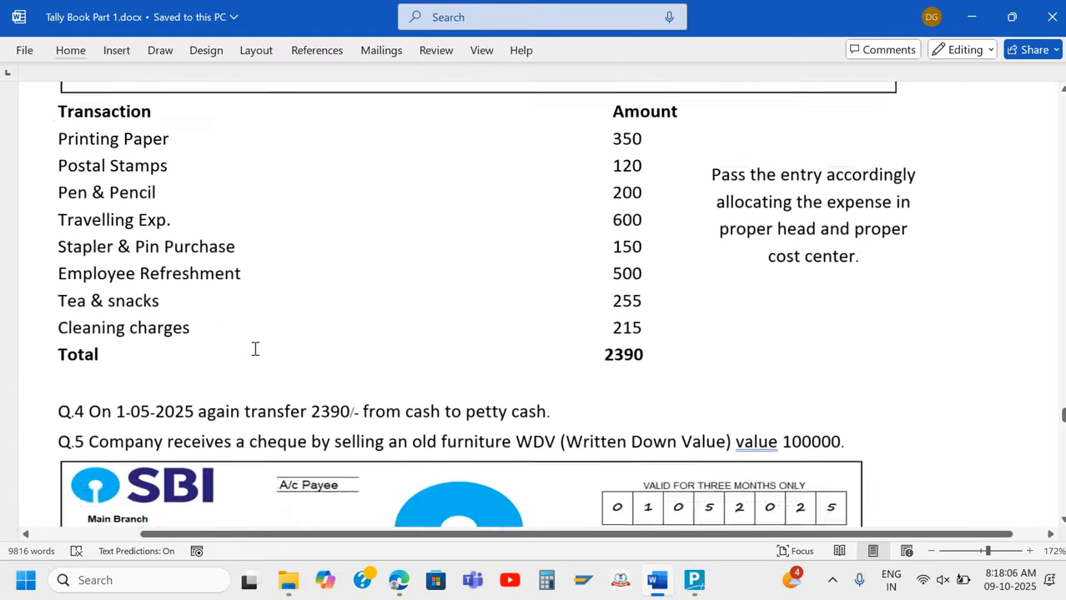
scroll(255, 349, down, 15)
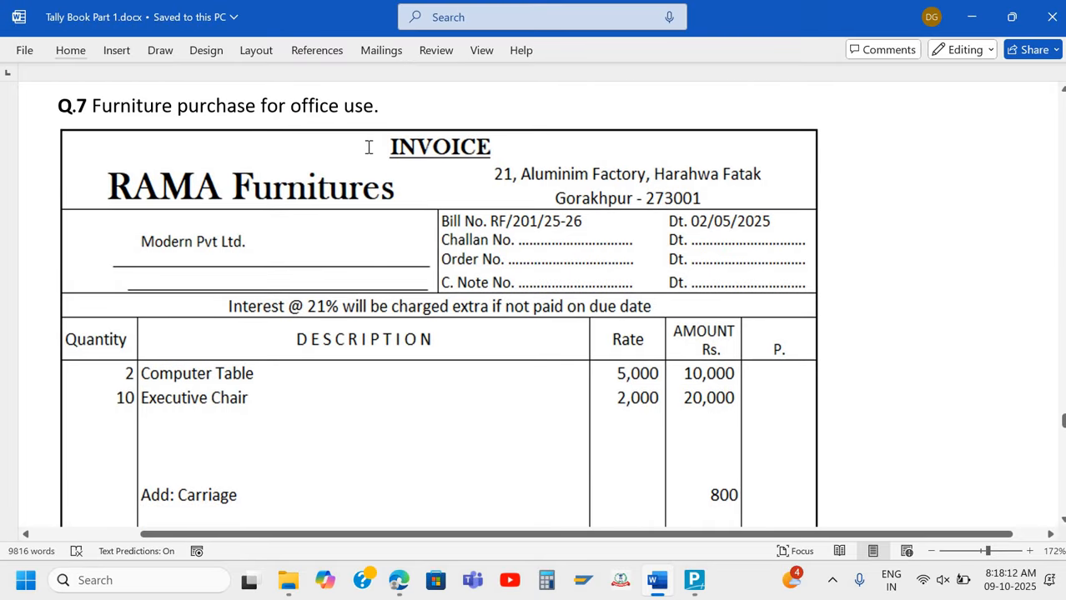
scroll(368, 148, down, 2)
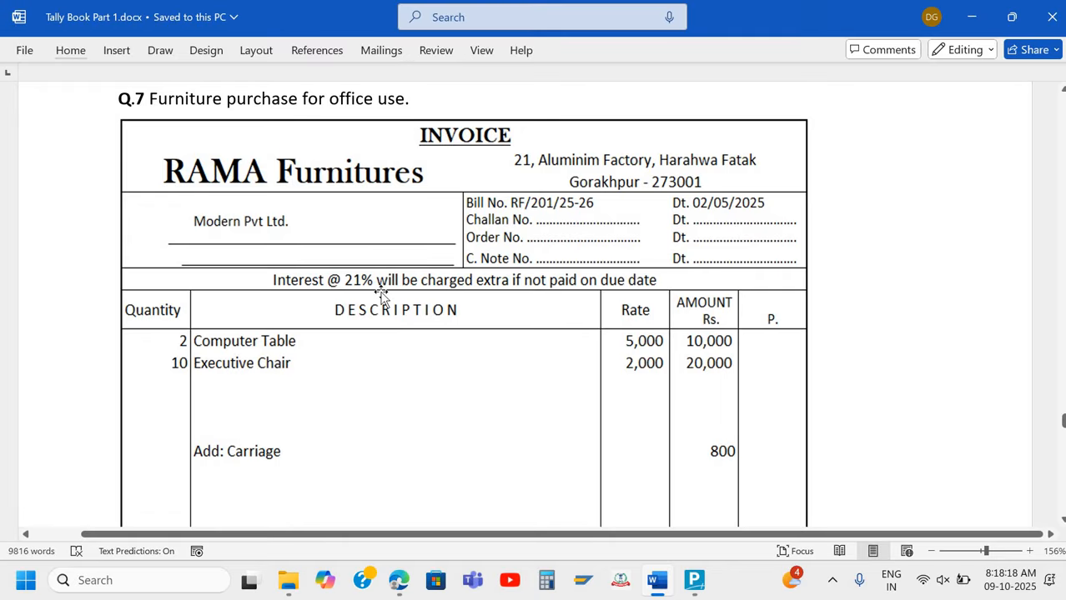
scroll(381, 296, down, 6)
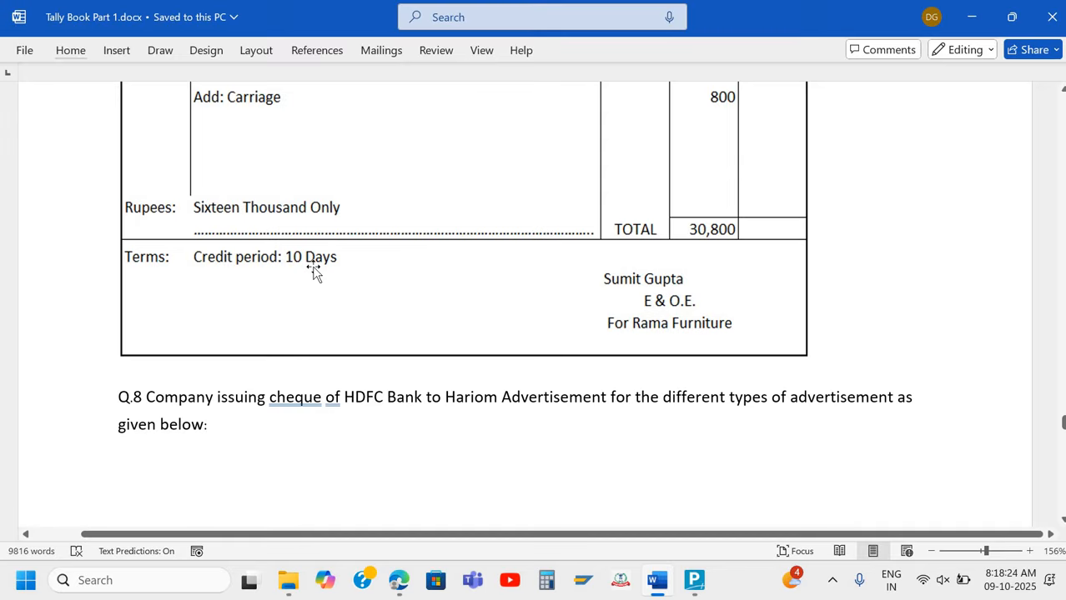
scroll(314, 269, up, 6)
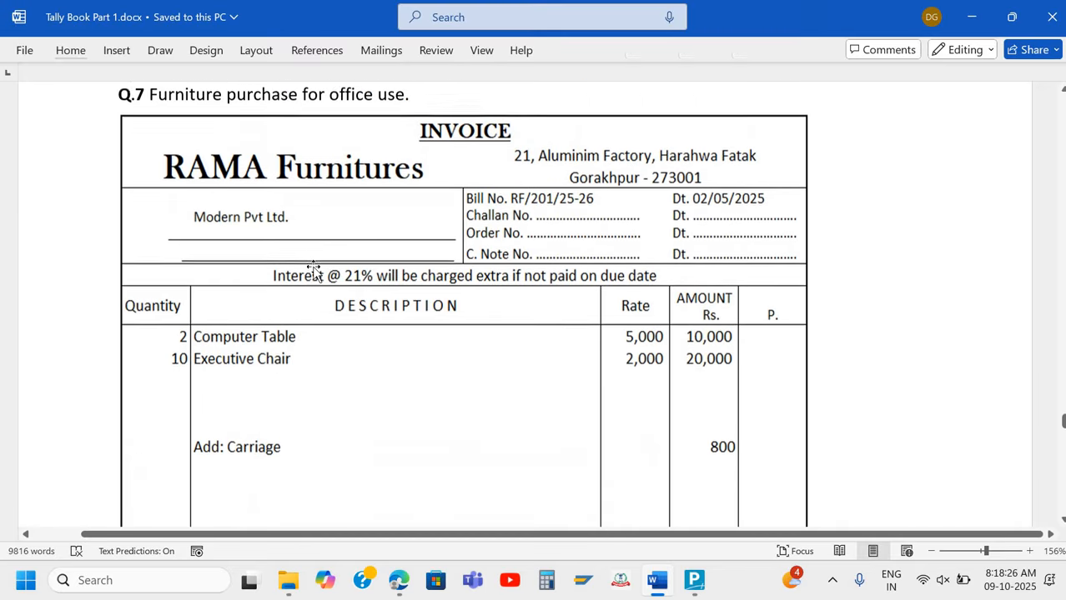
scroll(313, 269, down, 1)
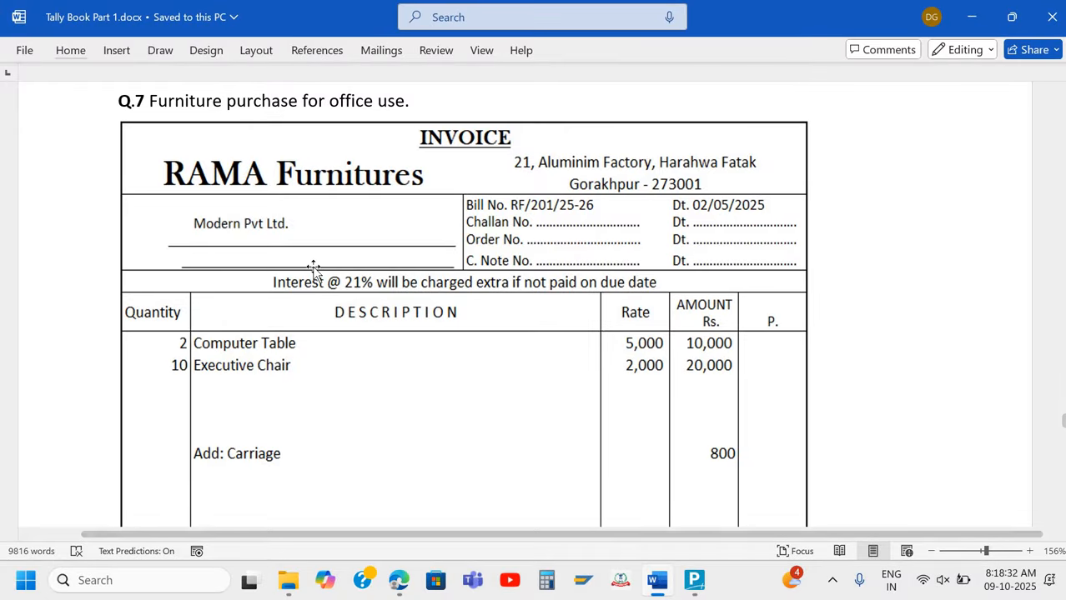
scroll(313, 269, down, 15)
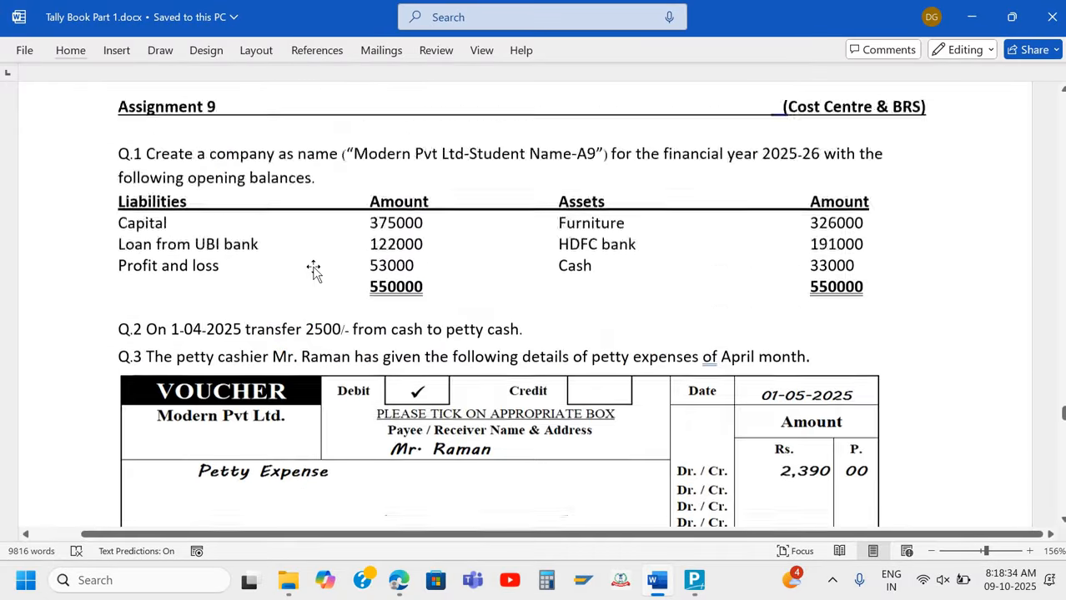
scroll(313, 267, up, 1)
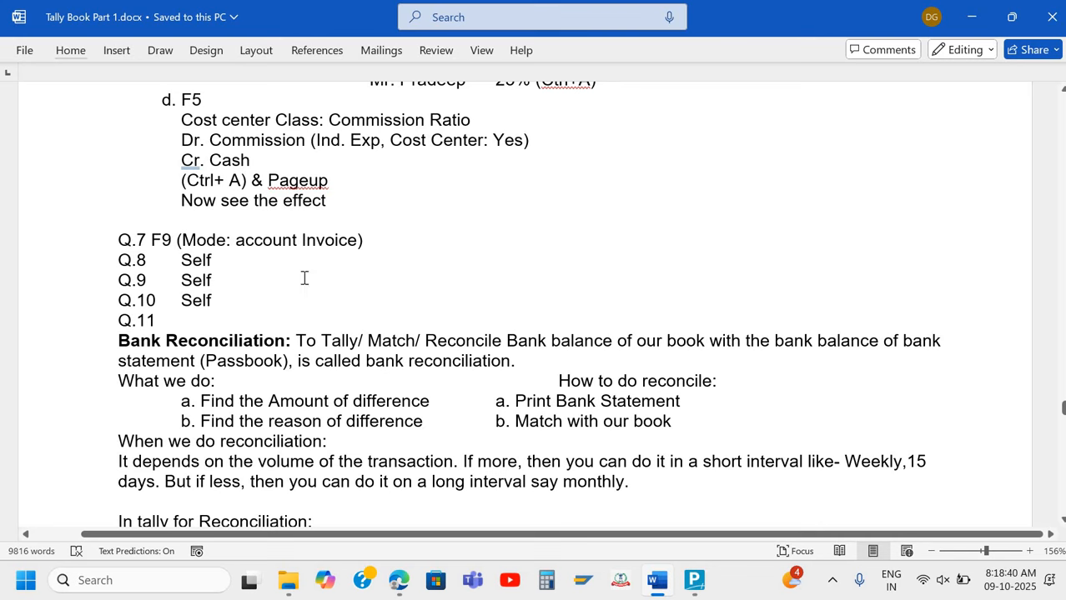
scroll(261, 354, down, 20)
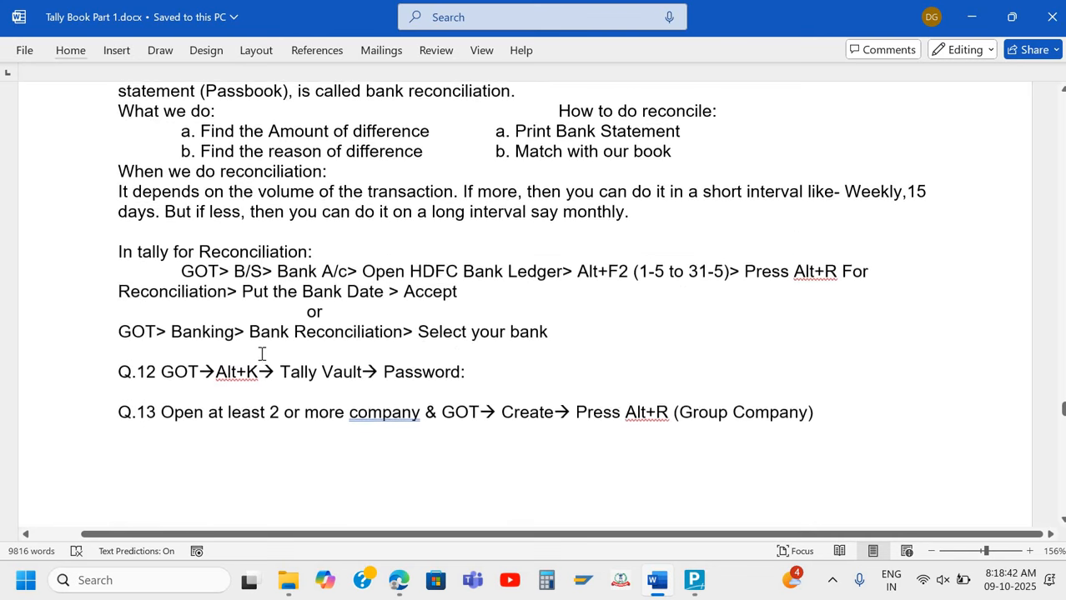
scroll(261, 354, down, 20)
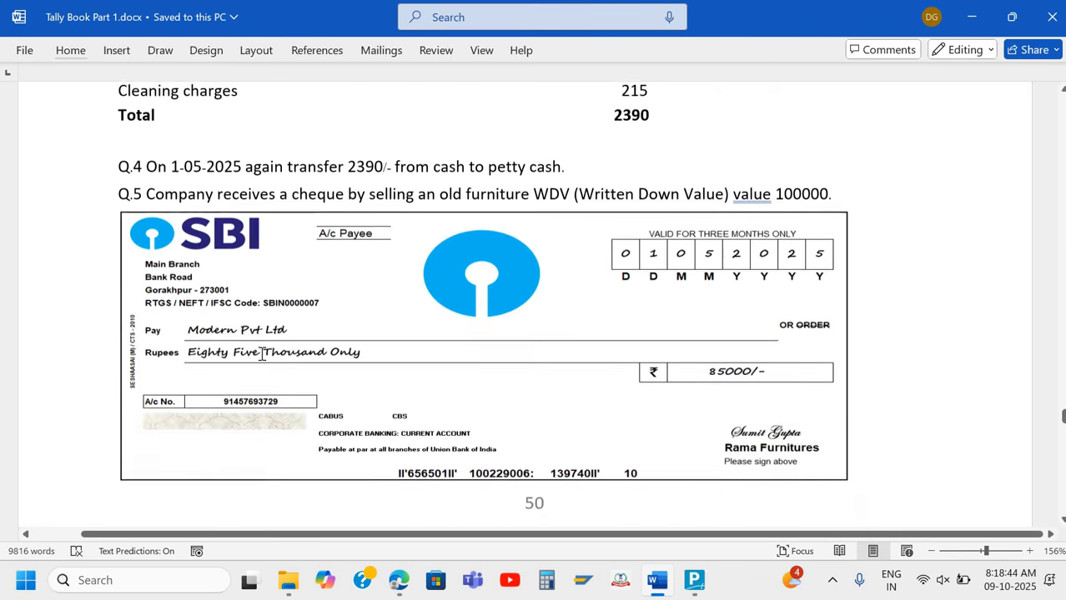
scroll(261, 354, down, 1)
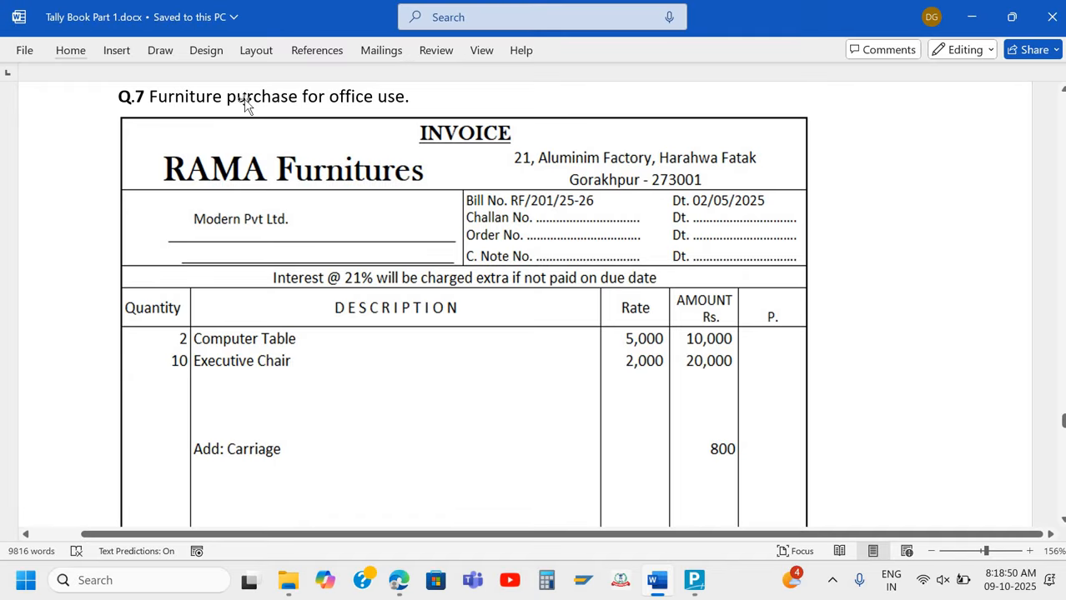
- Recheck the supplier and purchase details of the Q.7 furniture invoice in Word, and return to TallyPrime
key(alt+Tab)
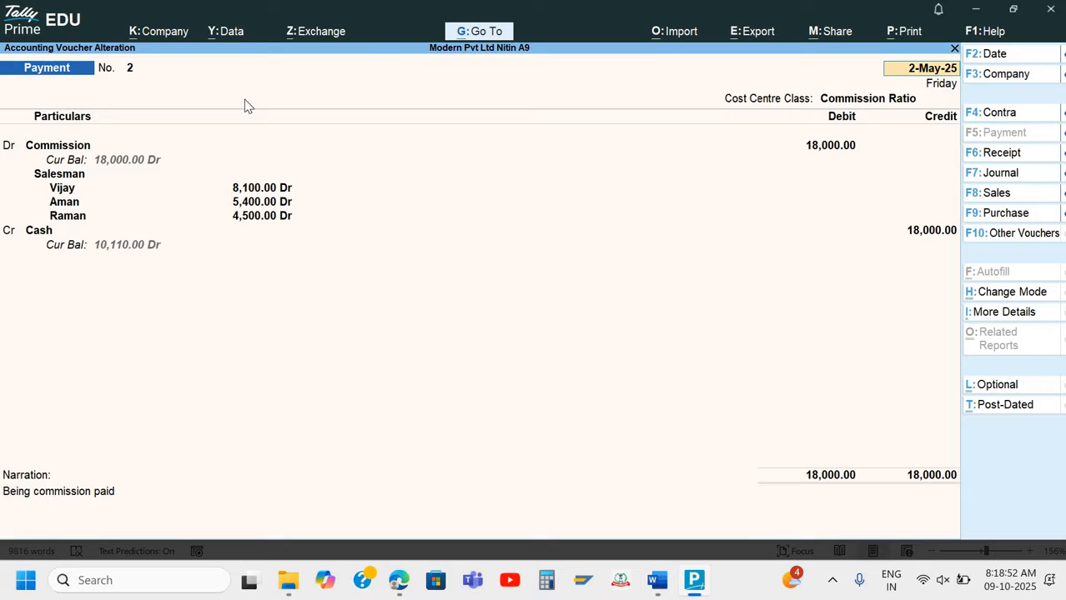
key(BackSpace)
key(alt)
key(alt+Tab)
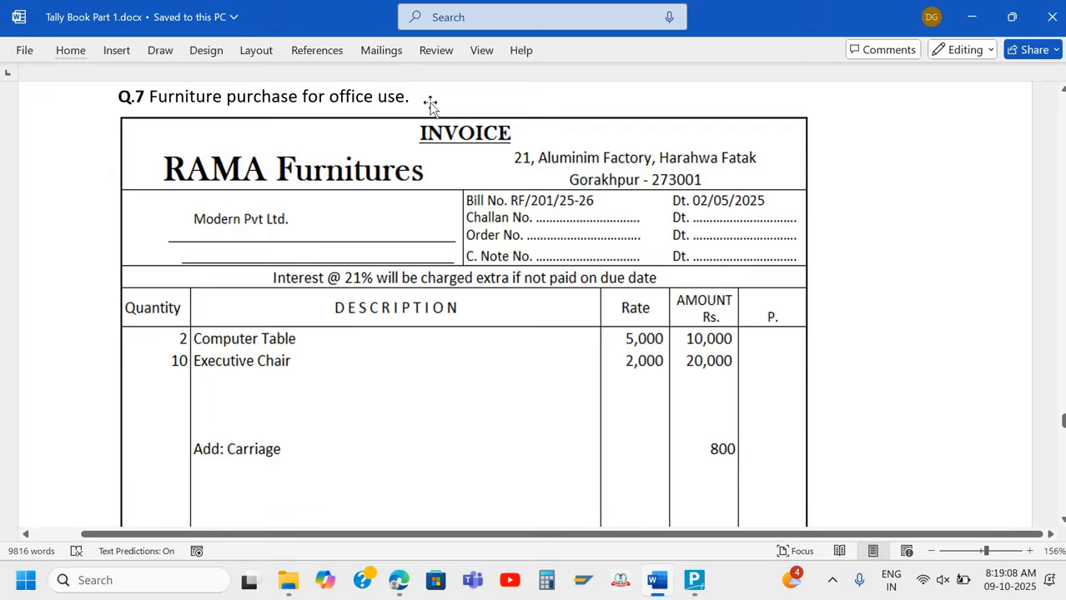
click(361, 177)
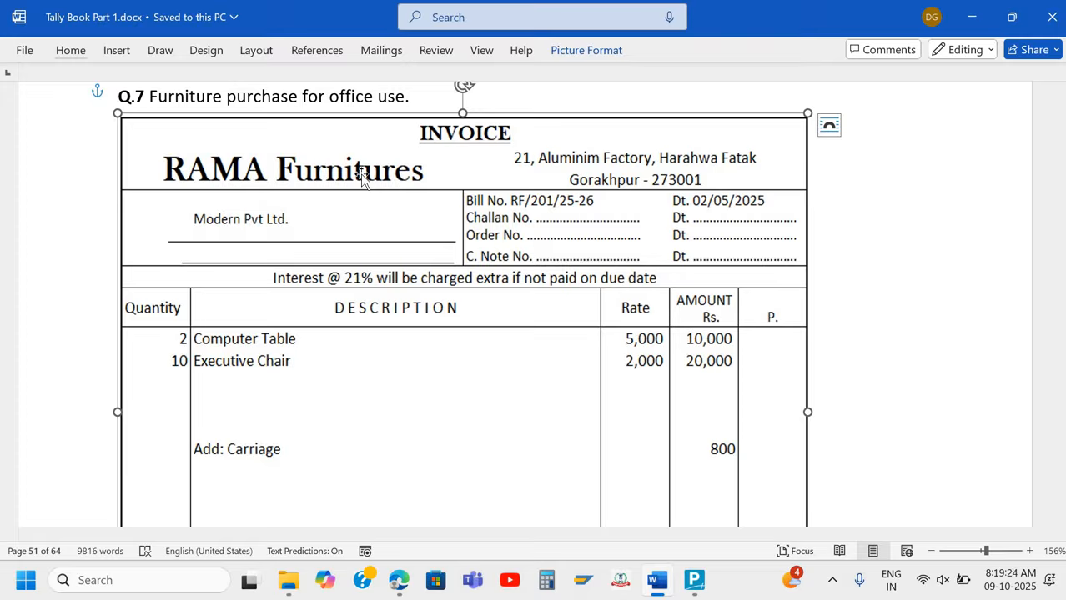
click(512, 102)
key(alt+Tab)
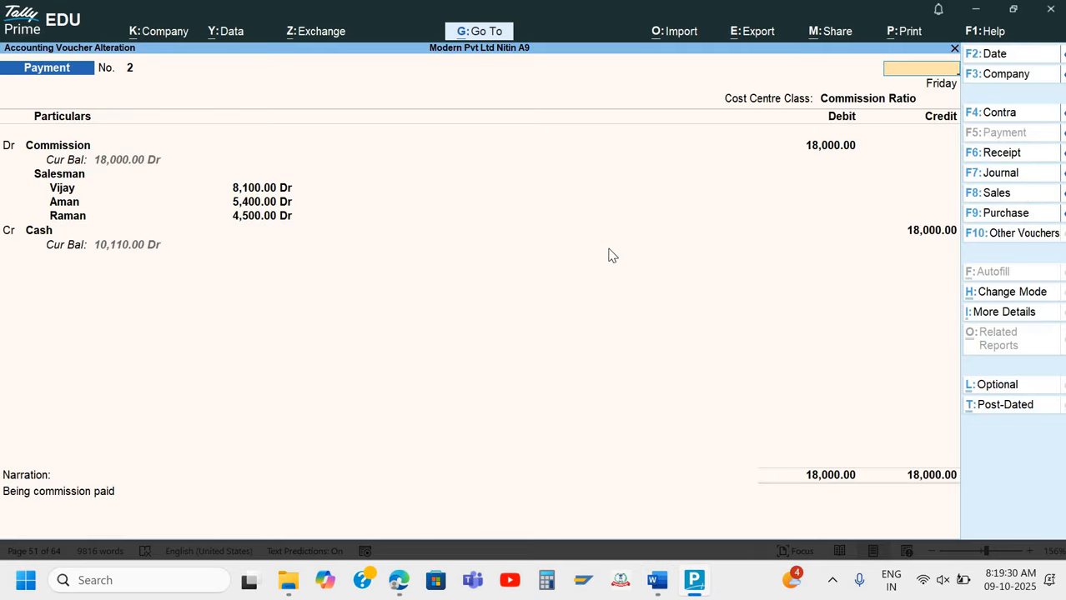
- Leave the saved commission payment and start a purchase voucher in Accounting Invoice mode
key(Return)
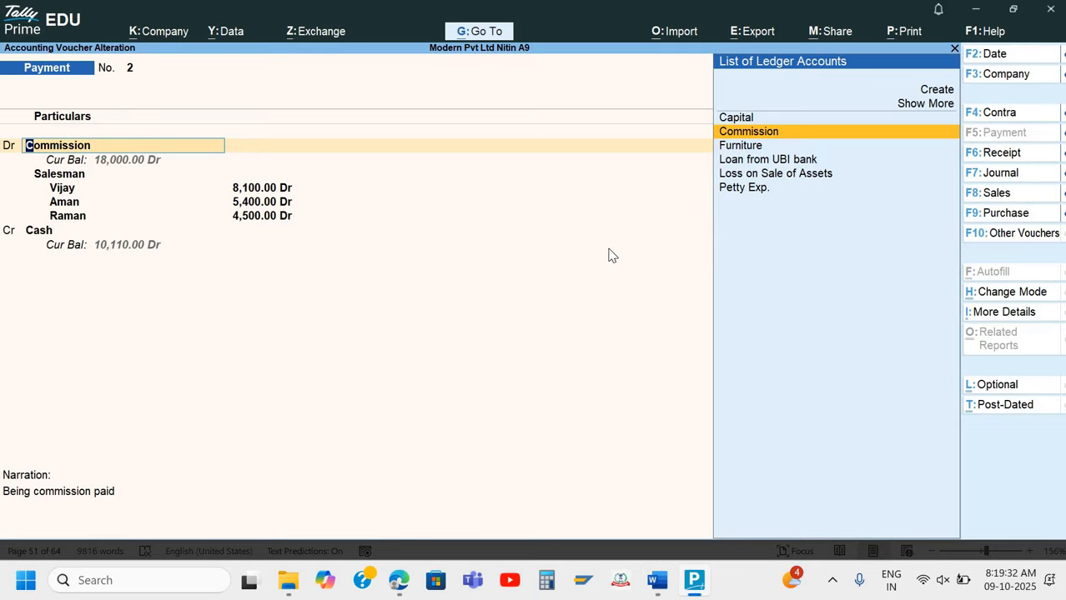
key(BackSpace)
key(Escape)
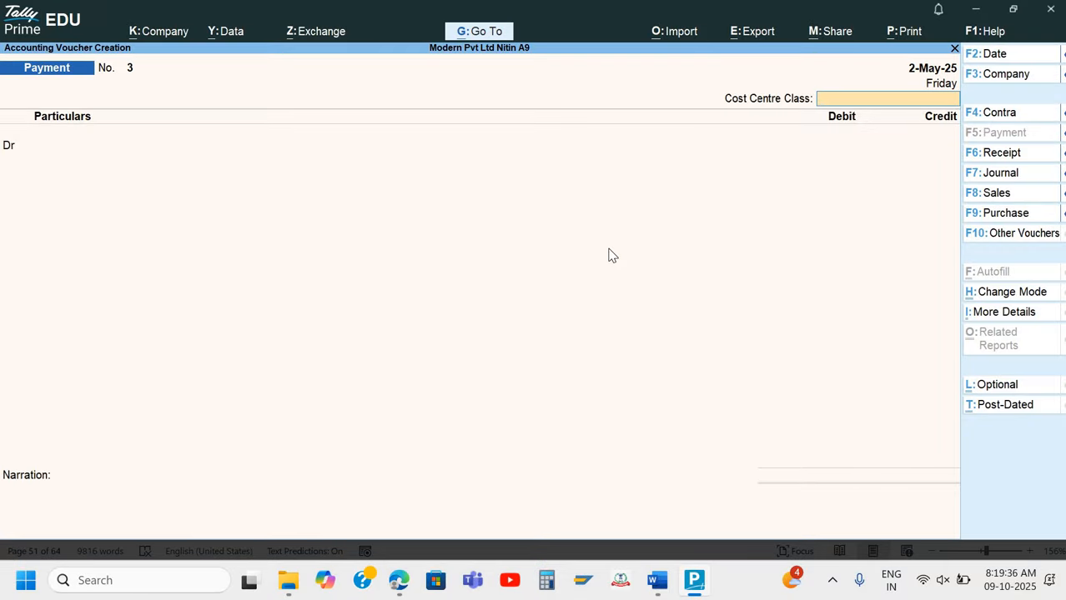
key(F9)
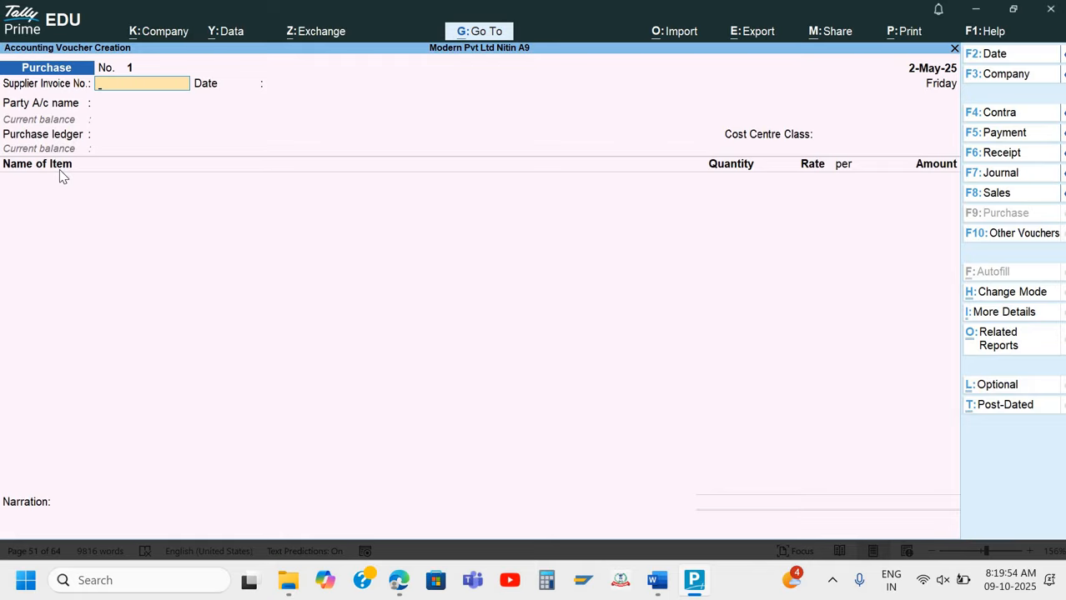
key(ctrl+h)
key(Down)
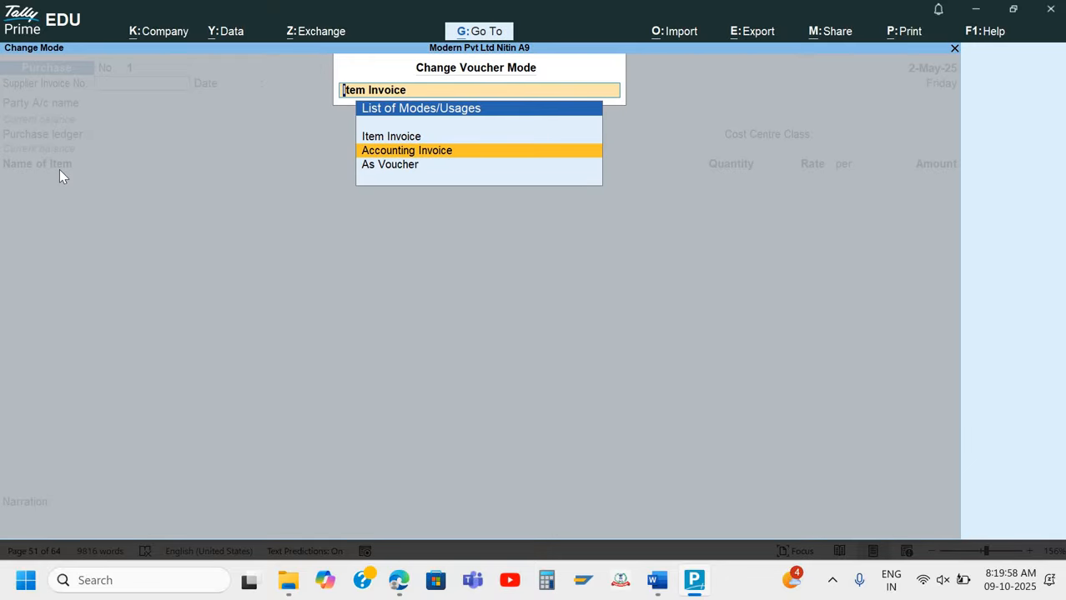
key(Return)
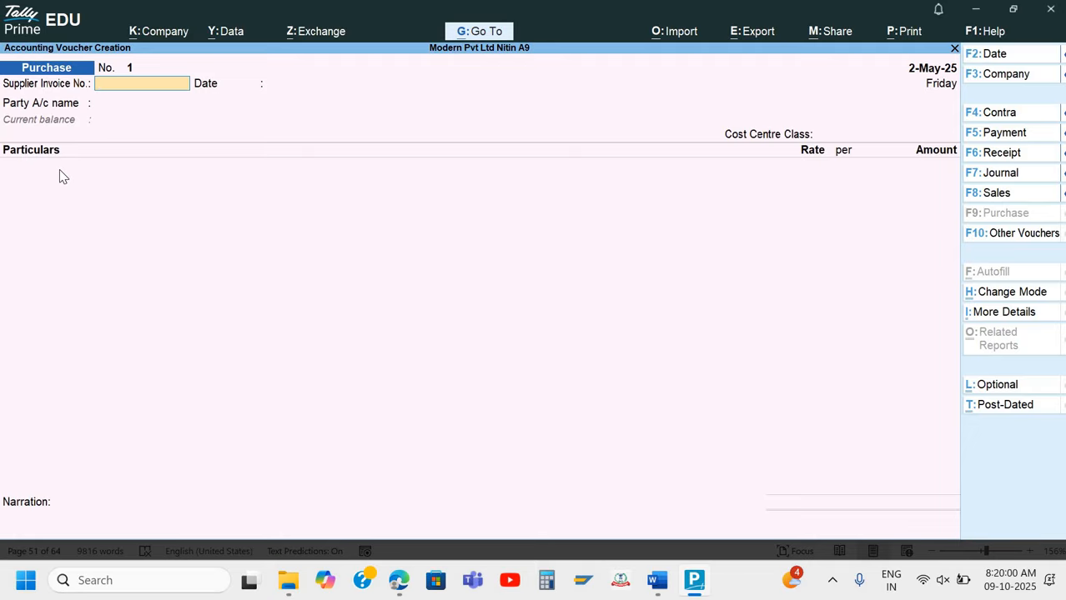
- Enter supplier invoice number RF/201/25-26 dated 2-May-25 in the purchase voucher, following the Q.7 invoice in Word
key(alt+Tab)
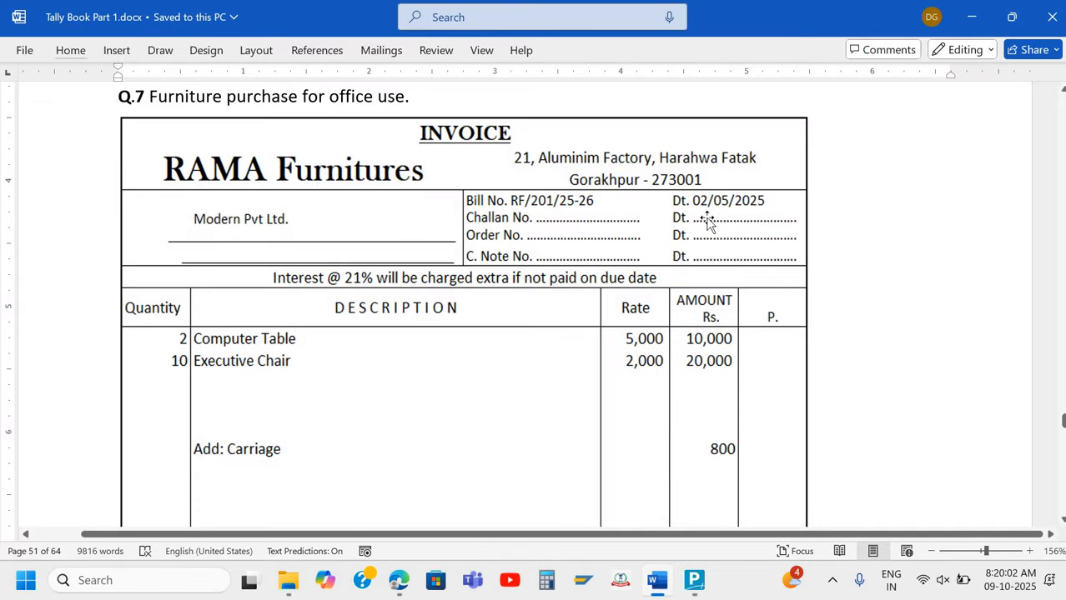
key(alt+Tab)
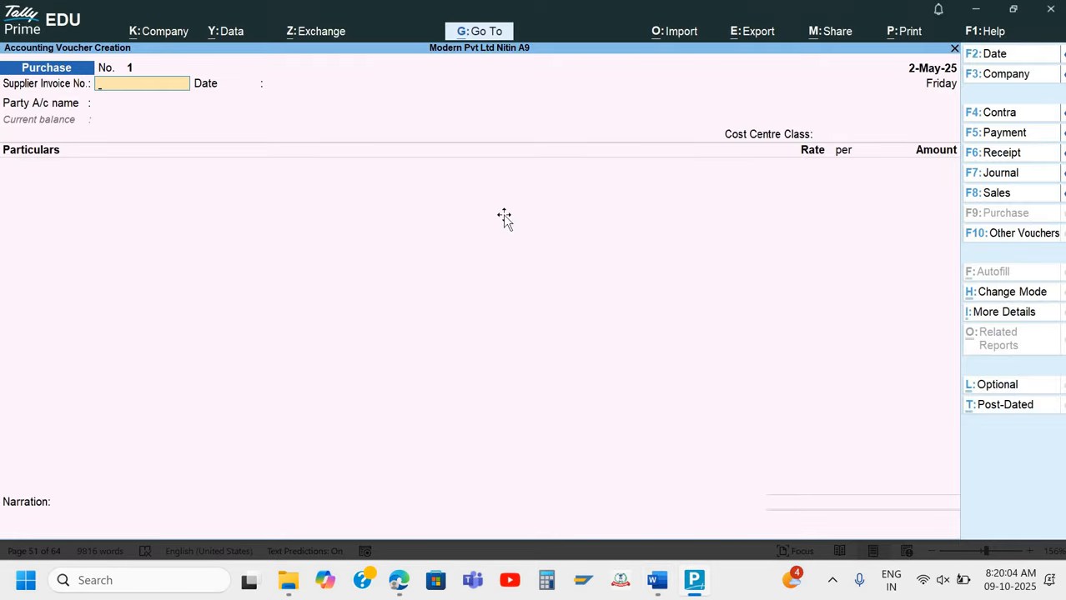
key(alt+Tab)
key(alt+Tab)
text(RF)
key(alt+Tab)
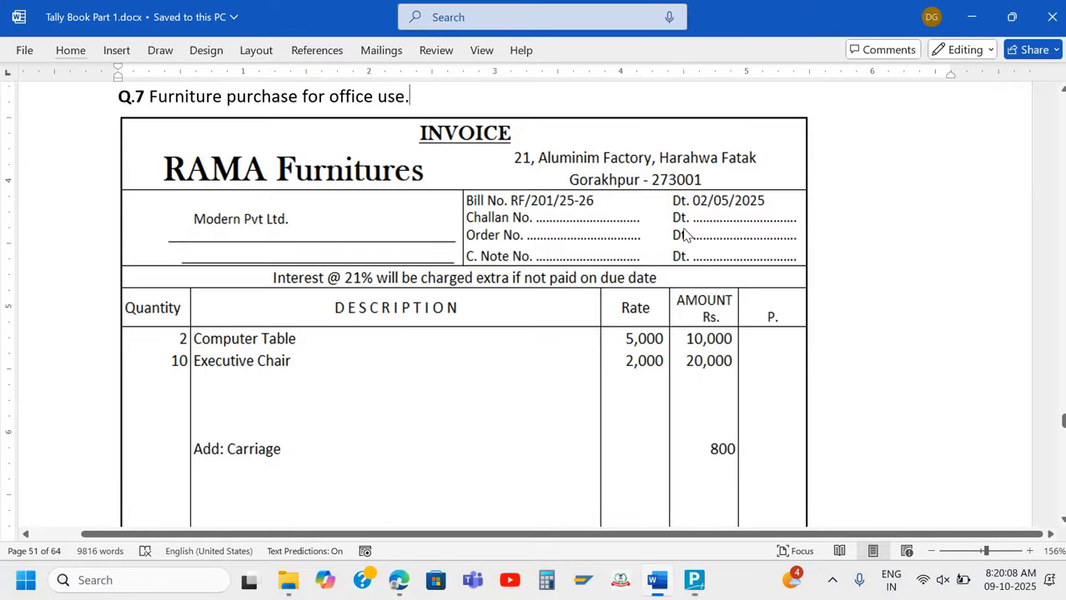
key(alt+Tab)
text(/)
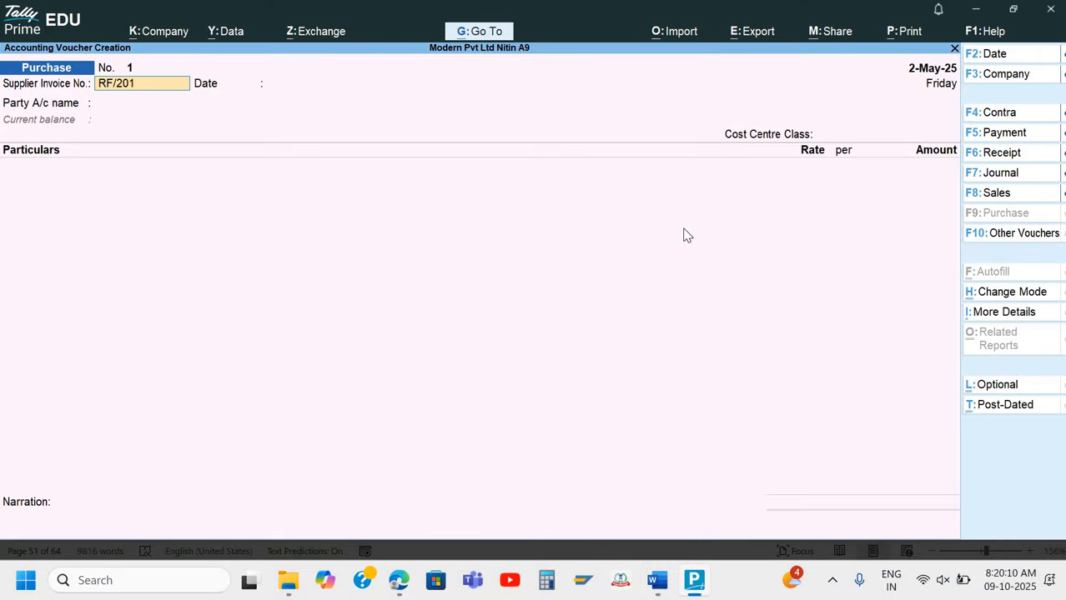
text(201/25-26)
key(Return)
key(Return)
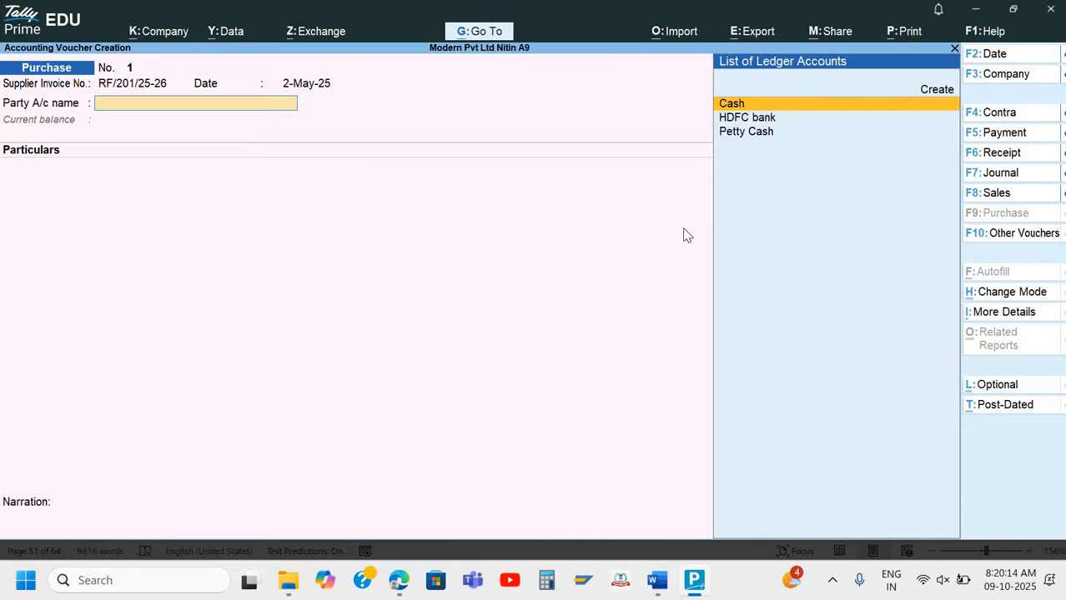
- Start a new party ledger named Rama Furnitures under the Sundry Creditors group from the purchase voucher
key(alt+Tab)
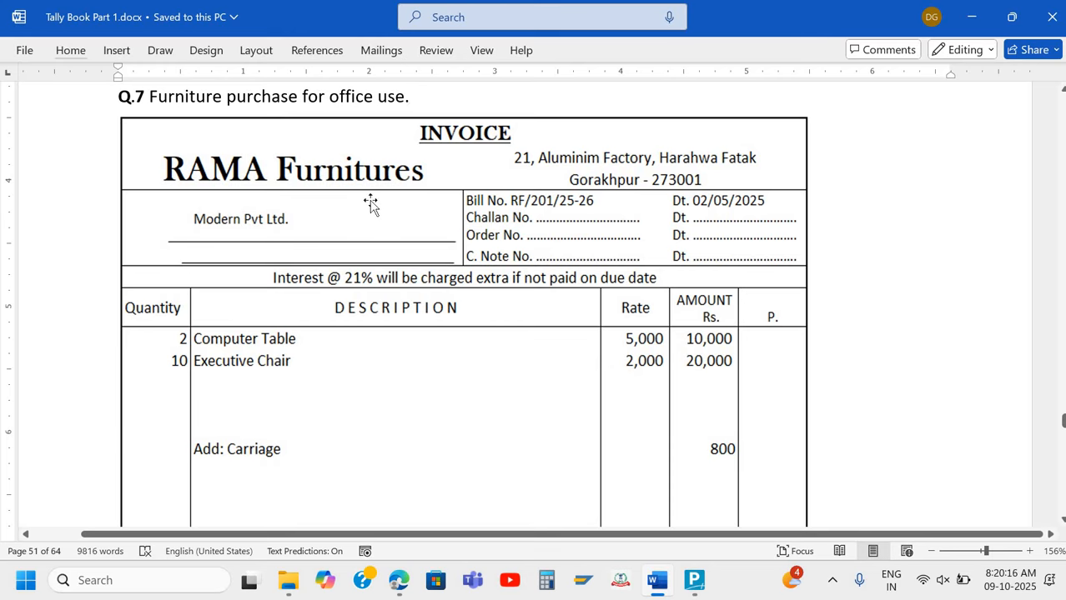
key(alt+Tab)
key(alt+c)
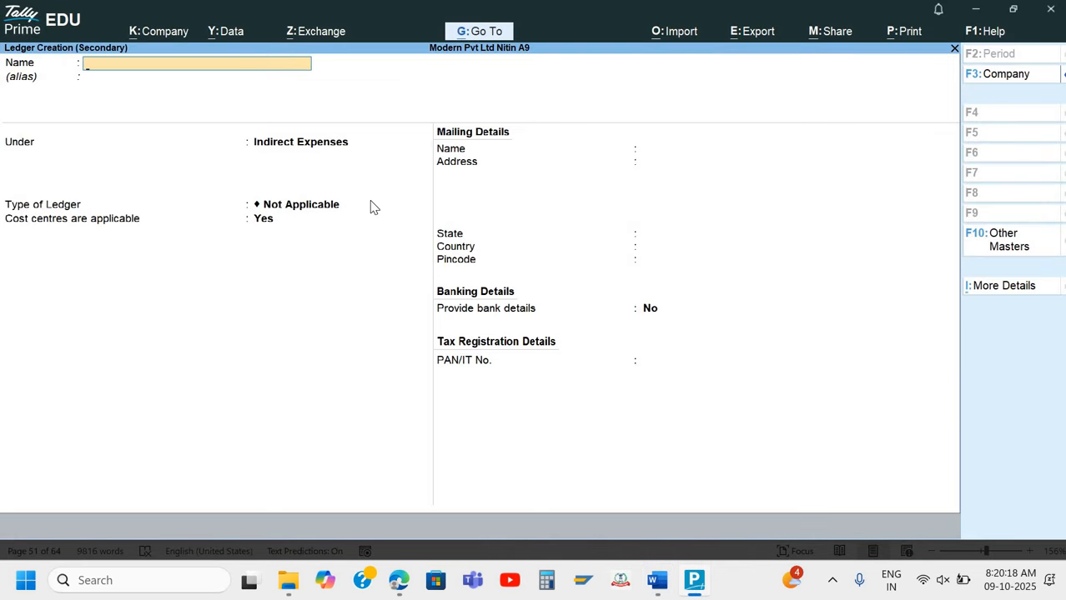
text(Rama Furnitures)
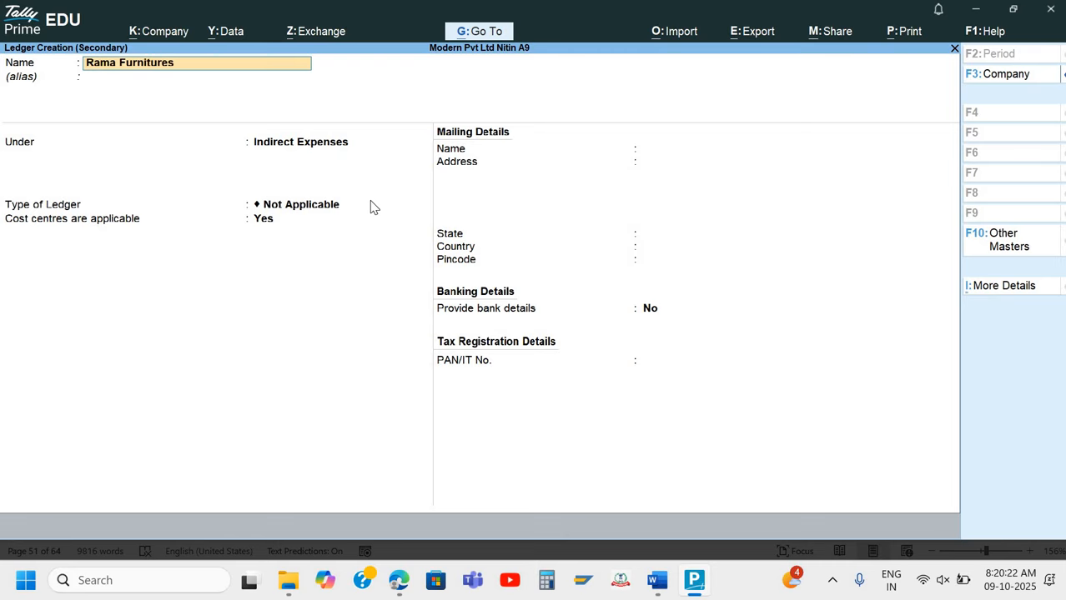
key(Return)
text(S)
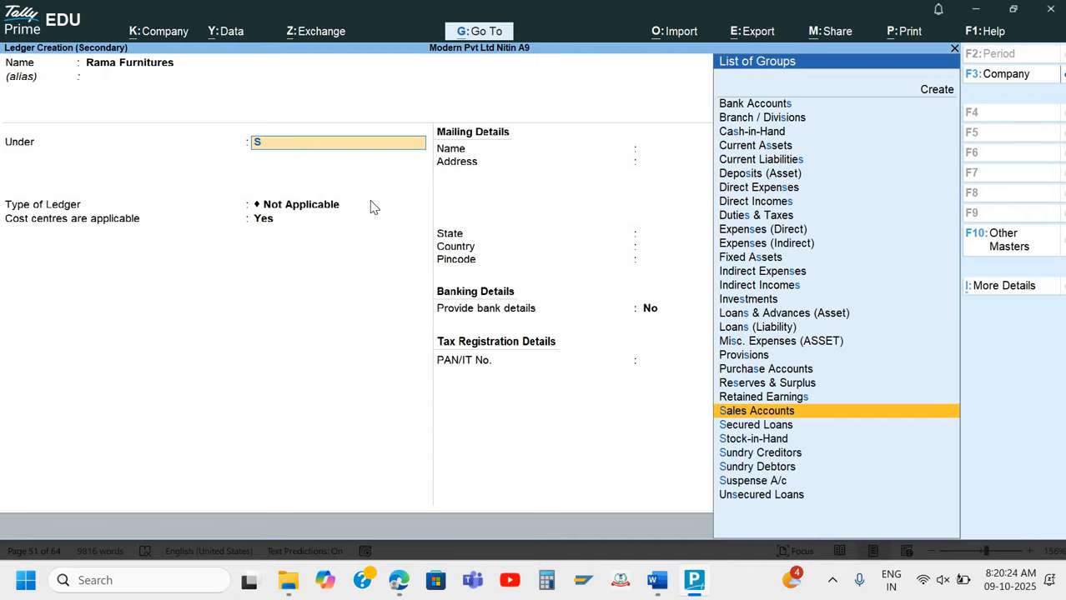
key(Down)
key(Down)
key(Down)
key(Down)
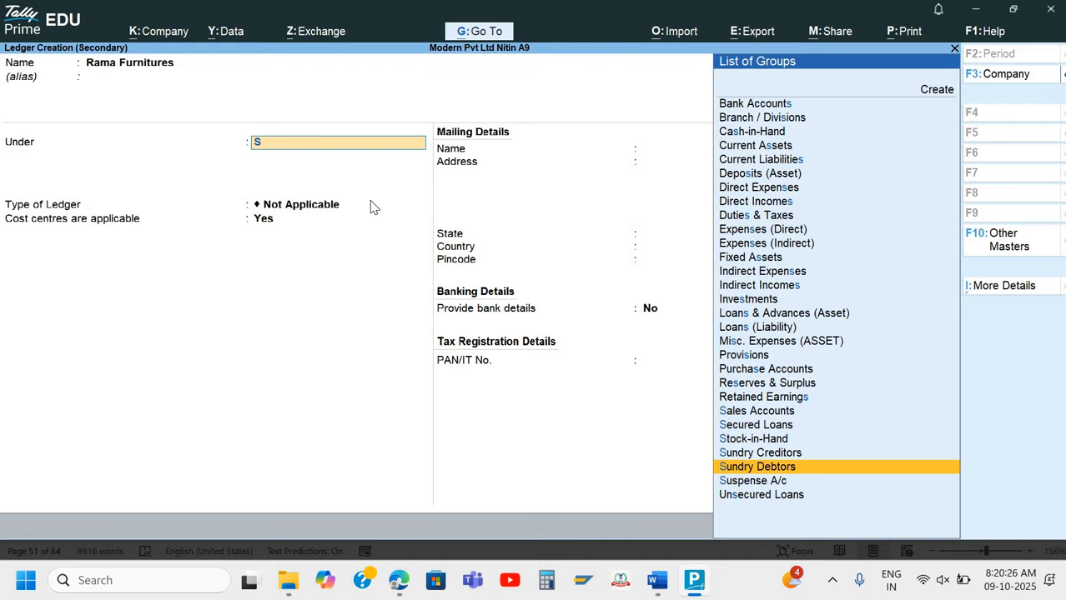
key(Up)
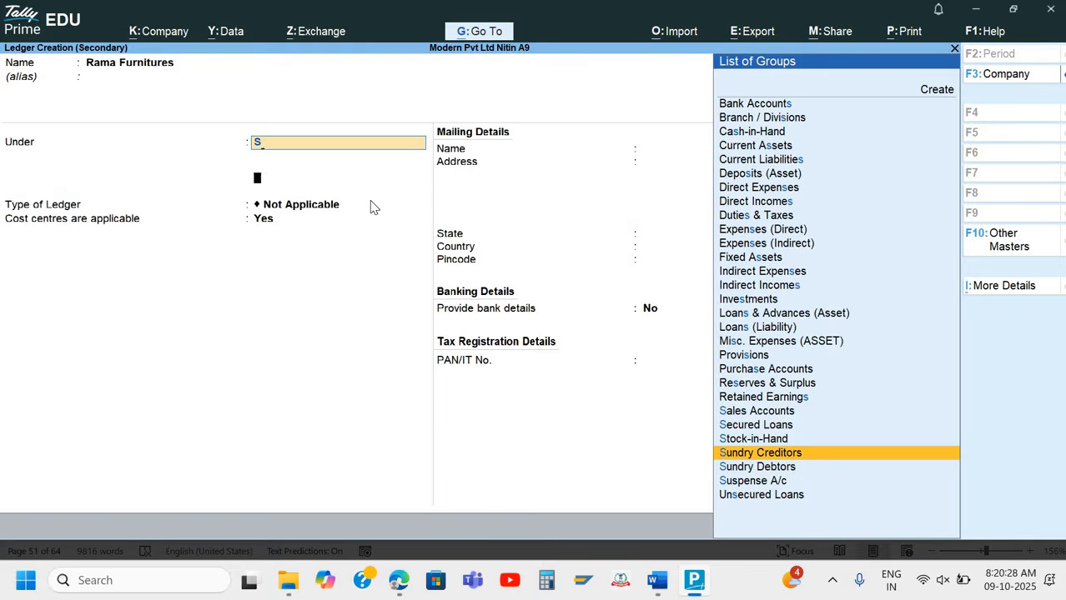
key(Return)
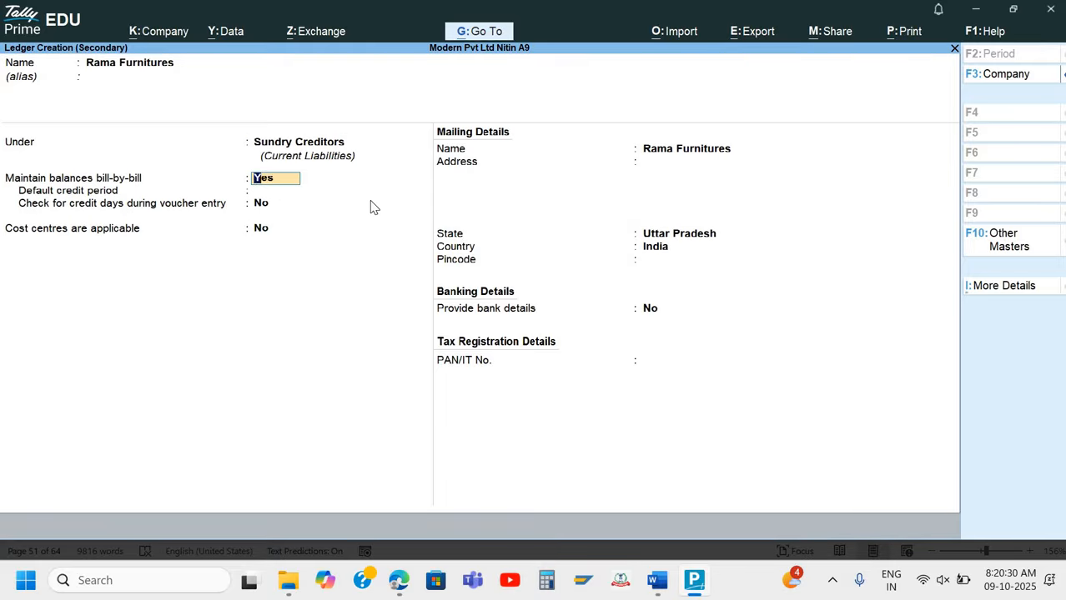
- Keep bill-by-bill balances enabled for Rama Furnitures, with no default credit period, no credit days check and no cost centres
key(Return)
key(Return)
key(Return)
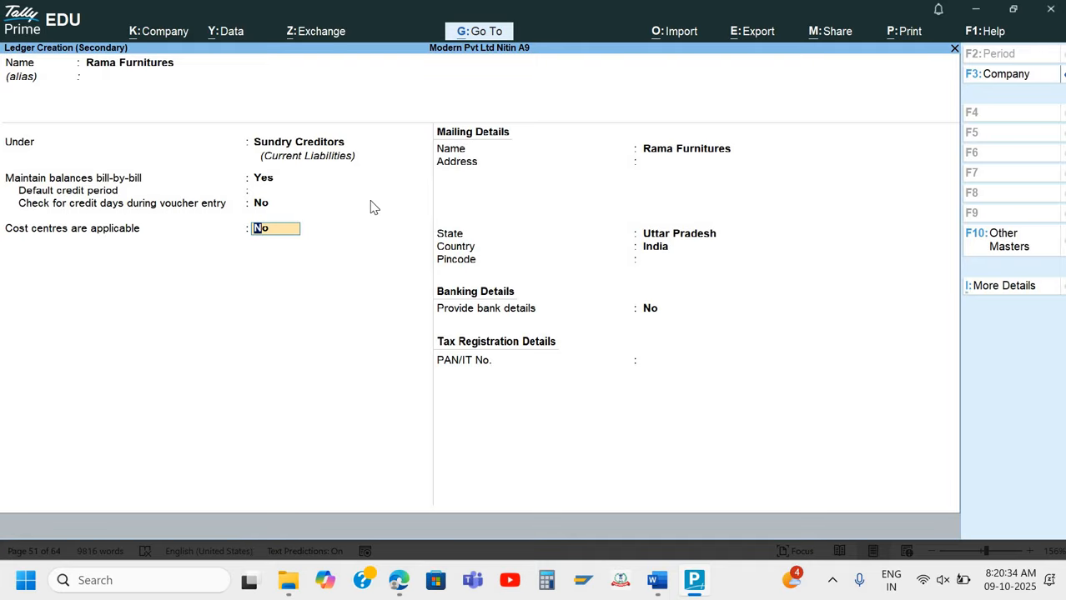
key(Return)
key(Return)
key(Return)
- Enter the supplier's street address from the Q.7 invoice in the Rama Furnitures mailing details
key(alt+Tab)
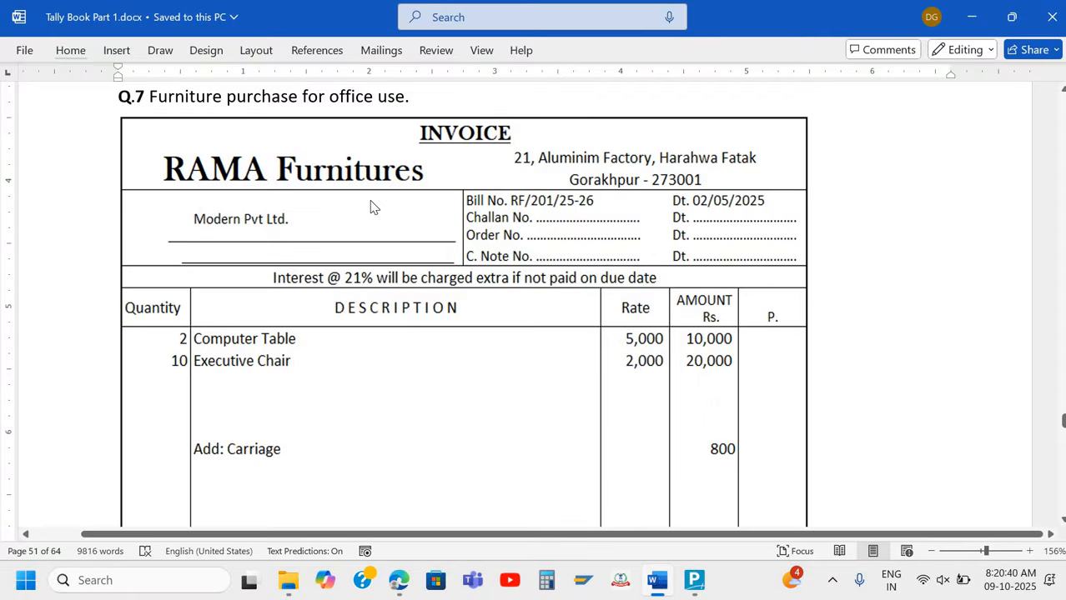
key(alt+Tab)
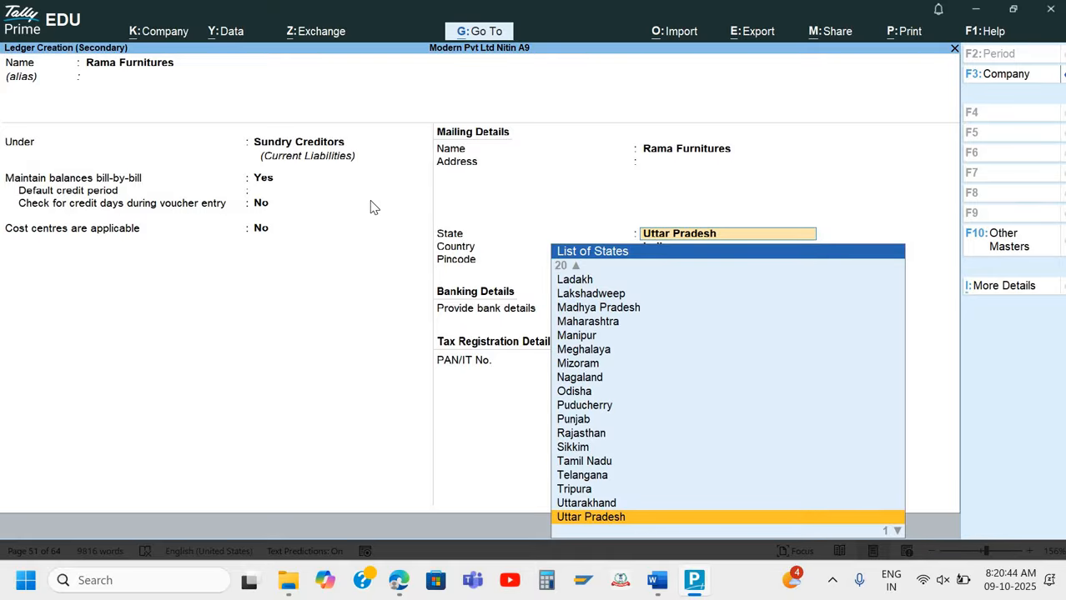
key(Return)
key(alt+Tab)
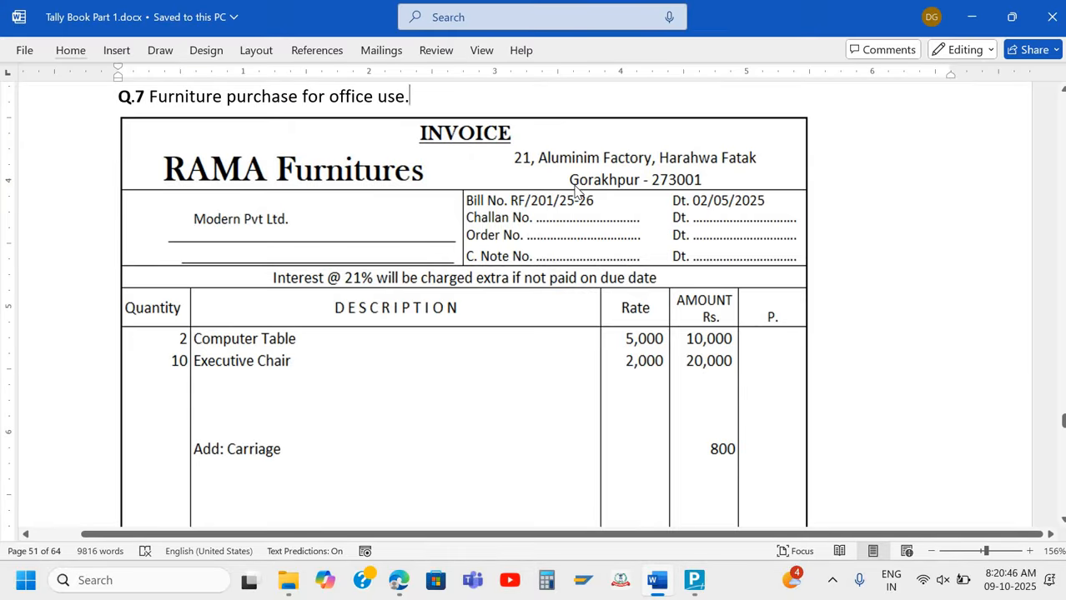
key(alt+Tab)
text(21, Alum)
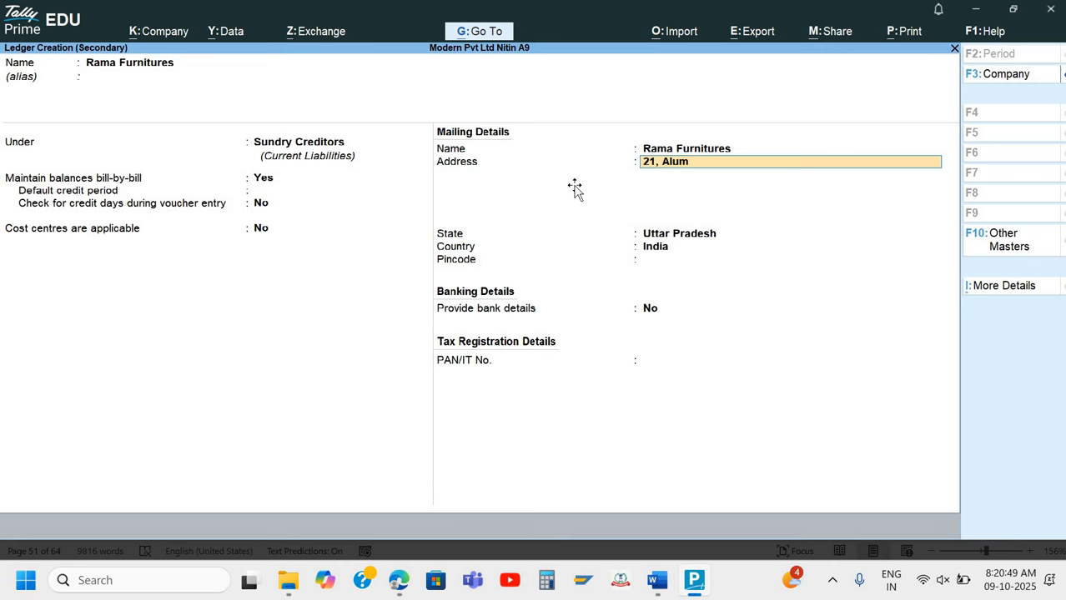
key(alt+Tab)
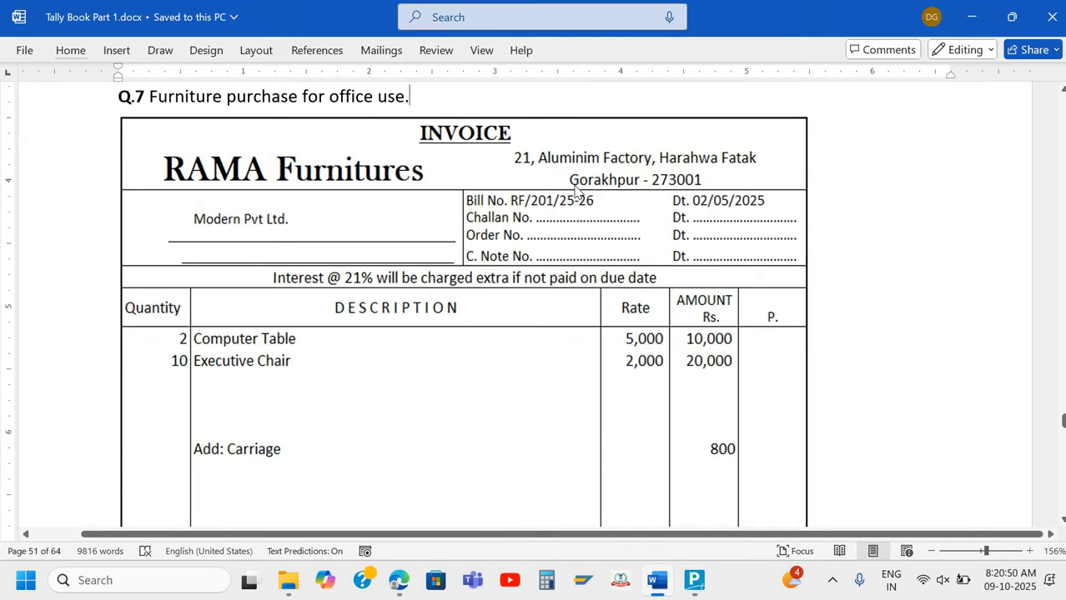
key(alt+Tab)
text(iniu)
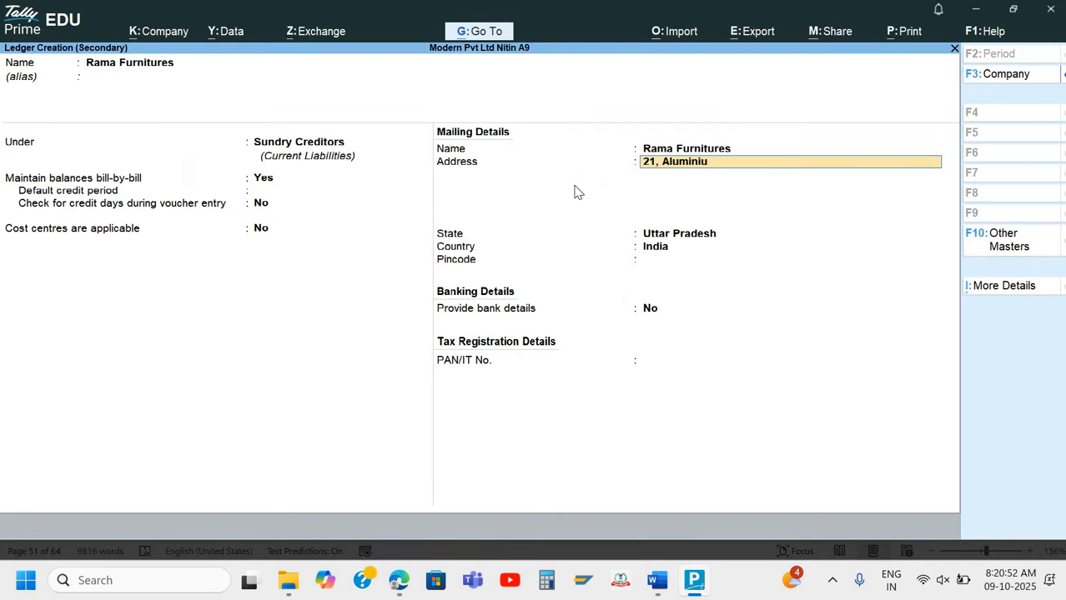
text(m factory,)
key(alt+Tab)
key(alt+Tab)
text(Harahe)
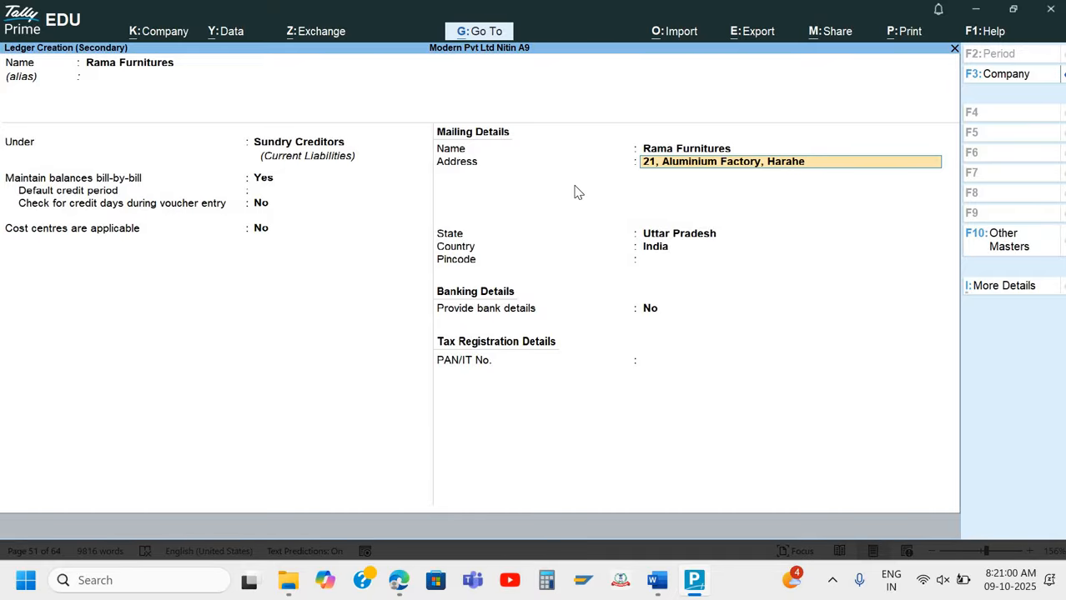
key(BackSpace)
text(wa Fatak)
- Complete the Rama Furnitures mailing details with the city and pincode from the invoice, and save the ledger
key(alt+Tab)
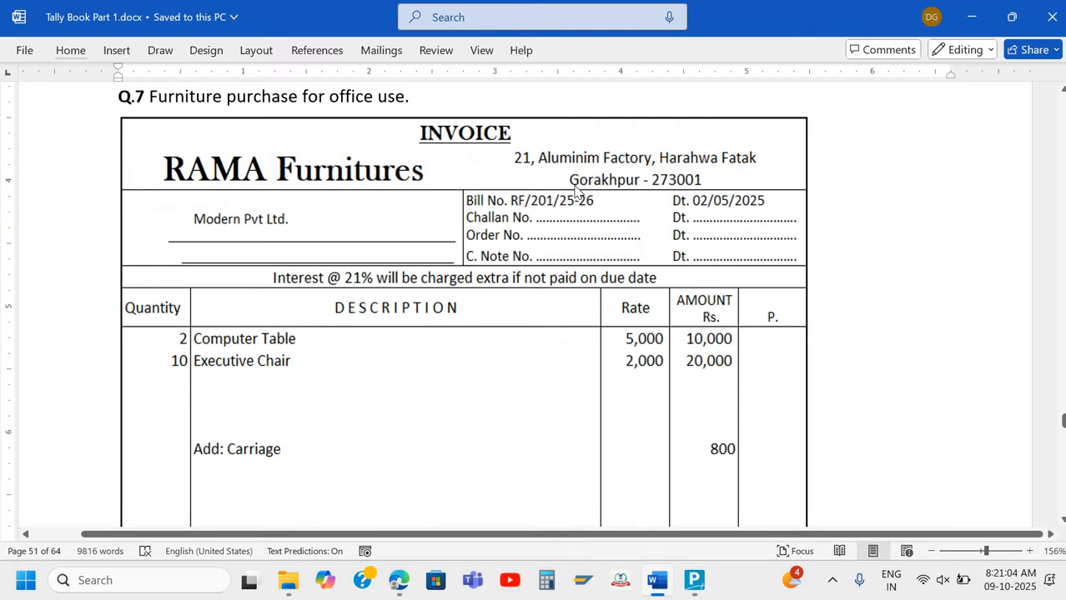
key(alt+Tab)
key(Return)
text(Gorakhpur)
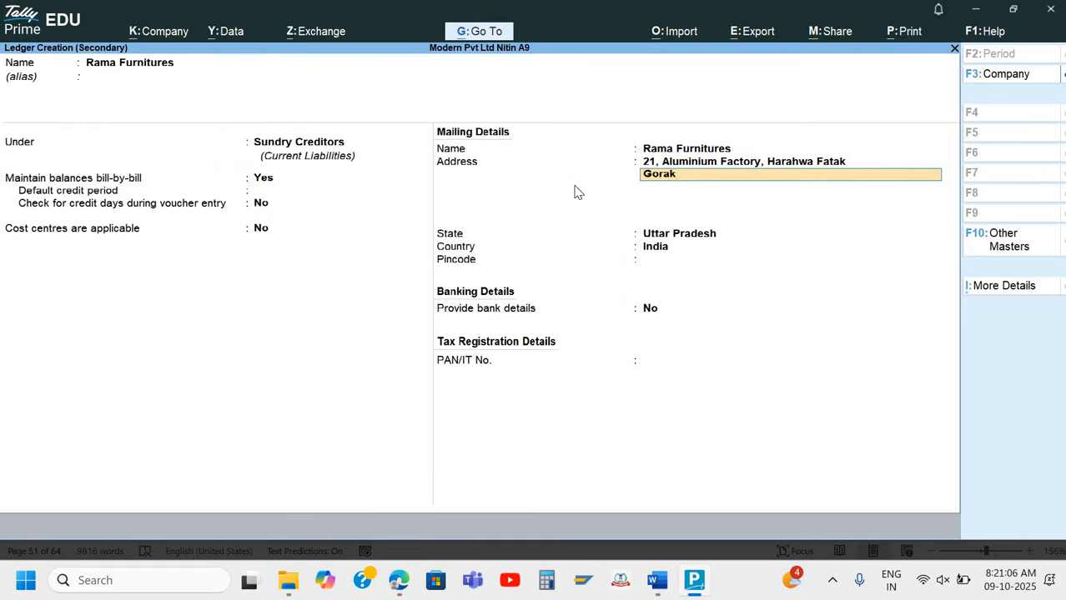
key(Return)
key(Return)
key(Return)
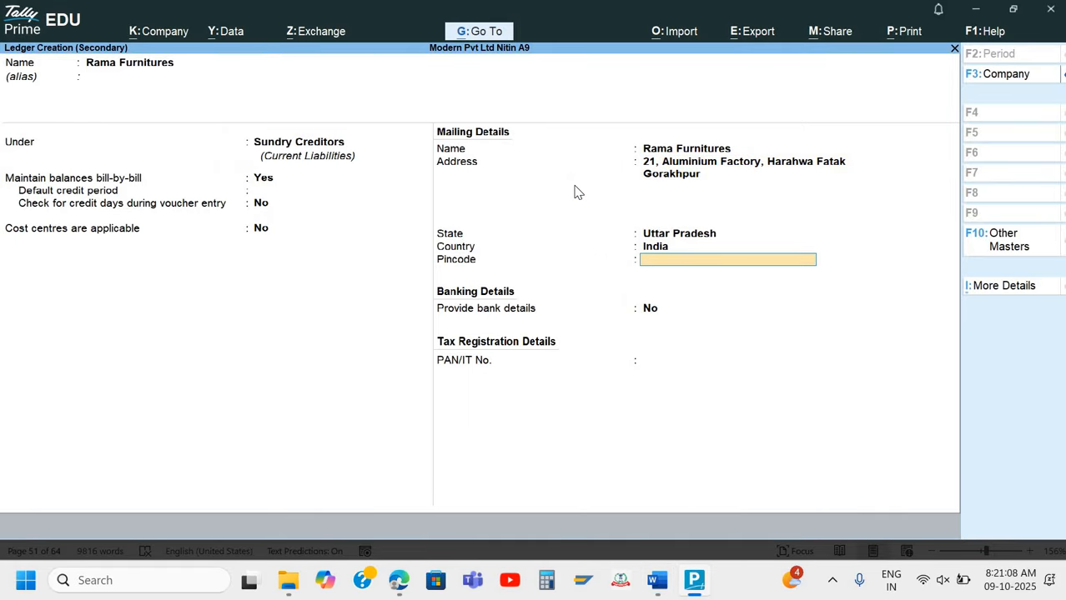
text(27300)
key(Return)
key(Return)
key(Return)
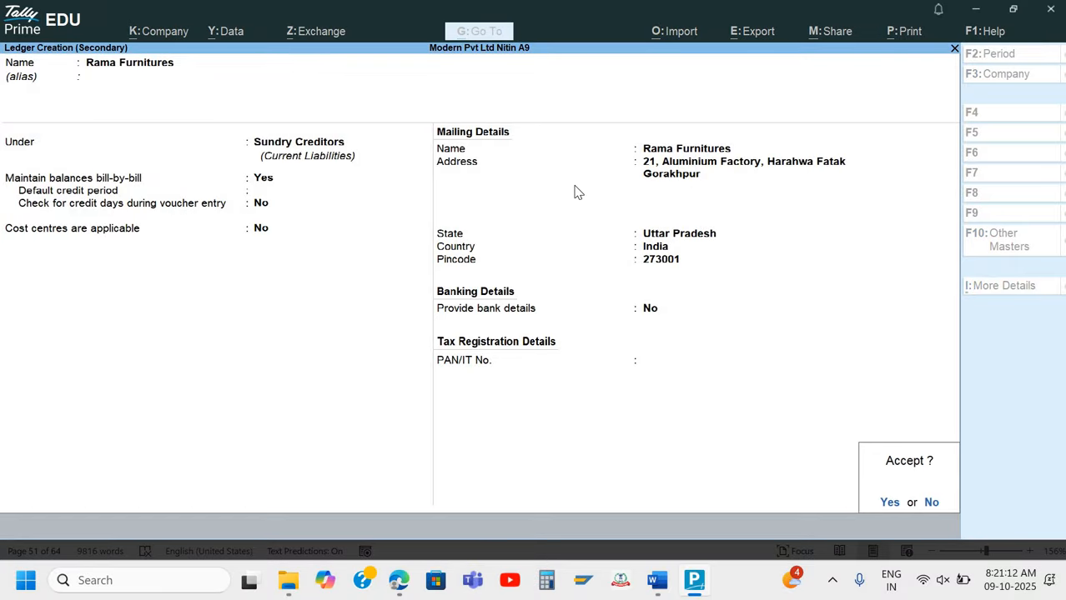
key(Return)
- Leave the purchase voucher's receipt details blank and accept the Rama Furnitures party details
key(Return)
key(Return)
key(Return)
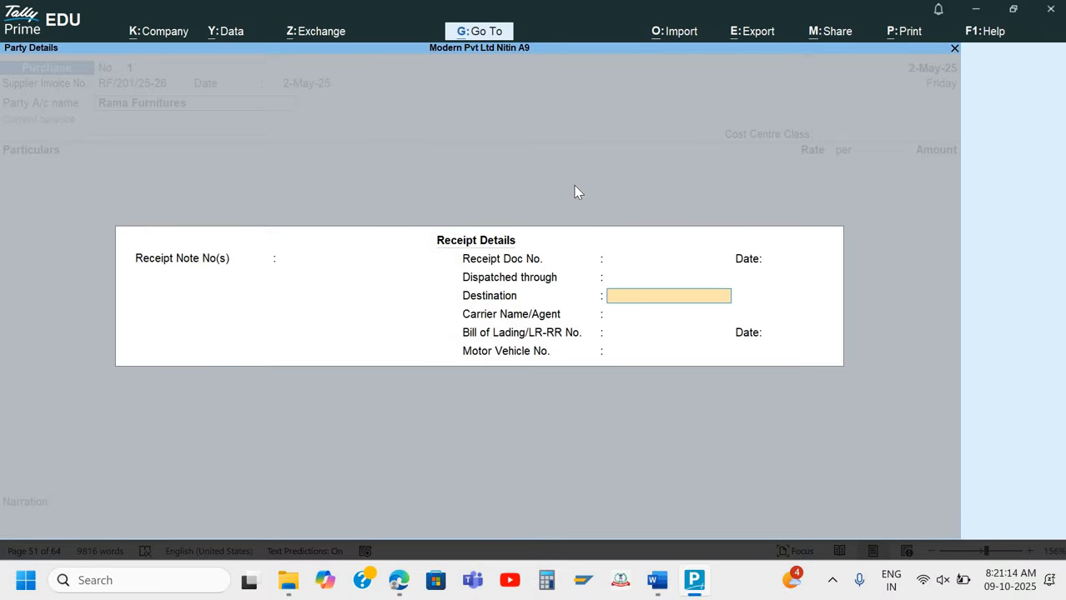
key(Return)
key(Return)
key(Return)
key(Return)
key(Return)
key(Return)
key(Return)
key(Return)
key(Return)
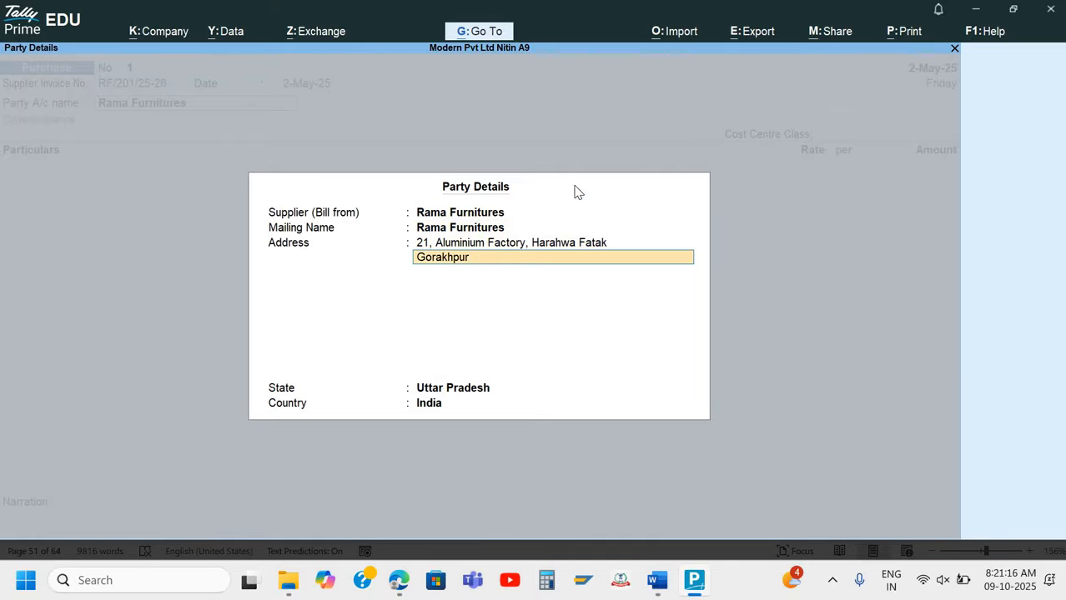
key(Return)
key(Return)
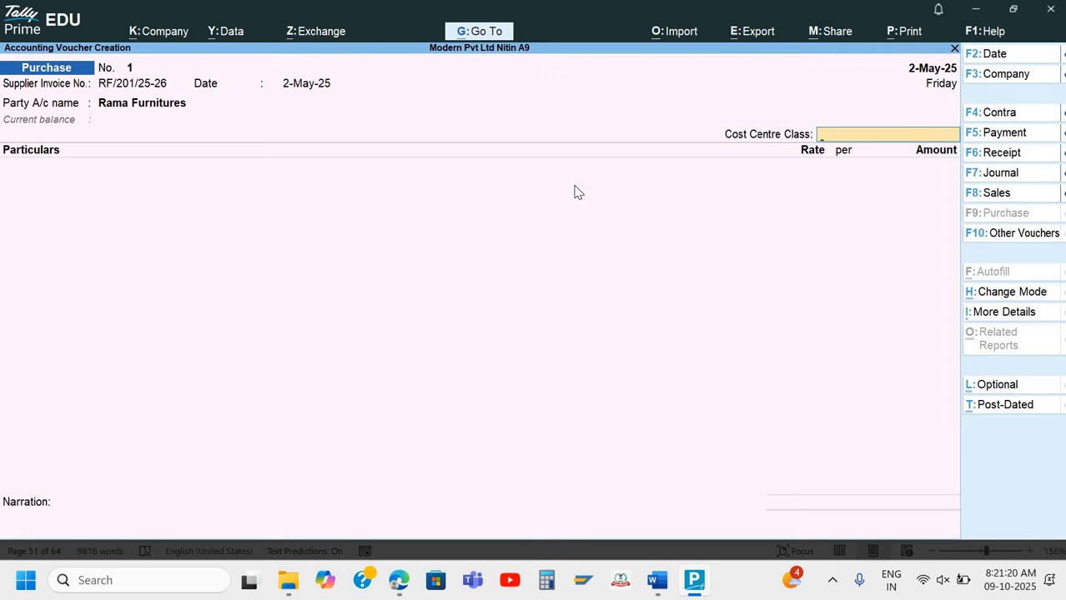
- Set the cost centre class to Not Applicable and choose the Furniture ledger for the purchase
key(Return)
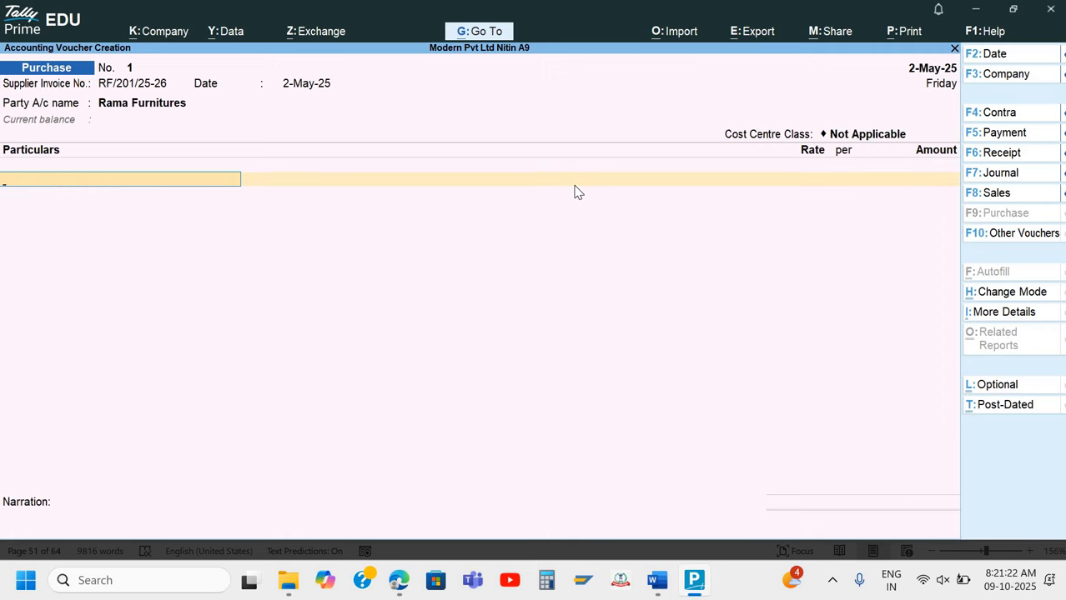
key(Down)
key(Down)
key(Down)
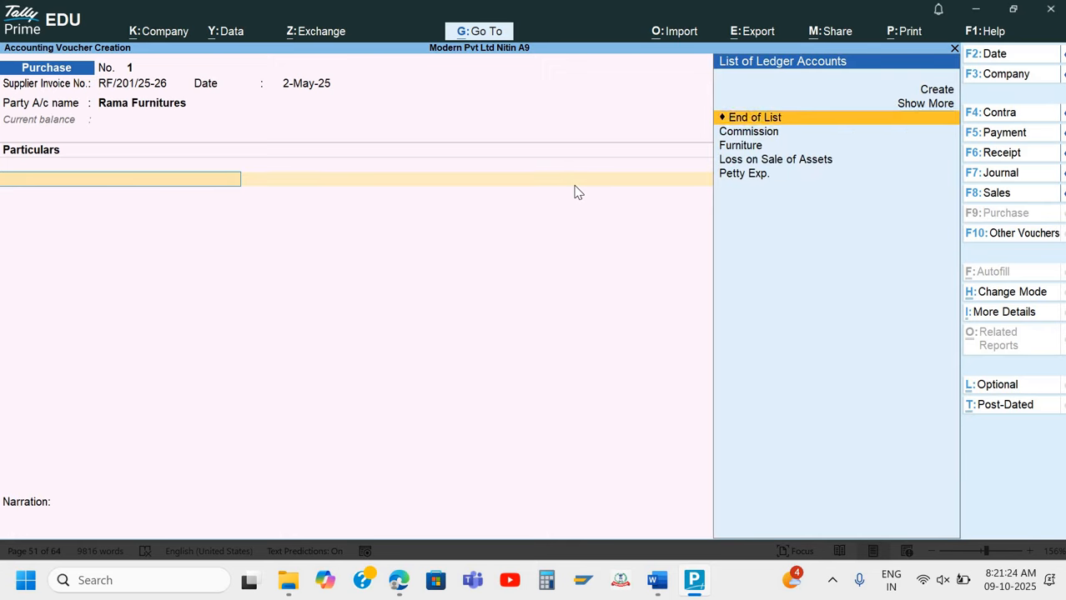
key(Return)
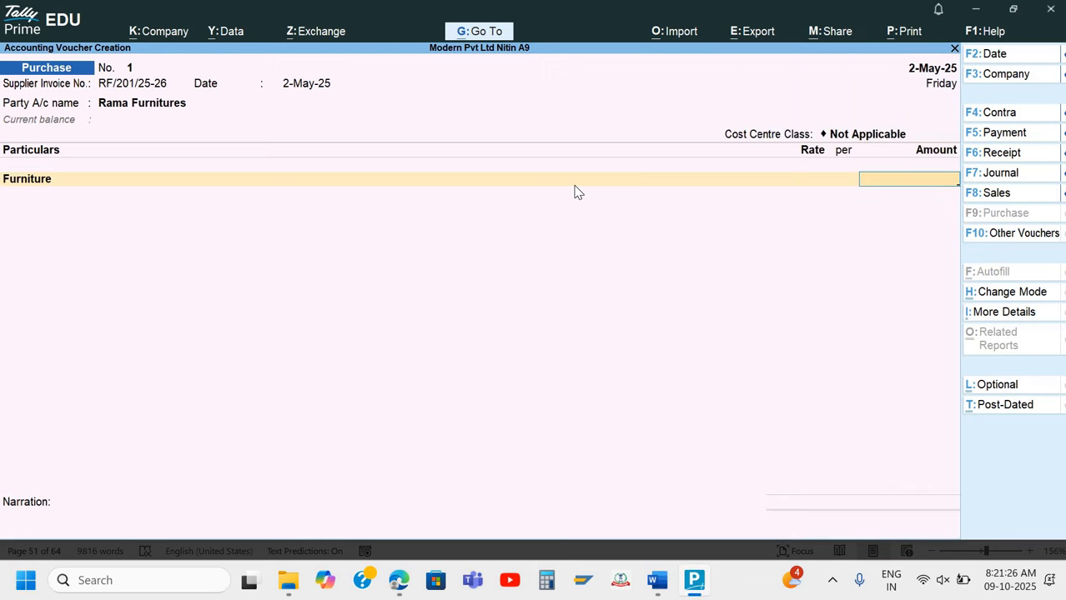
- Enter the Q.7 invoice total of 30,800, including carriage, as the Furniture amount and end the ledger entries
key(alt+Tab)
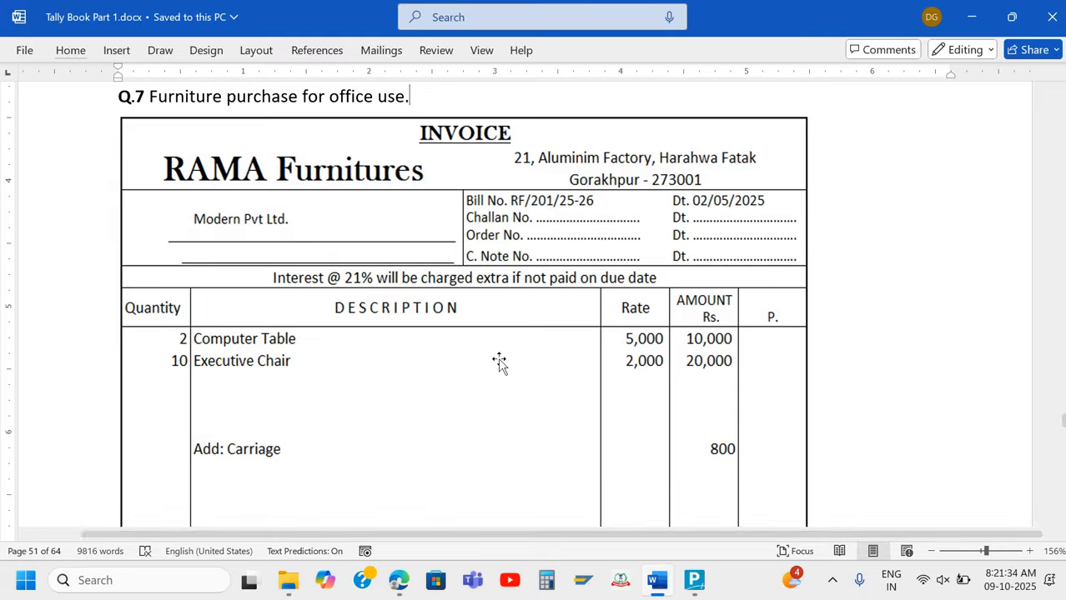
scroll(444, 319, down, 3)
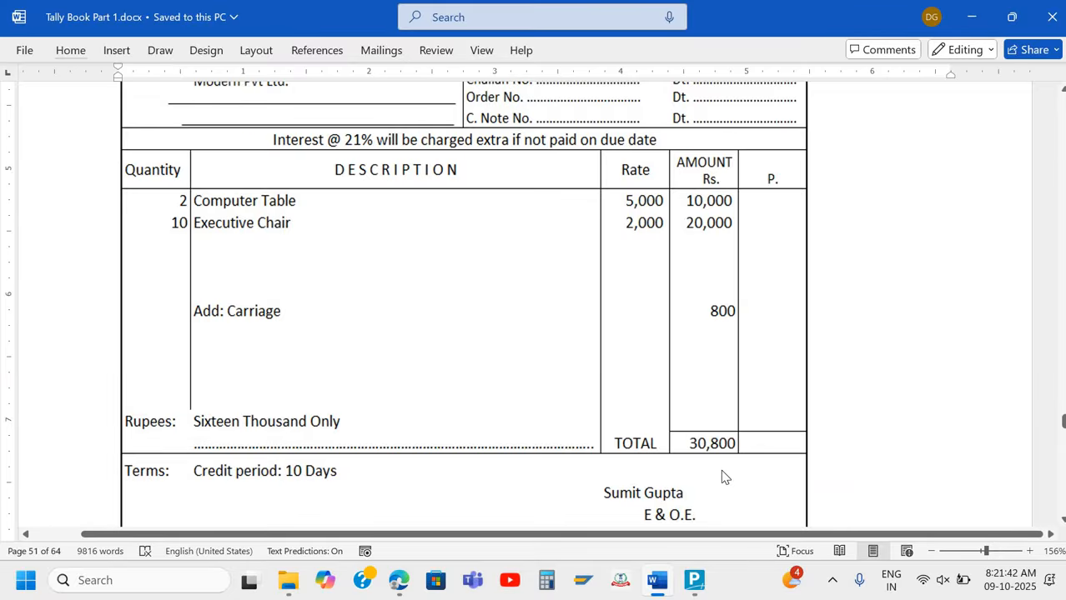
key(alt+Tab)
text(3)
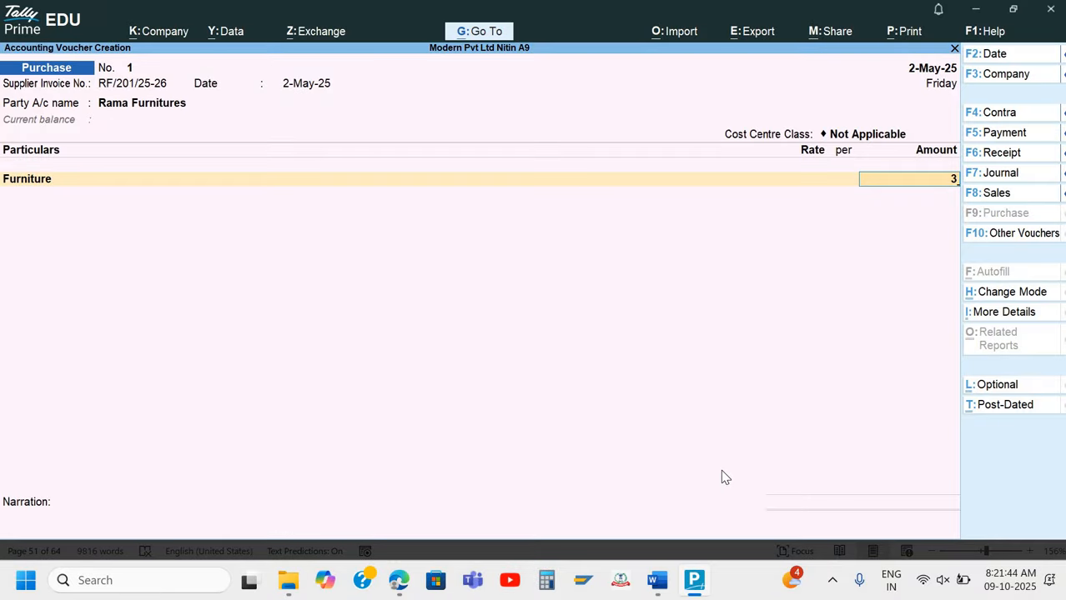
text(0800)
key(Return)
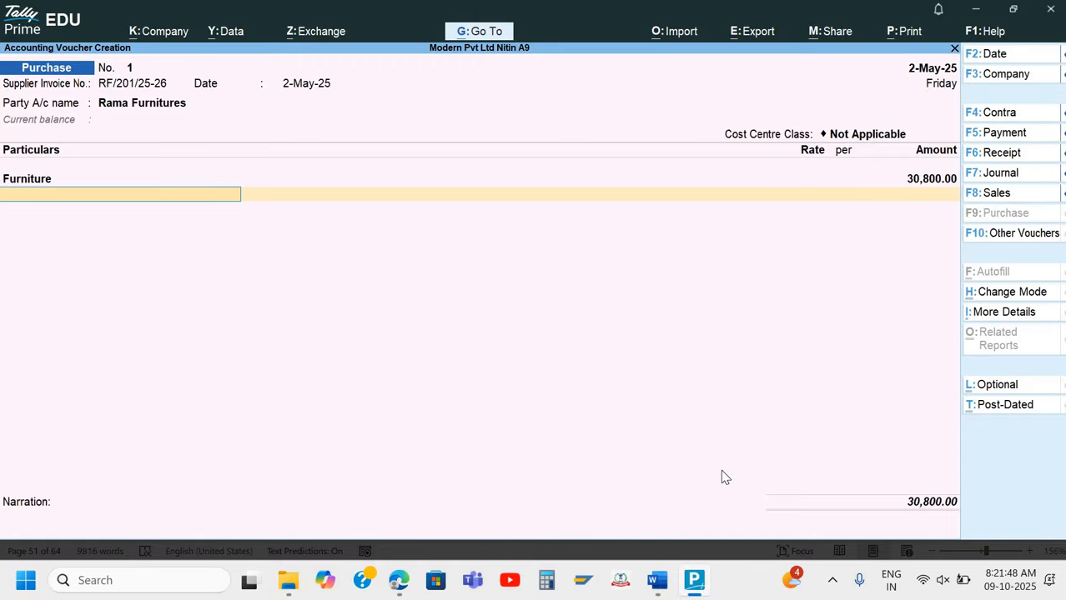
key(Return)
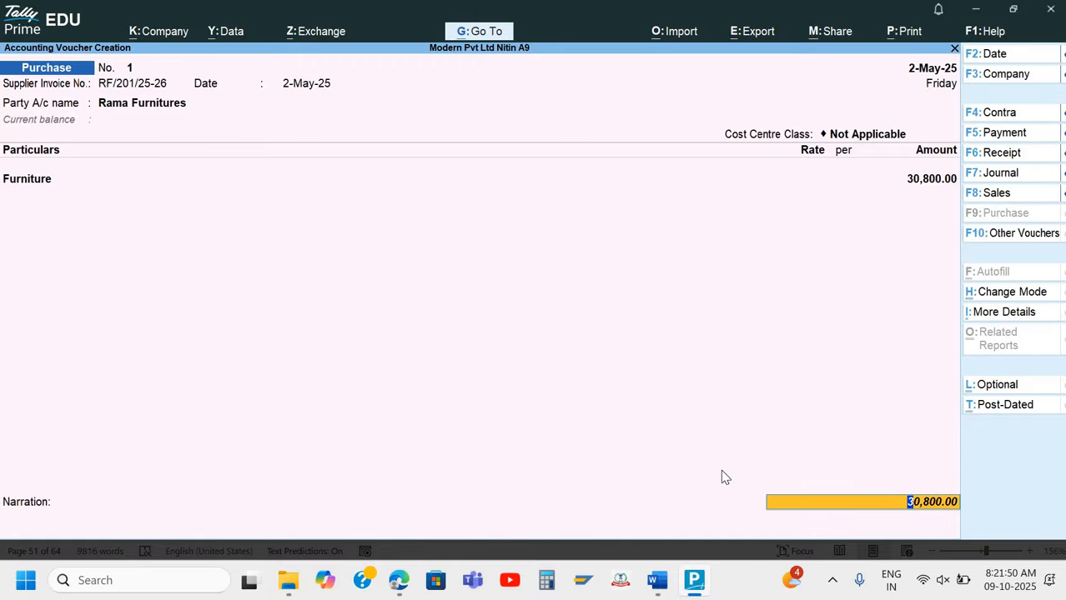
- Record the Rama Furnitures bill as new reference RF/201/25-26 for 30,800 Cr, leaving the credit period blank
key(Return)
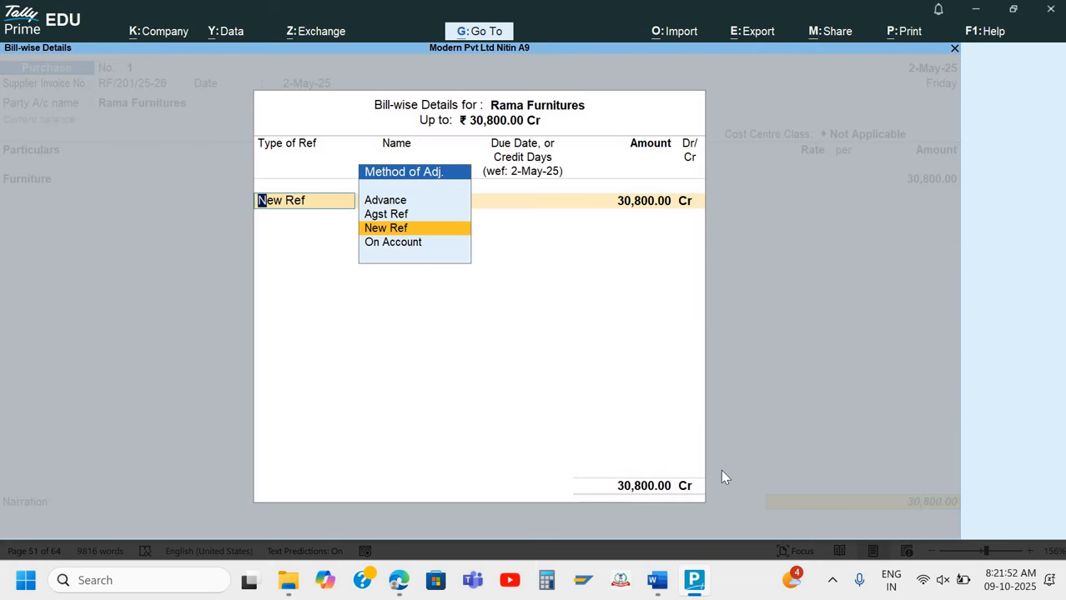
key(Return)
key(Return)
key(Return)
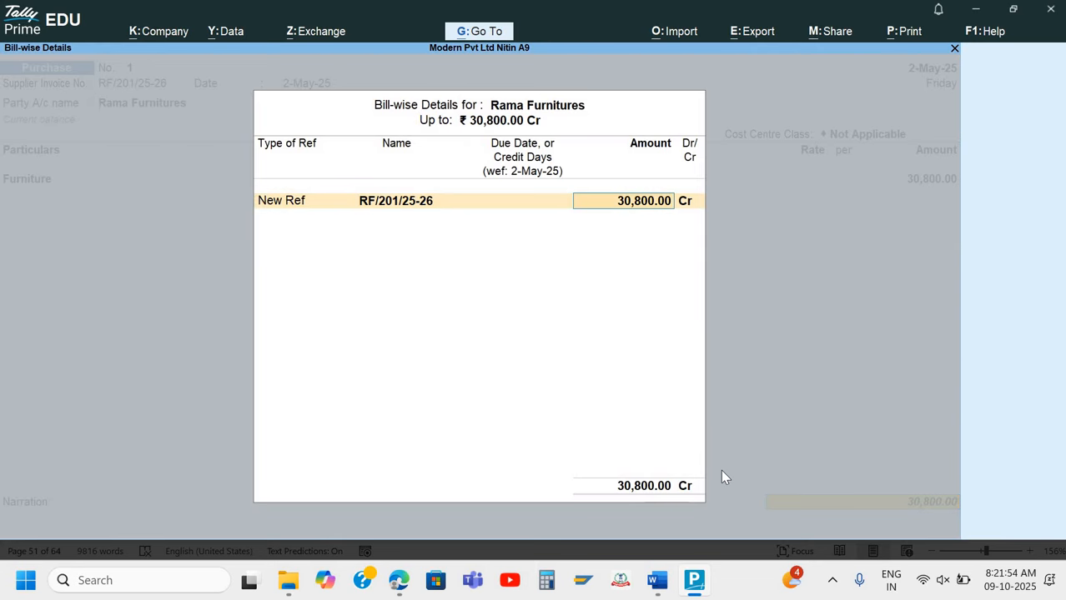
key(Return)
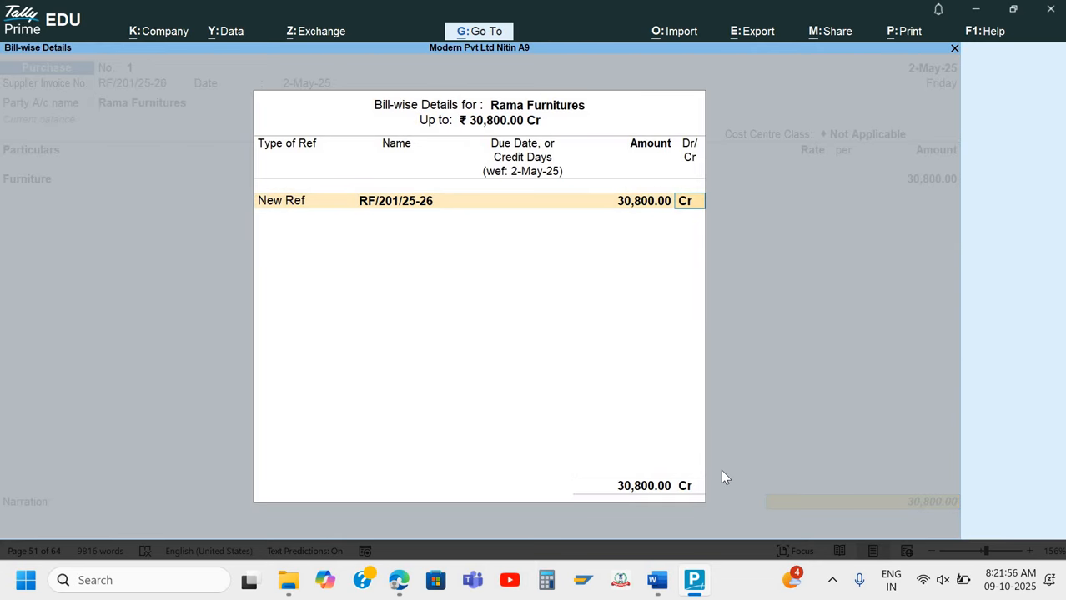
key(Return)
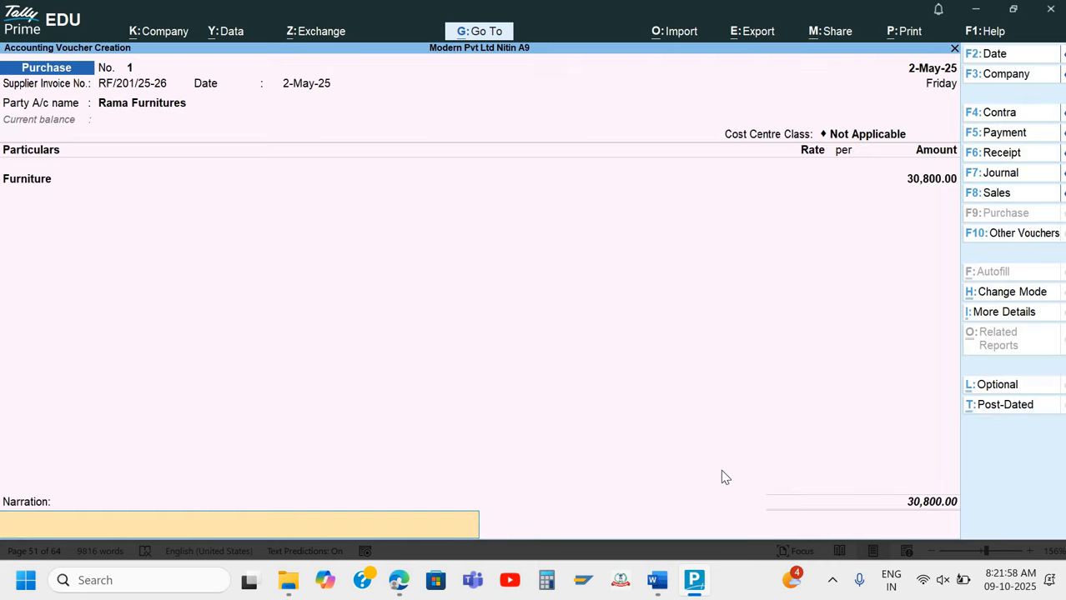
- Add the narration "Being 2 computer table & 10 Executive chair purchase" and save the purchase voucher
text(Being)
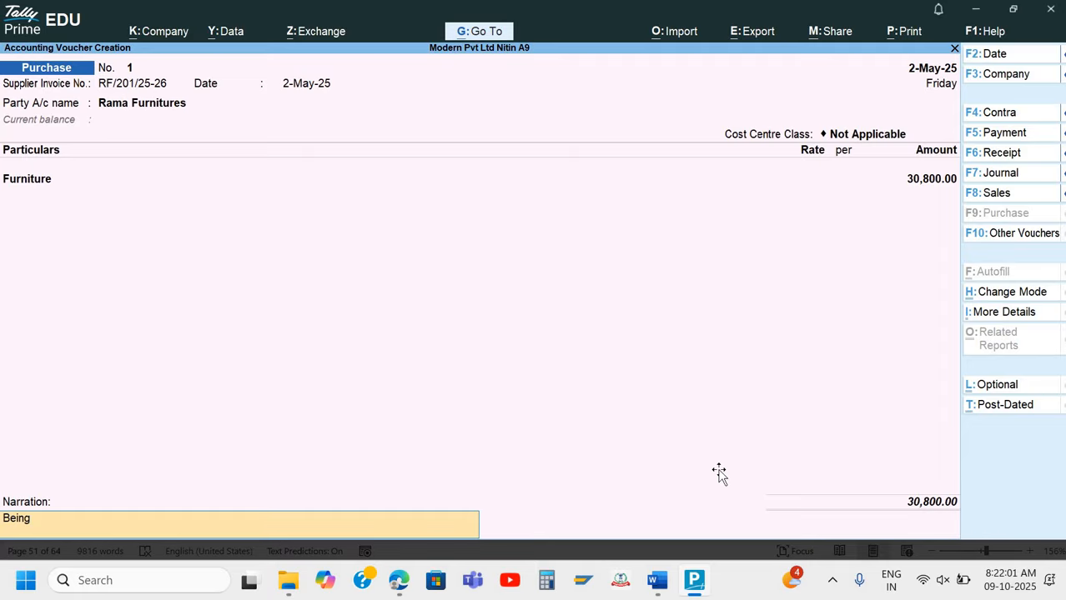
key(alt+Tab)
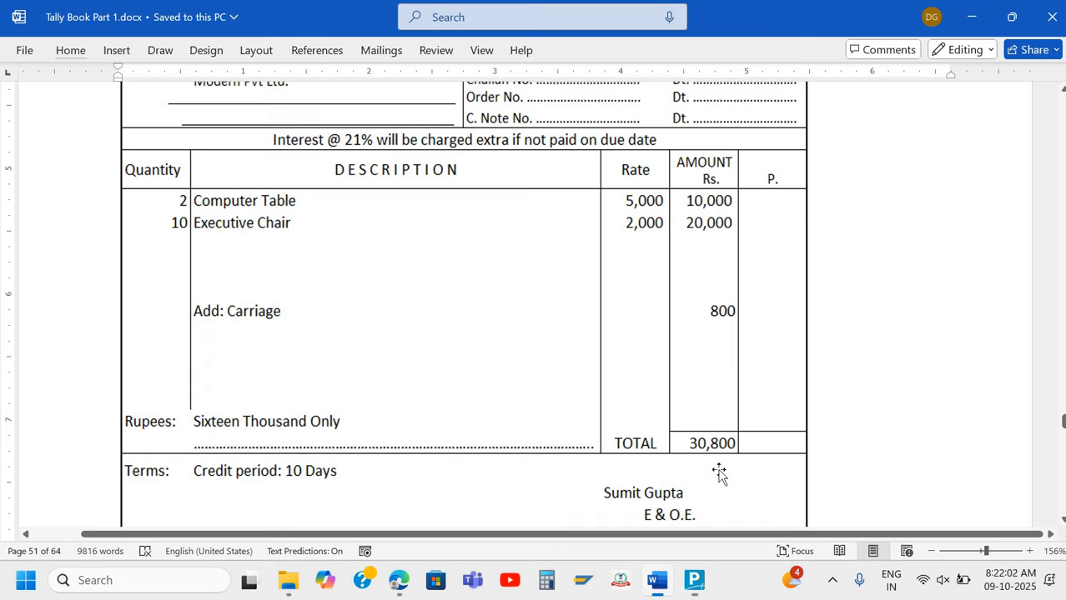
key(alt+Tab)
text(2)
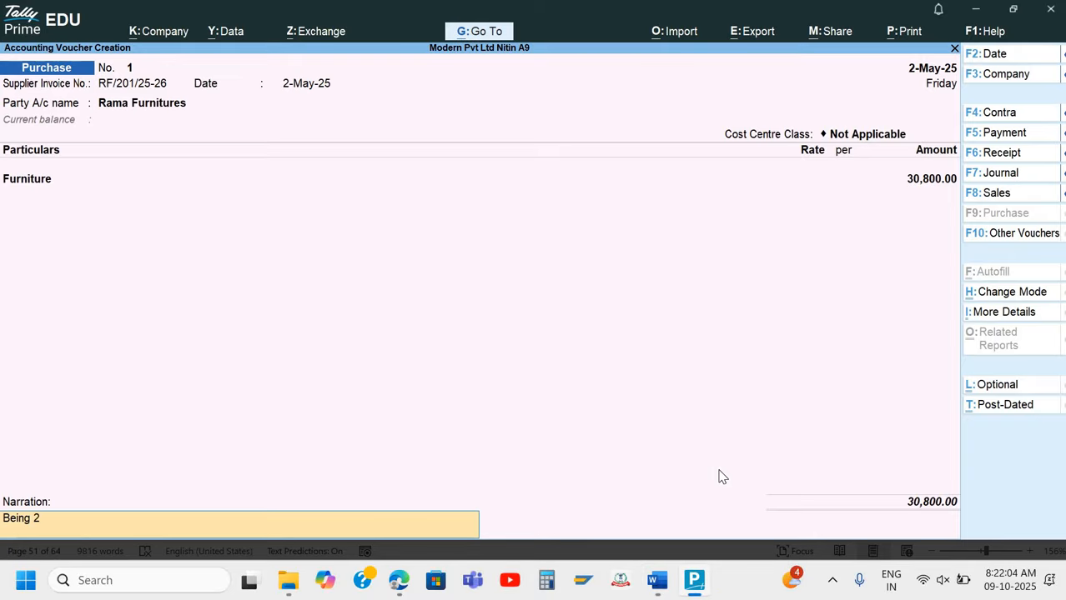
text( computer table)
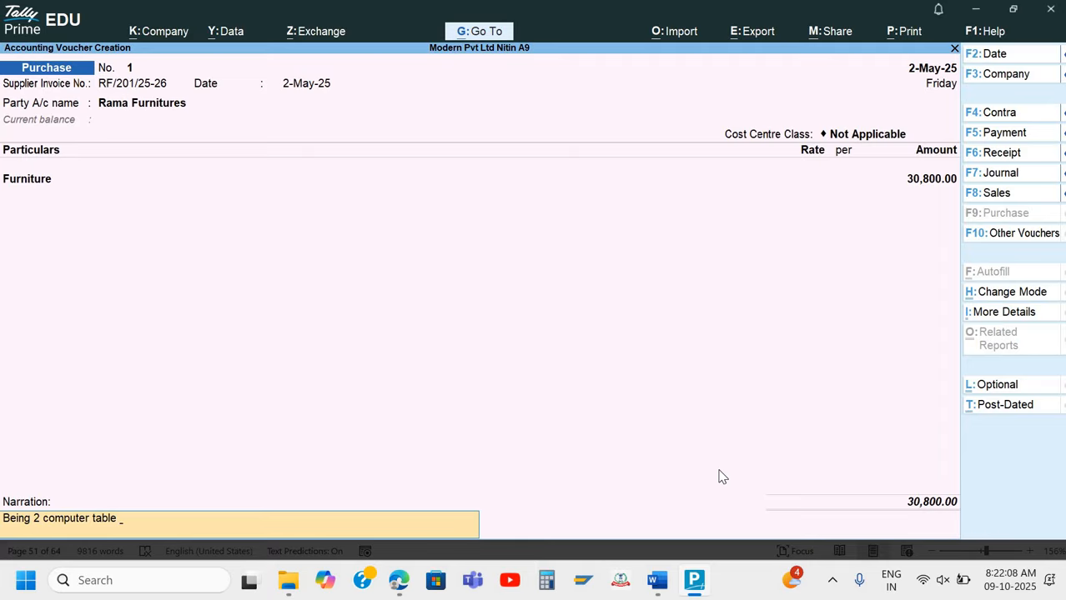
text( &)
key(alt+Tab)
key(alt+Tab)
text(10 Exx)
key(BackSpace)
text(ecutive )
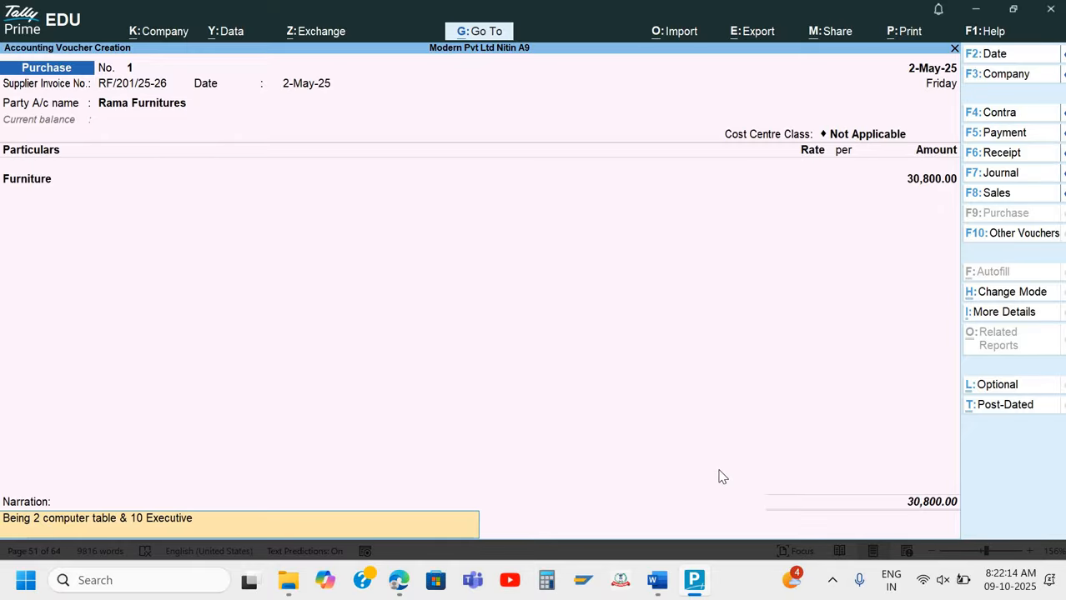
text(chair purchase)
key(Return)
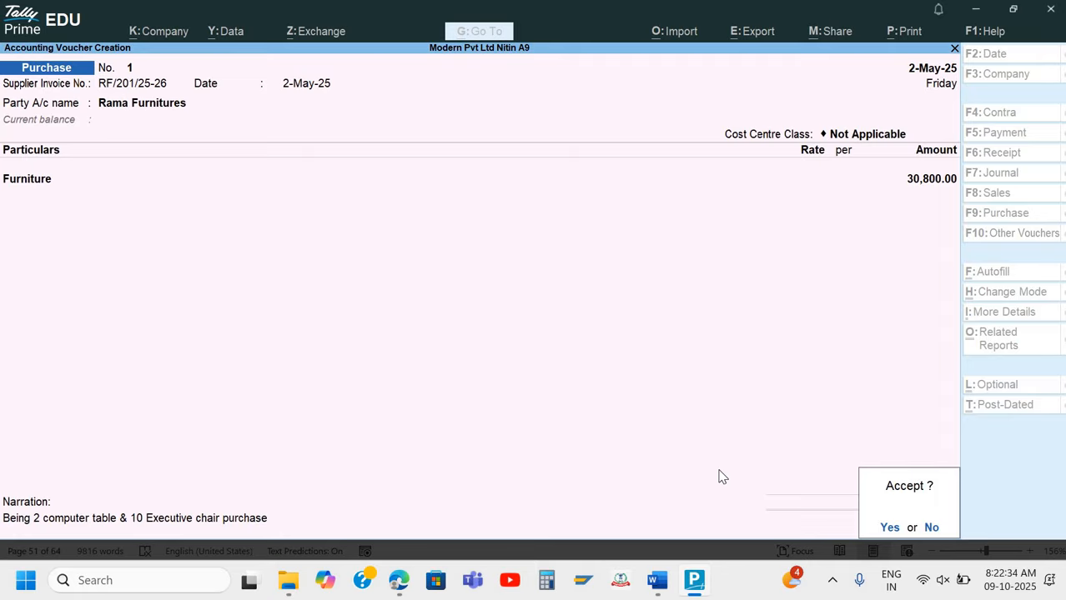
key(Return)
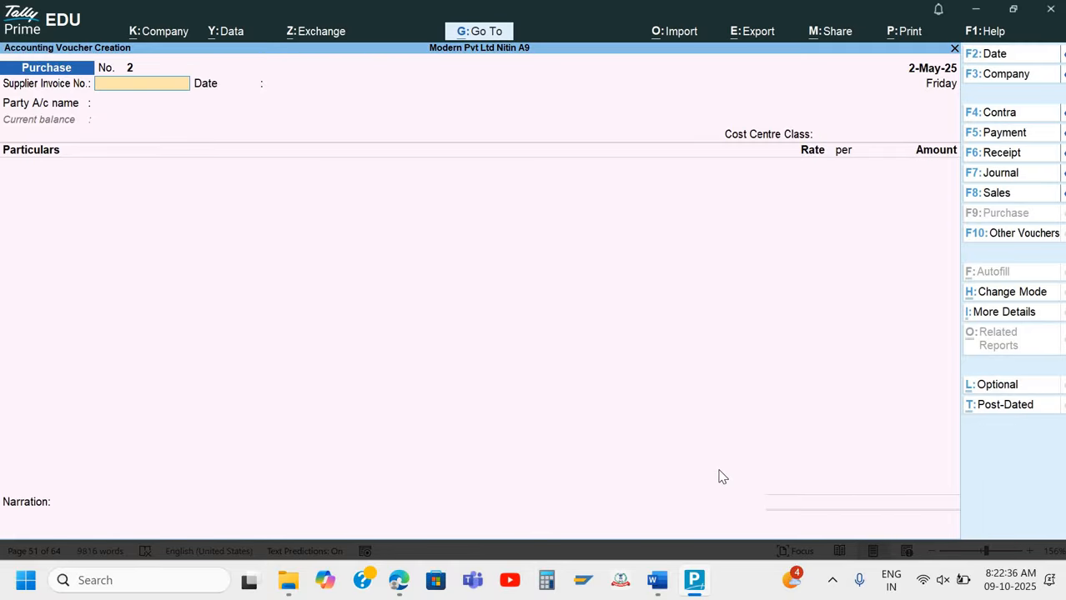
- Check the credit terms on the Q.7 invoice in the Word document and reopen the saved Rama Furnitures purchase voucher for alteration
key(alt+Tab)
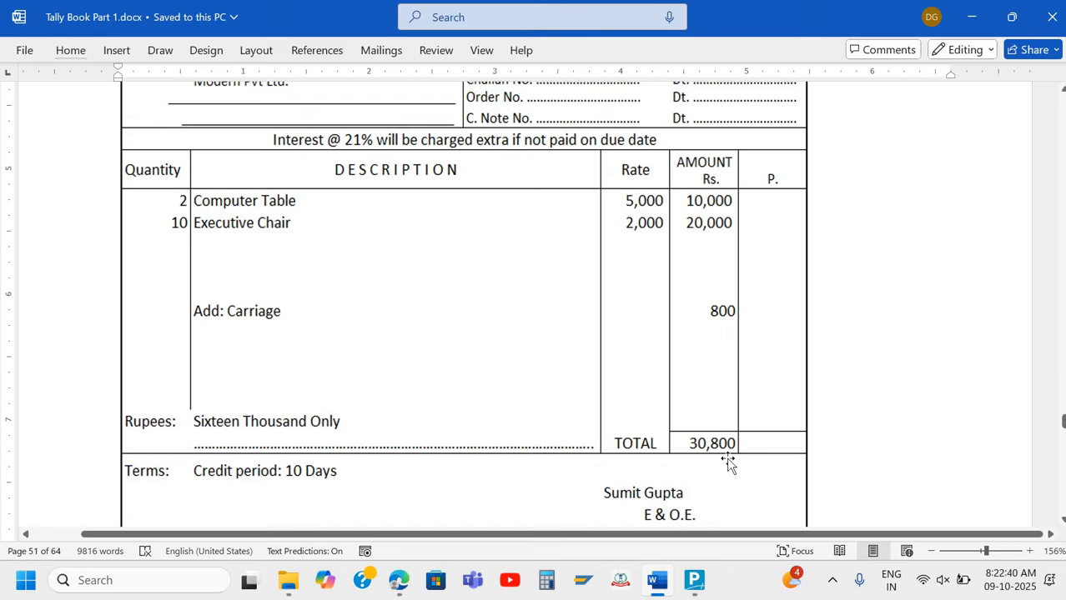
key(alt+Tab)
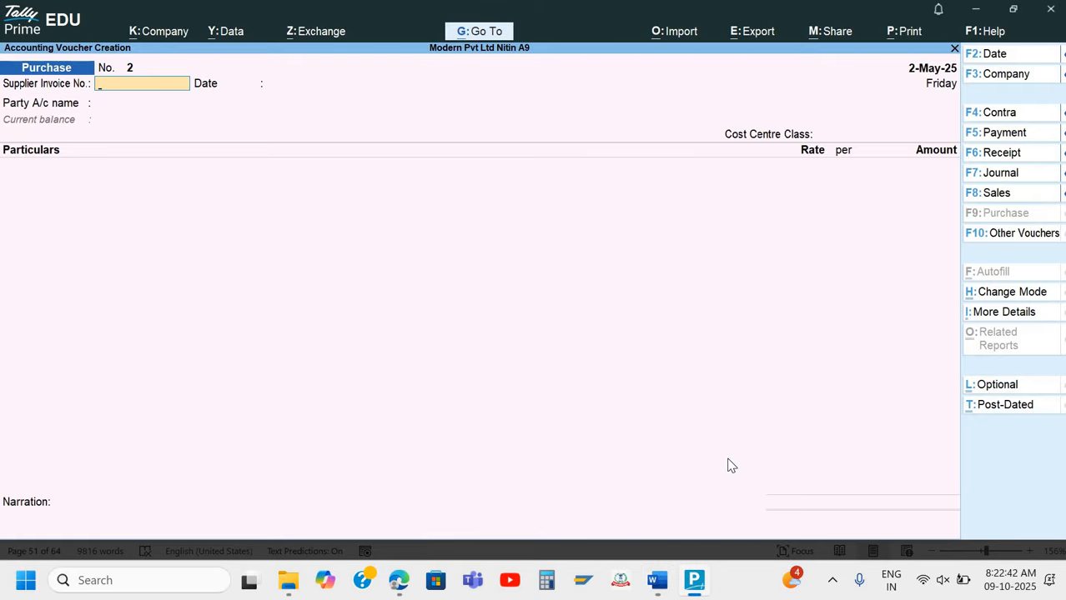
key(Page_Up)
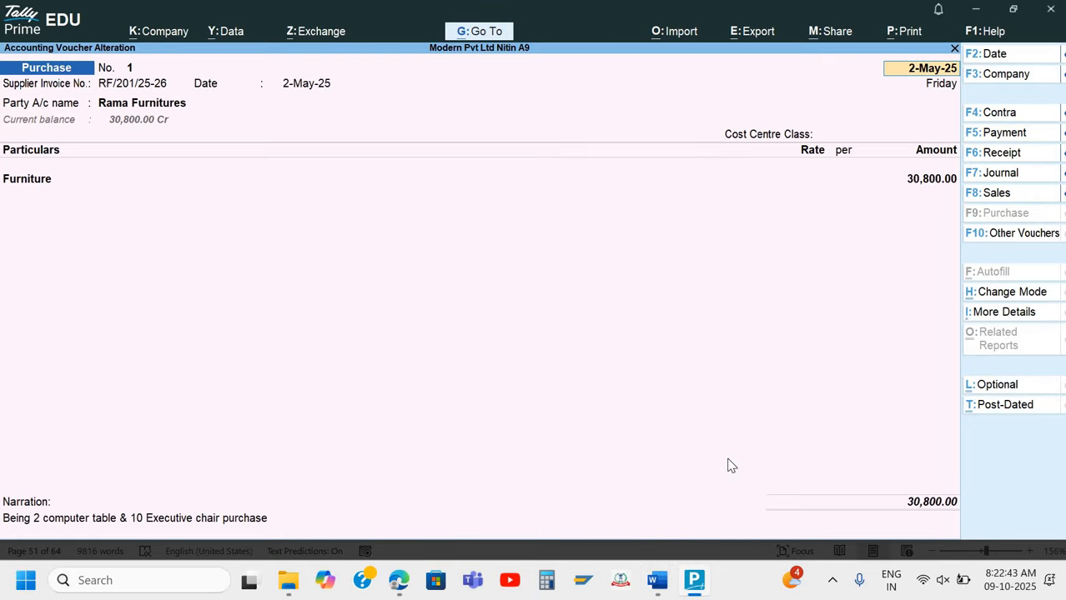
- Set a 10-day credit period on bill reference RF/201/25-26 in the voucher's bill-wise details and save the altered voucher
click(897, 505)
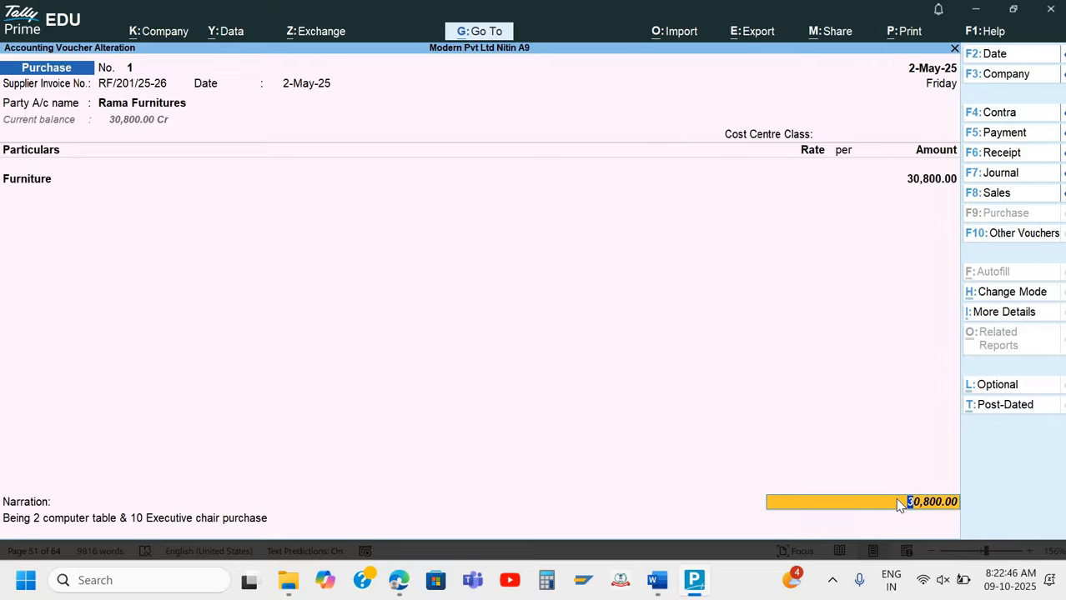
key(Return)
key(Return)
key(Return)
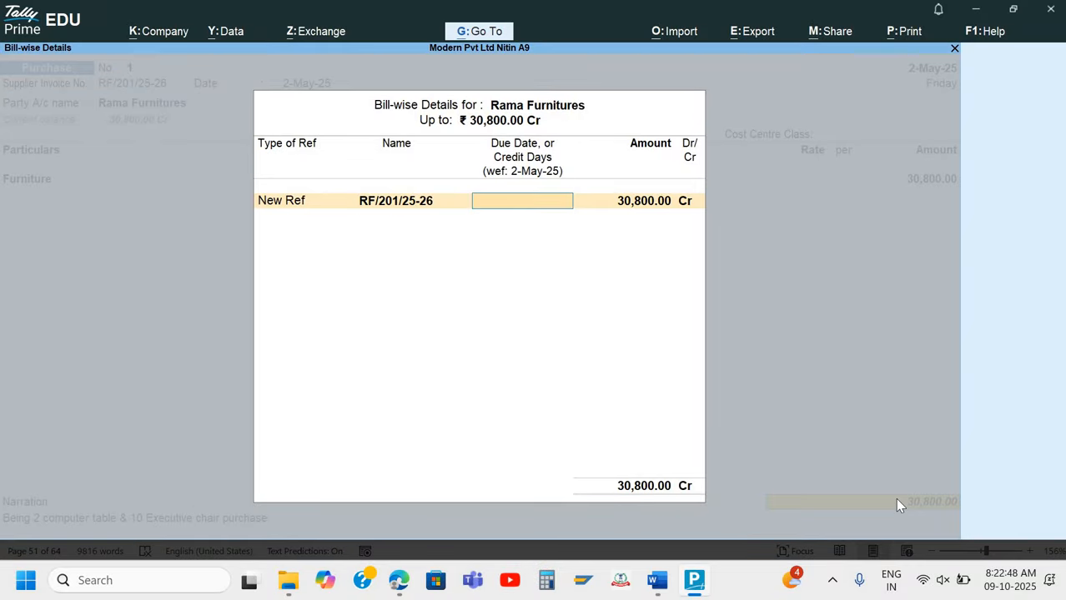
text(10)
key(Return)
key(Return)
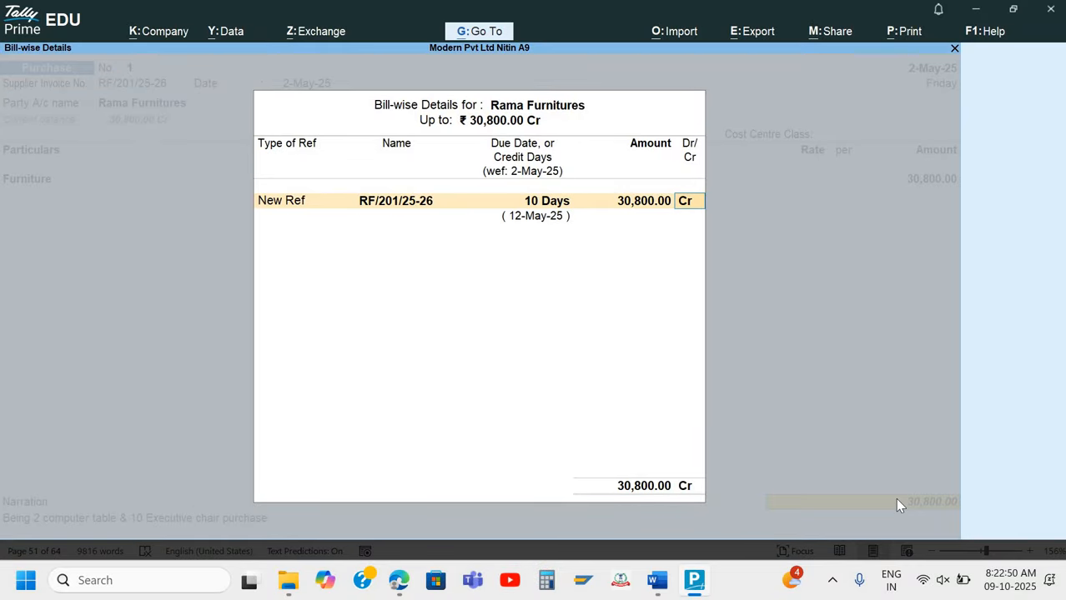
key(Return)
key(Return)
key(Return)
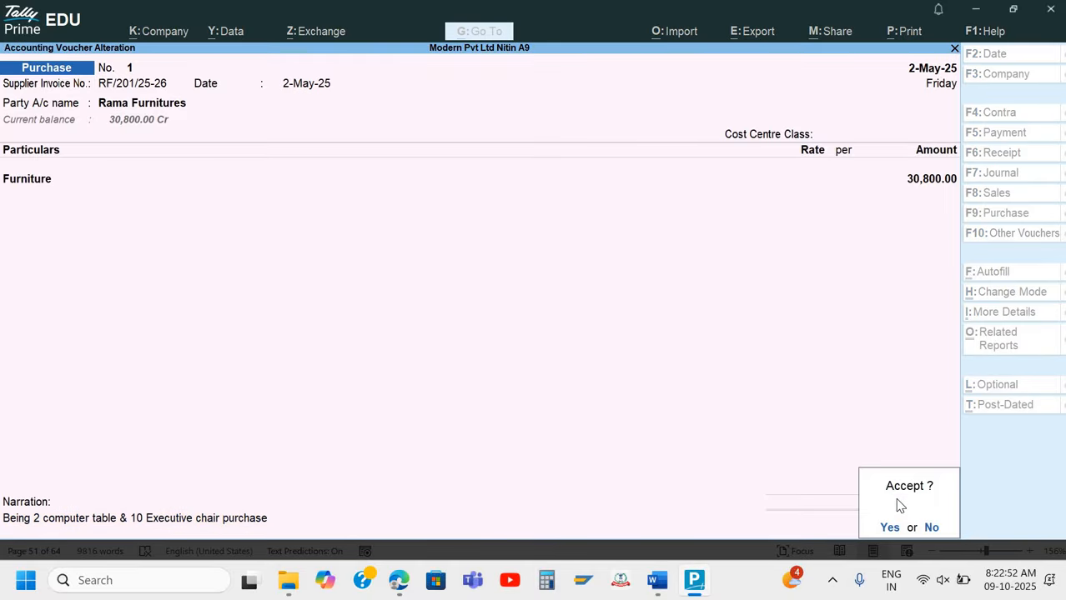
- Switch to the Word document and examine the Q.8 Hariom Advertisement invoice, including its advertisement types, amounts and payment terms
key(alt+Tab)
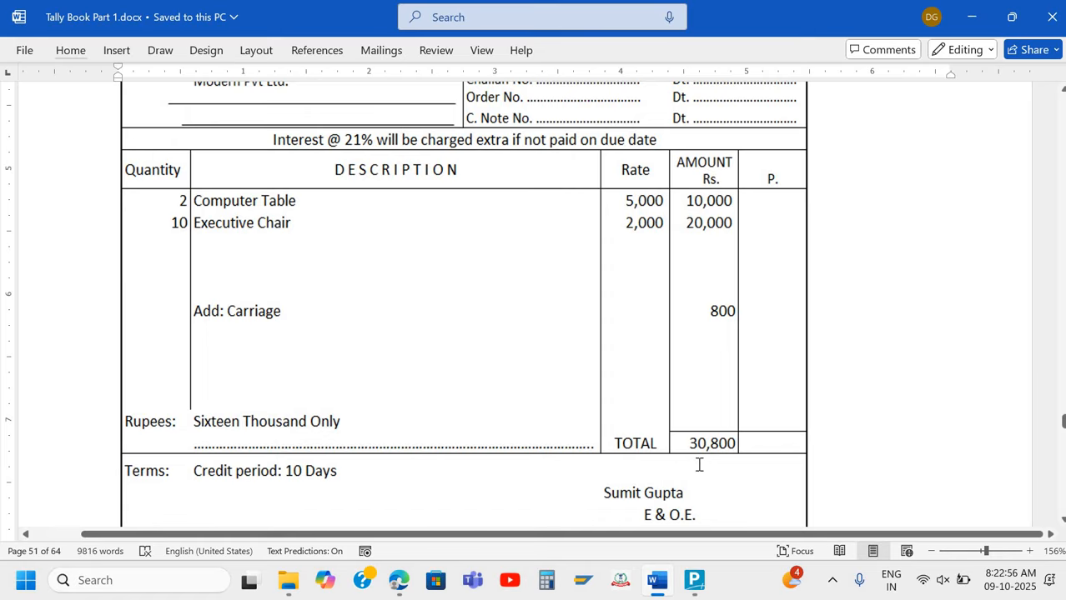
scroll(699, 467, down, 8)
scroll(698, 465, down, 2)
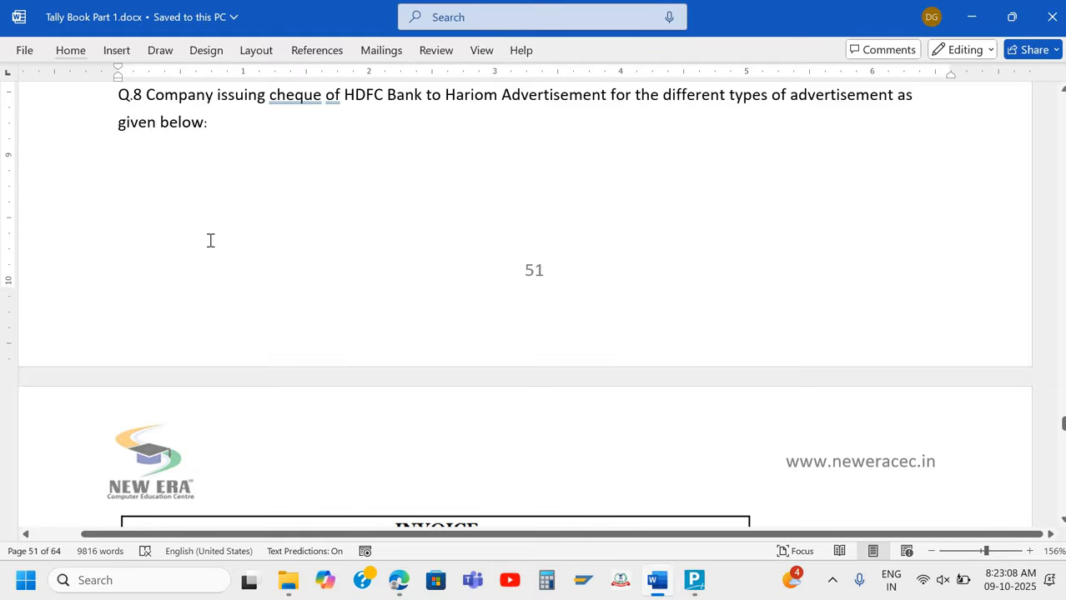
ctrl+scroll(210, 240, down, 1)
scroll(210, 245, down, 5)
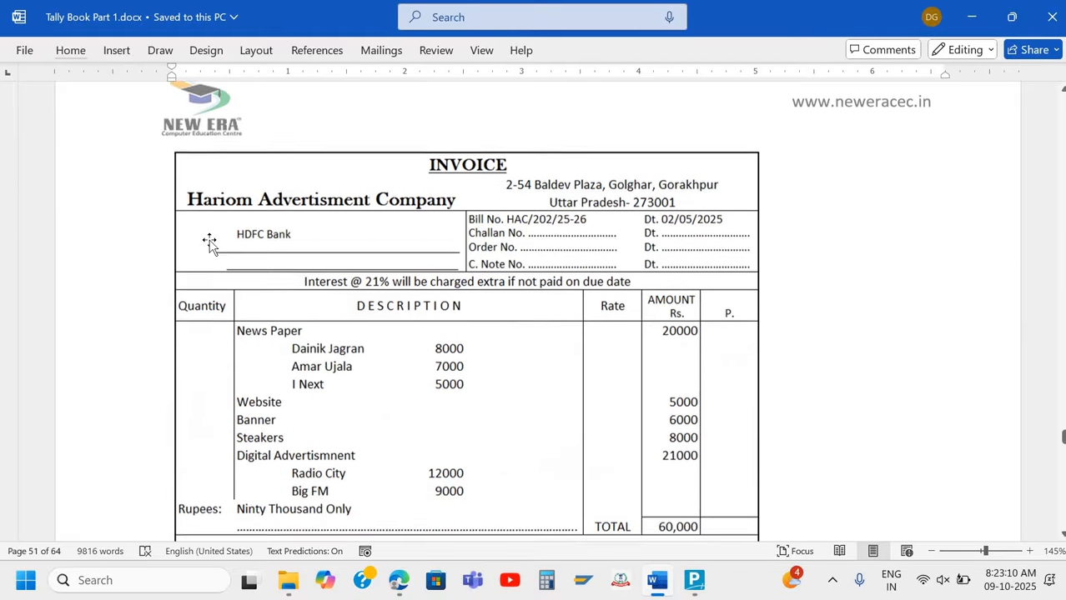
scroll(209, 242, down, 1)
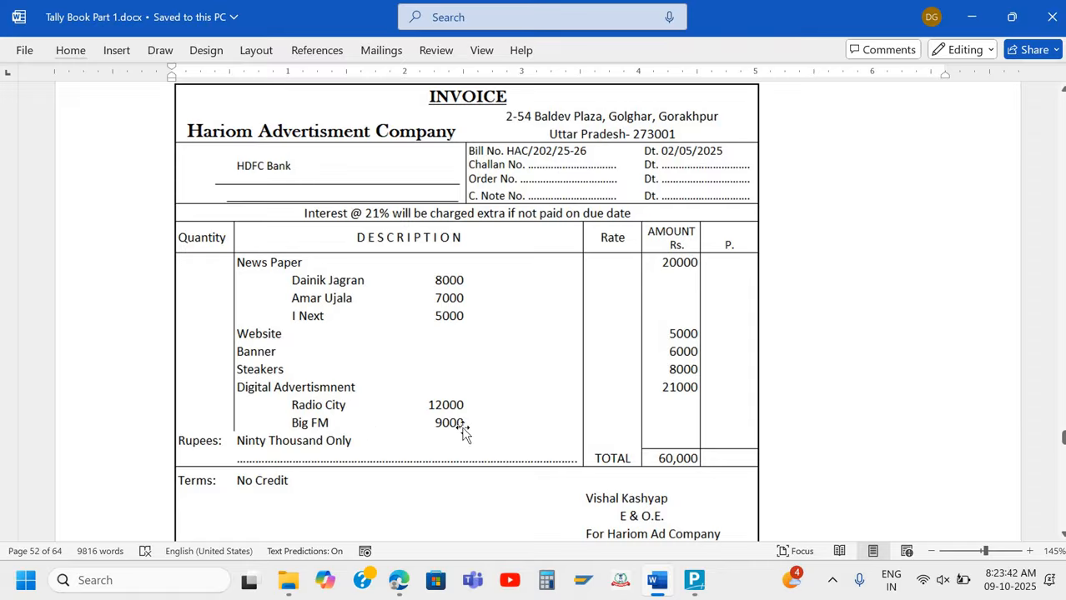
scroll(500, 350, up, 1)
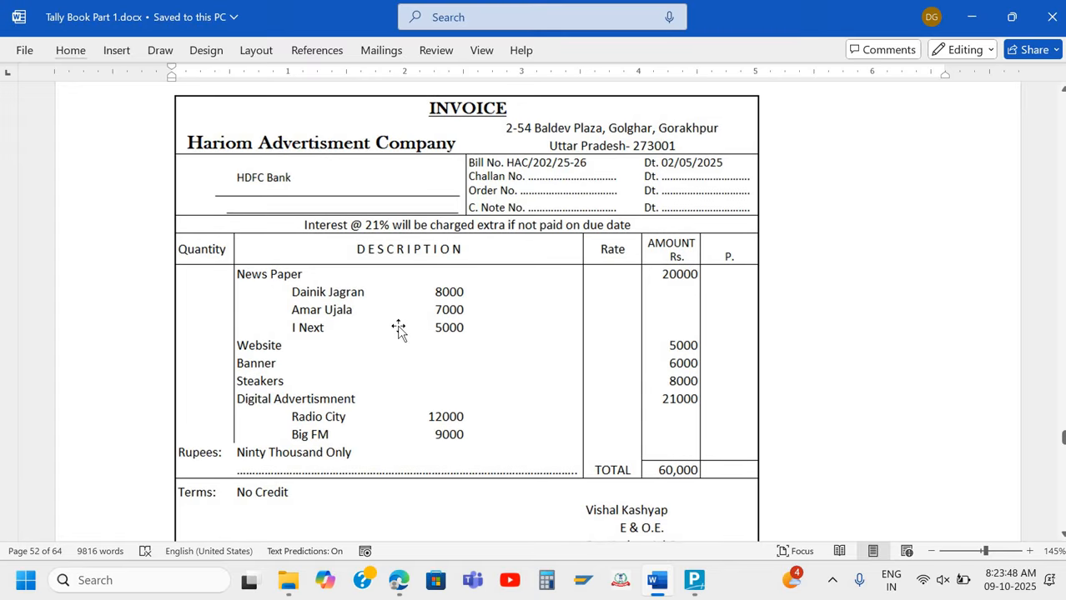
scroll(399, 331, up, 3)
scroll(398, 330, down, 3)
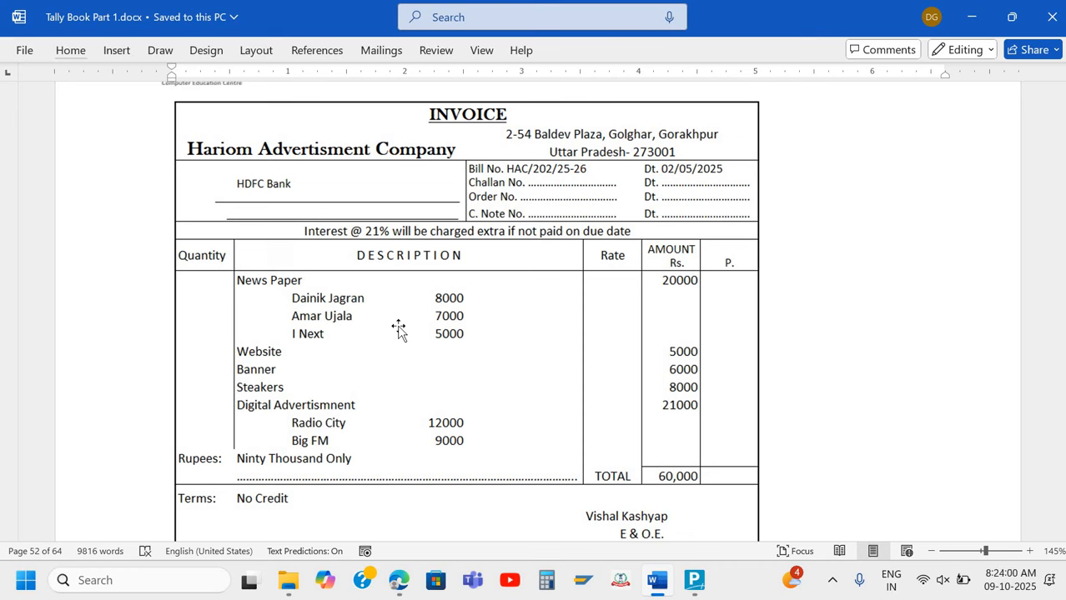
key(alt)
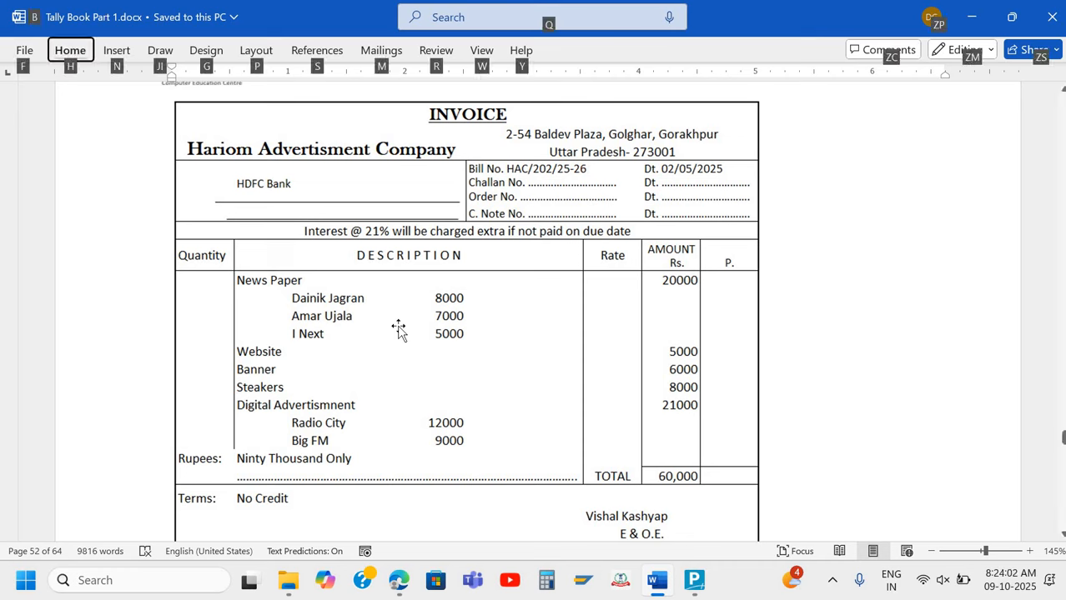
click(337, 315)
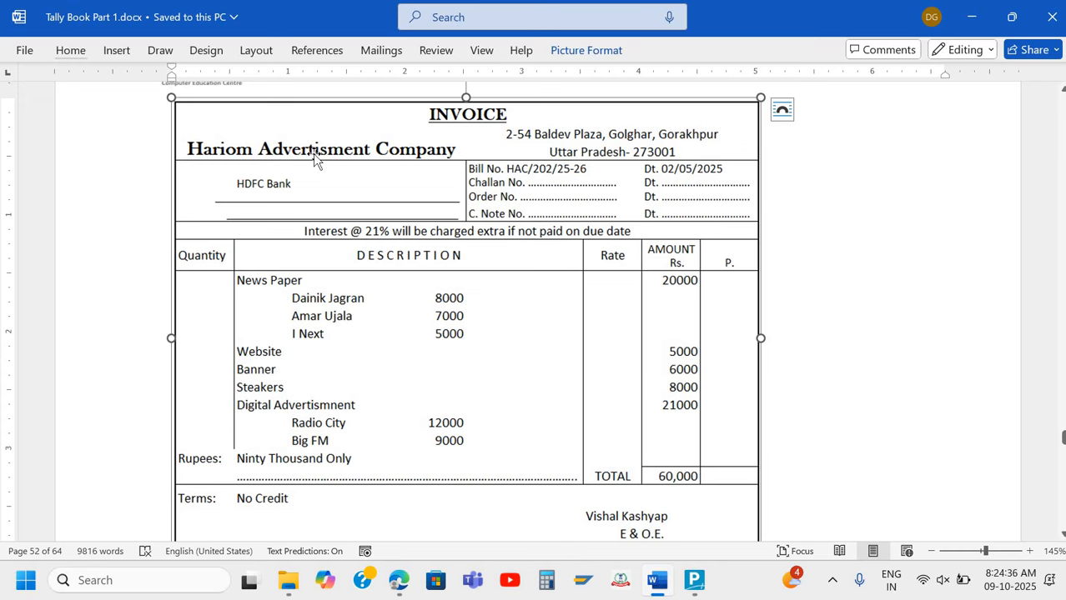
- Switch back to TallyPrime and leave the blank purchase voucher, returning to the Gateway of Tally
key(alt+Tab)
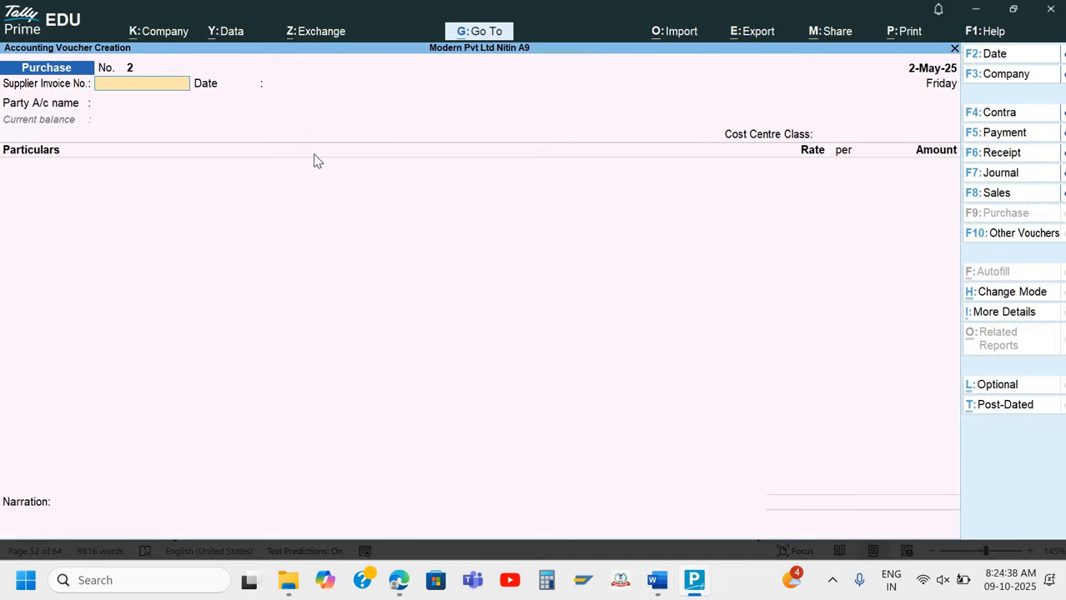
key(Escape)
key(y)
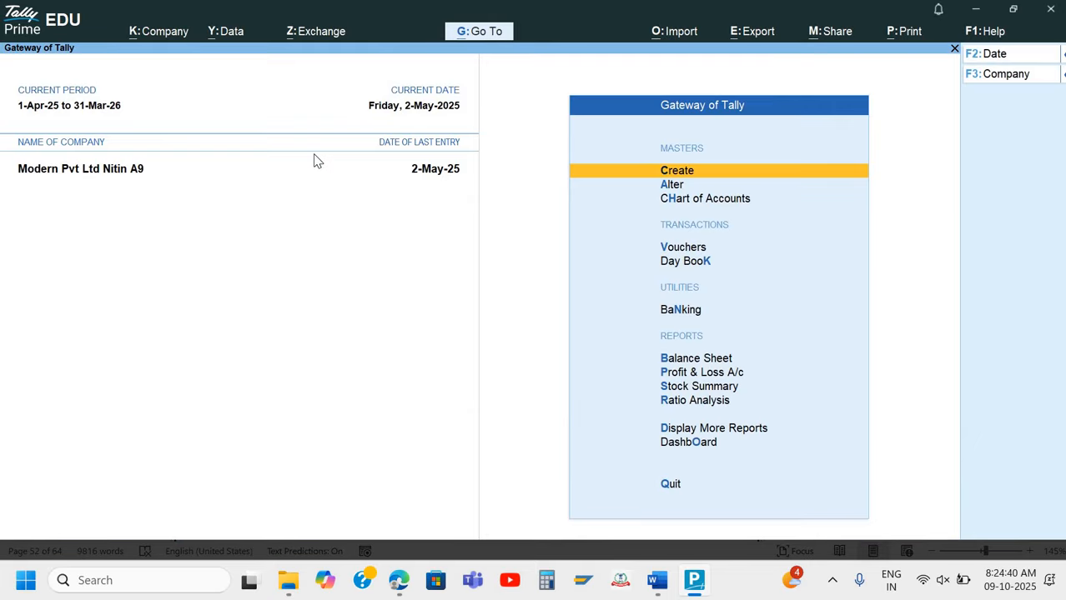
- Create a cost category named Advertisement Type that allocates revenue items but not non-revenue items
key(Return)
key(Down)
key(Down)
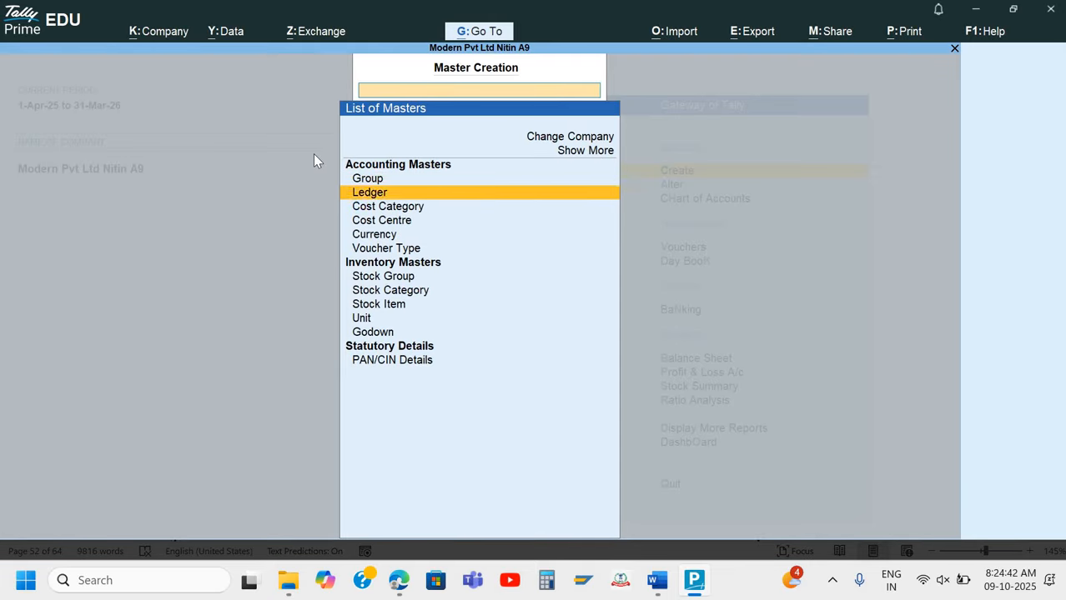
key(Return)
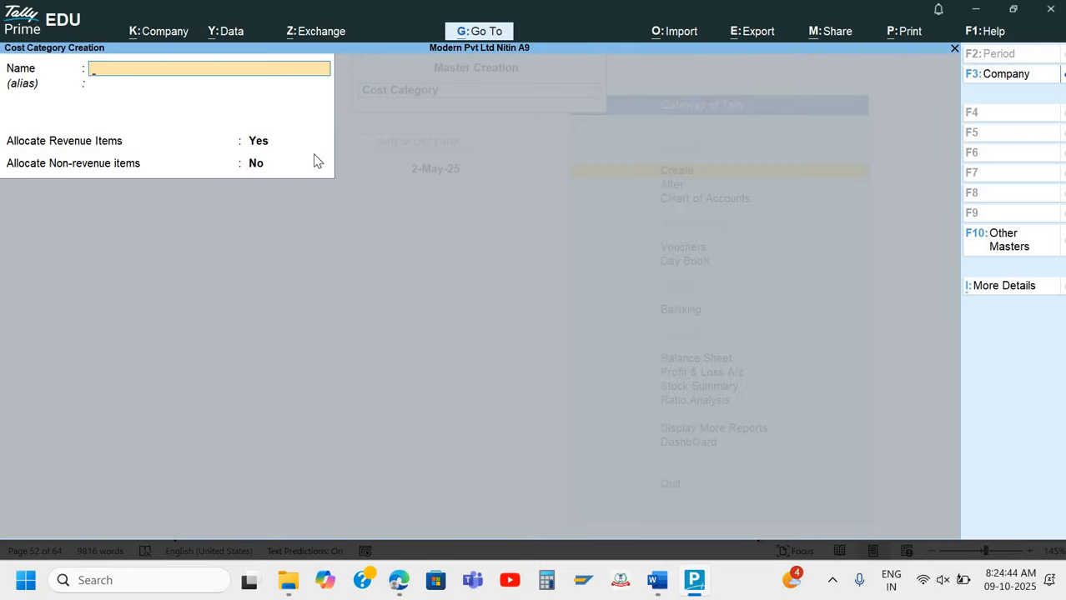
text(Advertisement)
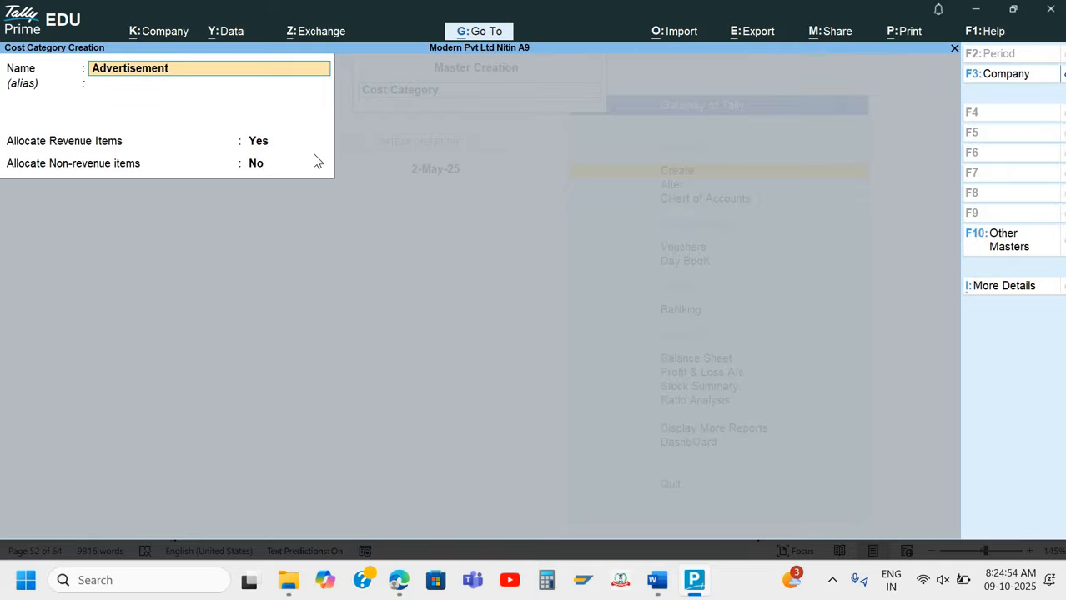
text(Type)
key(Return)
key(Return)
key(Return)
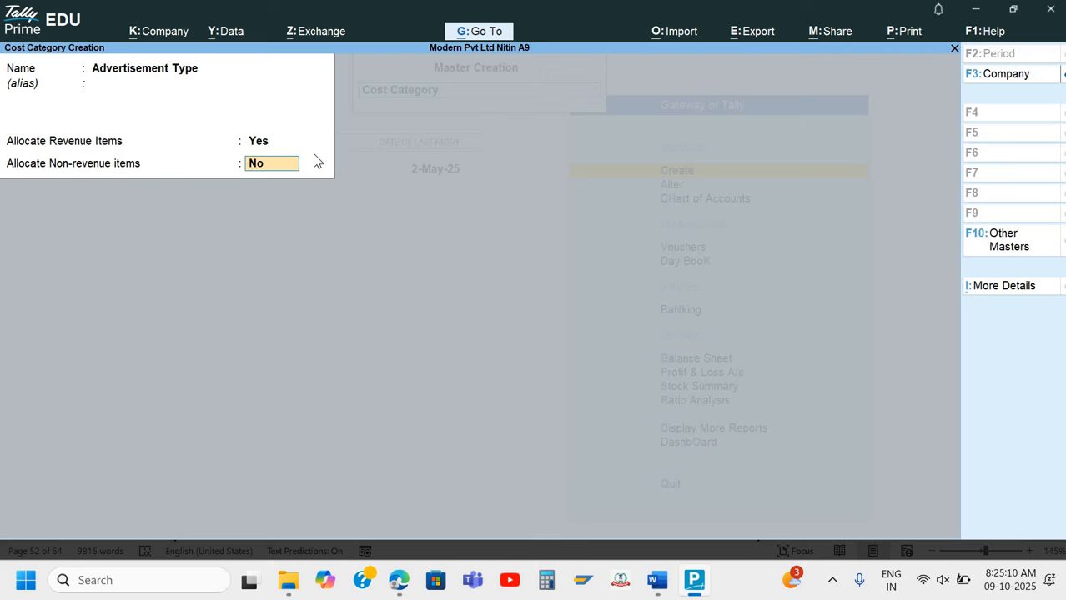
key(Return)
key(Return)
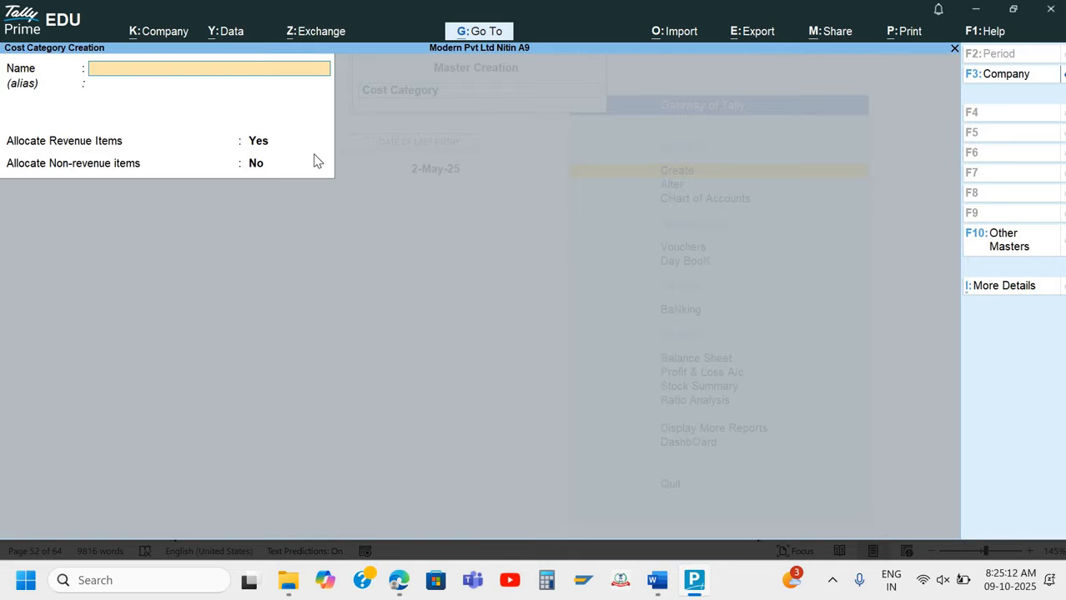
key(Escape)
- Leave the blank cost category form and start a new cost centre in the Advertisement Type category
key(Return)
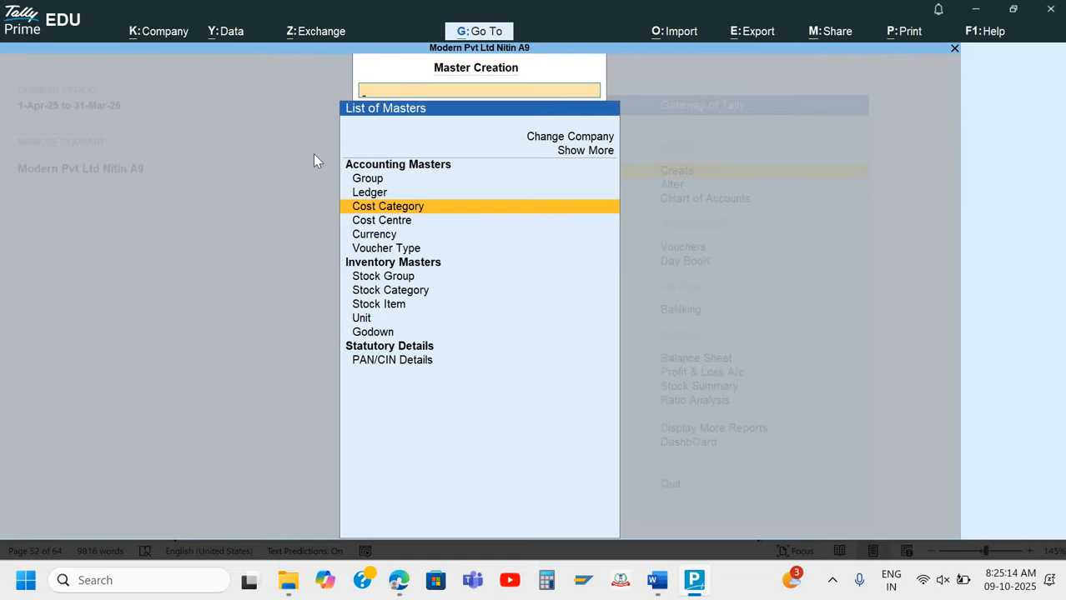
key(Down)
key(Return)
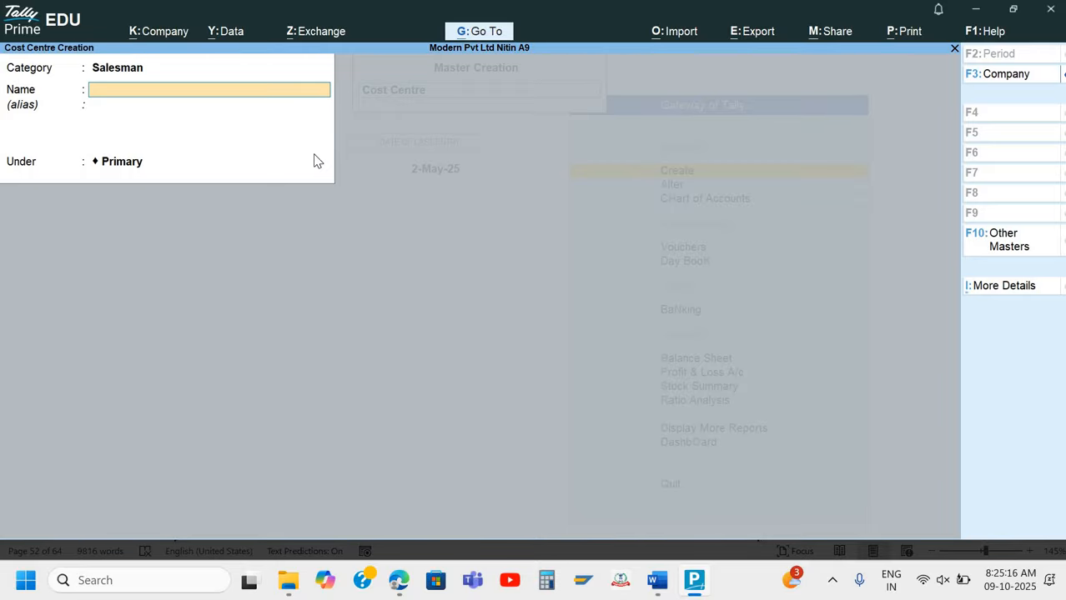
key(BackSpace)
key(space)
key(Down)
key(Down)
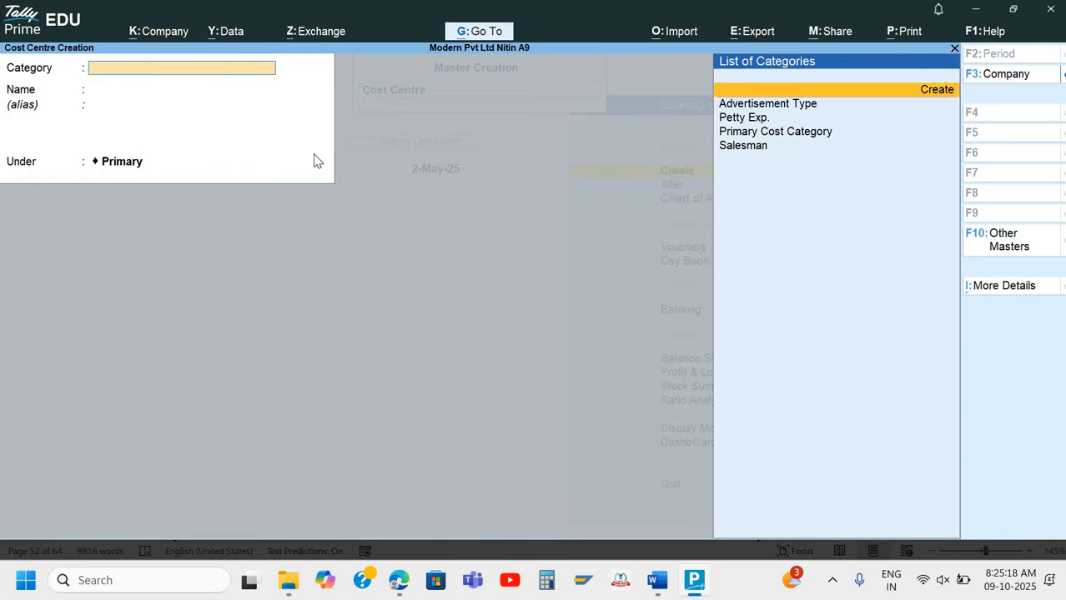
key(Return)
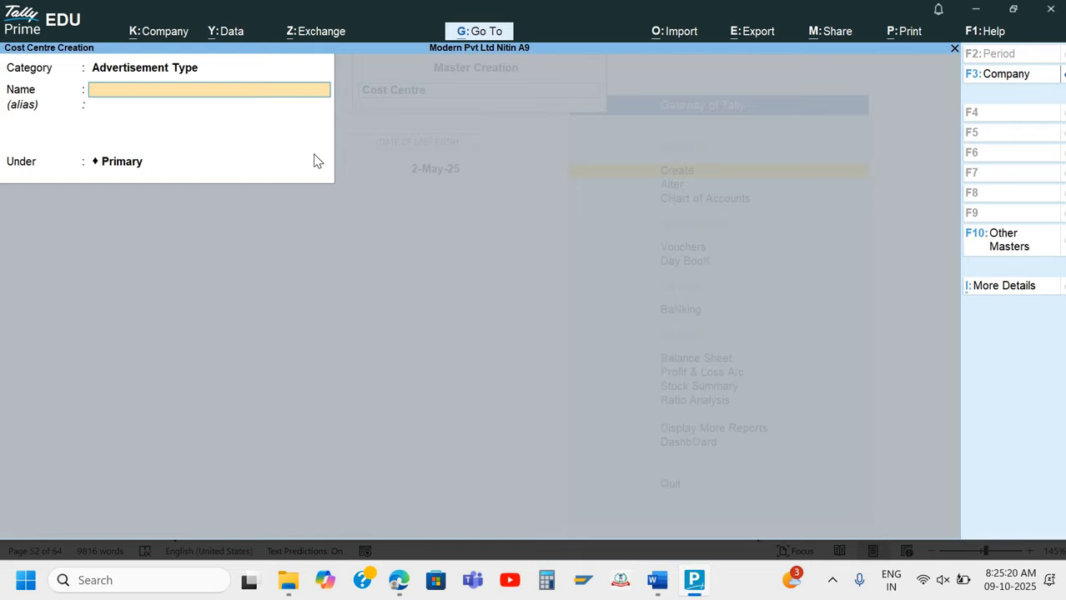
- Check the first advertisement type on the Word invoice and create the cost centre News Paper under Primary
key(alt+Tab)
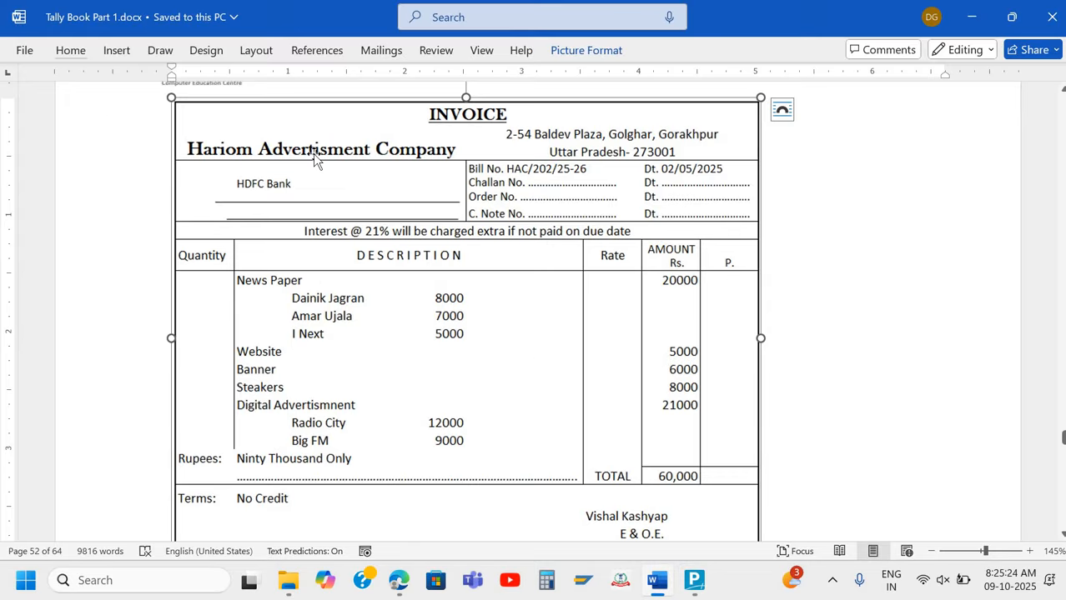
key(alt+Tab)
text(N)
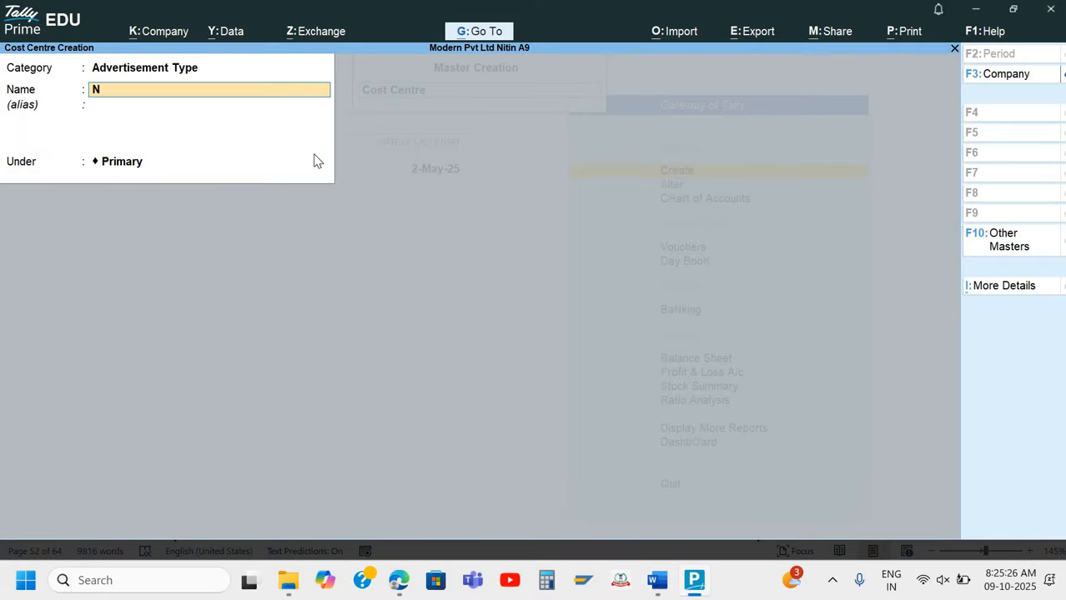
text(ews Paper)
key(Return)
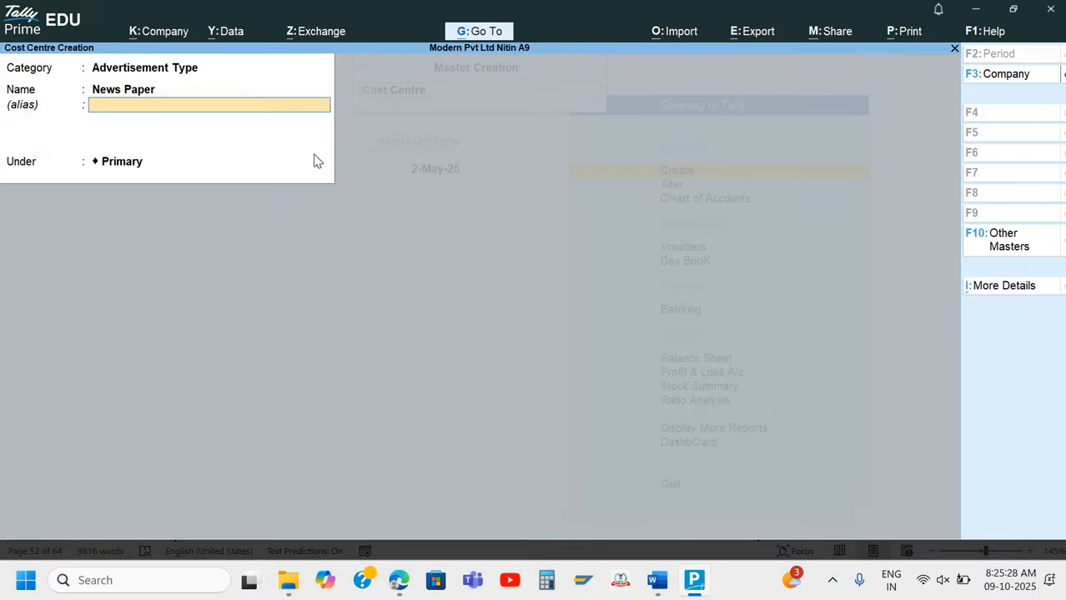
key(Return)
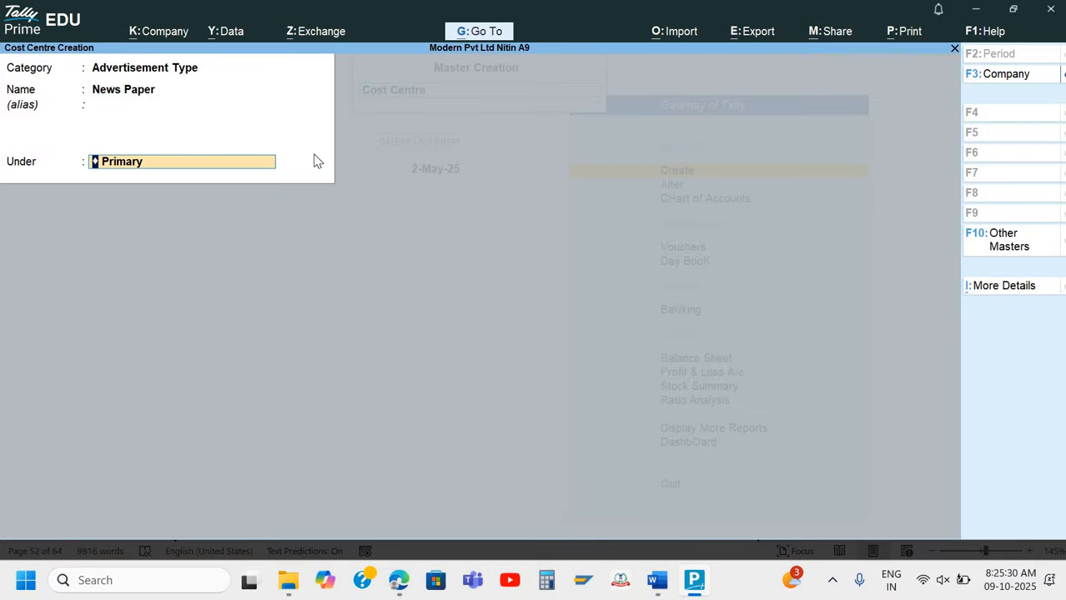
key(Return)
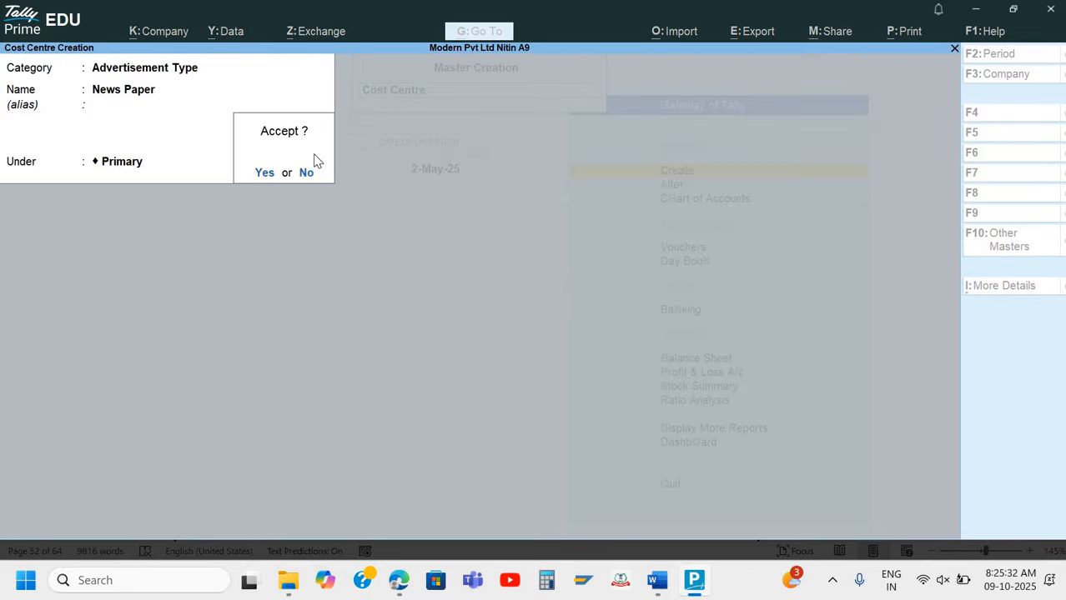
key(Return)
- Create the cost centre Dainik Jagran under News Paper, consulting the Word invoice for the newspaper's name
key(alt+Tab)
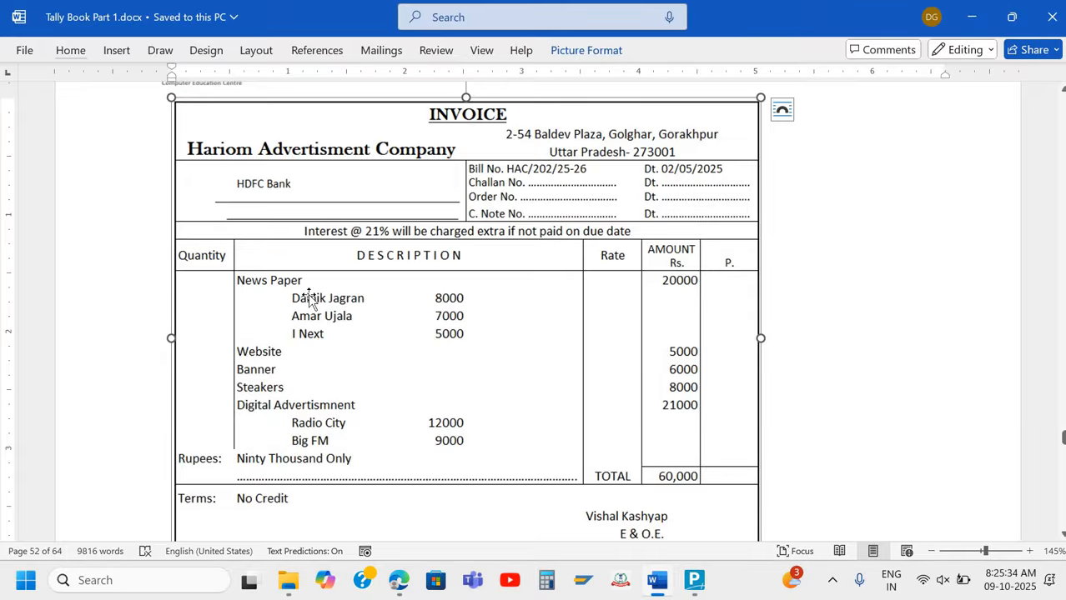
key(alt+Tab)
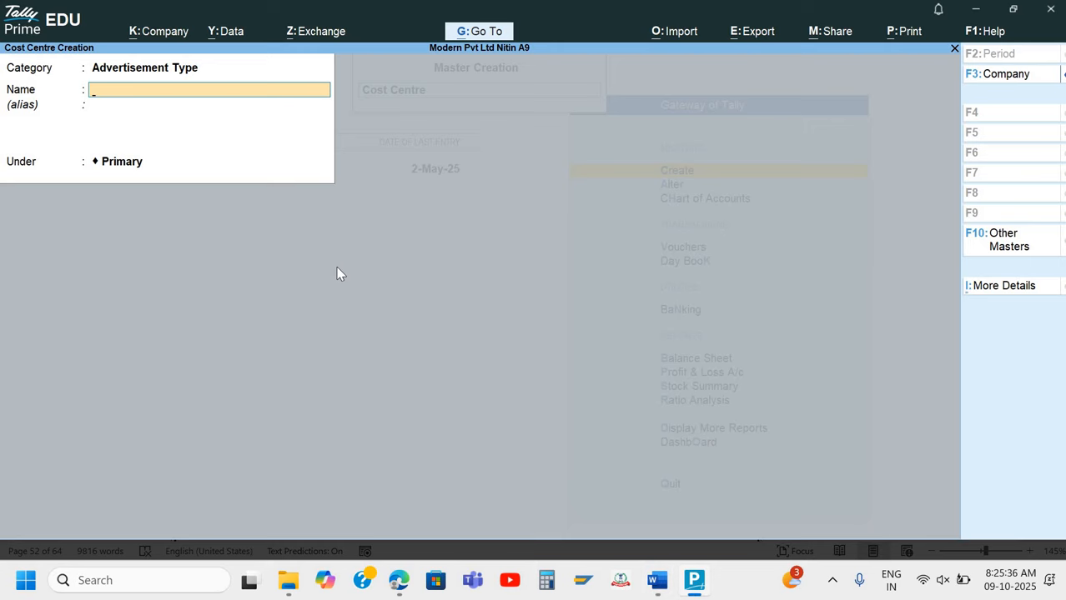
text(F)
key(BackSpace)
text(Dainik Jagran)
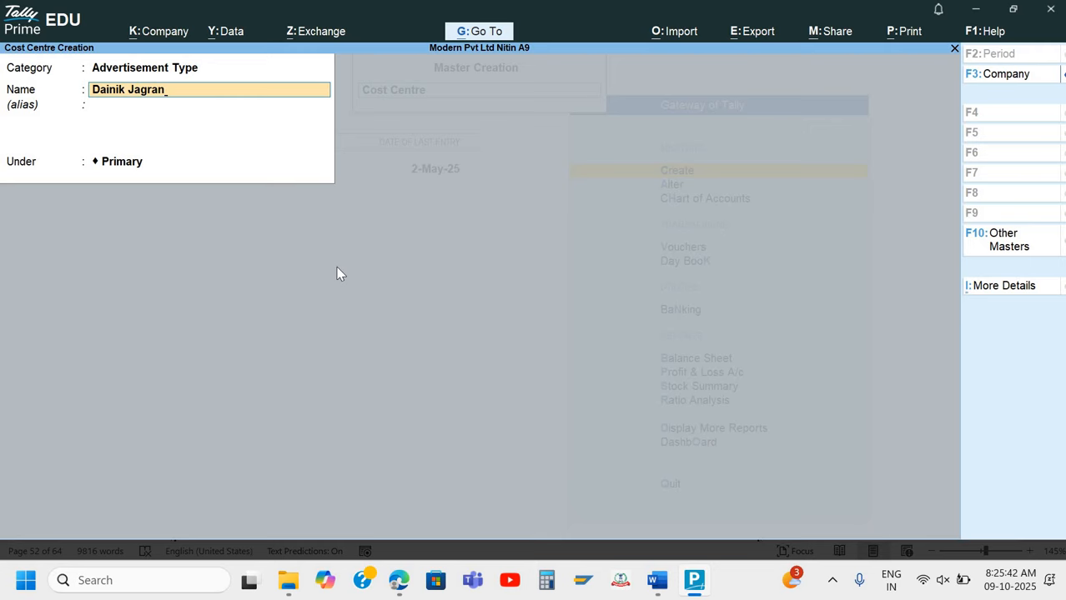
key(Return)
key(Return)
key(alt+Tab)
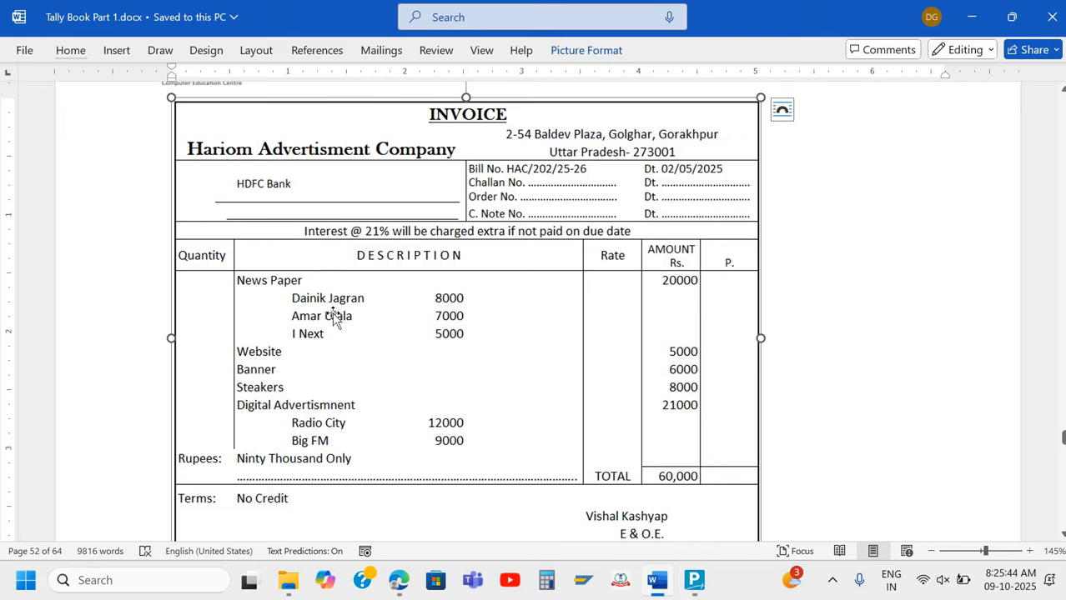
key(alt+Tab)
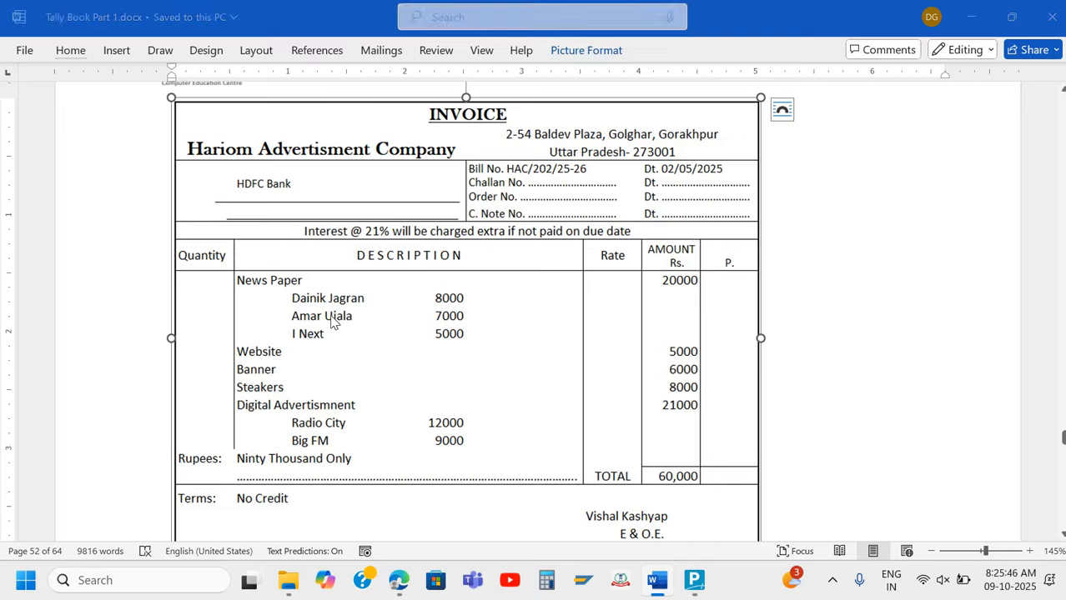
text(Ne)
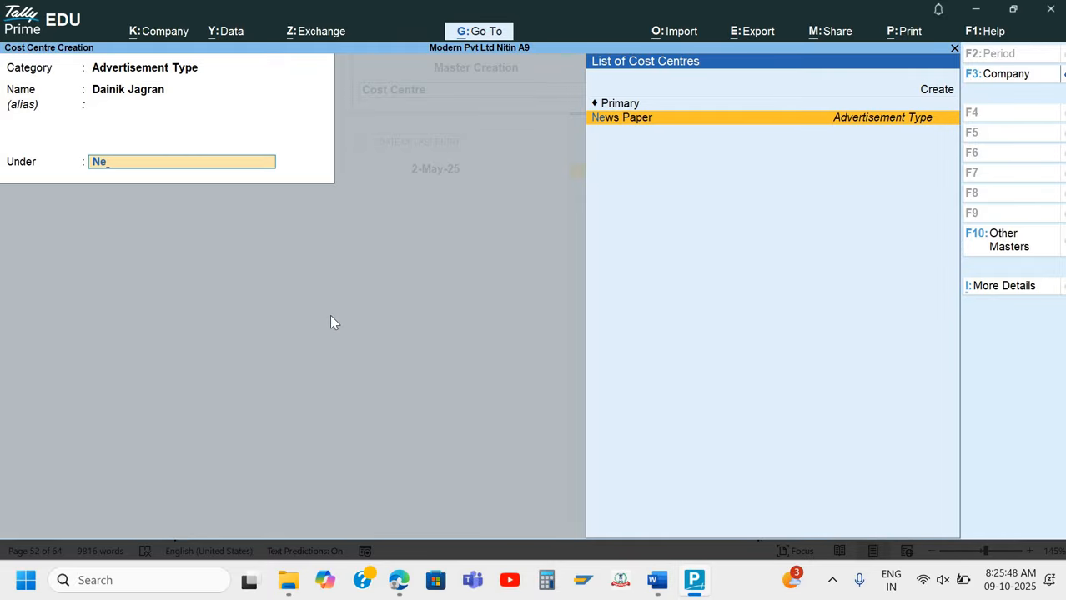
key(Return)
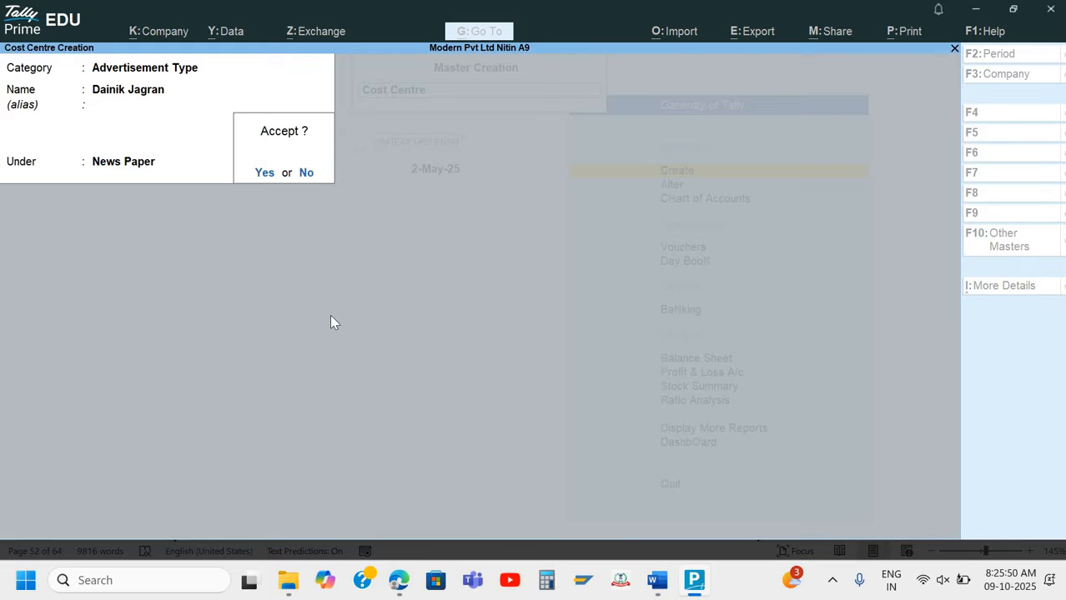
key(Return)
- Check the second newspaper on the Word invoice and create the cost centre Amar Ujala under News Paper
key(alt+Tab)
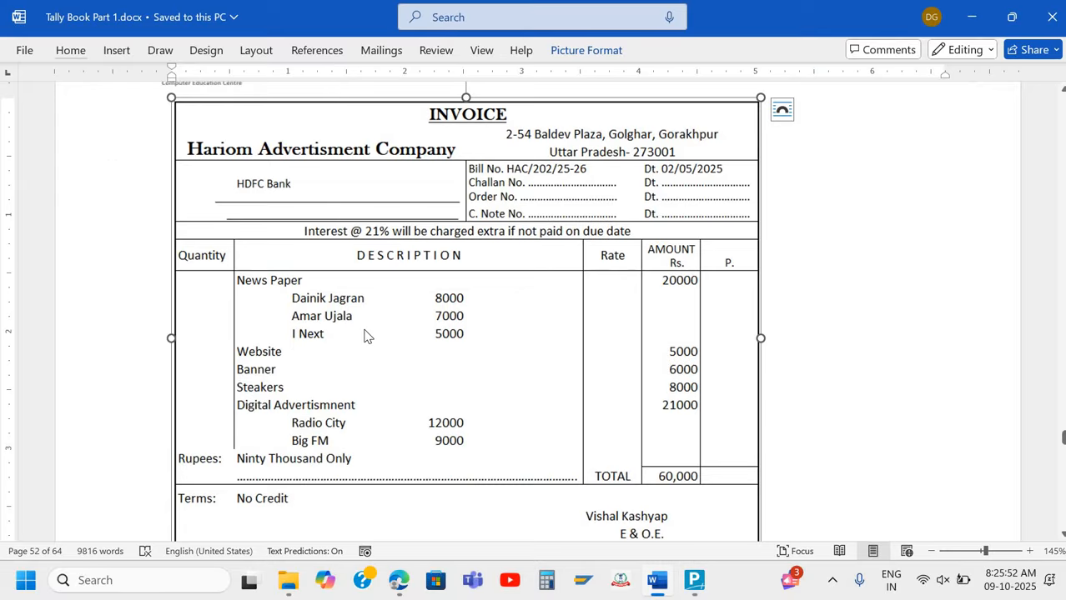
key(alt+Tab)
text(Amar Ujala)
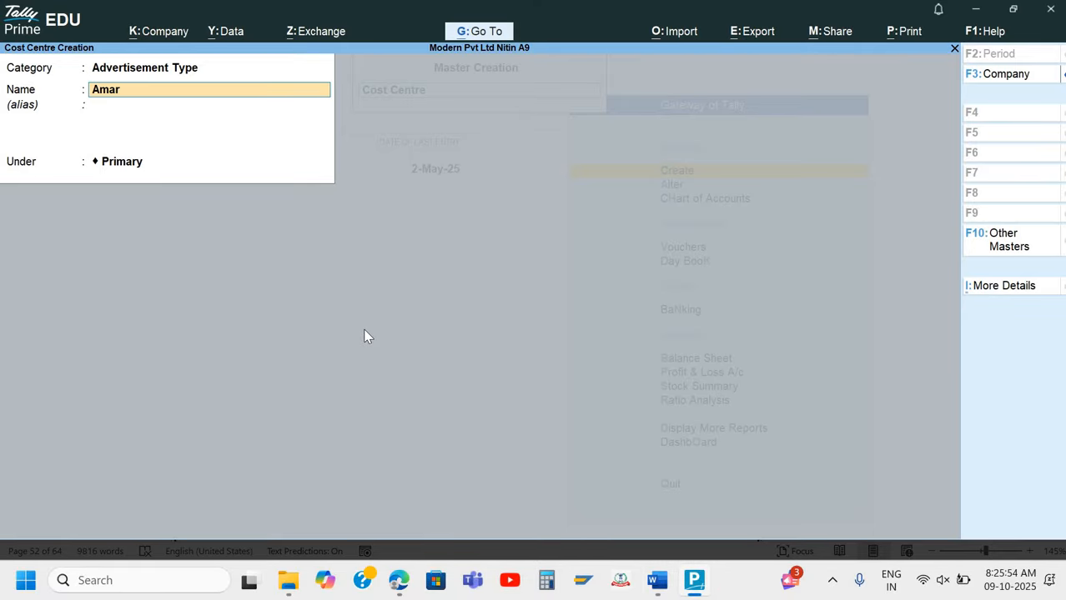
key(Return)
key(Return)
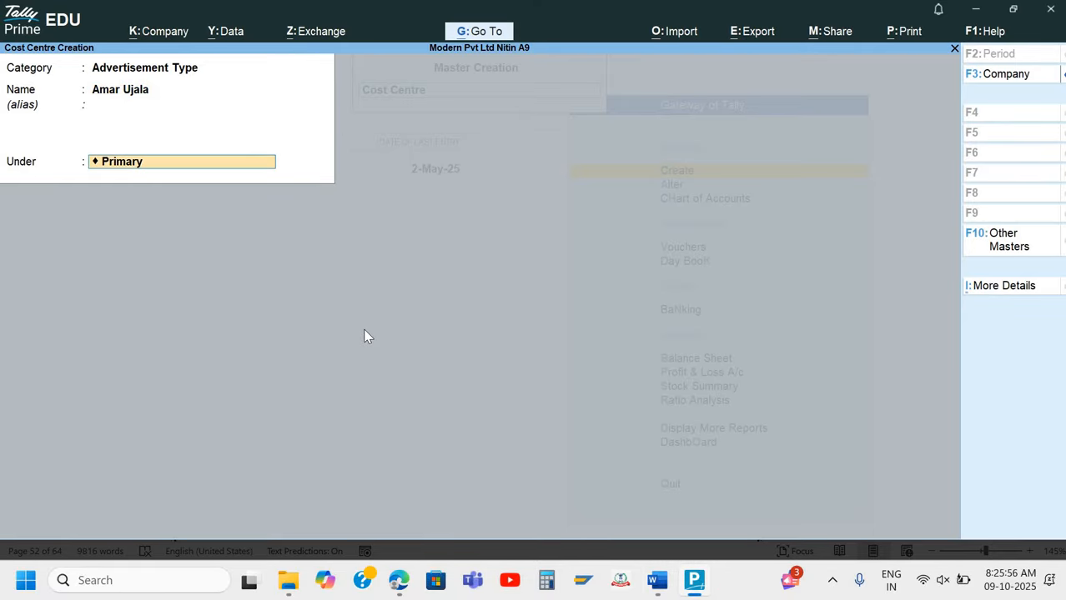
key(Down)
key(Down)
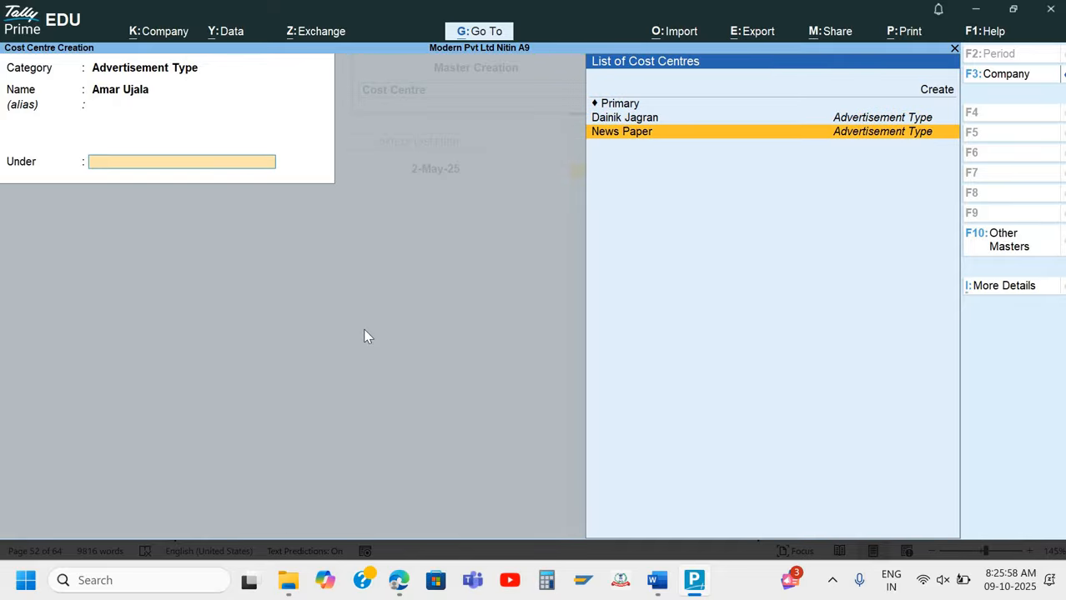
key(Return)
key(Return)
- Check the third newspaper on the Word invoice and create the cost centre I Next under News Paper
key(alt+Tab)
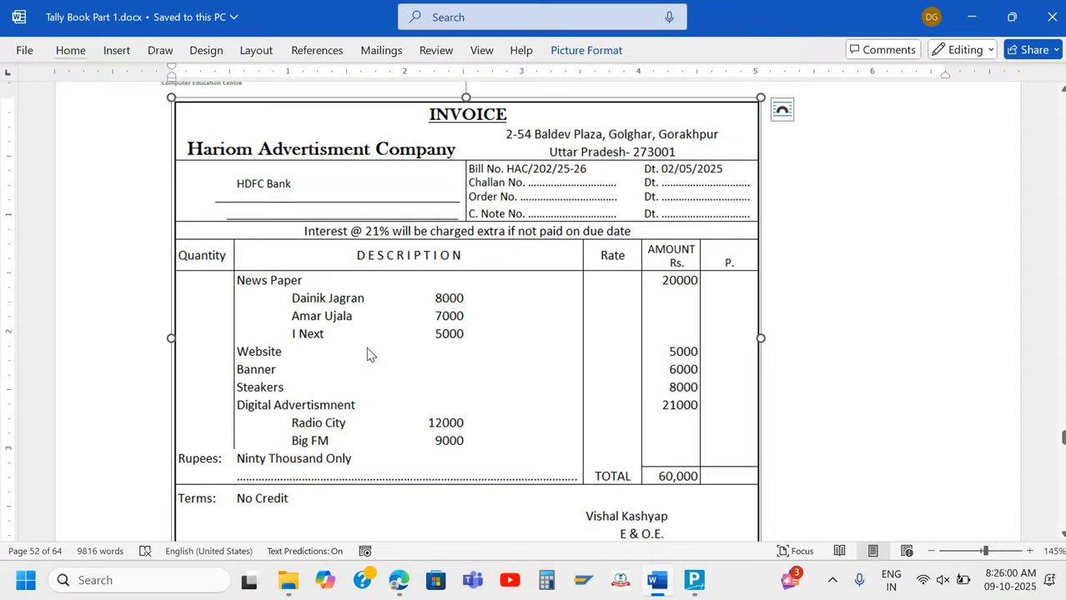
key(alt+Tab)
text(I Next)
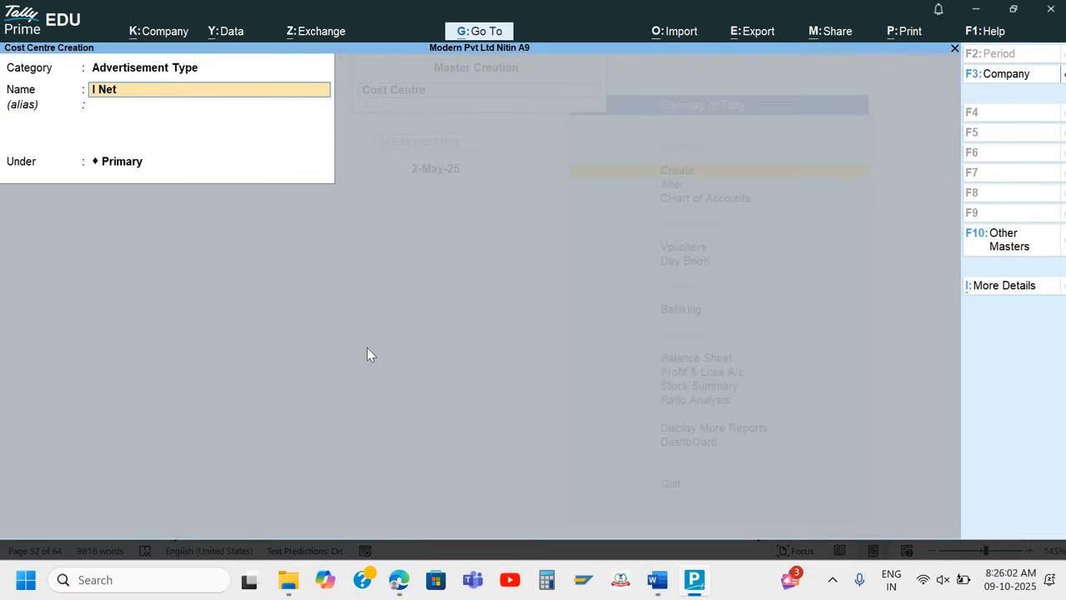
key(BackSpace)
text(xt)
key(Return)
key(Return)
key(Return)
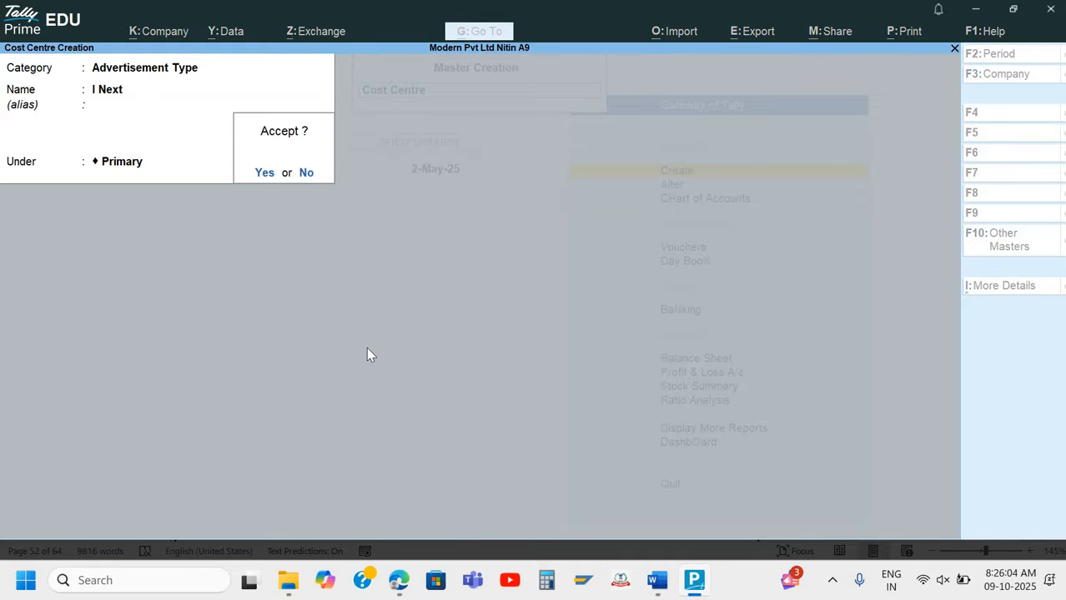
key(n)
key(Down)
key(Down)
key(Down)
key(Return)
- Look up the advertisement type after the newspapers on the Word invoice and create the cost centre Website under Primary
key(alt+Tab)
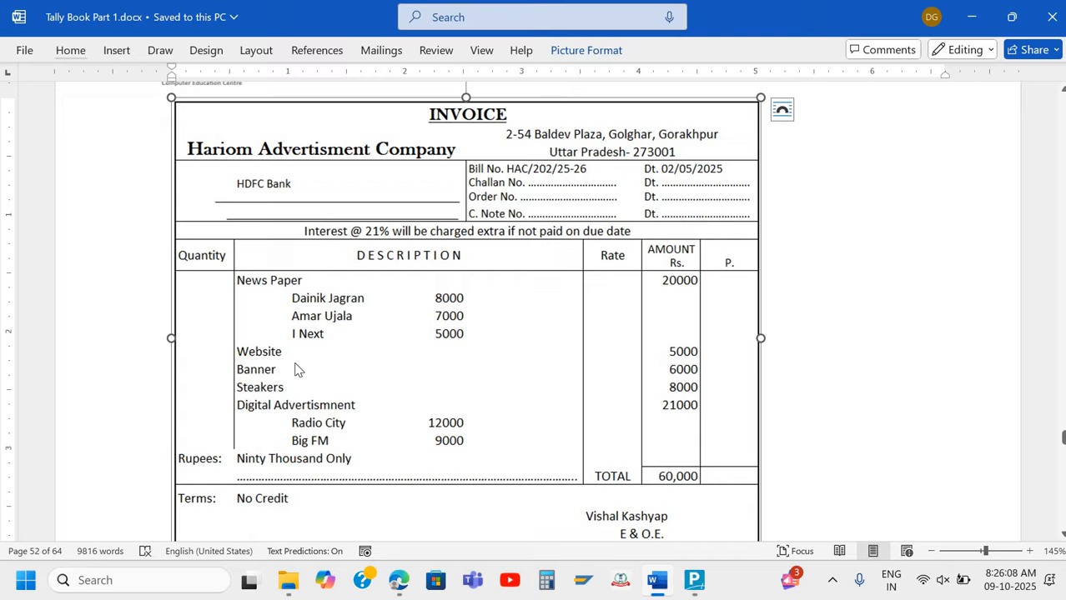
key(alt+Tab)
text(Website)
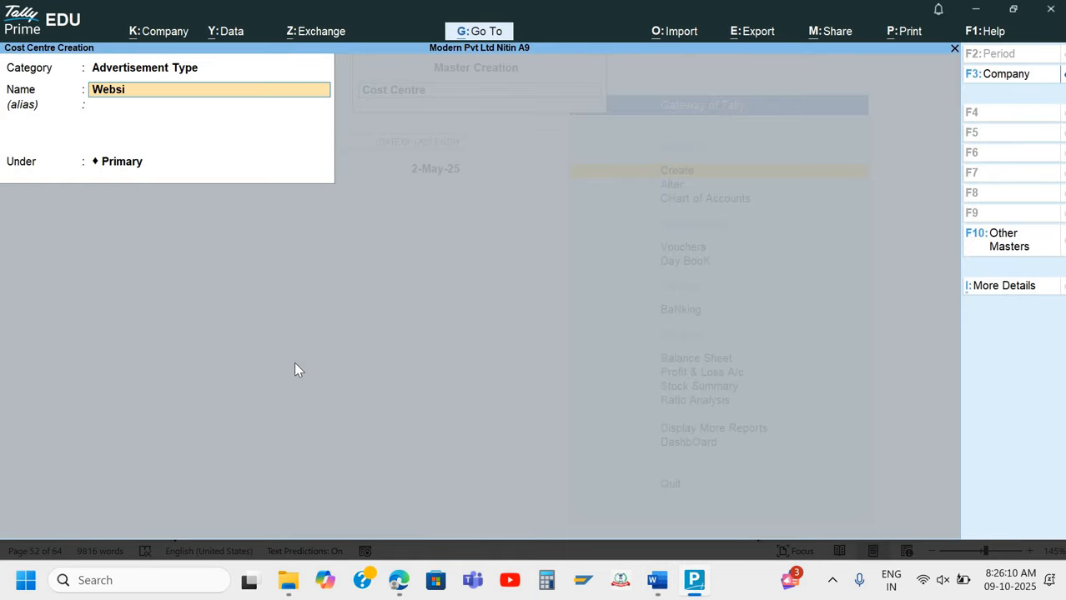
key(Return)
key(Return)
key(alt+Tab)
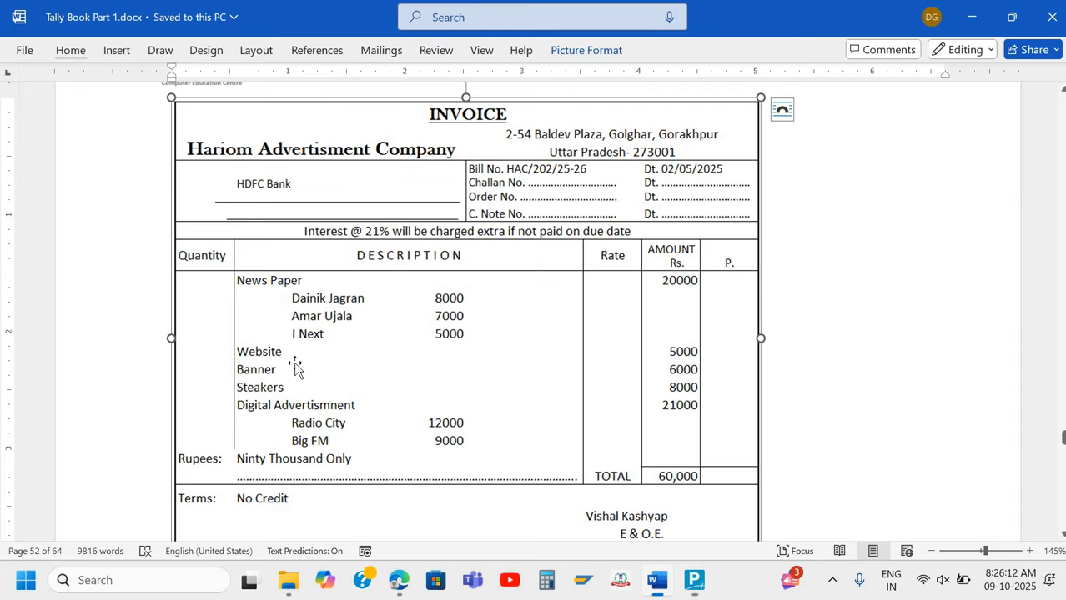
key(alt+Tab)
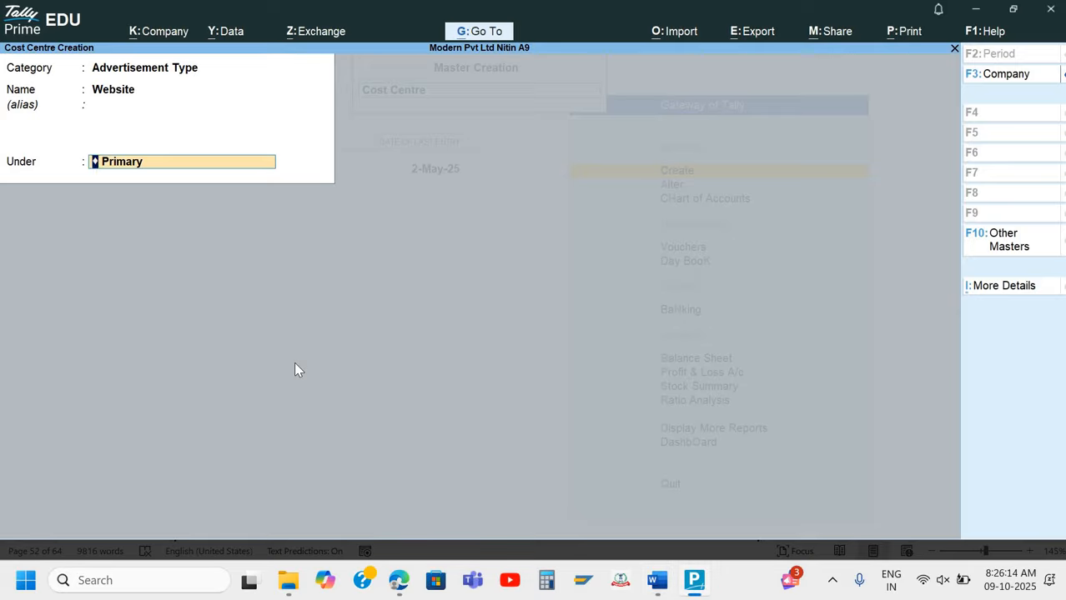
key(Return)
key(Return)
- Check the Word invoice for the item after Website and create the cost centre Banner under Primary
key(alt+Tab)
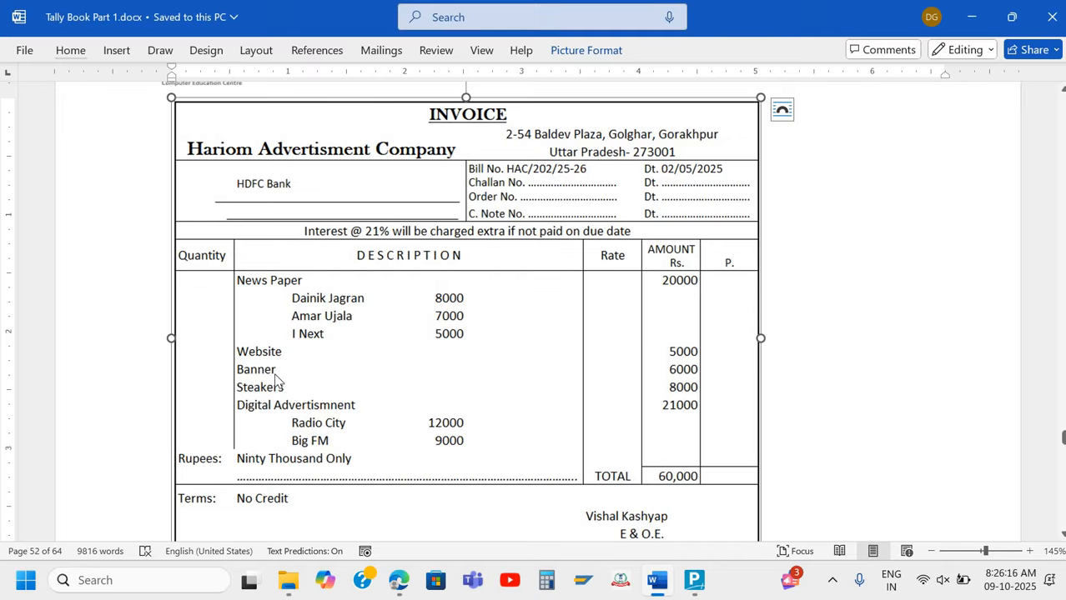
key(alt+Tab)
text(Banner)
key(Return)
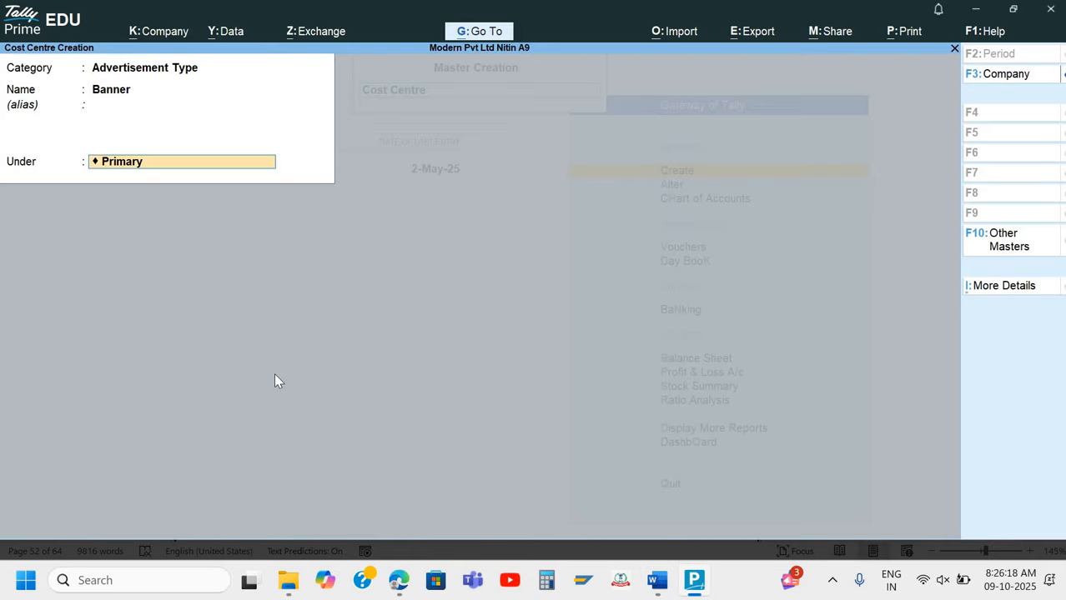
key(Return)
key(Return)
- Check the Word invoice for the item after Banner and create the cost centre Steaker under Primary
key(alt+Tab)
key(alt+Tab)
text(Steaker)
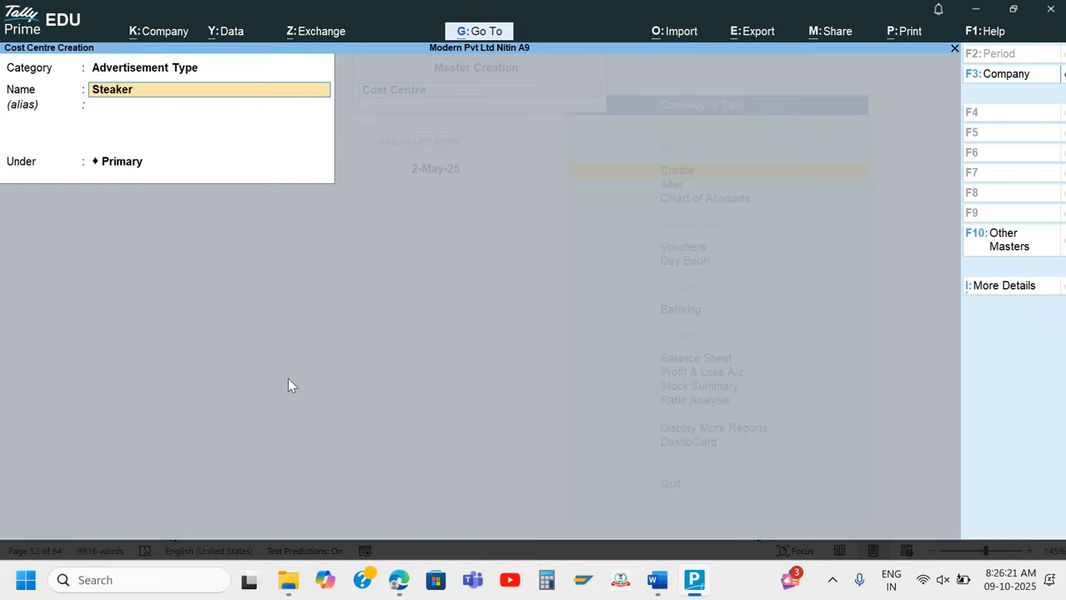
key(Return)
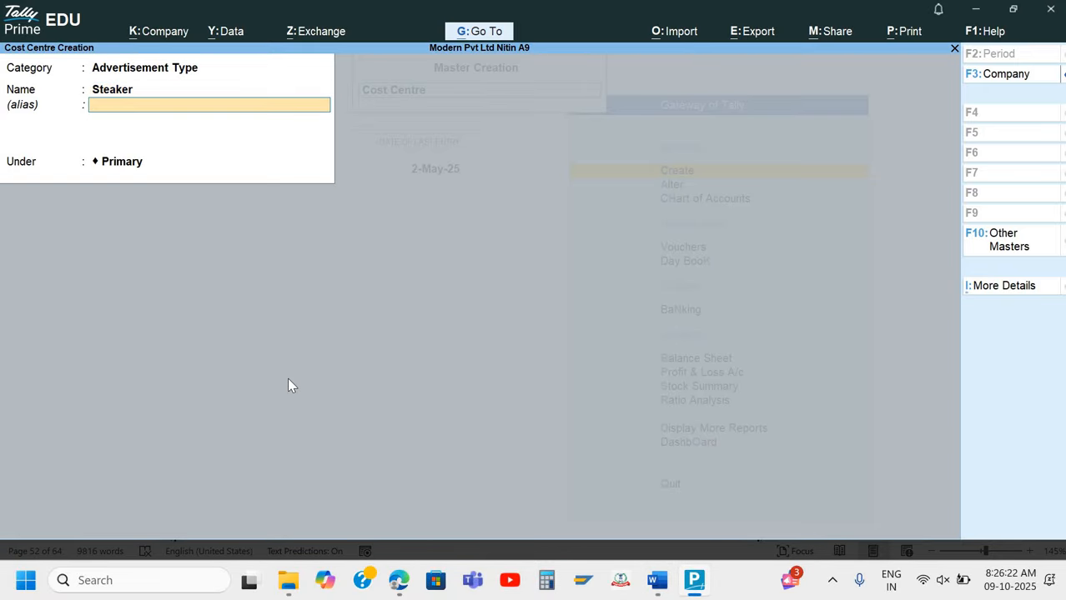
key(Return)
key(Return)
key(Return)
- Check the Word invoice for the item after Steakers and create the cost centre Digital Advertisement under Primary
key(alt+Tab)
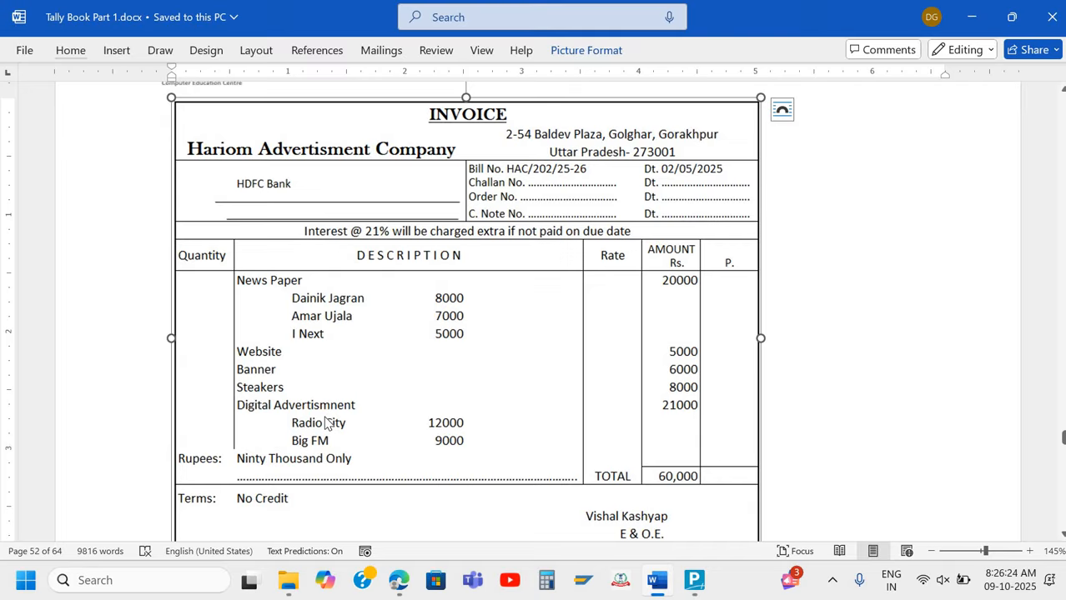
key(alt+Tab)
text(Di)
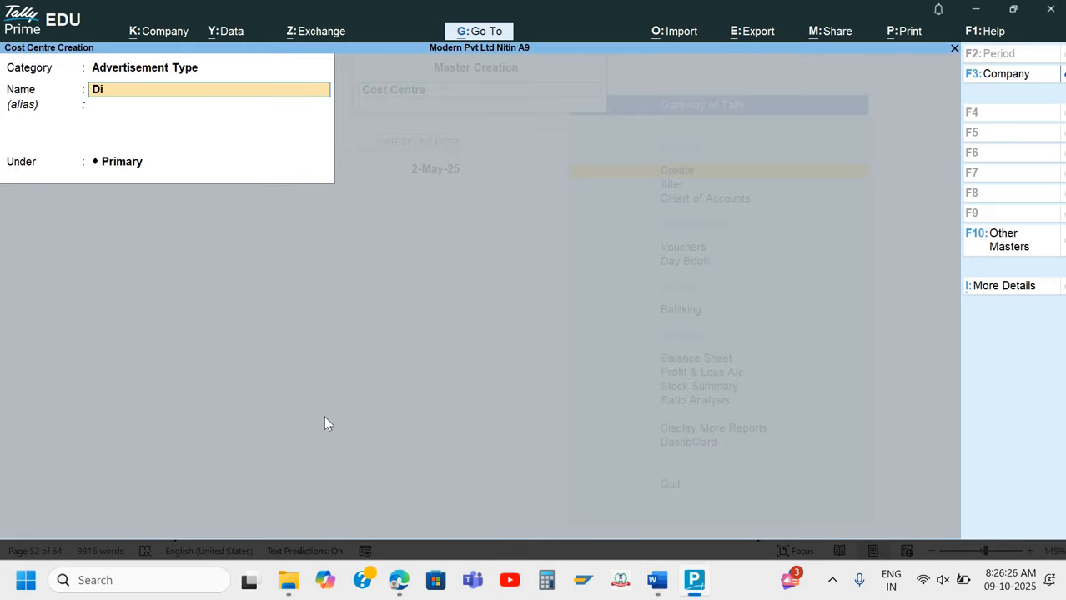
text(gital Advertisement)
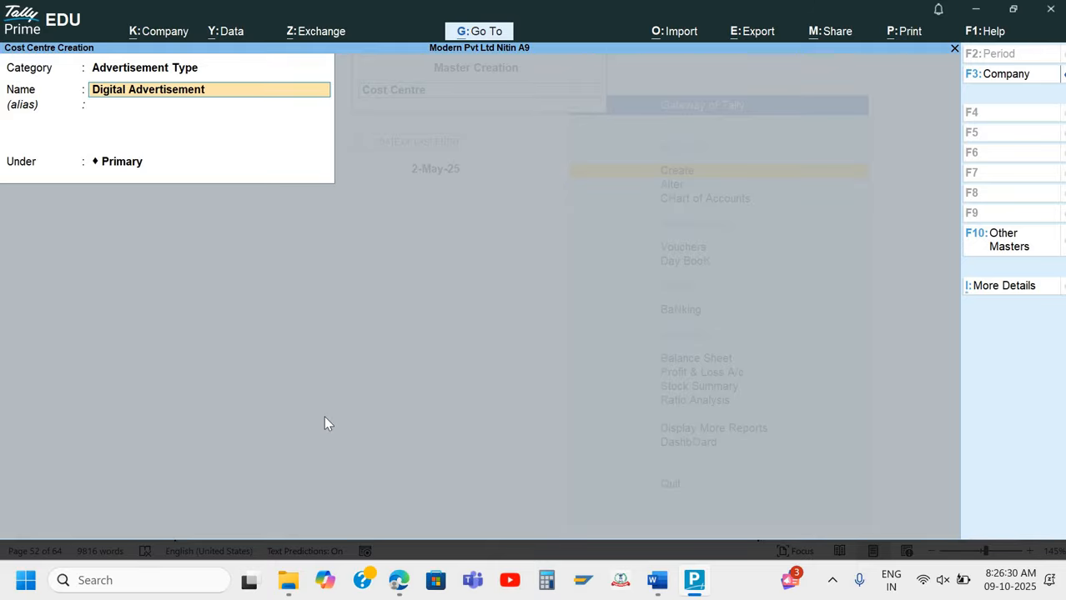
key(Return)
key(Return)
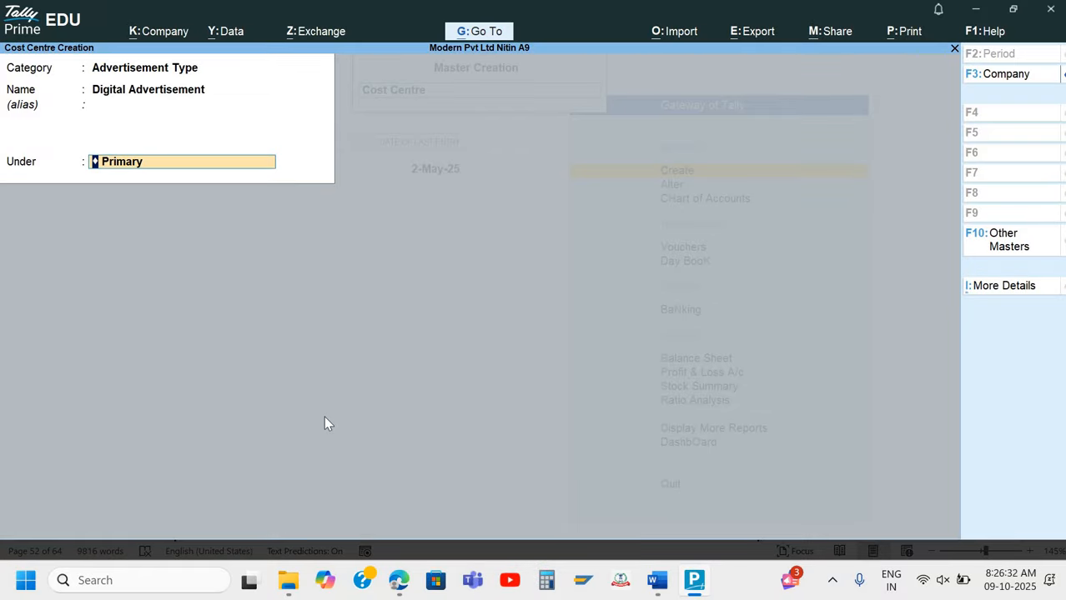
key(Return)
- Check the first digital advertisement item on the Word invoice and create the cost centre Radio City under Digital Advertisement
key(alt+Tab)
key(alt+Tab)
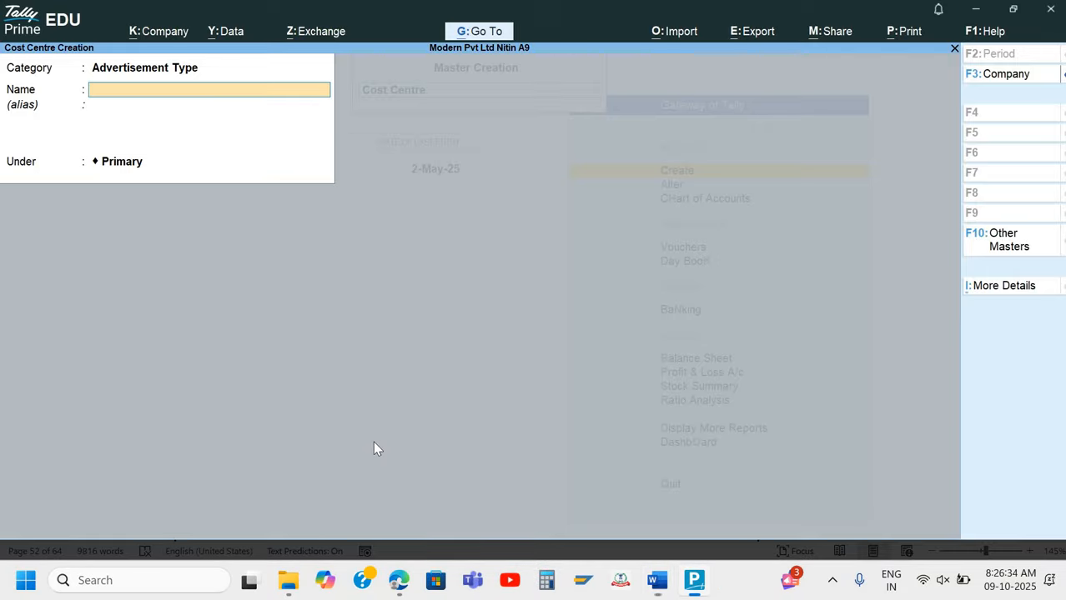
text(Radio City)
key(Return)
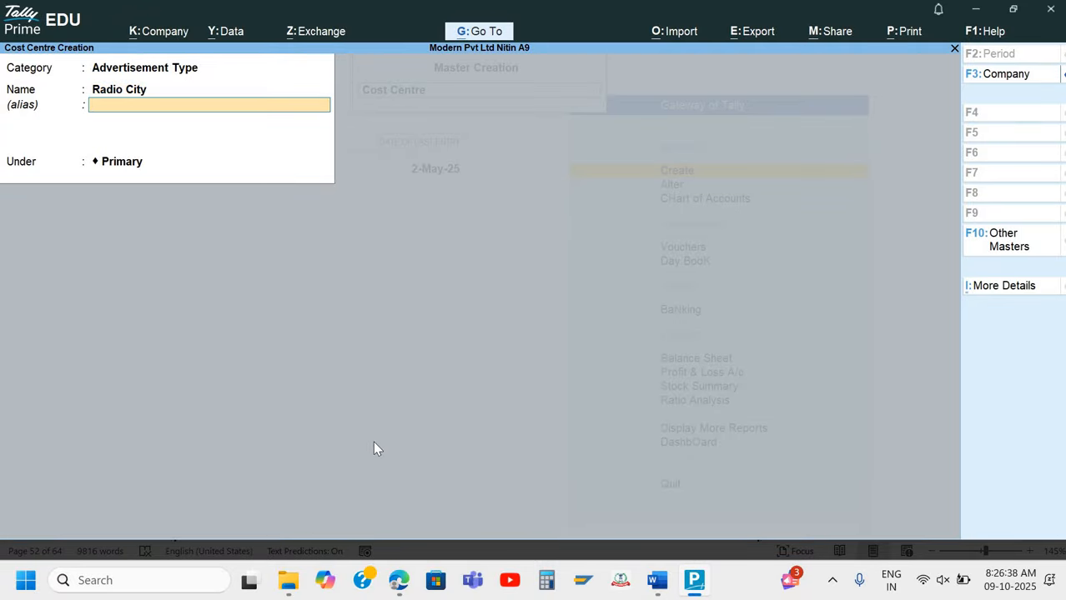
key(alt+Tab)
key(alt+Tab)
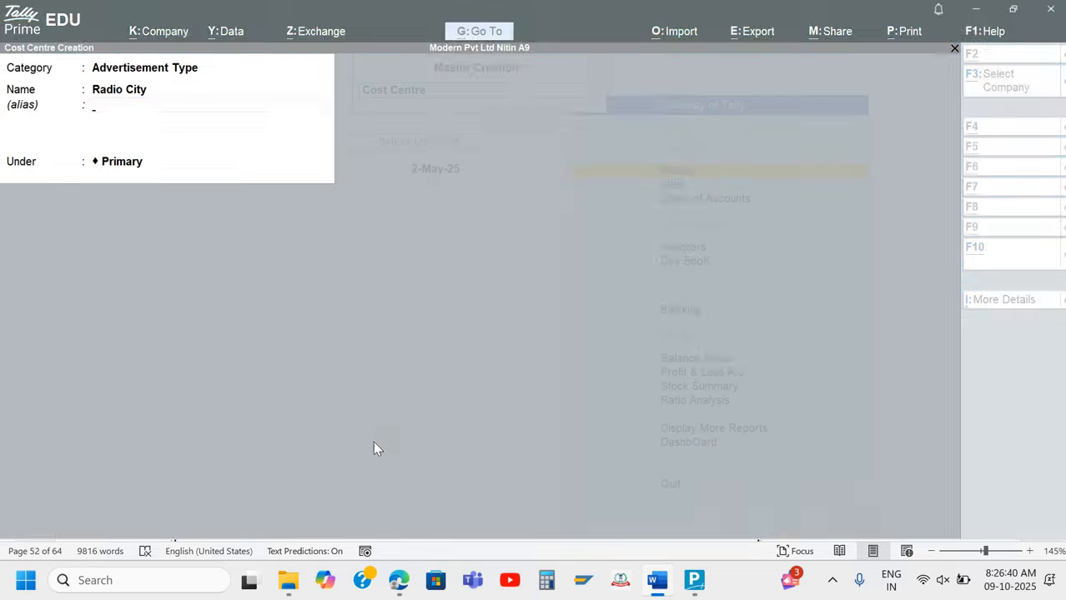
key(Return)
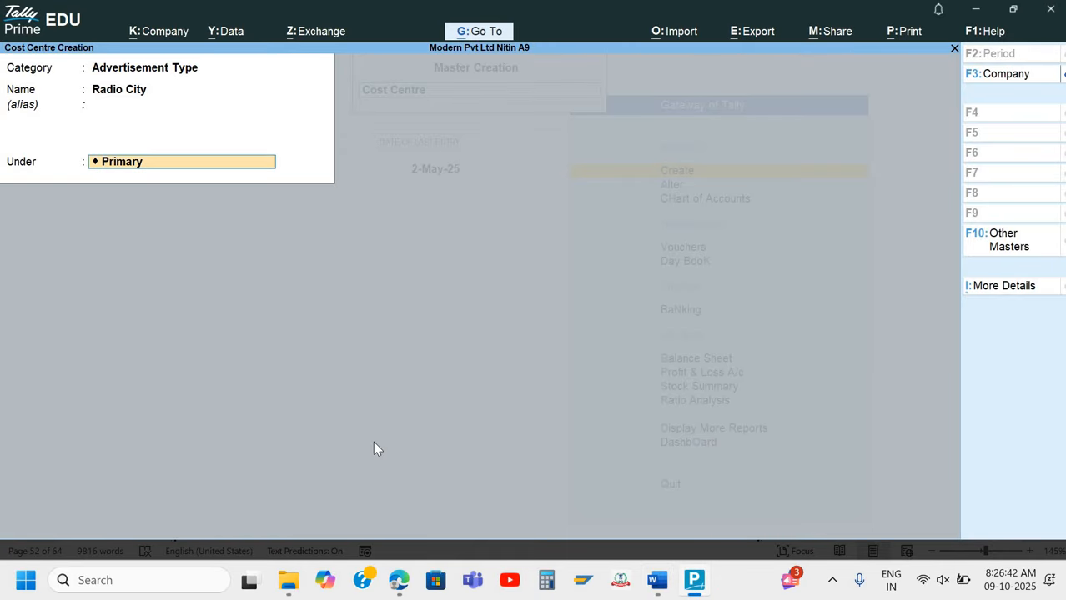
text(D)
key(Down)
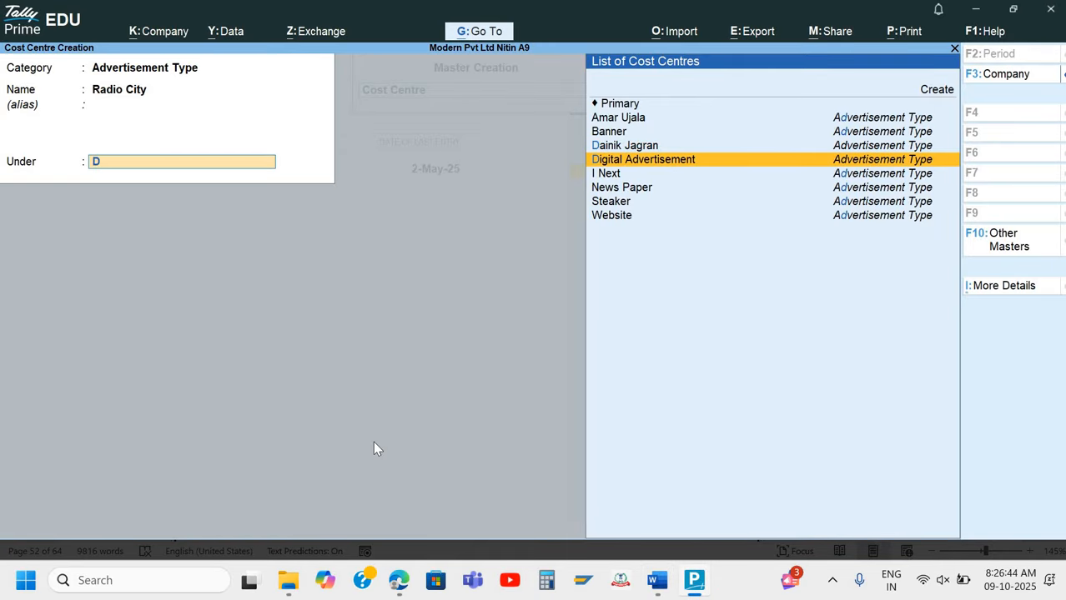
key(Return)
key(Return)
- Check the second digital advertisement item on the Word invoice and create the cost centre Big FM under Digital Advertisement
key(alt+Tab)
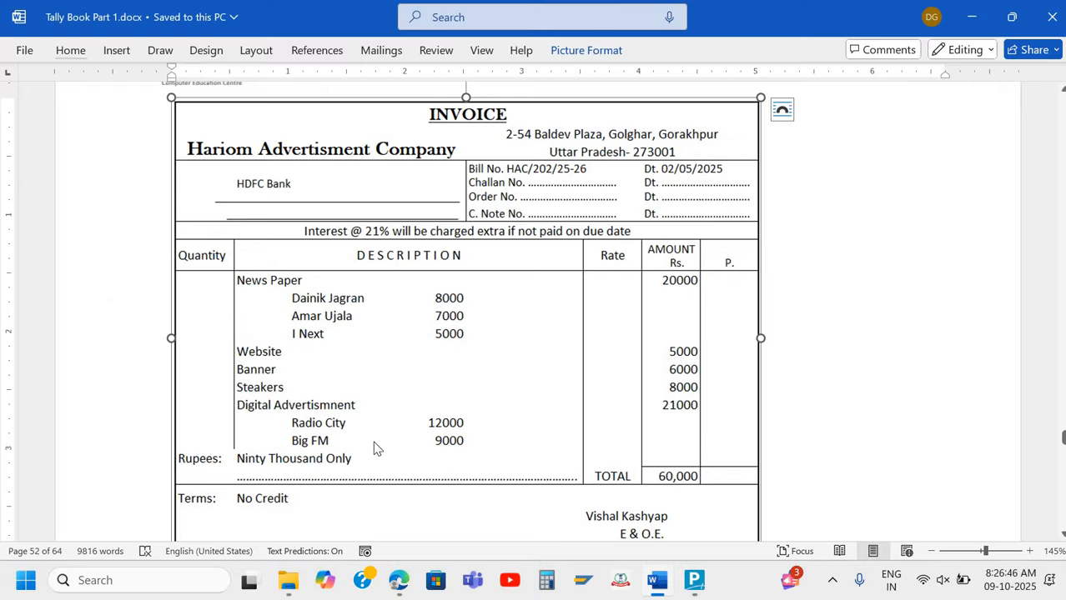
key(alt+Tab)
text(Big)
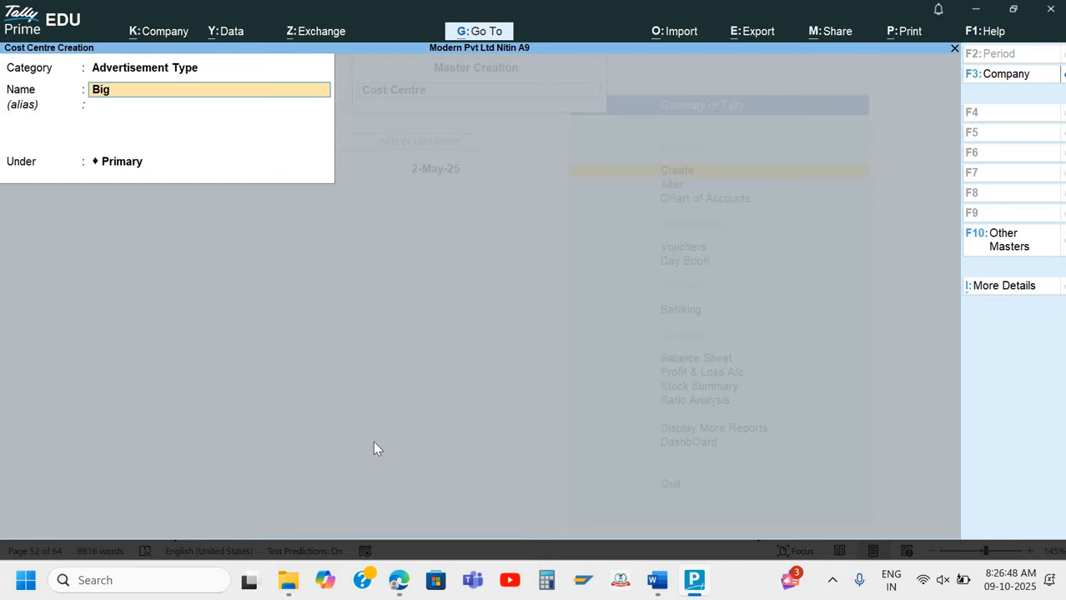
text( FM)
key(Return)
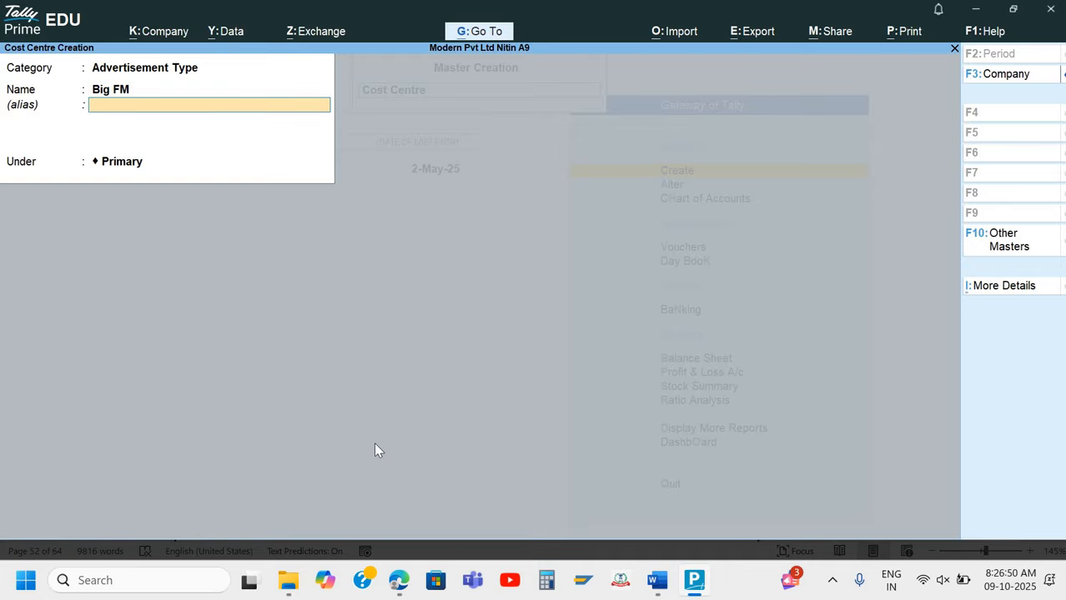
key(Return)
key(BackSpace)
key(Down)
key(Down)
key(Down)
key(Down)
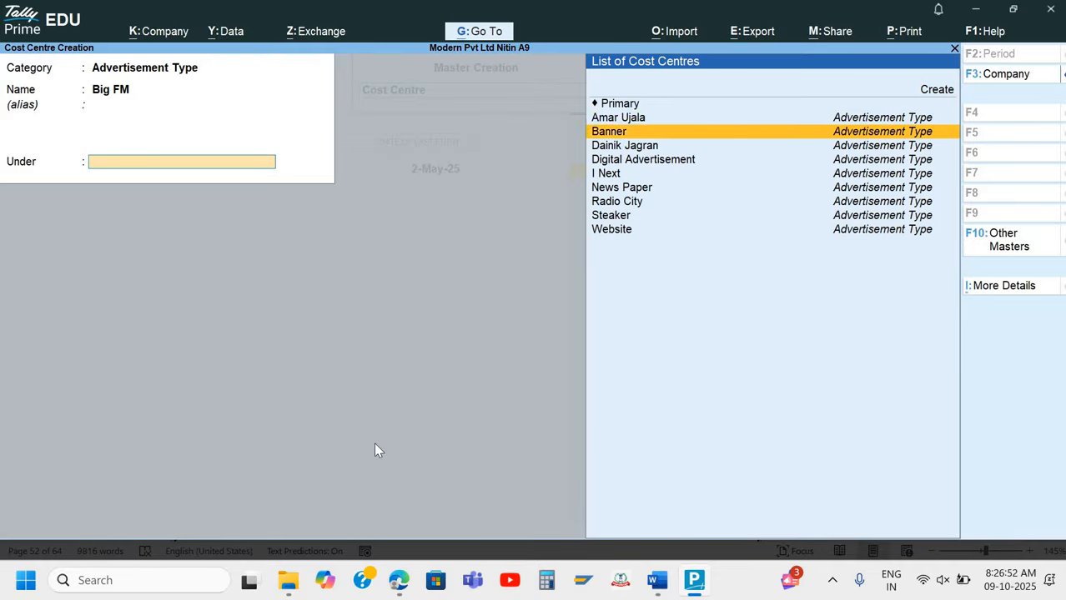
key(Return)
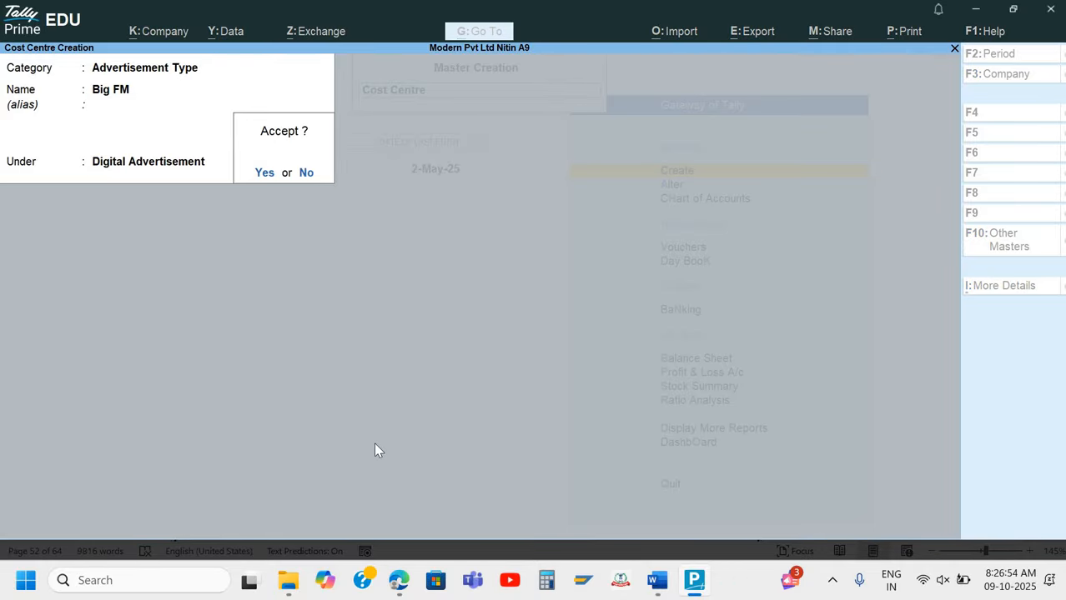
key(Return)
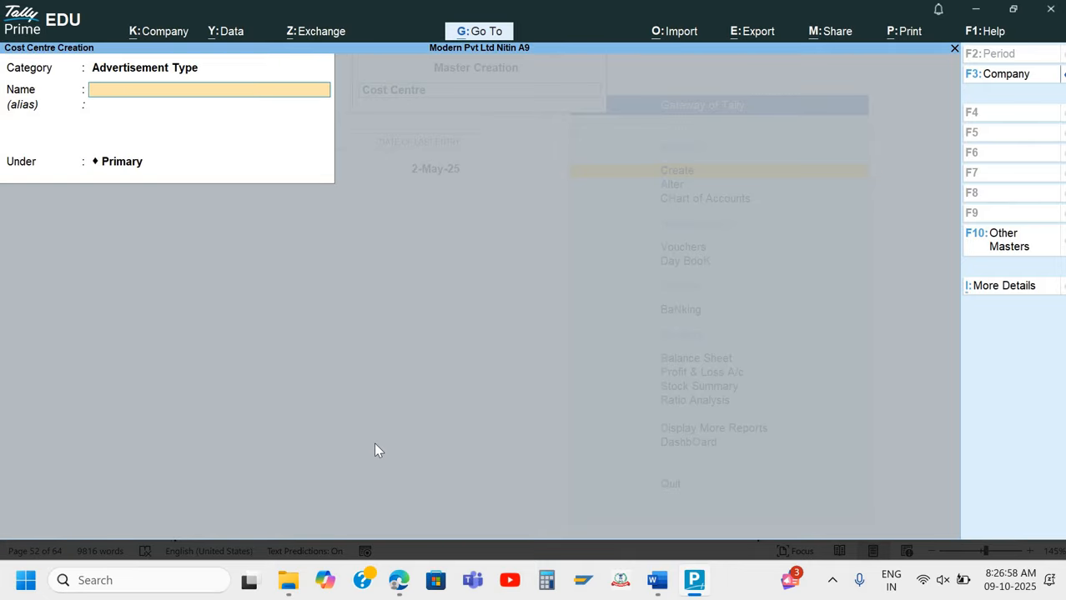
- Review the full Hariom invoice in Word, leave cost centre creation and start a new payment voucher in TallyPrime
key(alt+Tab)
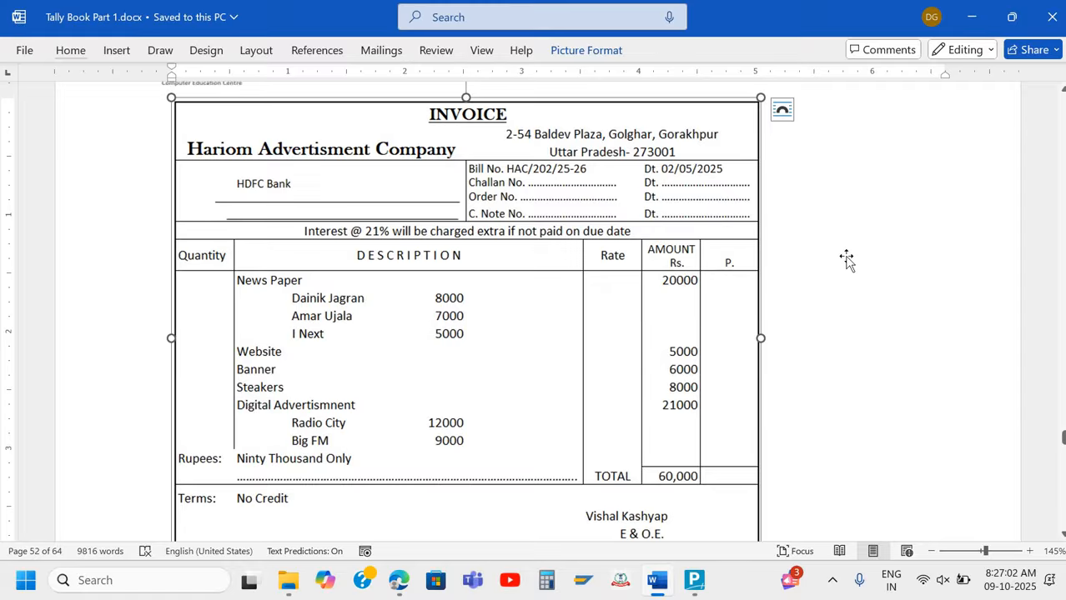
scroll(845, 256, up, 4)
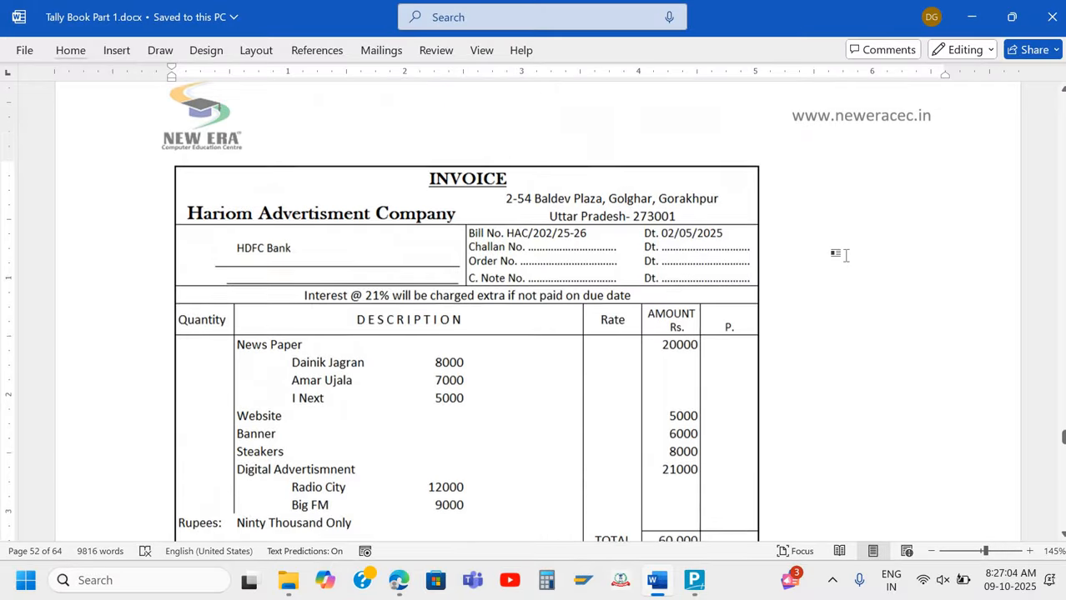
scroll(844, 255, down, 3)
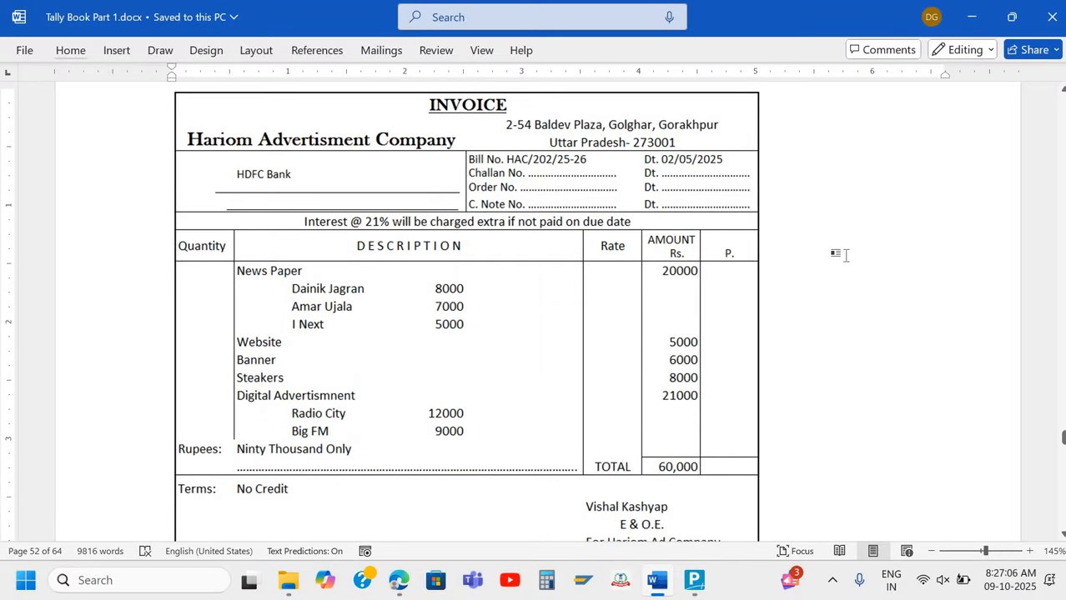
key(alt+Tab)
key(Escape)
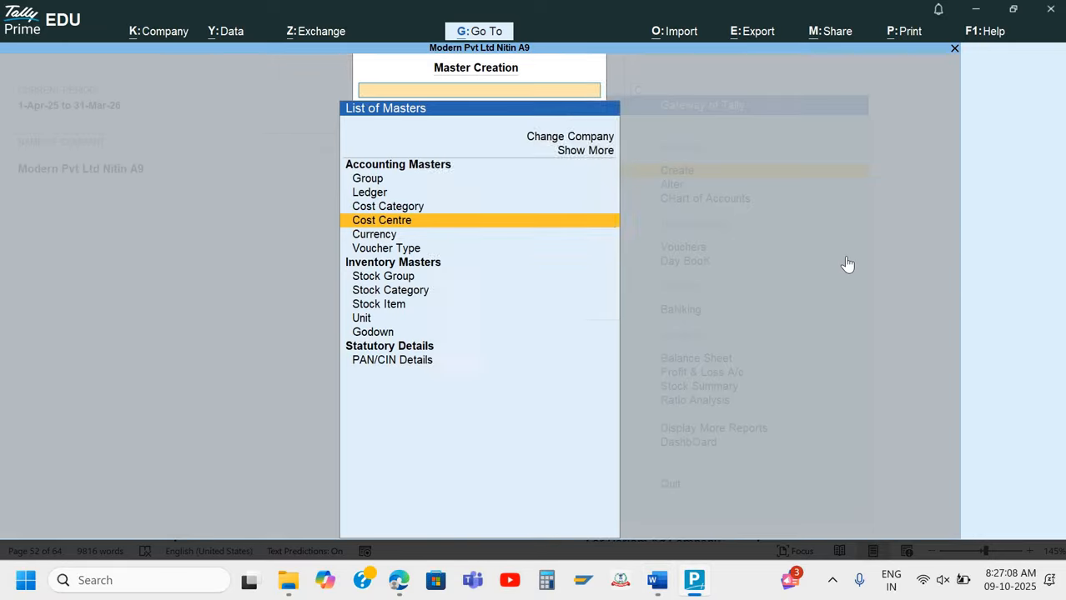
key(Escape)
key(Down)
key(Down)
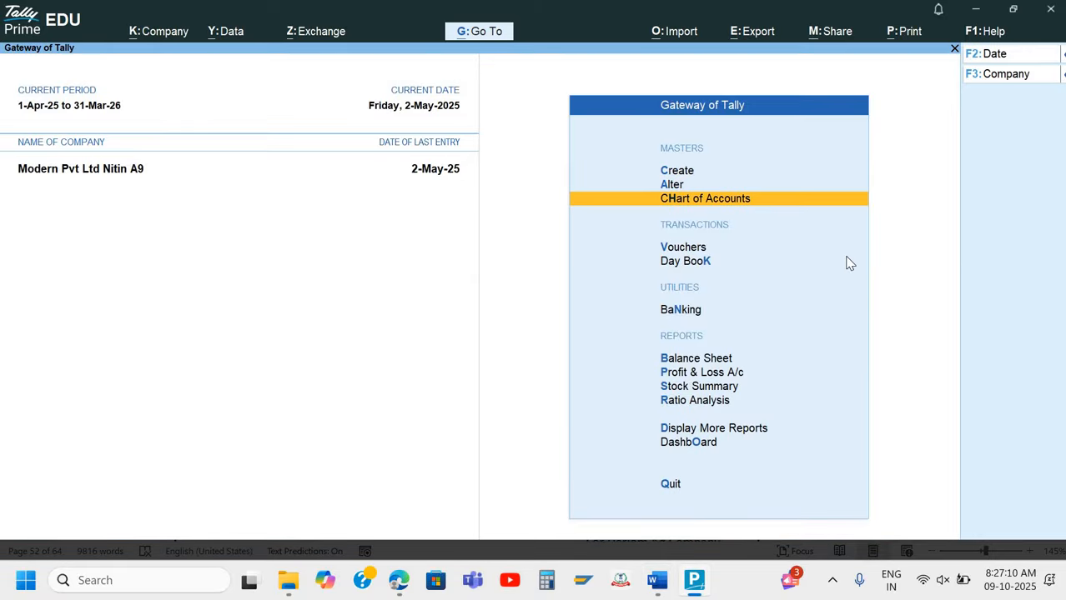
key(Down)
key(Return)
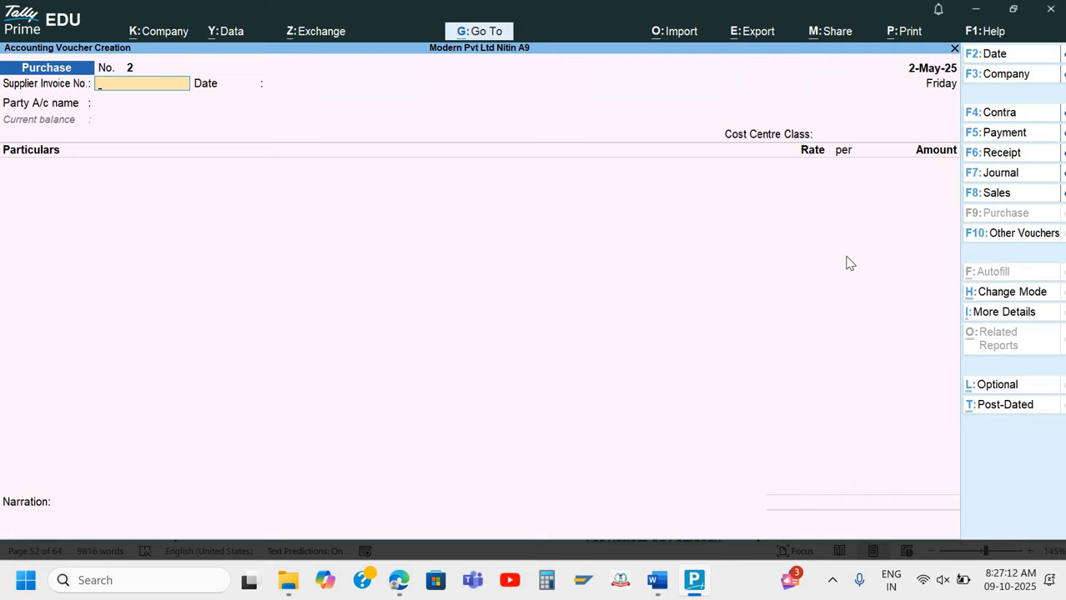
key(F6)
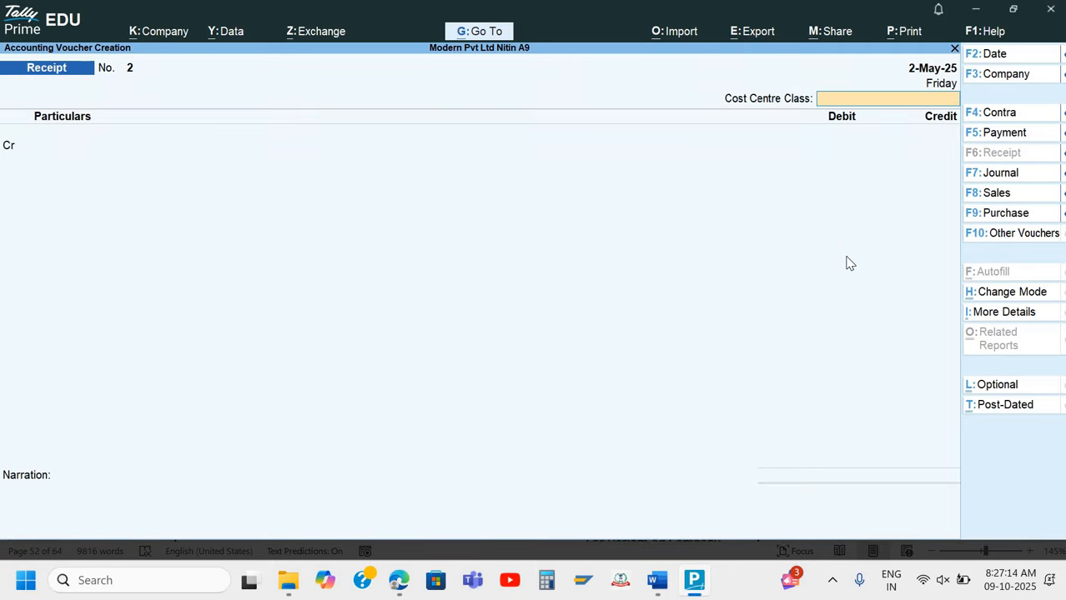
key(F5)
- Check the bill date on the Word invoice, date the payment voucher 2-May-25 and keep the cost centre class Not Applicable
key(alt+Tab)
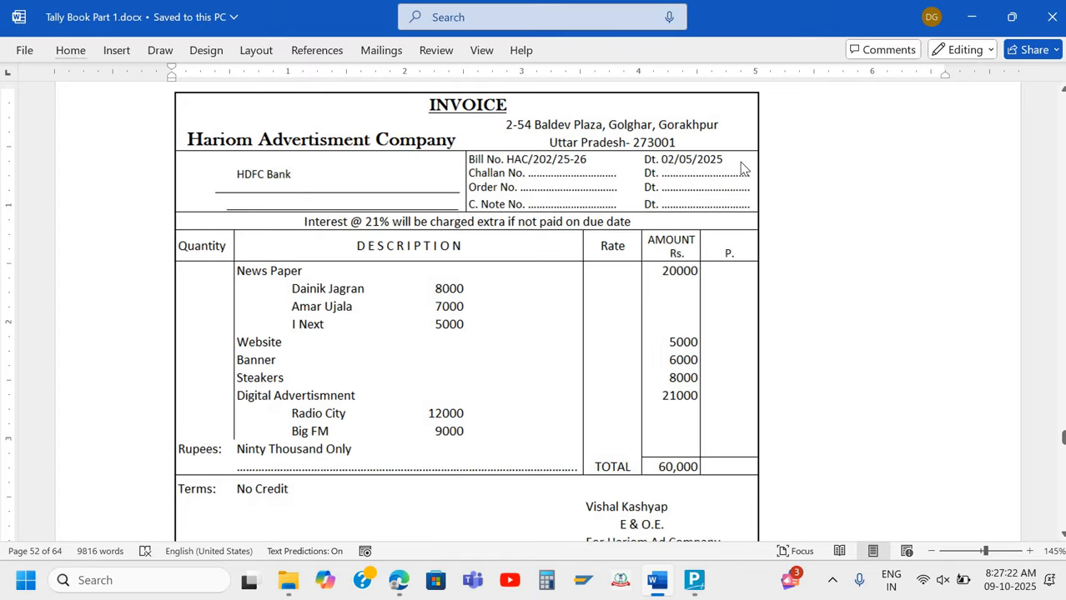
key(alt+Tab)
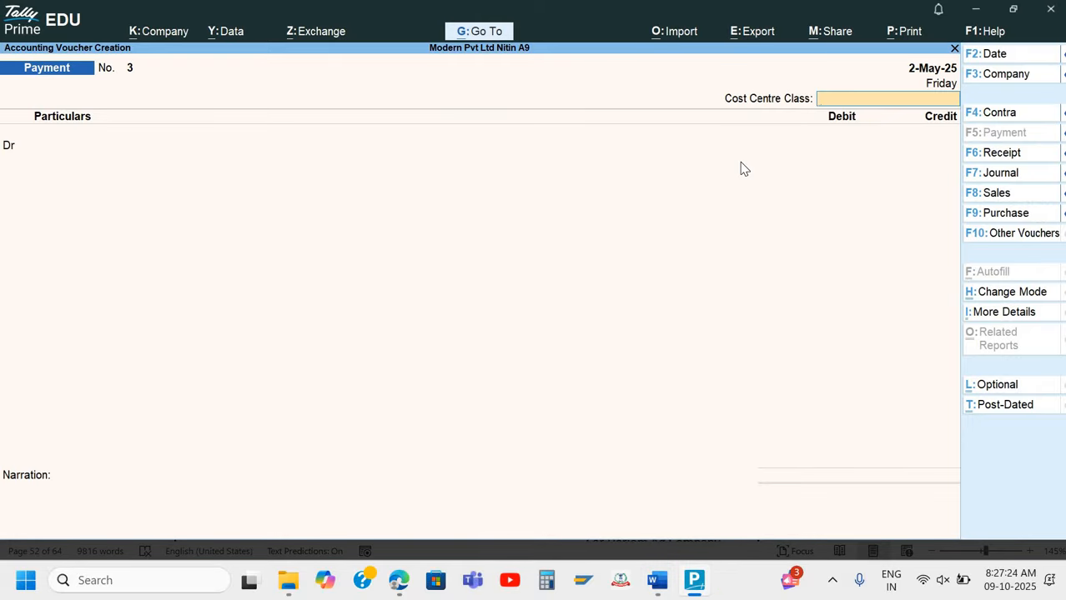
key(F2)
text(2)
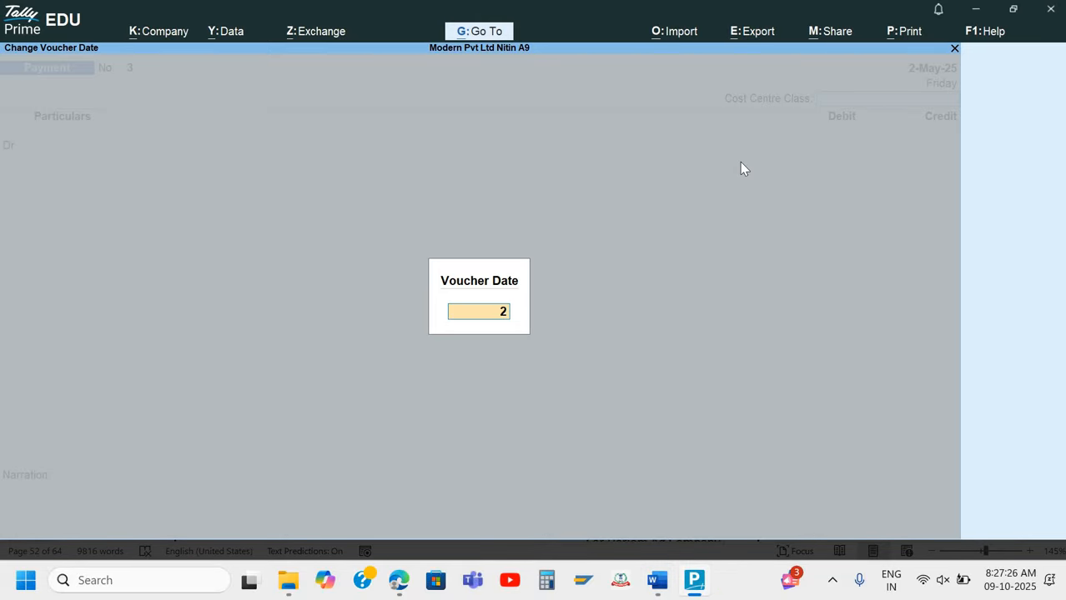
text(-5)
key(Return)
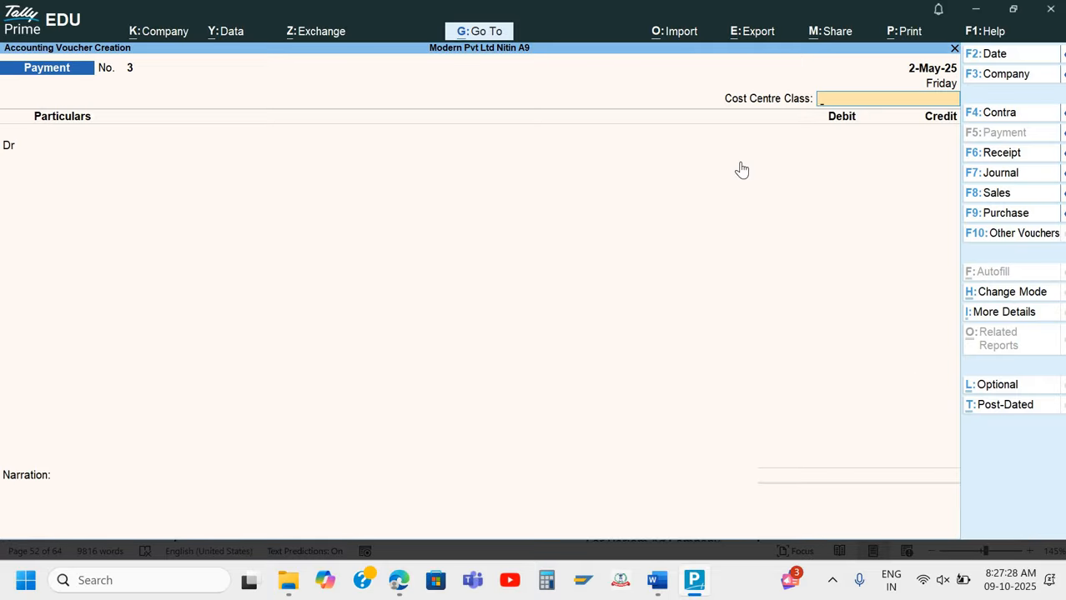
key(Return)
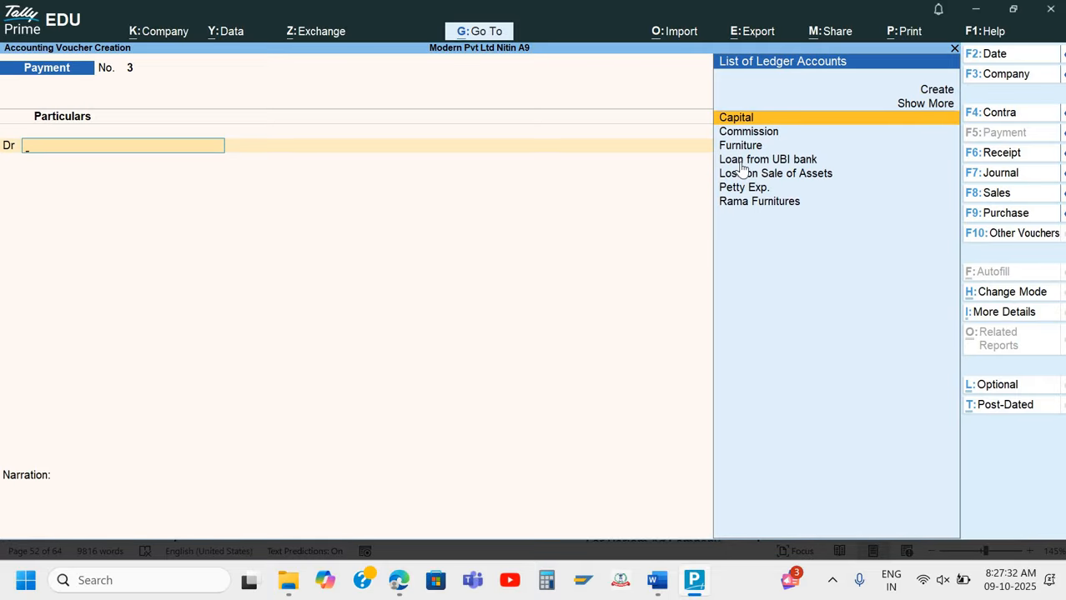
- Create the debit ledger Advertisement under Indirect Expenses, with ledger type Not Applicable and cost centres applicable set to Yes
key(alt+c)
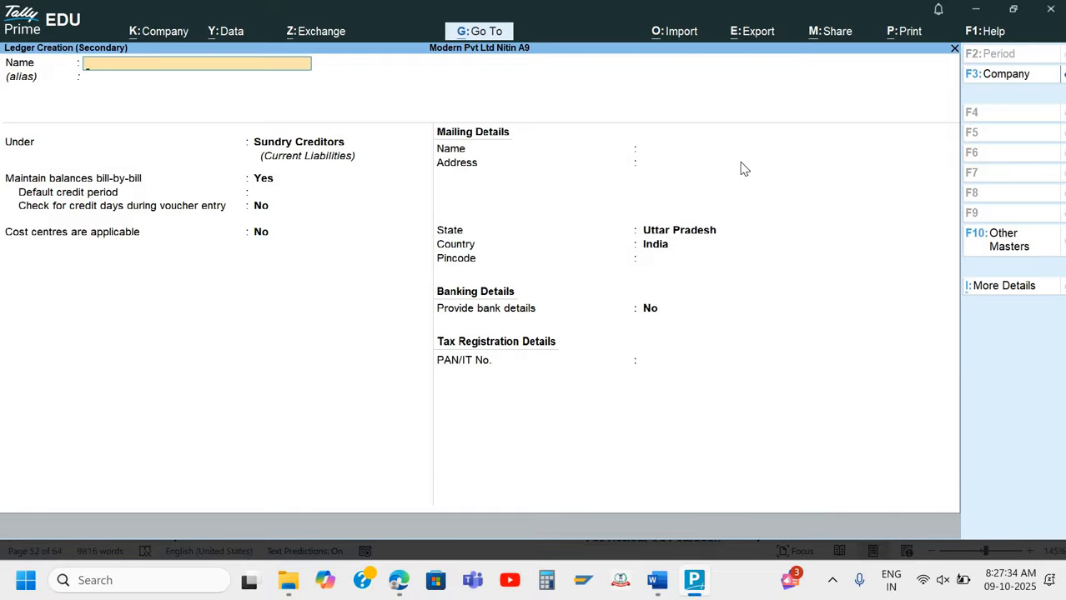
text(Advertisement)
key(Return)
key(Return)
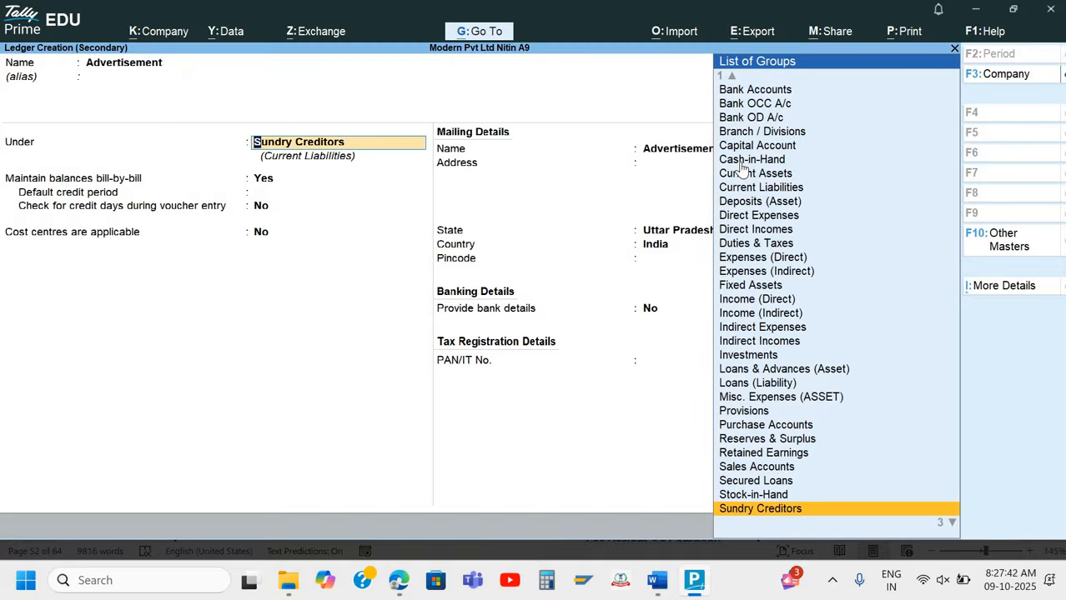
text(In)
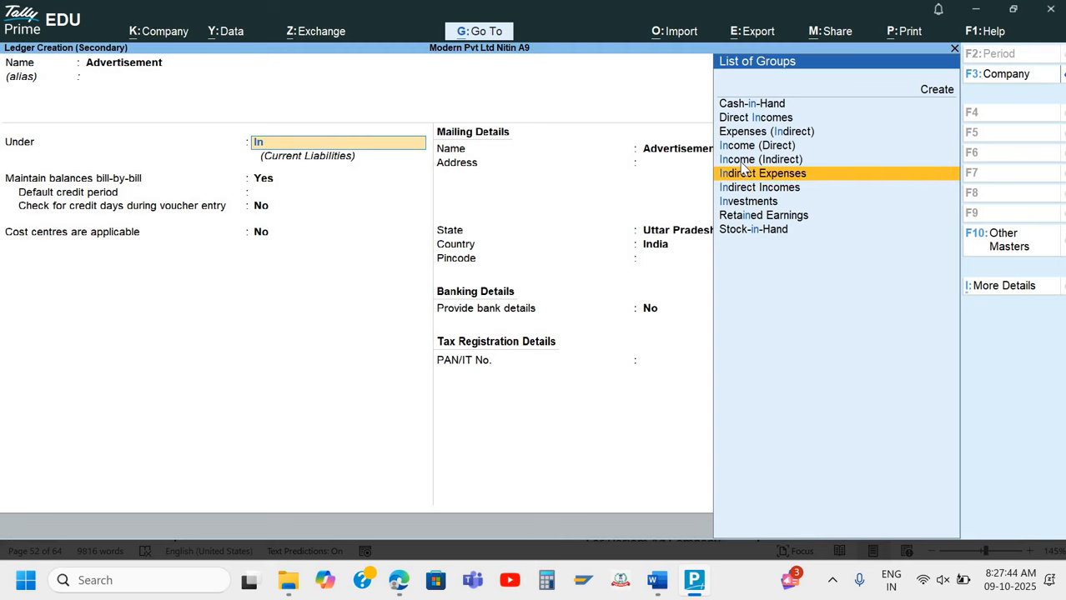
key(Return)
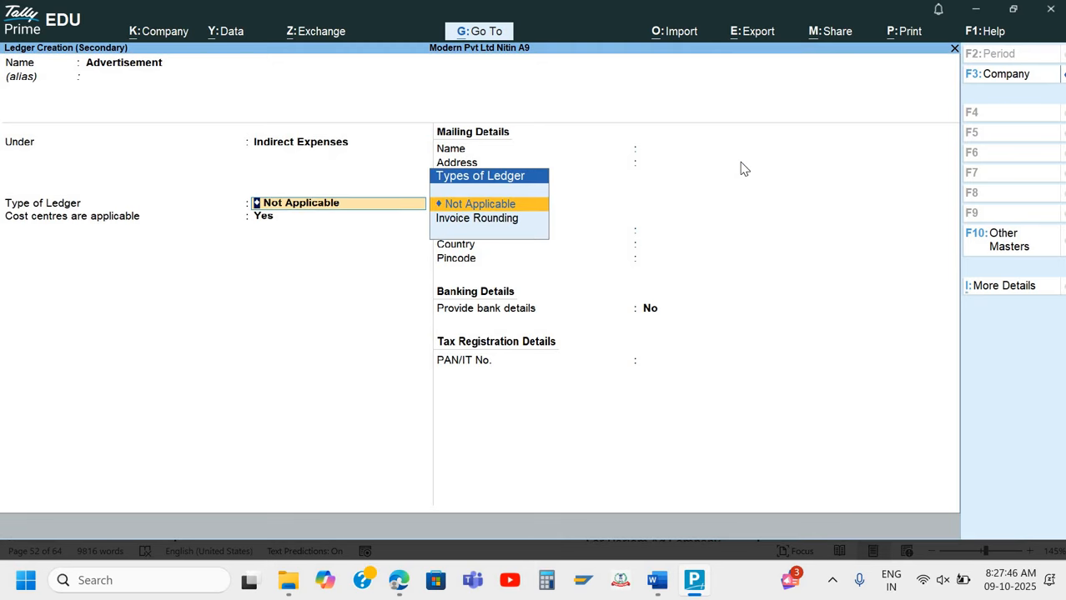
key(Return)
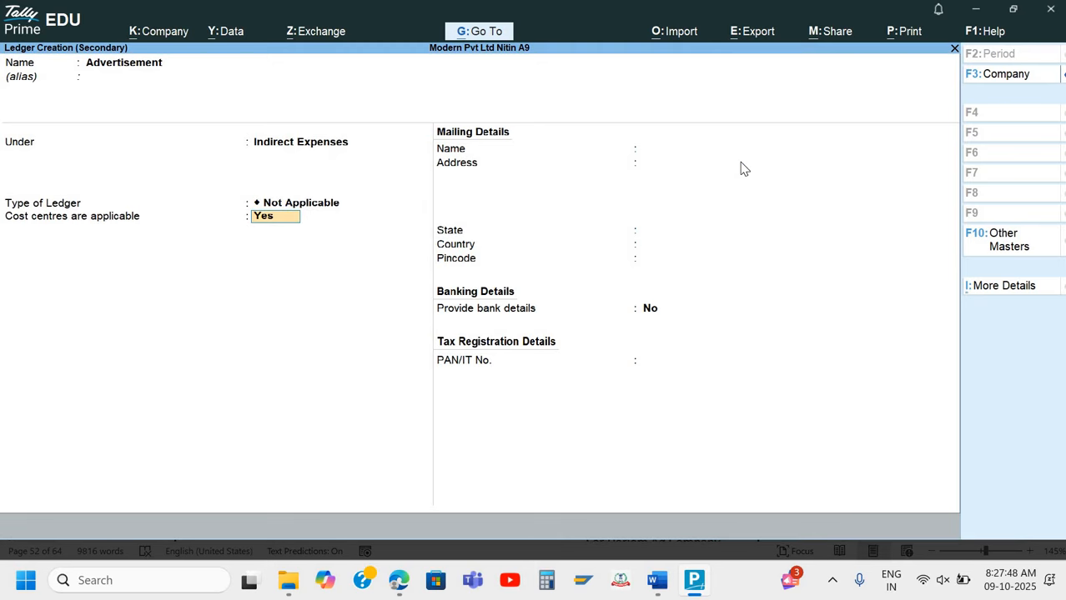
key(Return)
key(ctrl+a)
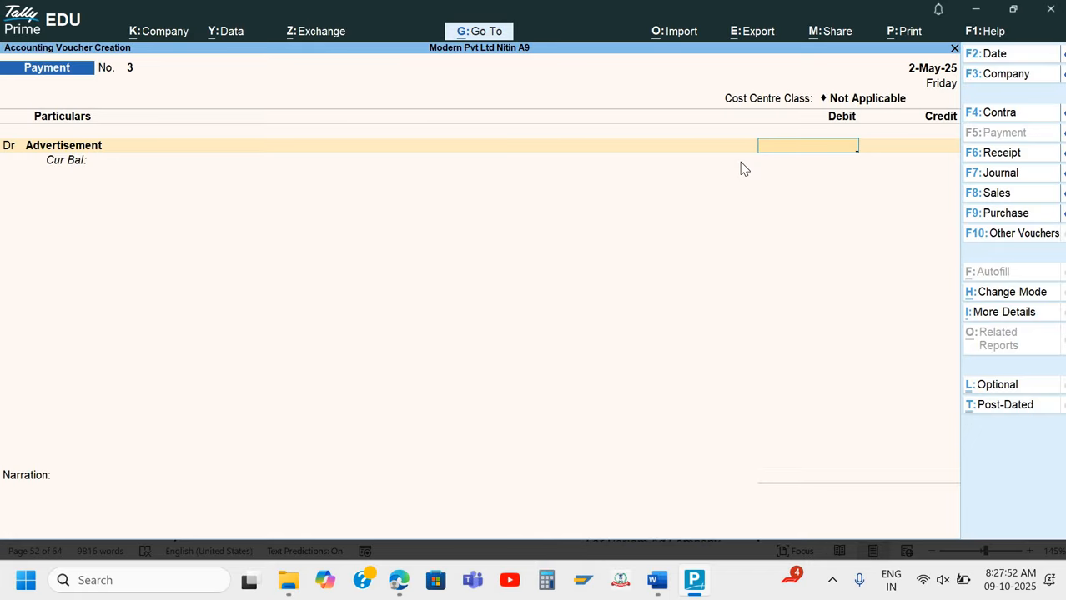
- Debit Advertisement with 60000, checking the total on the Word invoice, and open its cost centre allocations
text(60,000)
key(alt+Tab)
key(alt+Tab)
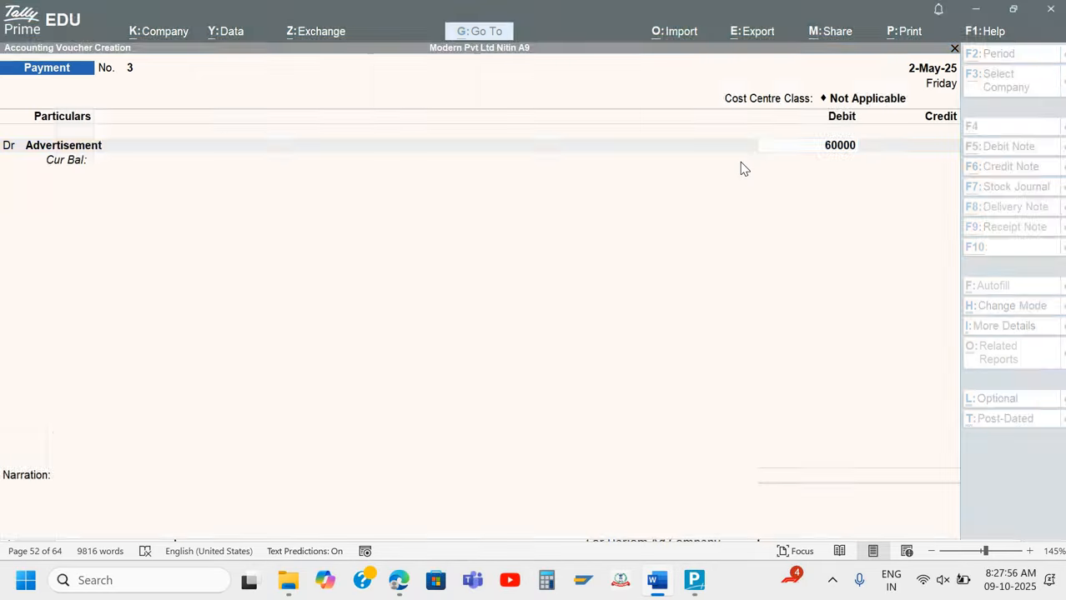
key(Return)
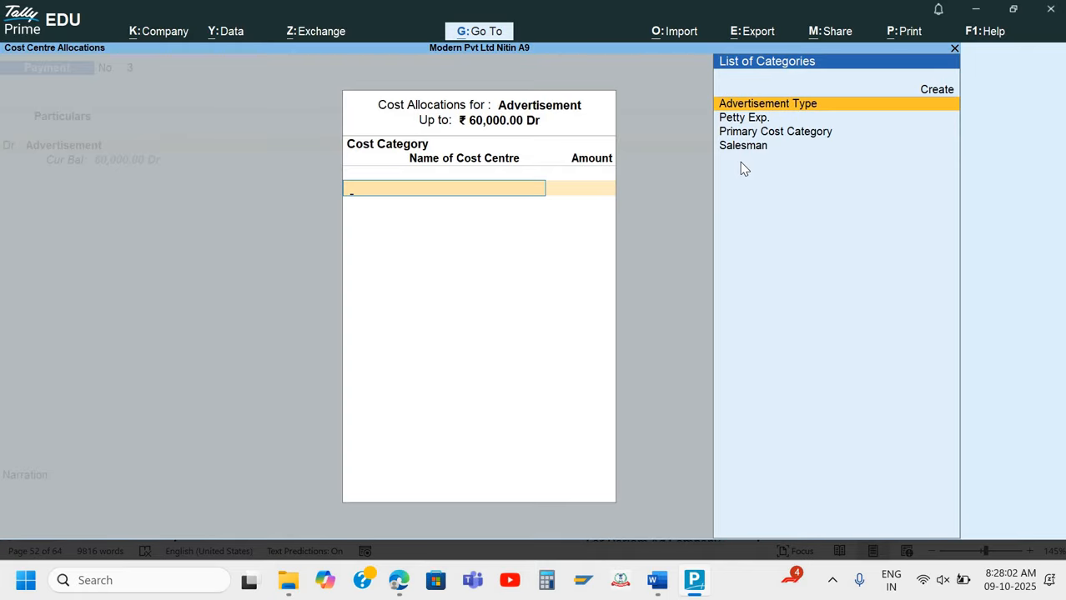
- Choose the Advertisement Type cost category and allocate 8,000 to Dainik Jagran, checking the breakdown on the Word invoice
key(Return)
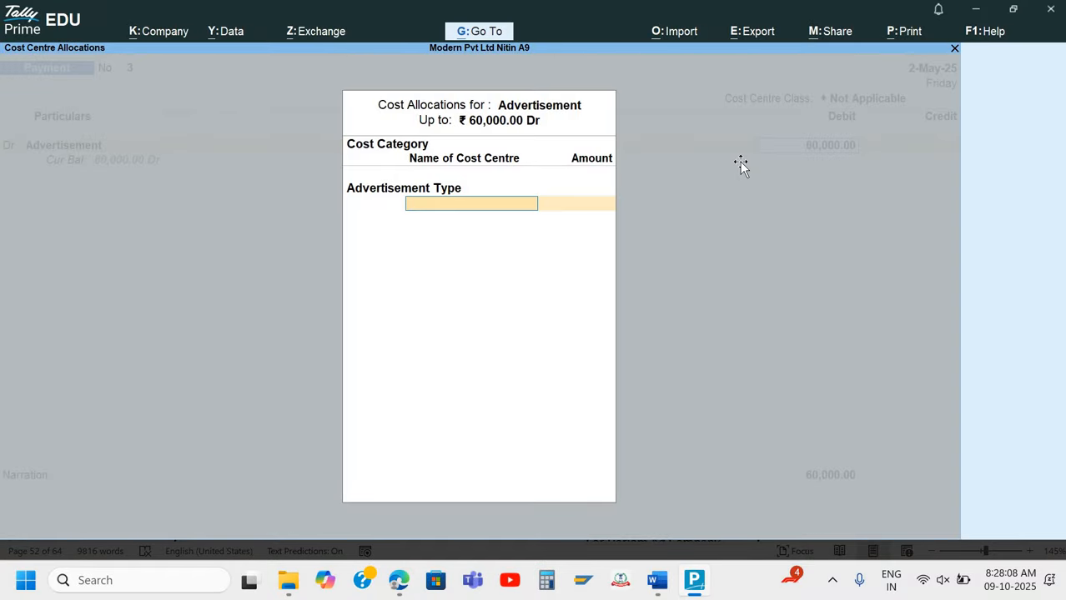
key(alt+Tab)
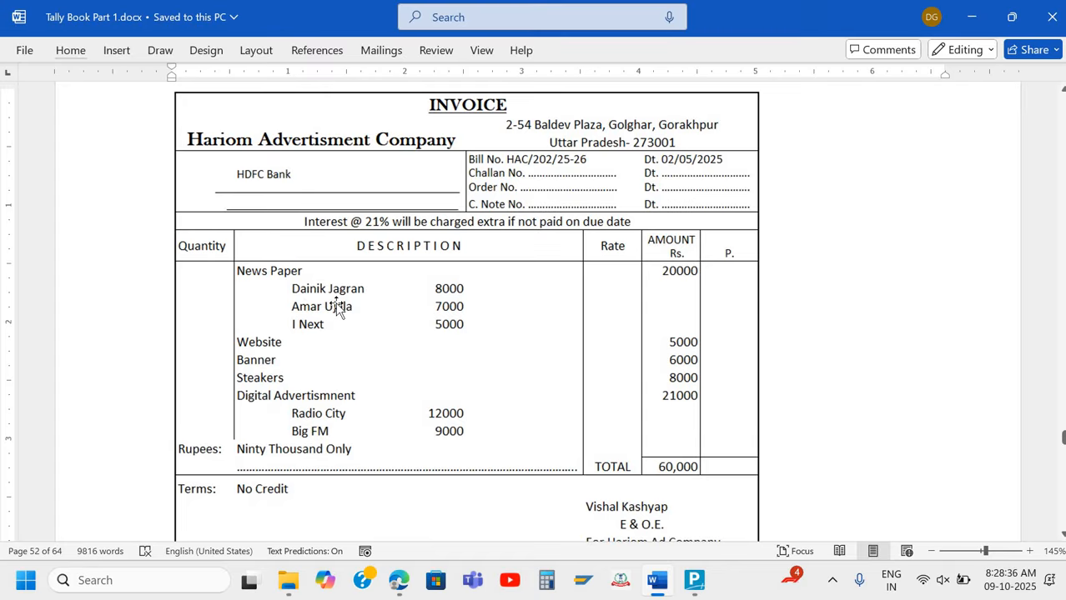
key(alt+Tab)
text(D)
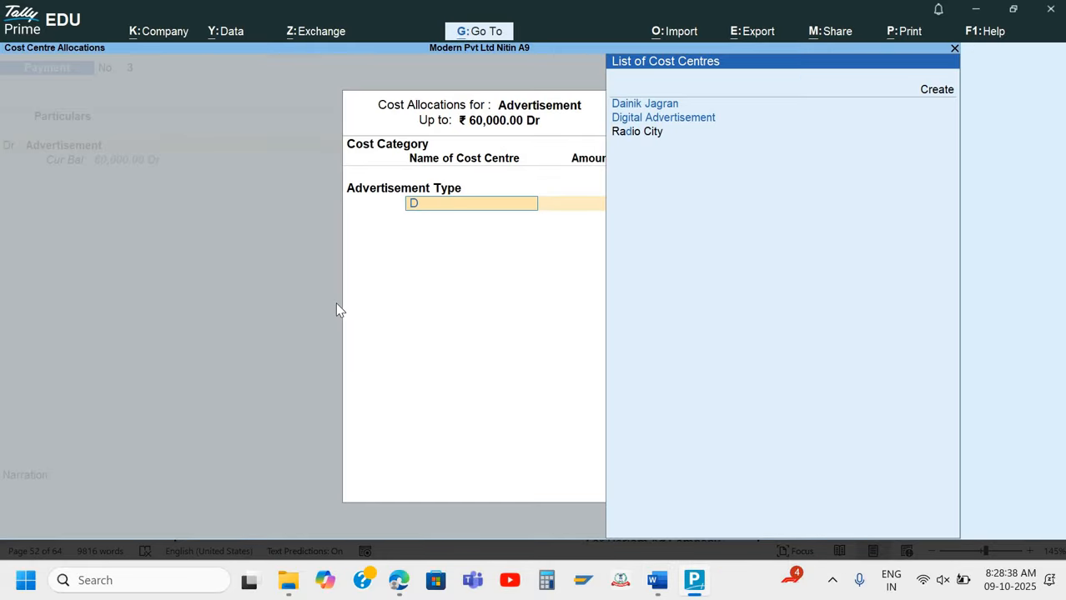
key(Return)
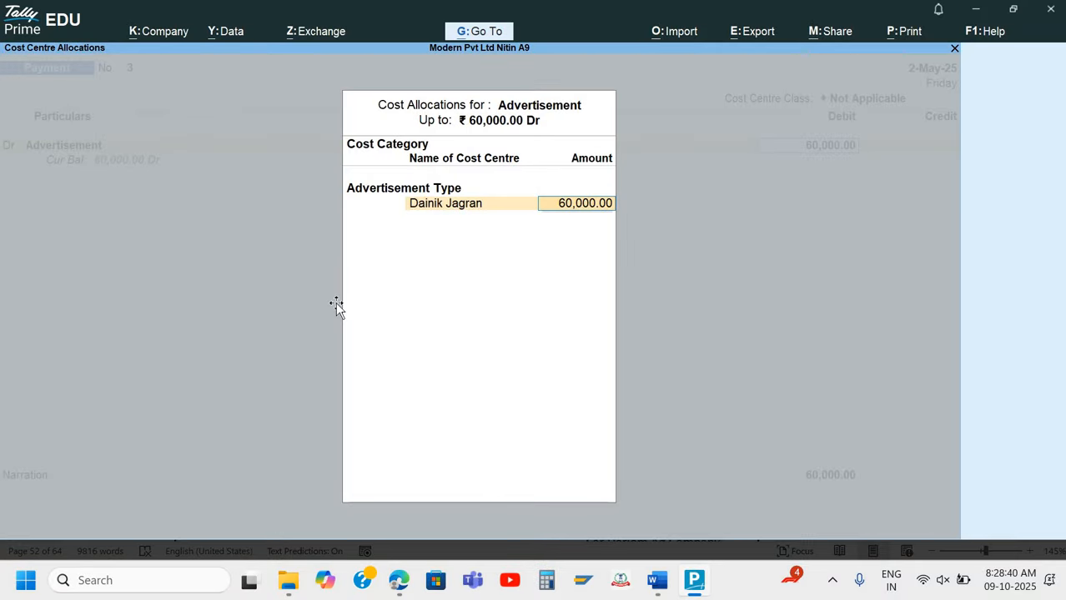
key(alt+Tab)
key(alt+Tab)
text(8,)
text(000)
key(Return)
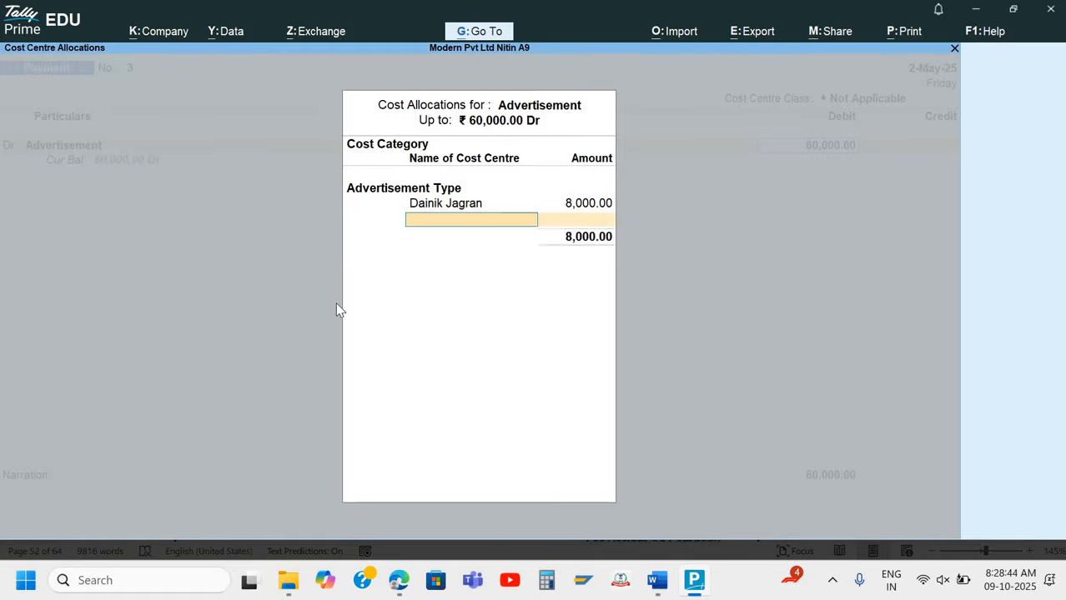
- Check the next newspaper line on the Word invoice and allocate 7,000 to the Amar Ujala cost centre in TallyPrime
key(alt+Tab)
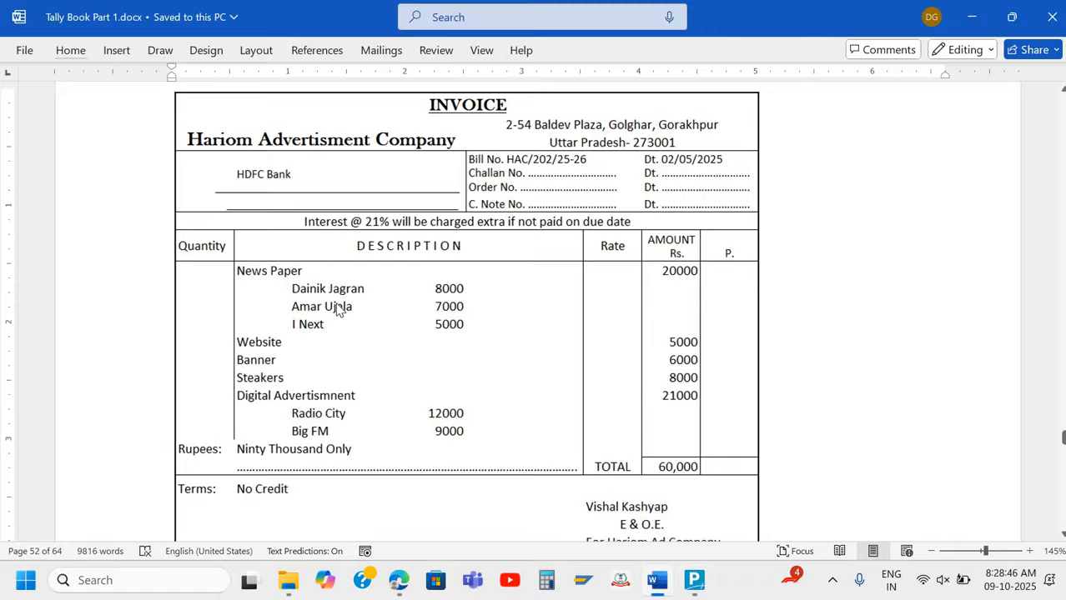
key(alt+Tab)
text(A)
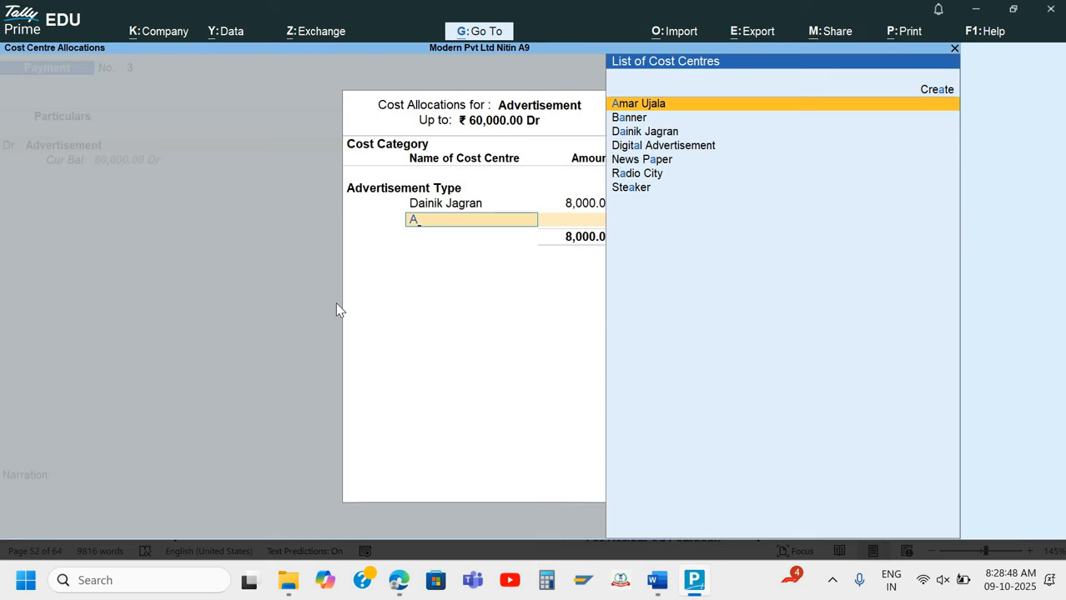
key(Return)
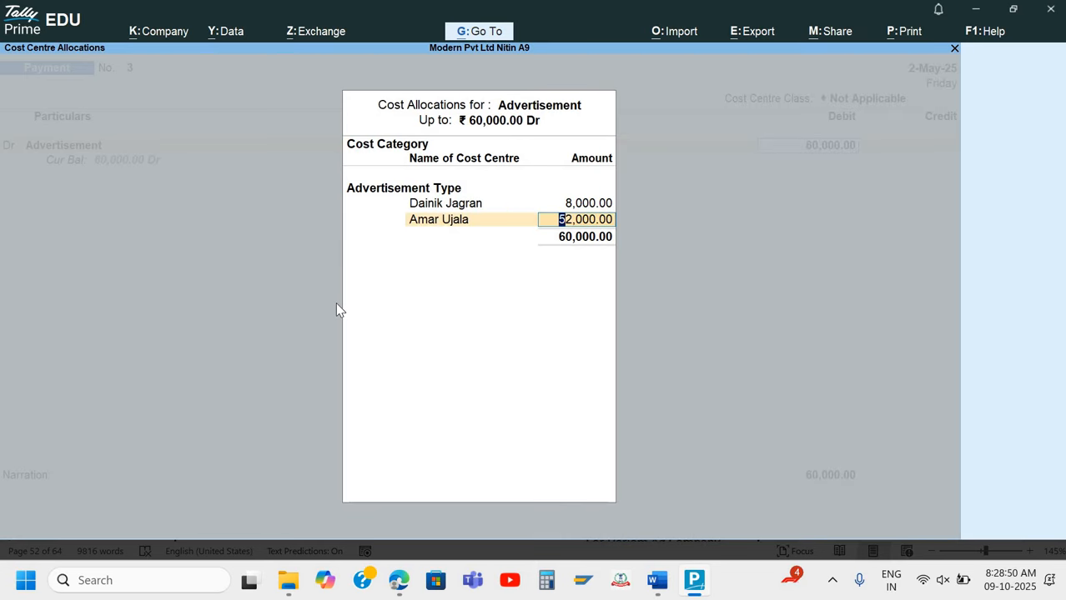
text(7,000)
key(Return)
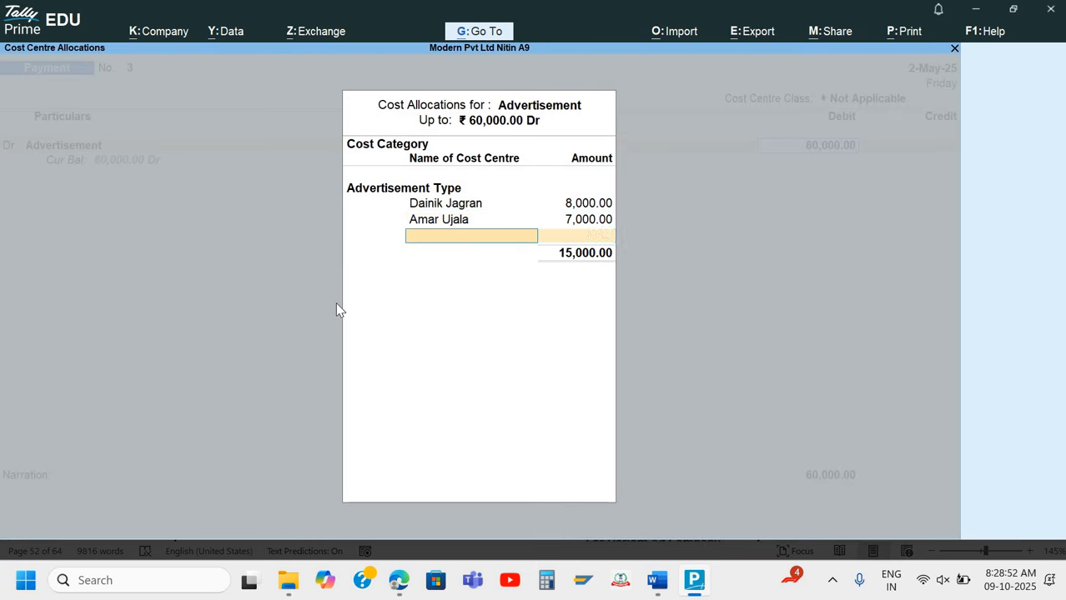
- Add the I Next cost centre under Advertisement Type with an amount of 5,000
text(I)
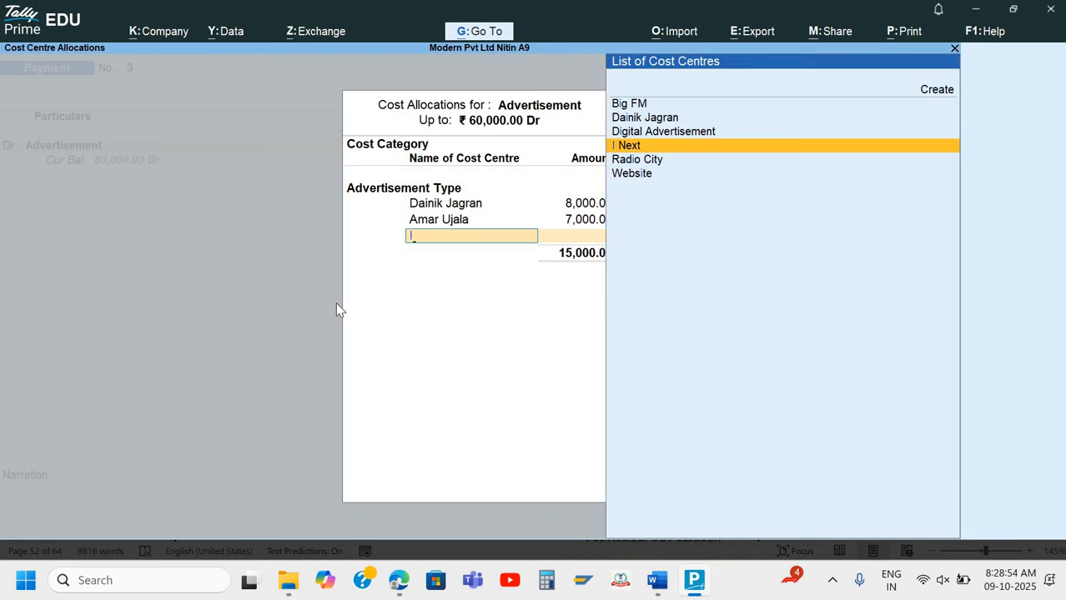
key(Return)
text(6)
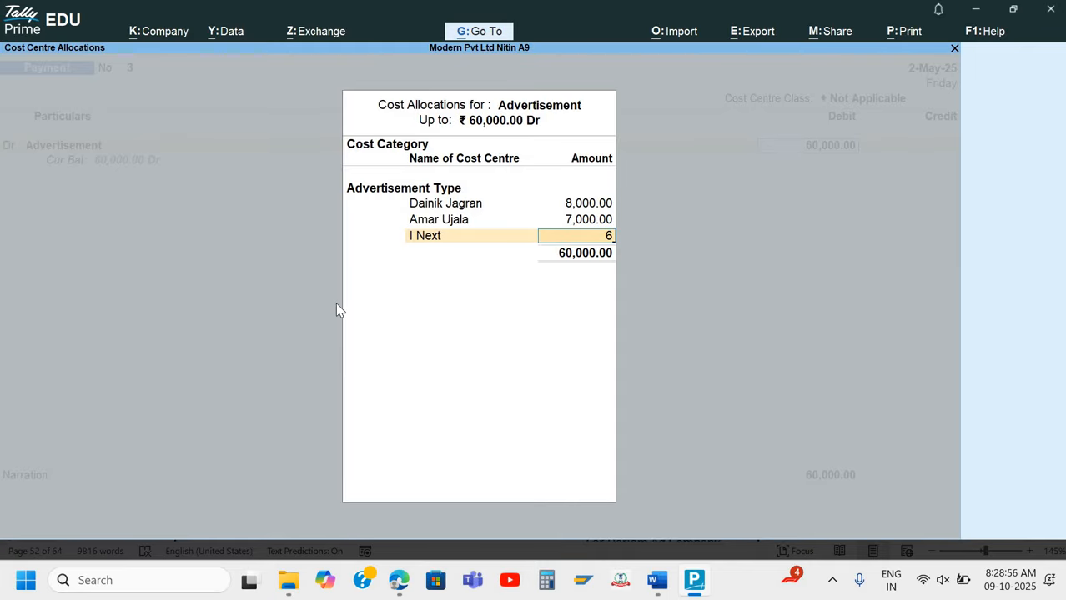
key(BackSpace)
text(5000)
key(Return)
- Consult the Word invoice for the remaining items and allocate 5,000 to the Website cost centre in TallyPrime
key(alt+Tab)
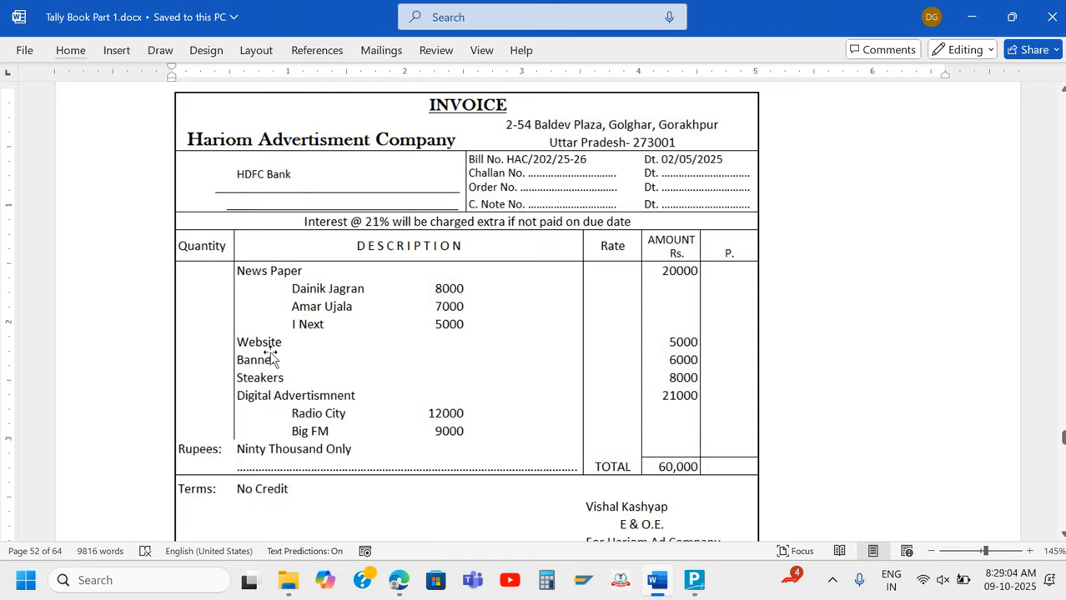
key(alt+Tab)
text(W)
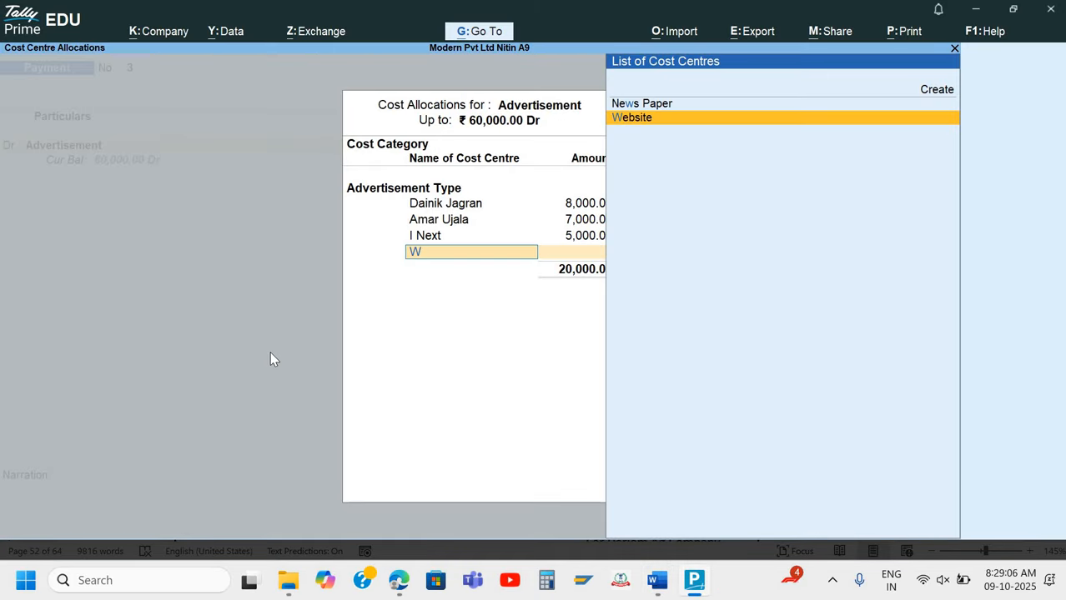
key(Return)
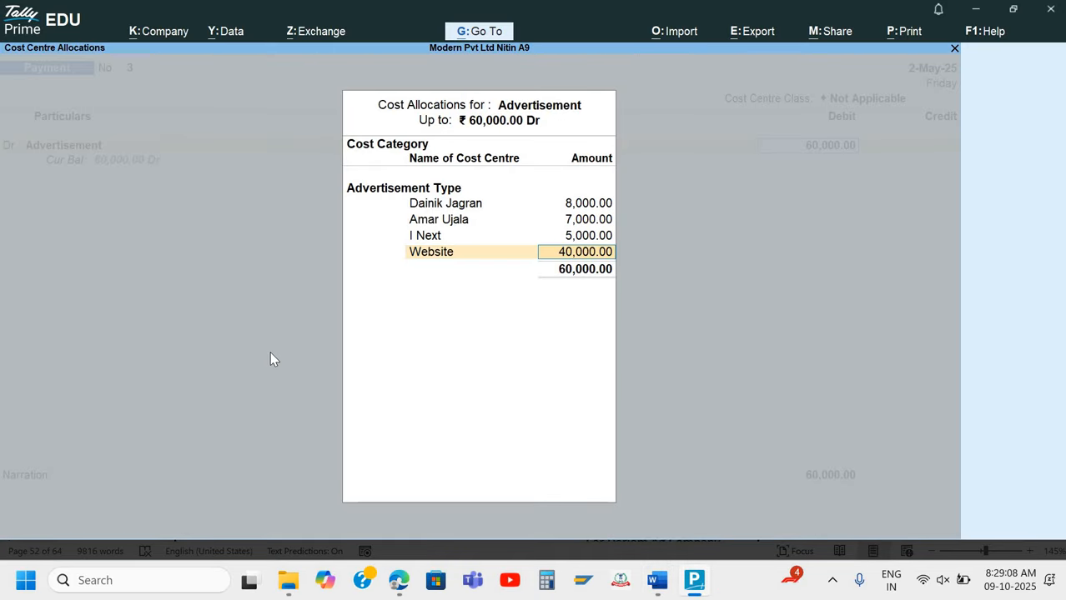
text(5,)
text(000)
key(Return)
- Allocate 6,000 to Banner and 8,000 to Steaker, checking the Steaker amount on the Word invoice
text(B)
key(Return)
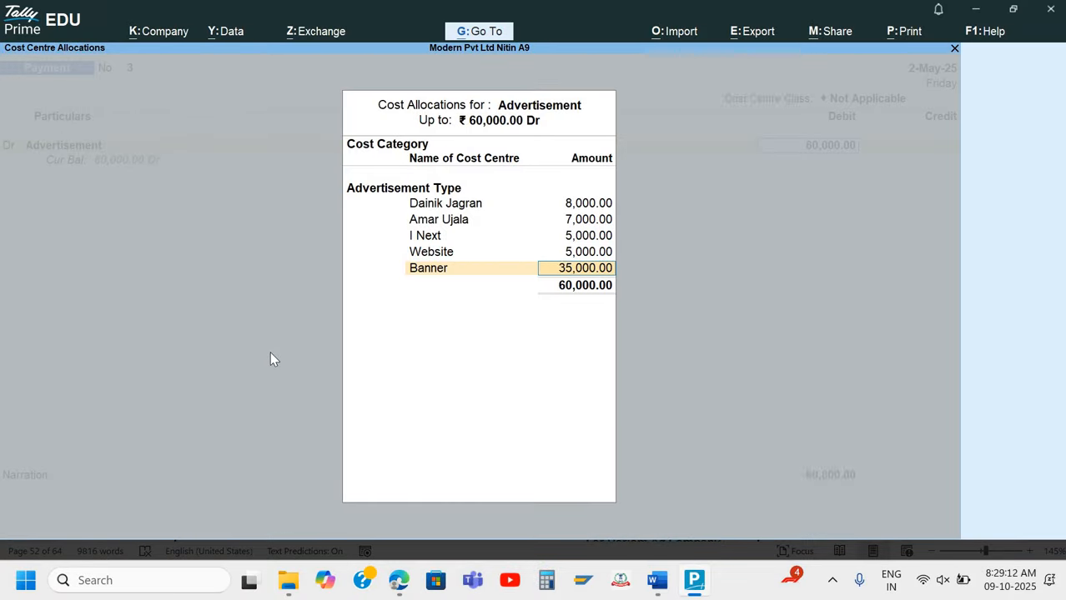
text(6000)
key(Return)
text(St)
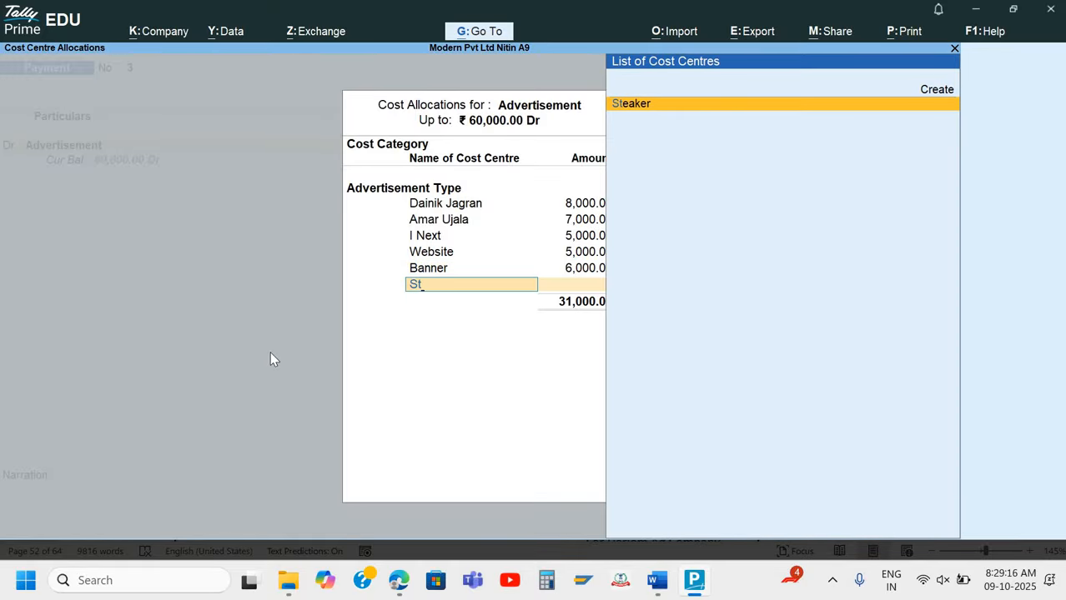
key(Return)
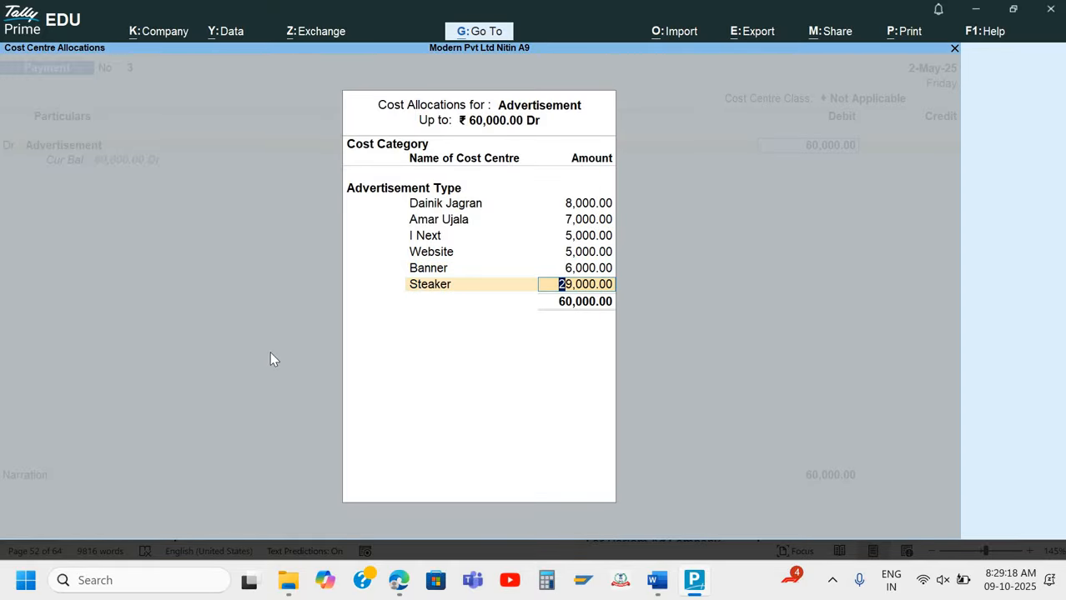
key(alt+Tab)
key(alt+Tab)
text(8000)
key(Return)
- Check the digital advertisement lines on the Word invoice and allocate 12,000 to the Radio City cost centre in TallyPrime
key(alt+Tab)
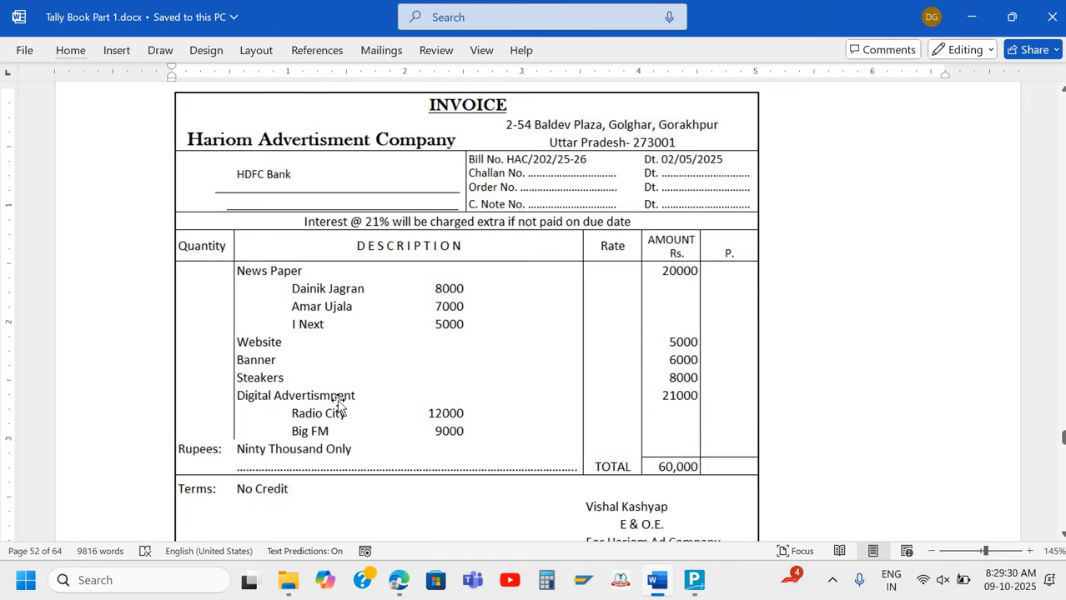
scroll(371, 399, down, 1)
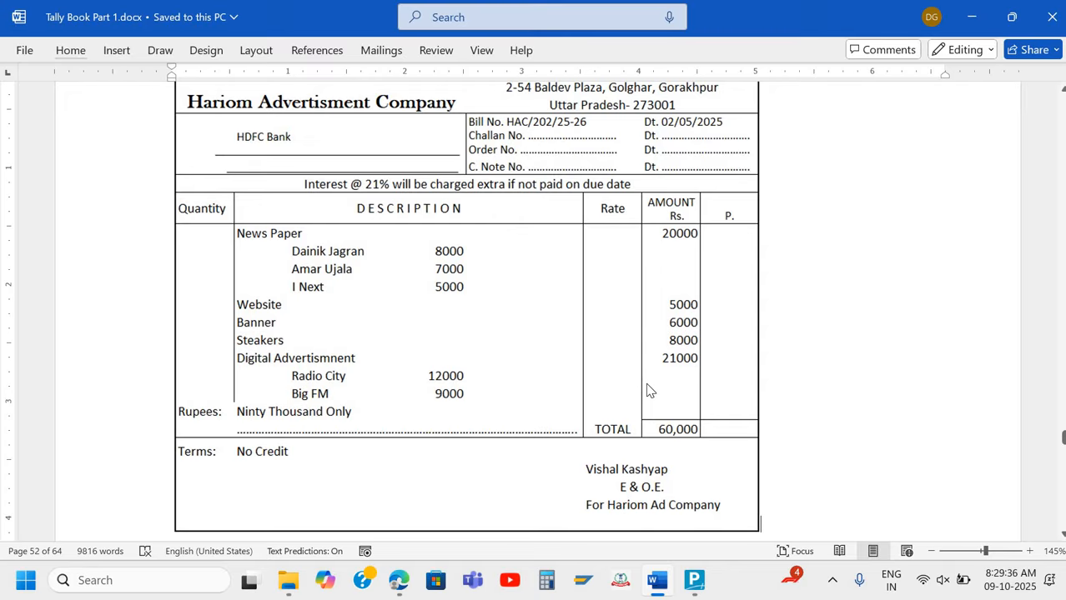
key(alt+Tab)
text(R)
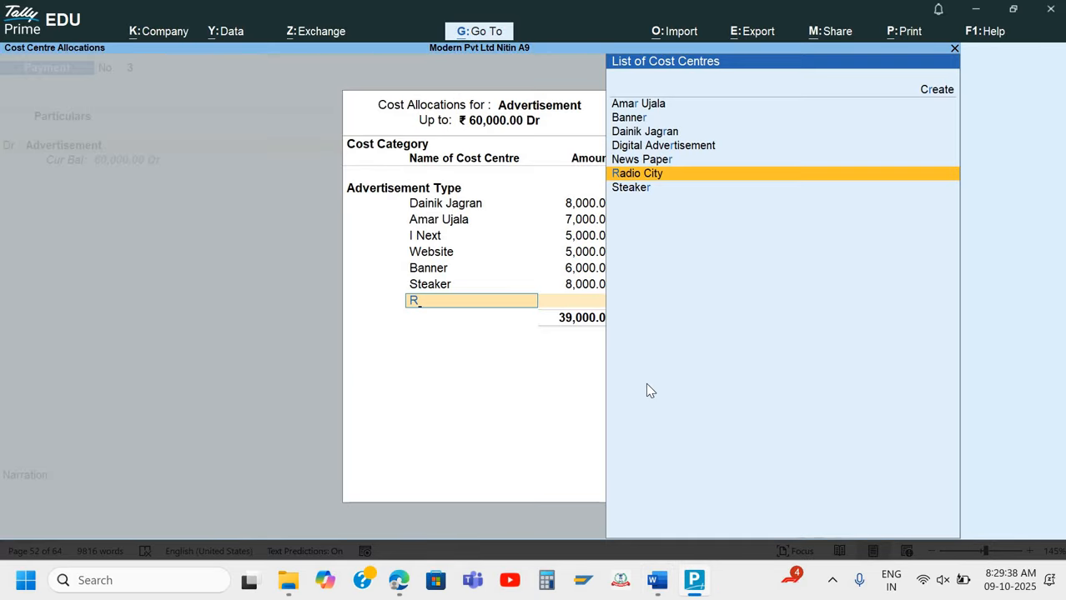
key(Return)
key(Return)
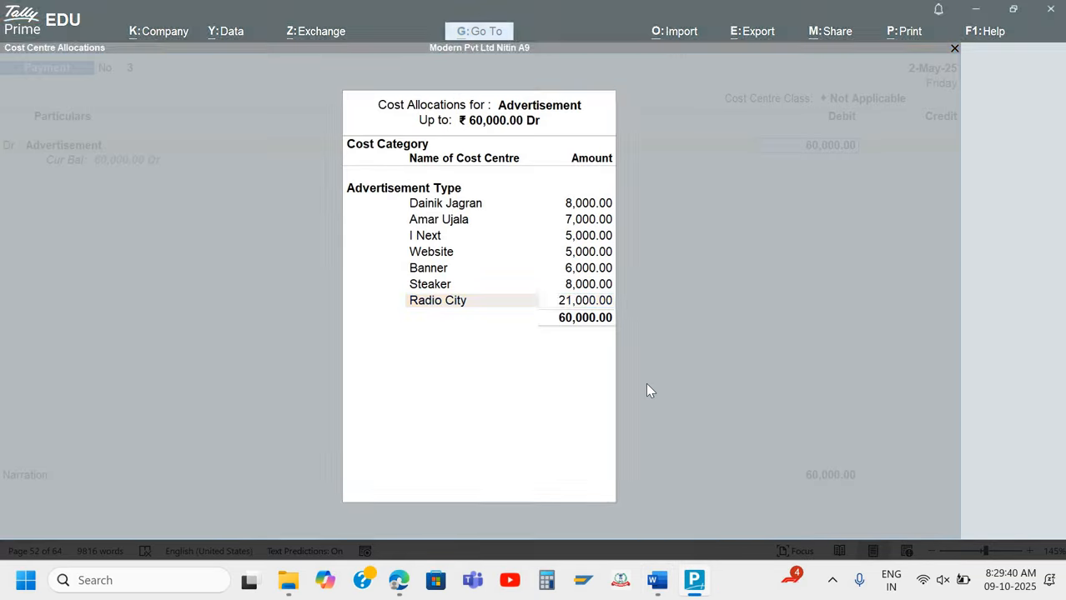
key(alt+Tab)
text(12)
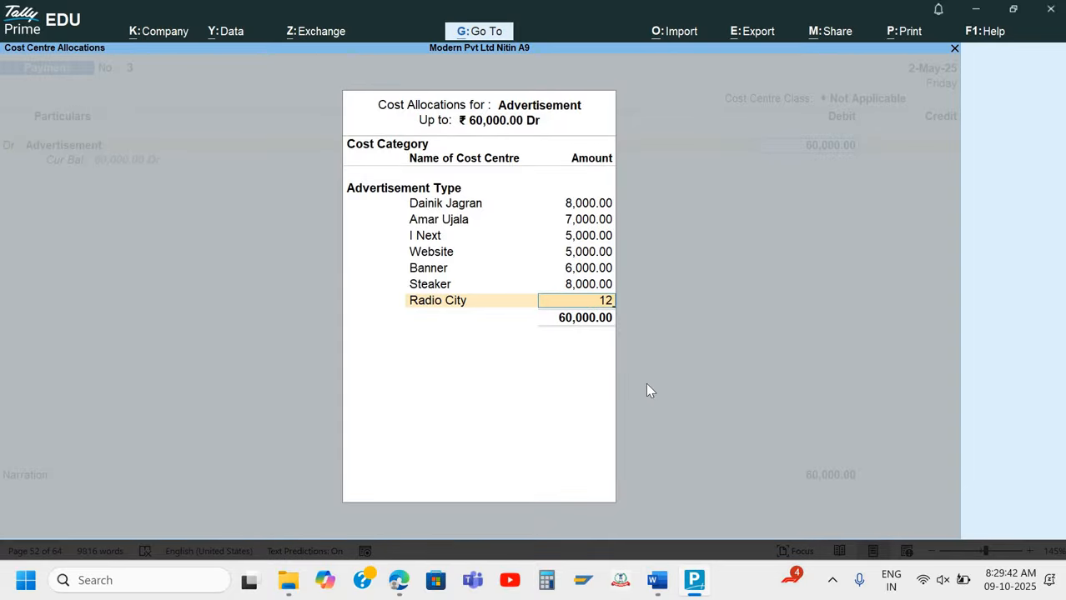
text(,000)
key(Return)
- Allocate the remaining 9,000 to Big FM and accept the Advertisement cost centre allocations
text(B)
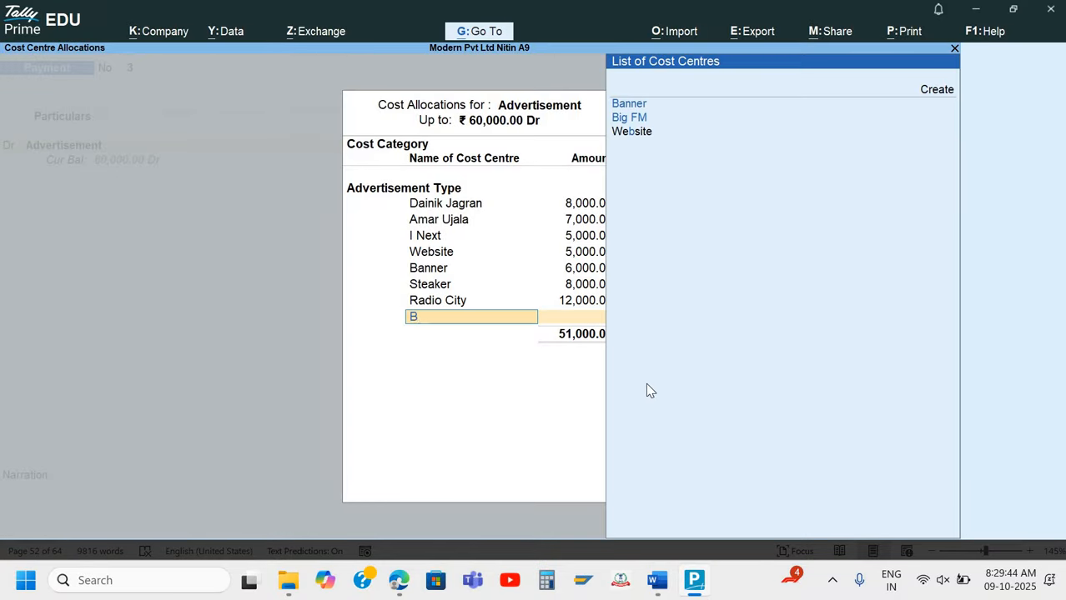
key(Down)
key(Return)
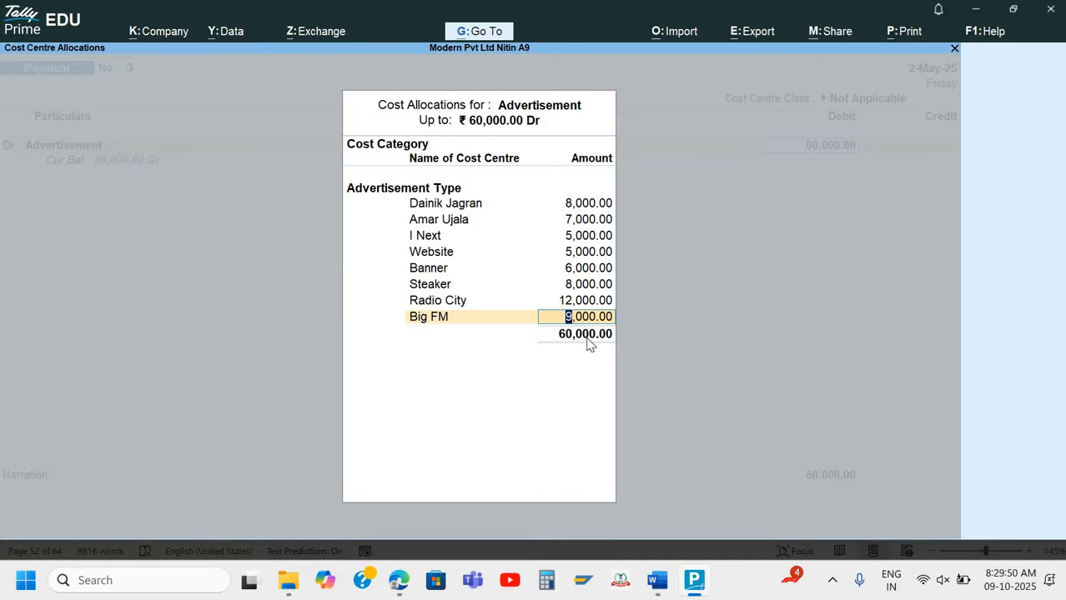
key(Return)
key(Return)
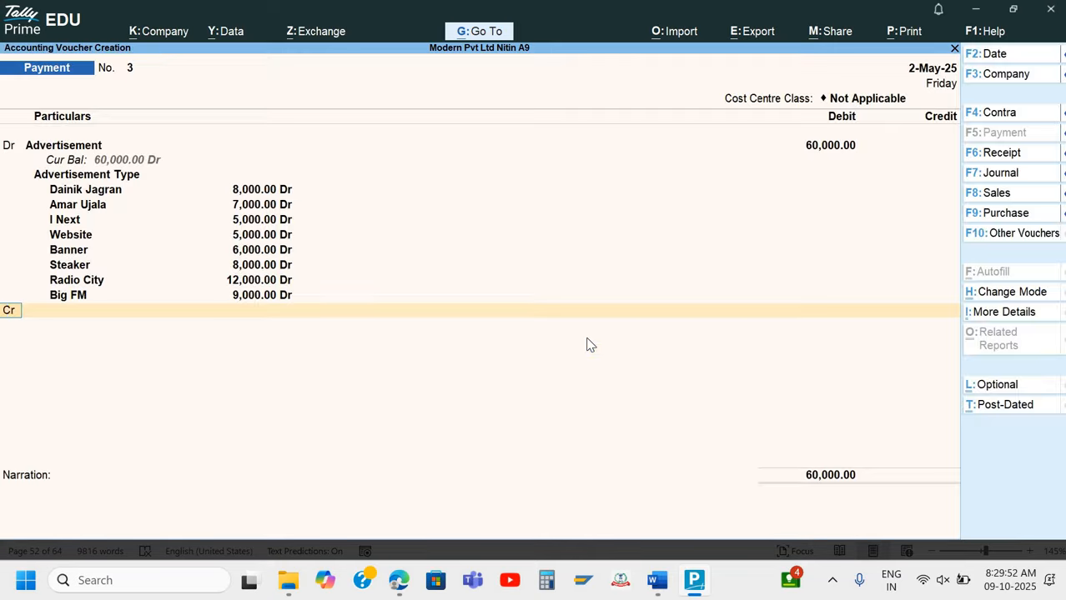
- Check the paying bank on the Word invoice, credit HDFC bank with 60,000 and keep Cheque as the transaction type
key(Return)
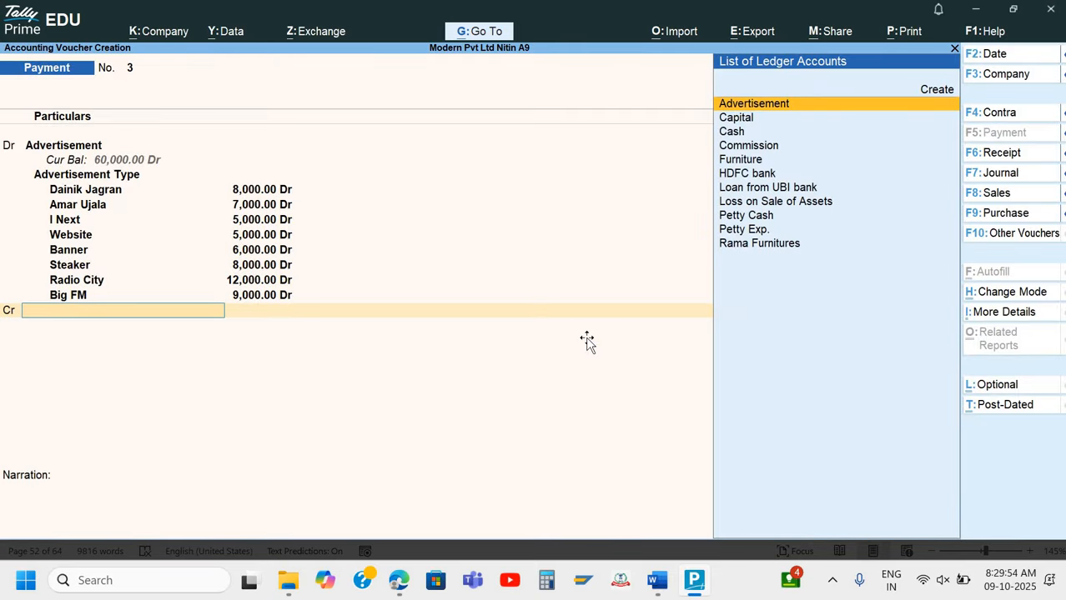
key(alt+Tab)
key(alt+Tab)
text(H)
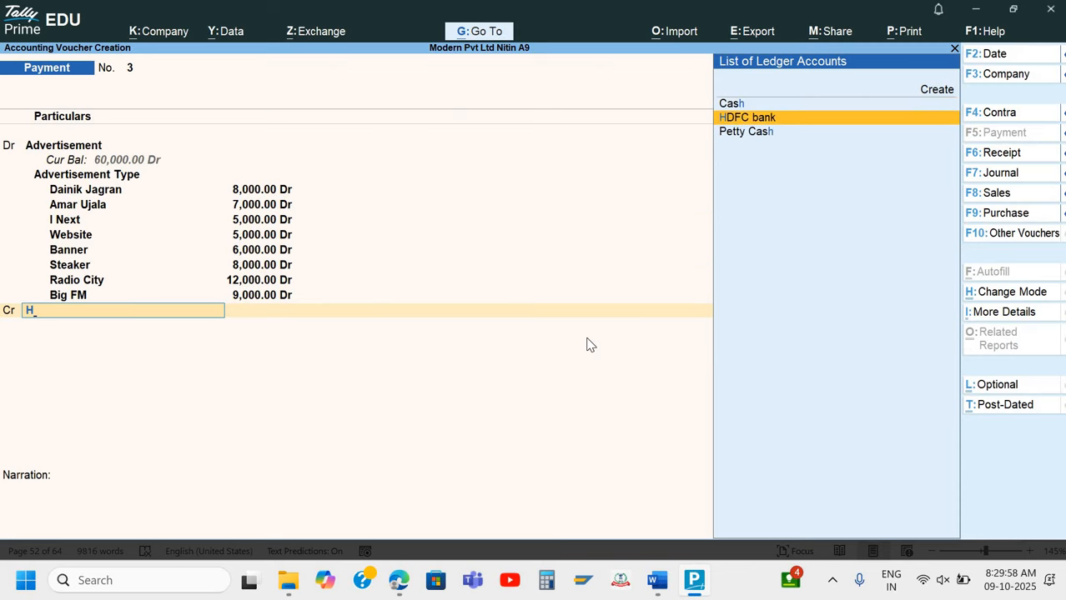
key(Return)
key(Return)
key(Return)
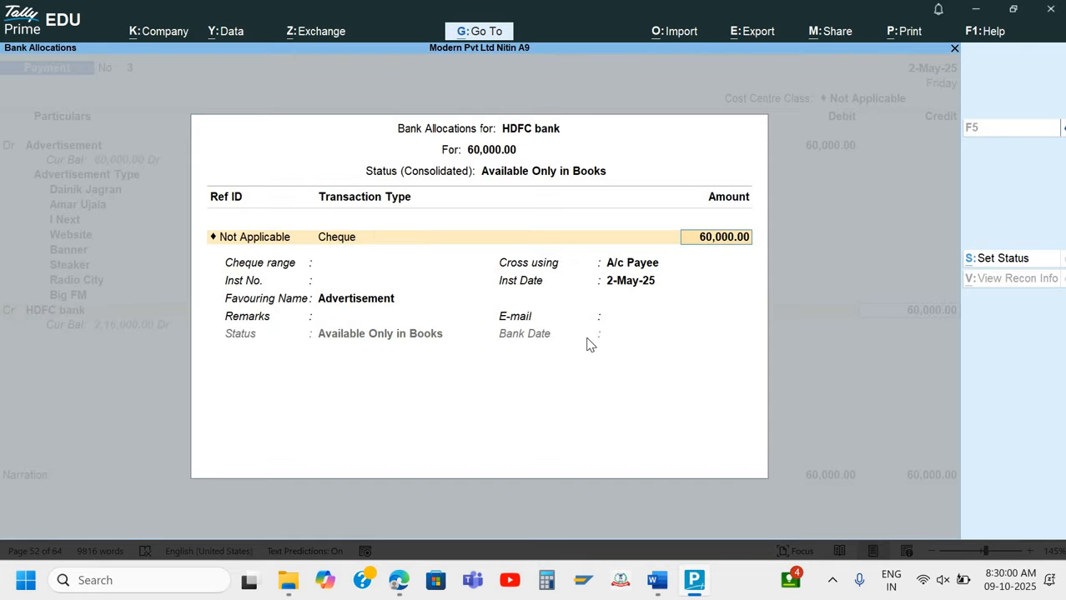
- Keep the cheque range Not Applicable, enter the instrument number from the HDFC cheque in Word and accept the 2-May-25 instrument date
key(Return)
key(Return)
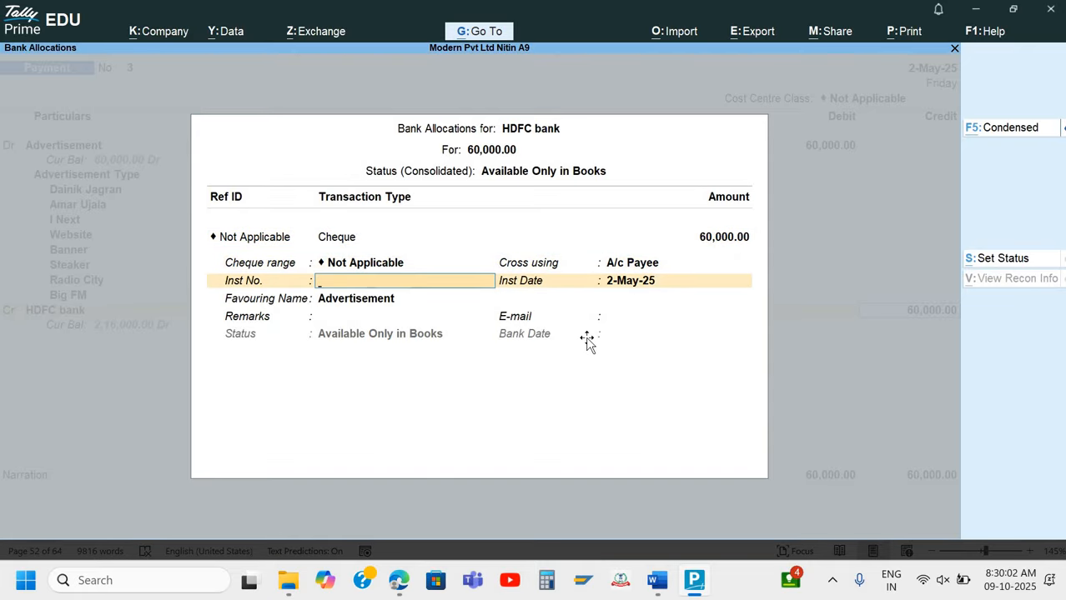
key(alt+Tab)
scroll(587, 342, down, 4)
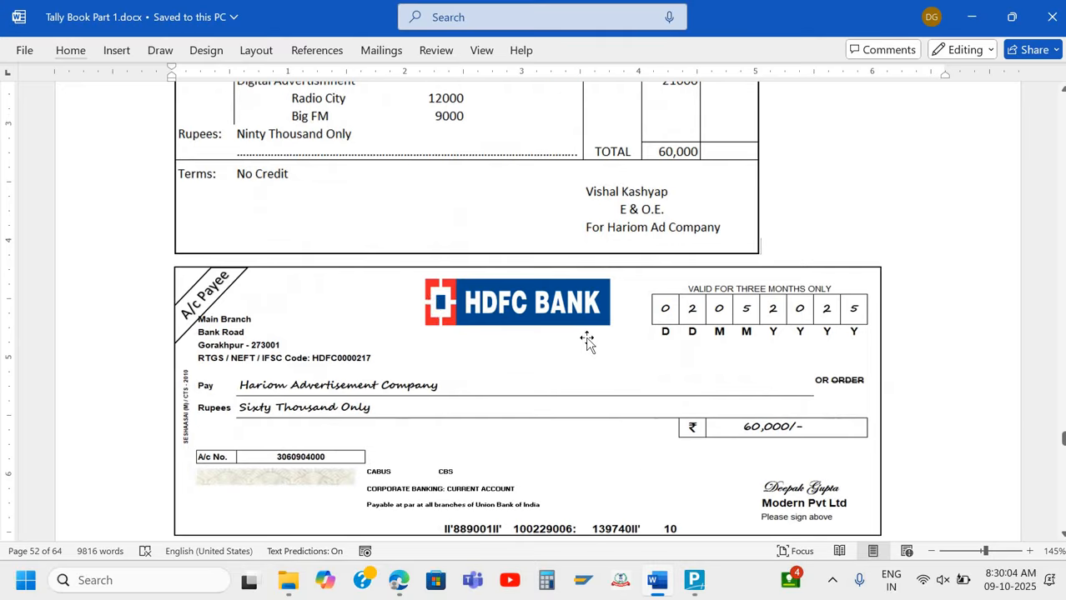
scroll(328, 347, down, 1)
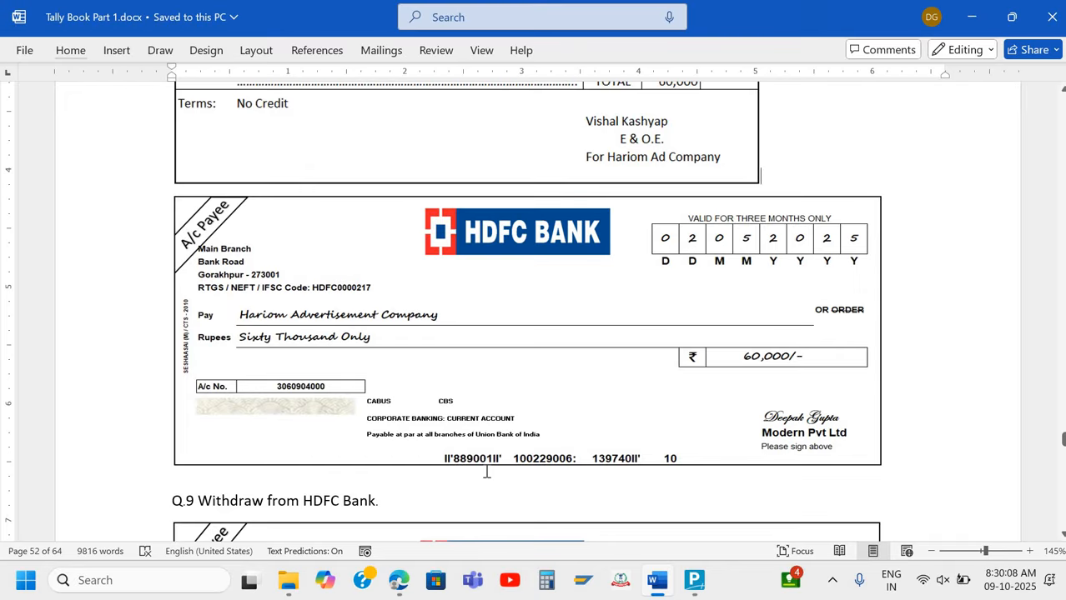
key(alt+Tab)
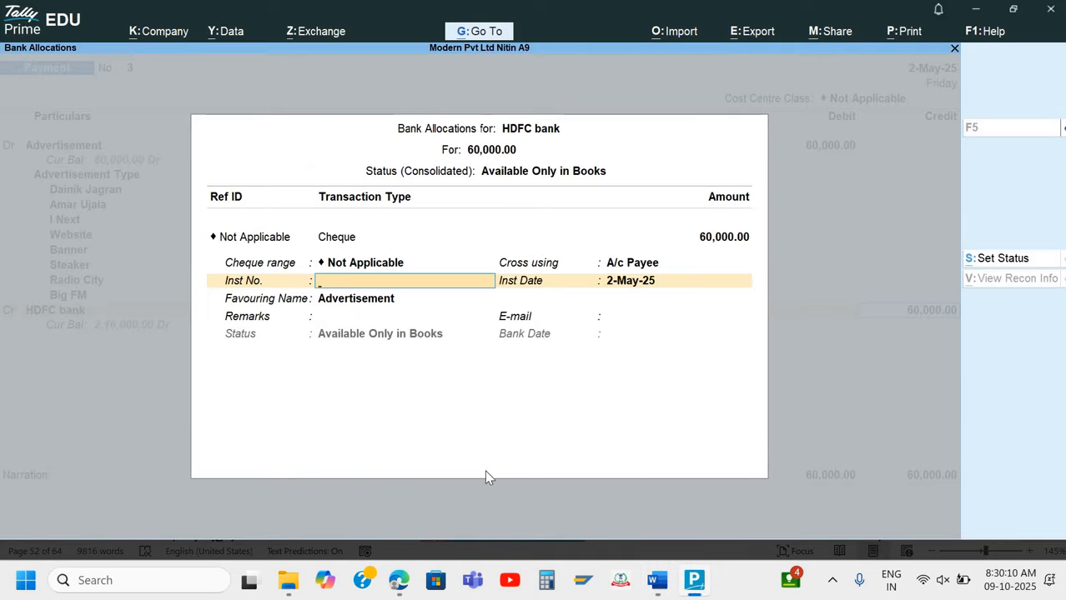
text(889001)
key(Return)
key(Return)
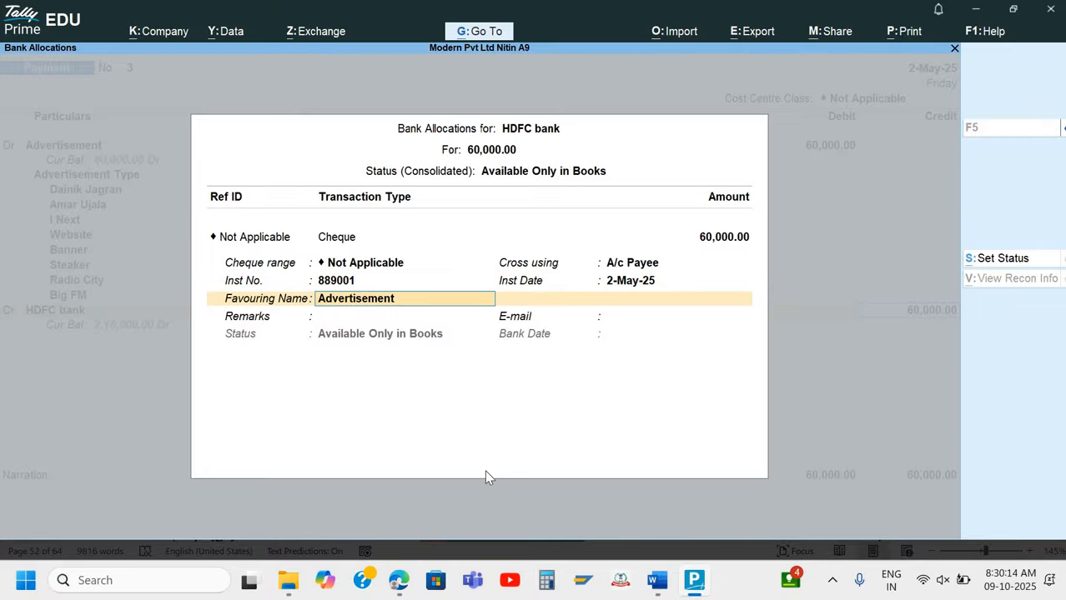
- Check the payee on the Word cheque, set the favouring name to Hariom Advertisement Company and leave the remarks and e-mail blank in TallyPrime
key(alt+Tab)
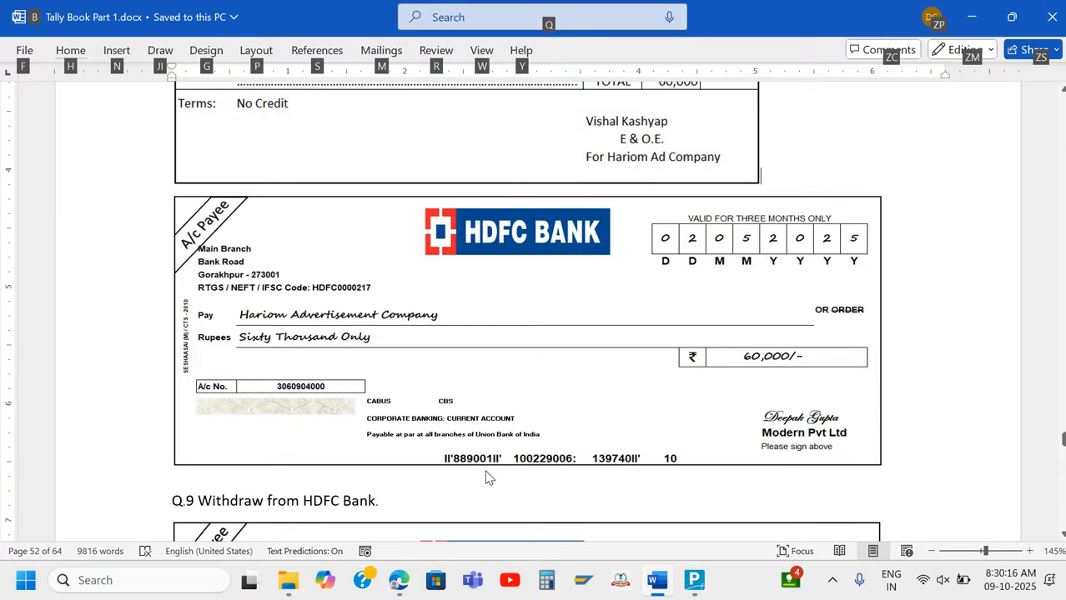
key(alt+Tab)
text(Ha)
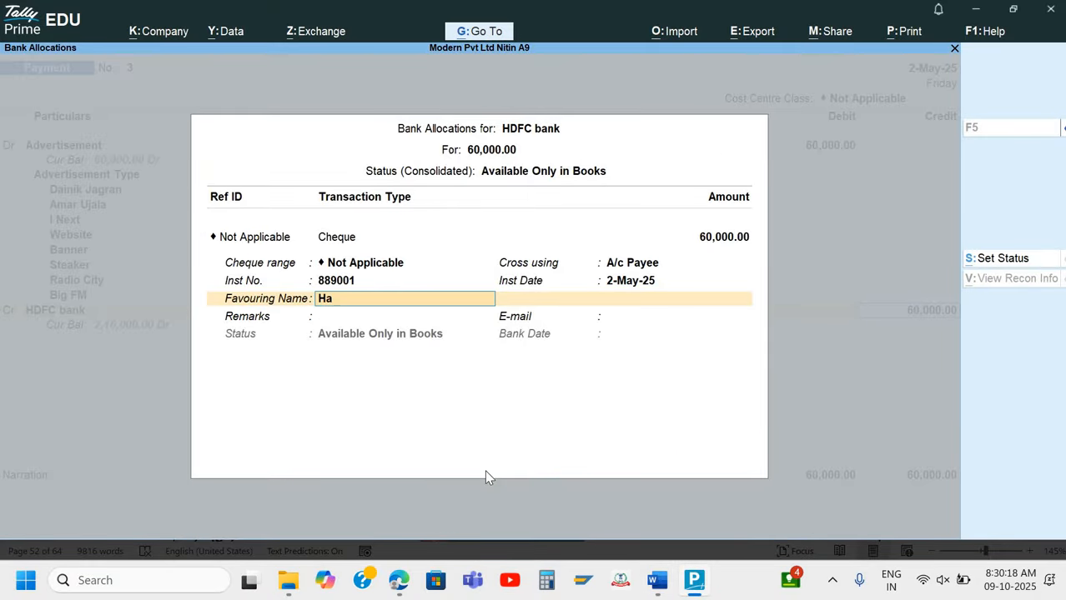
text(riom Advert)
text(isement)
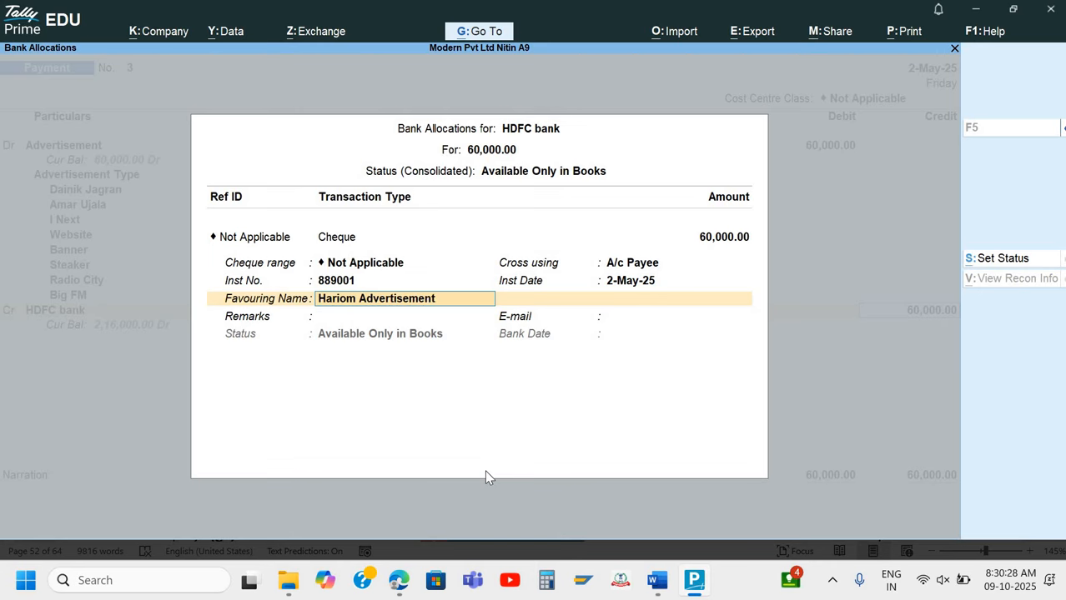
key(alt+Tab)
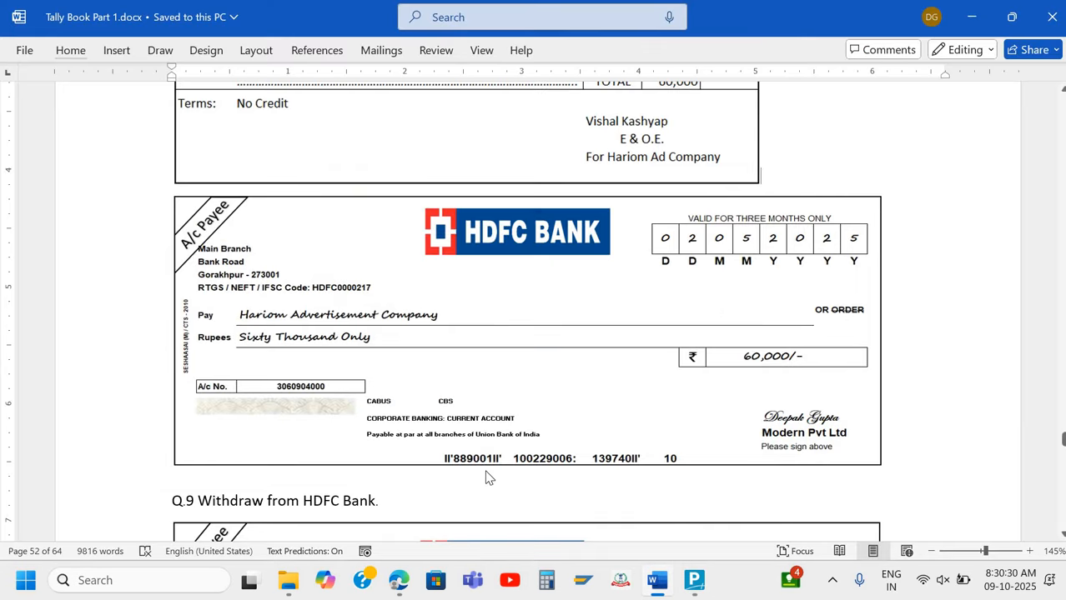
key(alt+Tab)
text(Compa)
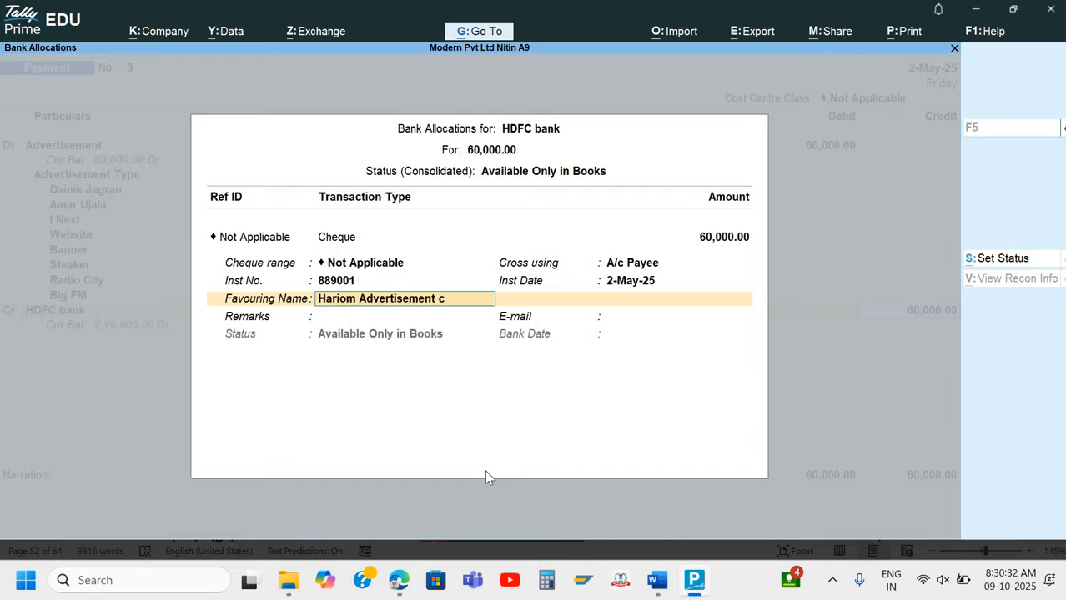
text(ny)
key(Return)
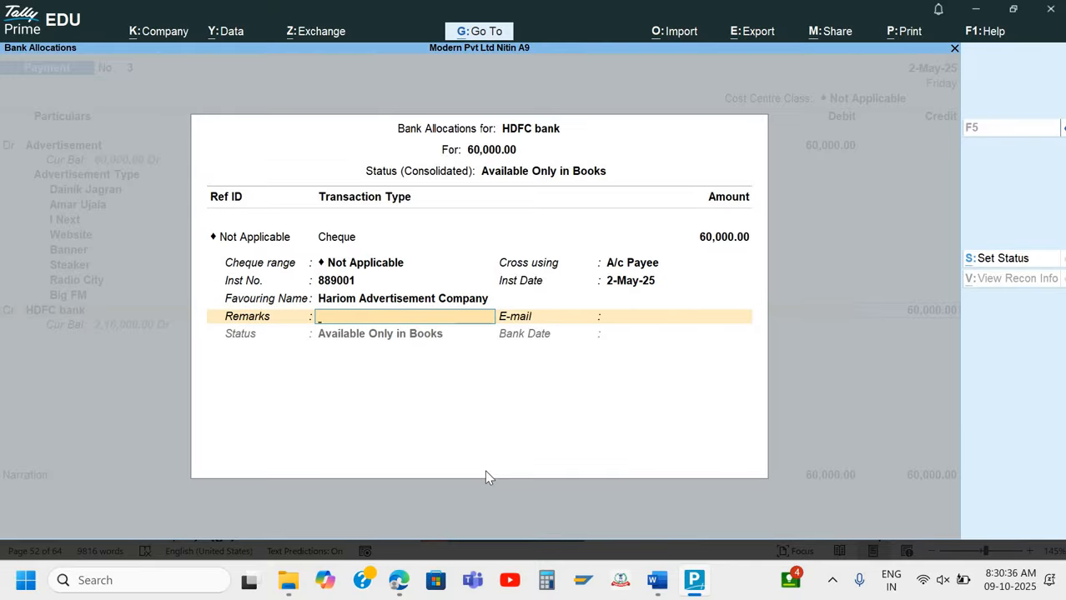
key(Return)
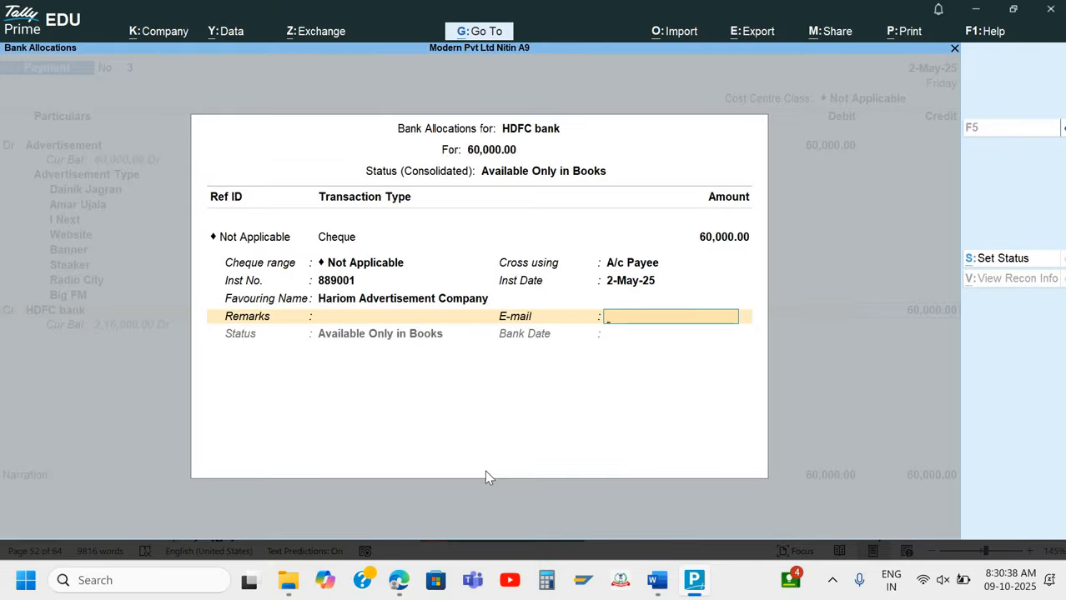
key(Return)
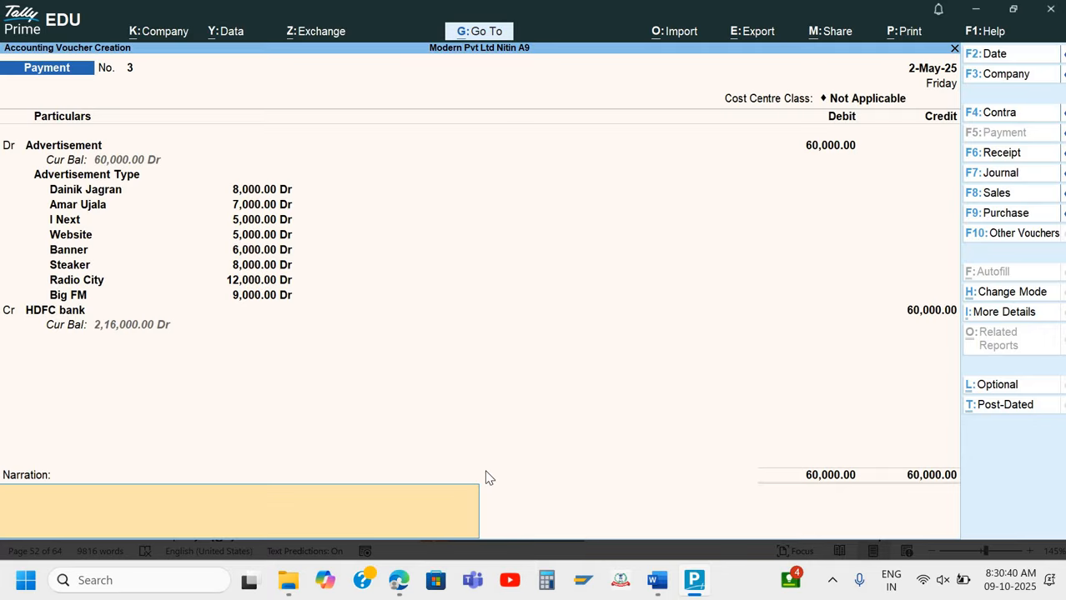
- Enter the narration "Being payment made" and save the 60,000 advertisement payment voucher
text(Being payment madr)
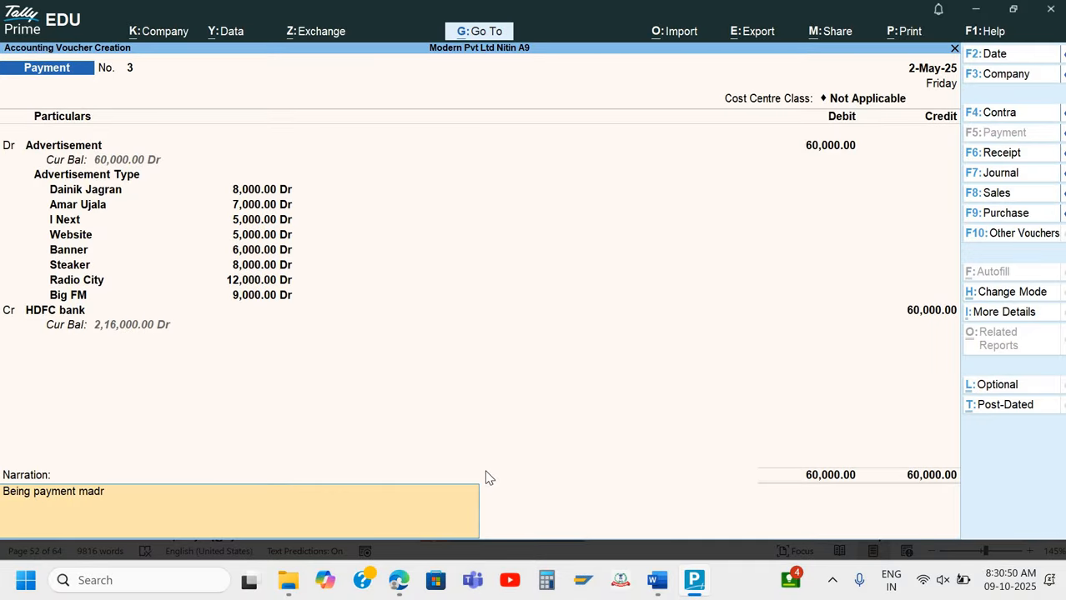
key(BackSpace)
text(e)
key(Return)
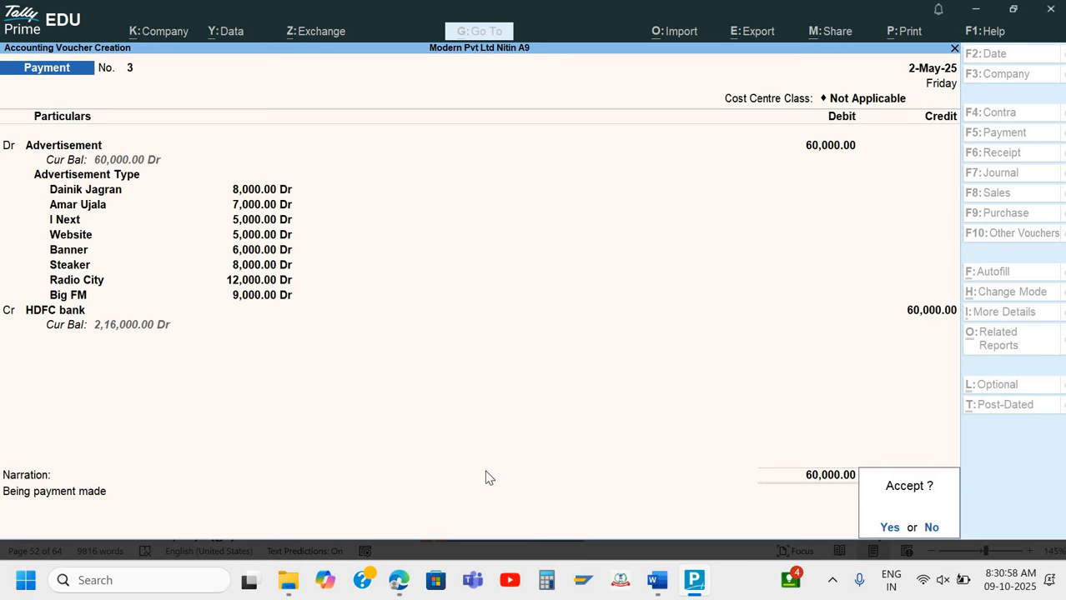
key(Return)
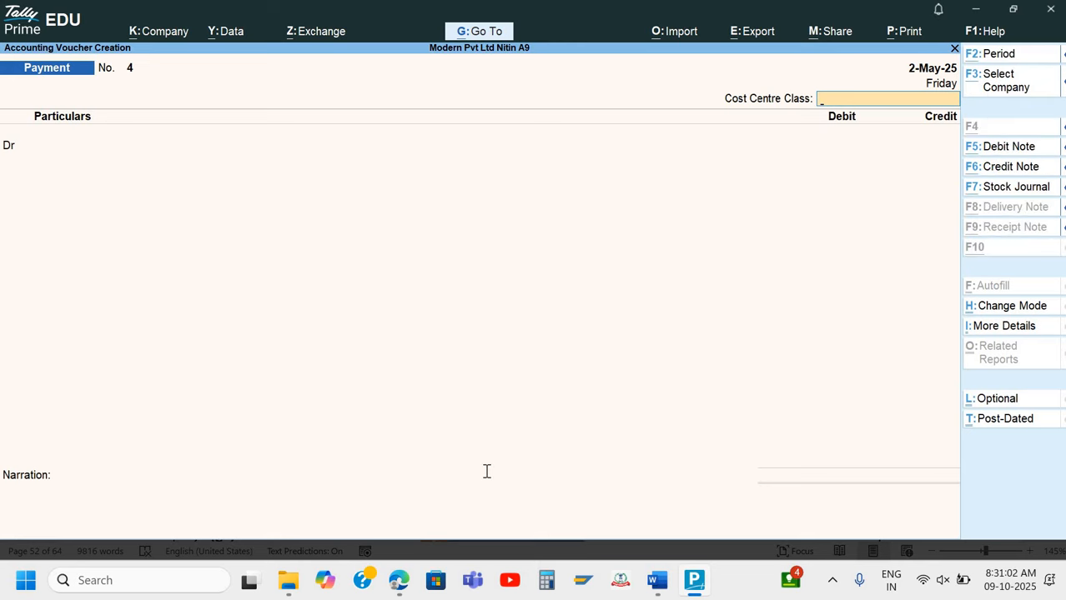
- Switch to Word to look over the Q.8 cheque and the Q.9 HDFC Bank withdrawal, and return to TallyPrime
key(alt+Tab)
scroll(485, 473, down, 2)
scroll(486, 474, down, 3)
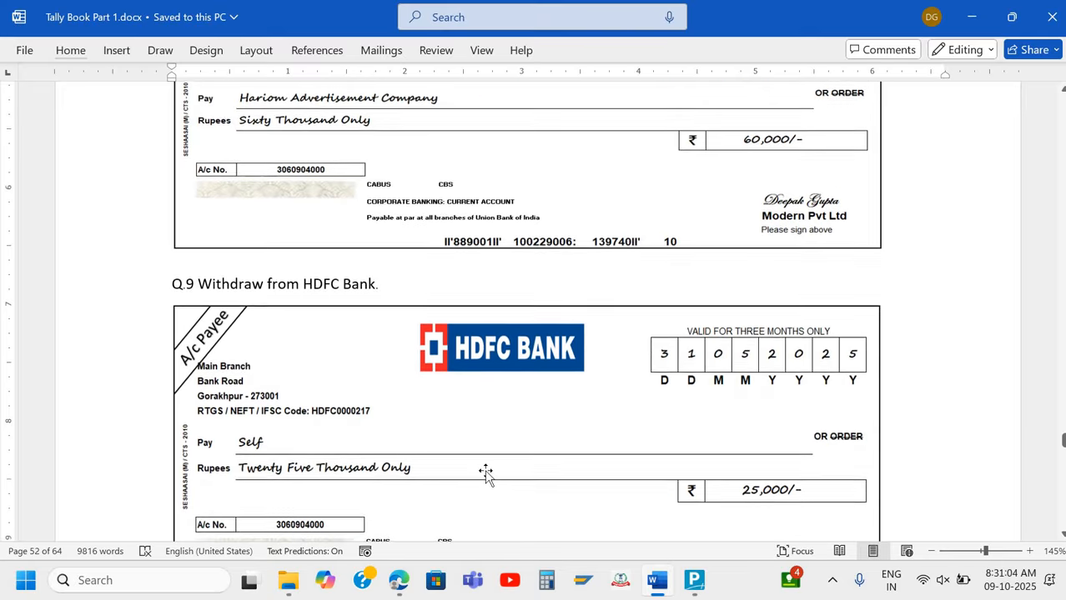
scroll(485, 473, up, 2)
scroll(485, 474, up, 2)
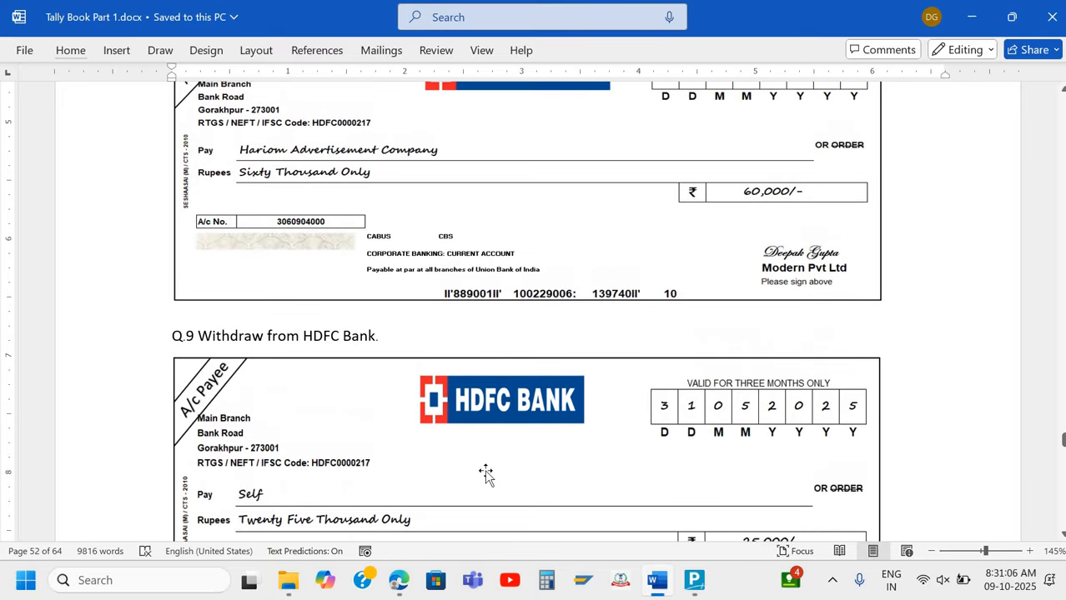
scroll(485, 473, up, 1)
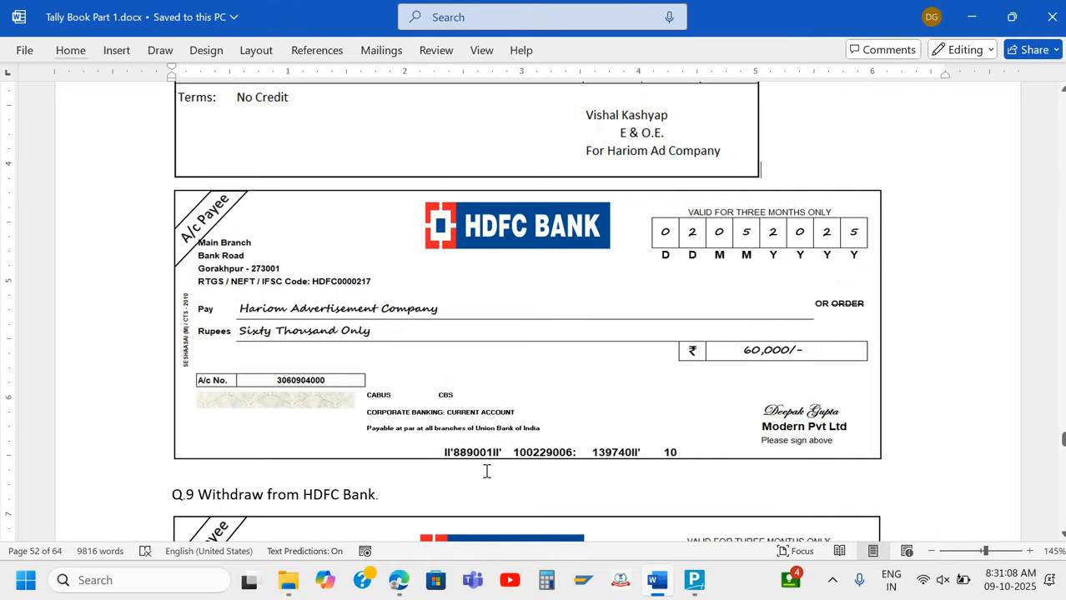
key(alt+Tab)
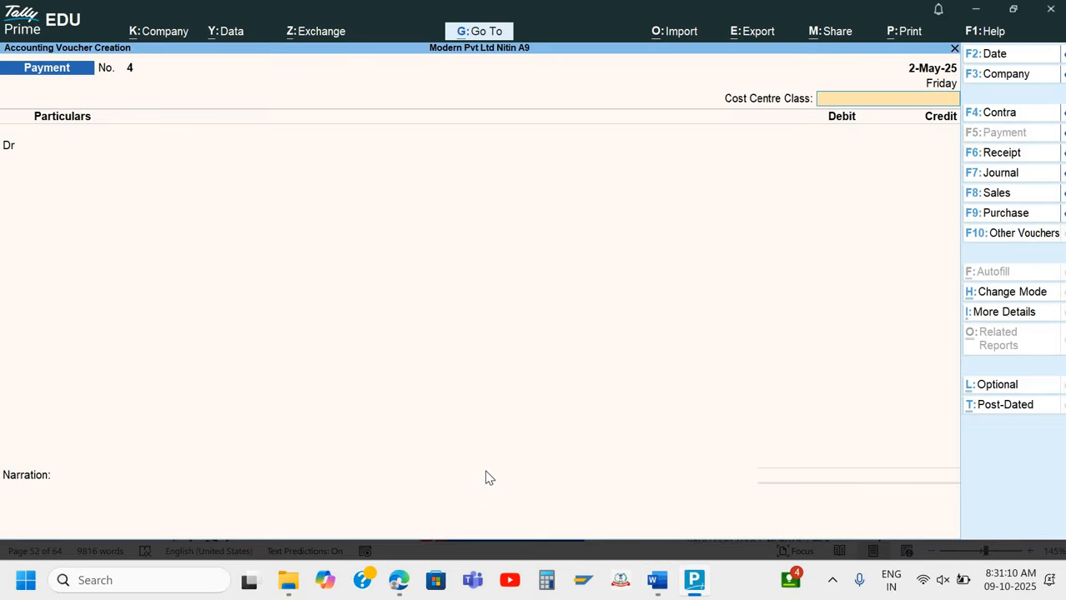
- Leave the blank payment voucher and open the Profit & Loss A/c in detailed format
key(Escape)
key(Up)
key(Up)
key(Up)
key(Down)
key(Down)
key(Down)
key(Down)
key(Down)
key(Down)
key(Down)
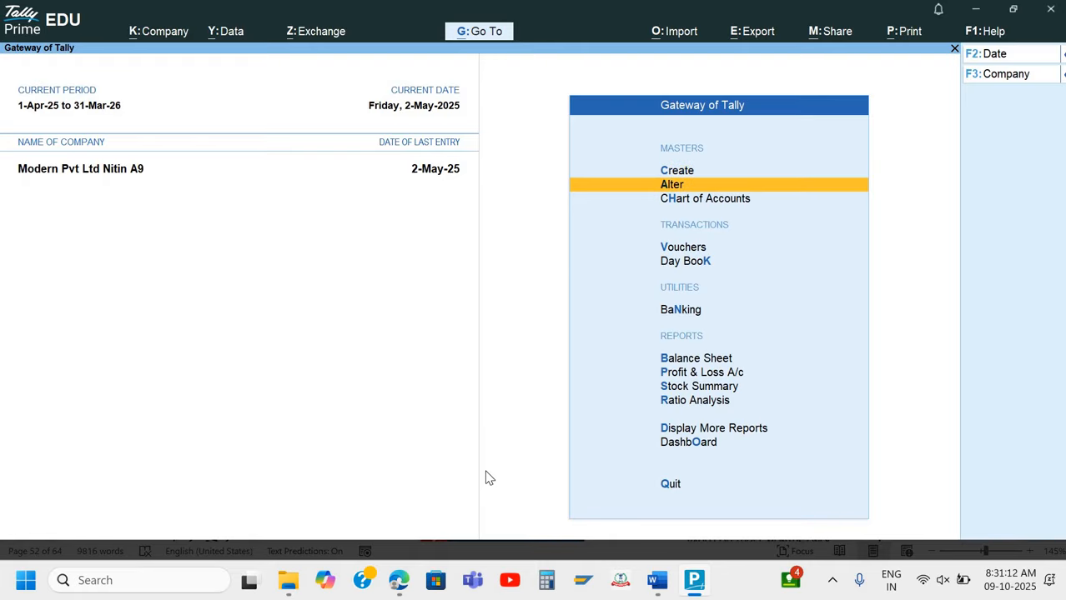
key(Return)
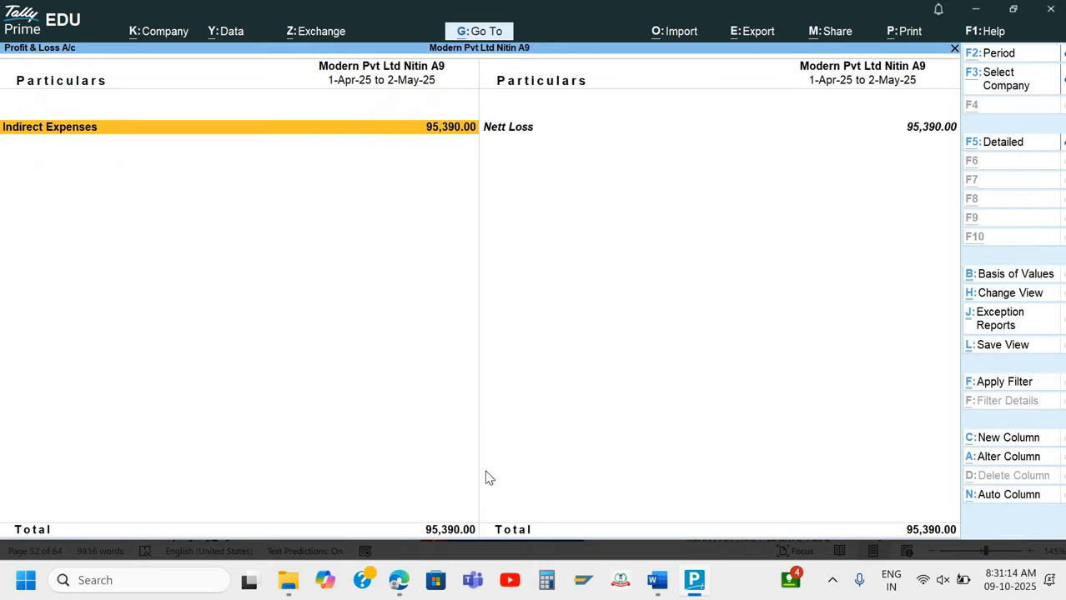
key(alt+F5)
- Examine the individual ledgers under Indirect Expenses in the Profit & Loss A/c, and return to the Gateway of Tally
key(Down)
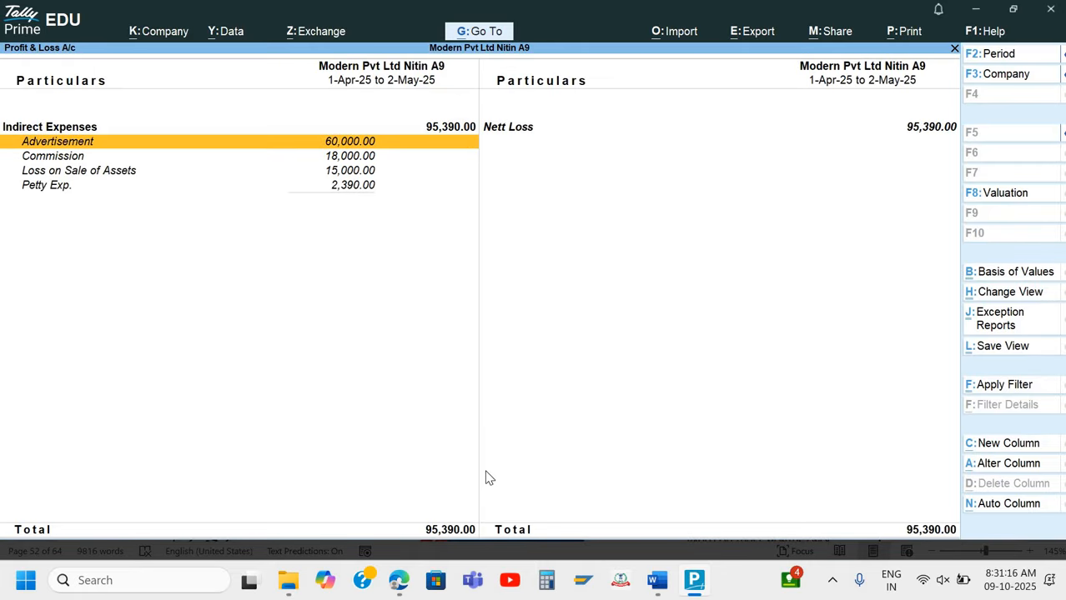
key(Down)
key(Down)
key(Down)
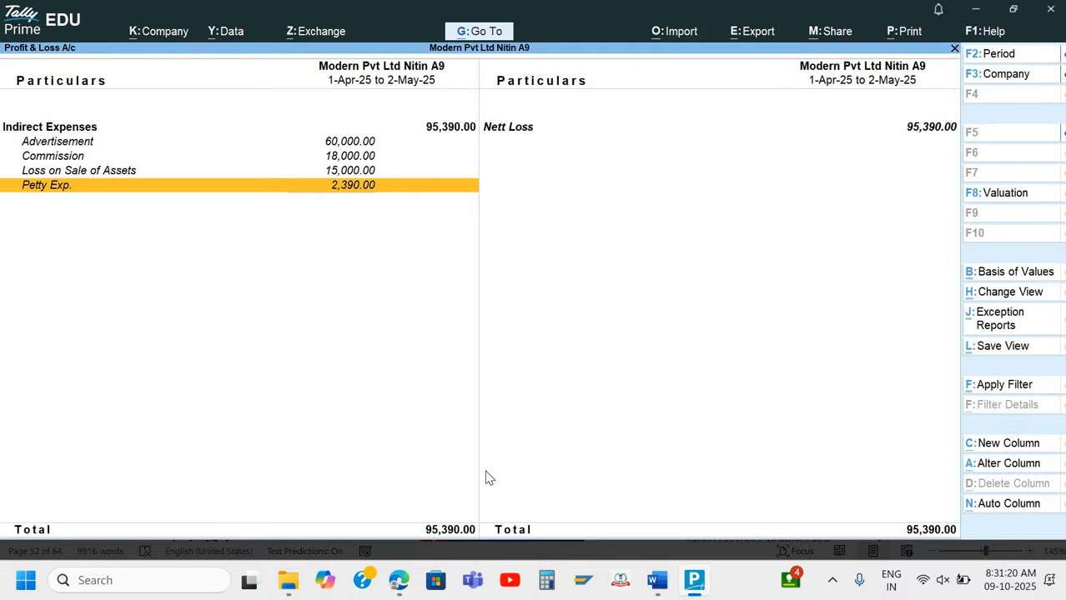
key(Up)
key(Up)
key(Up)
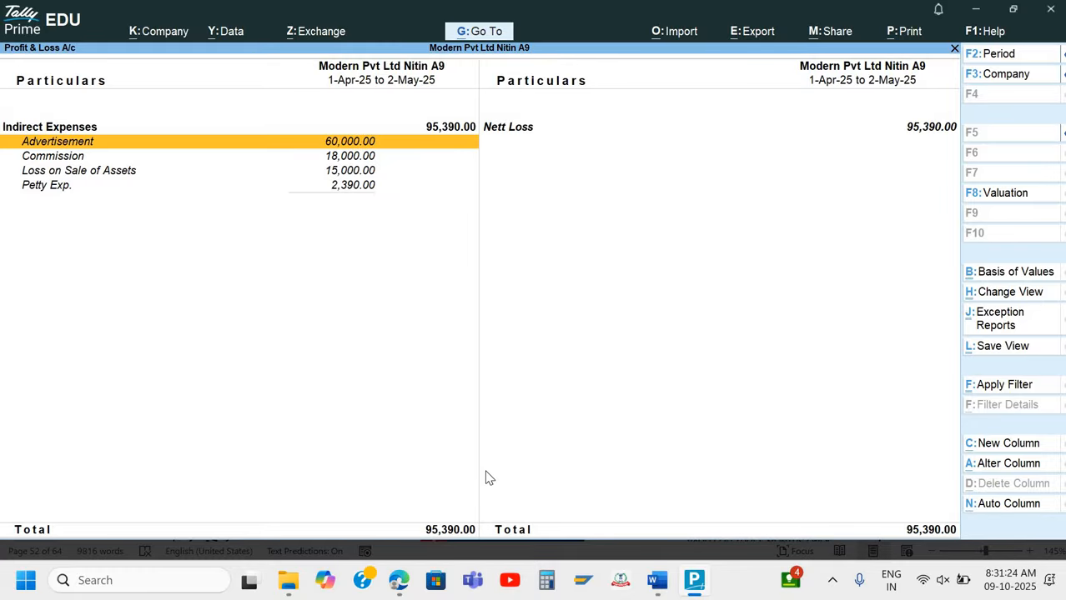
key(Down)
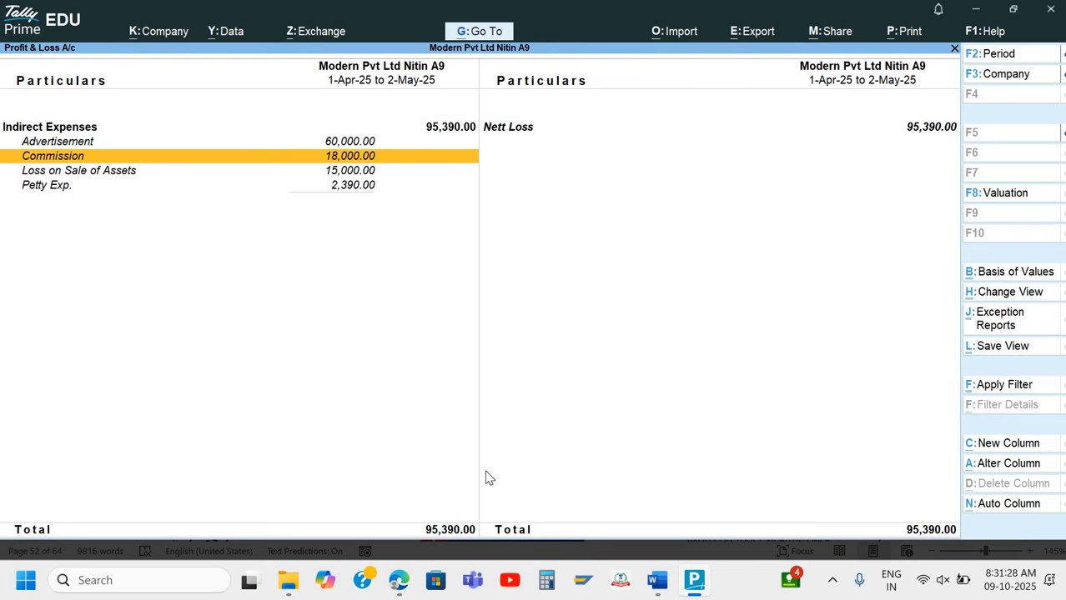
key(Escape)
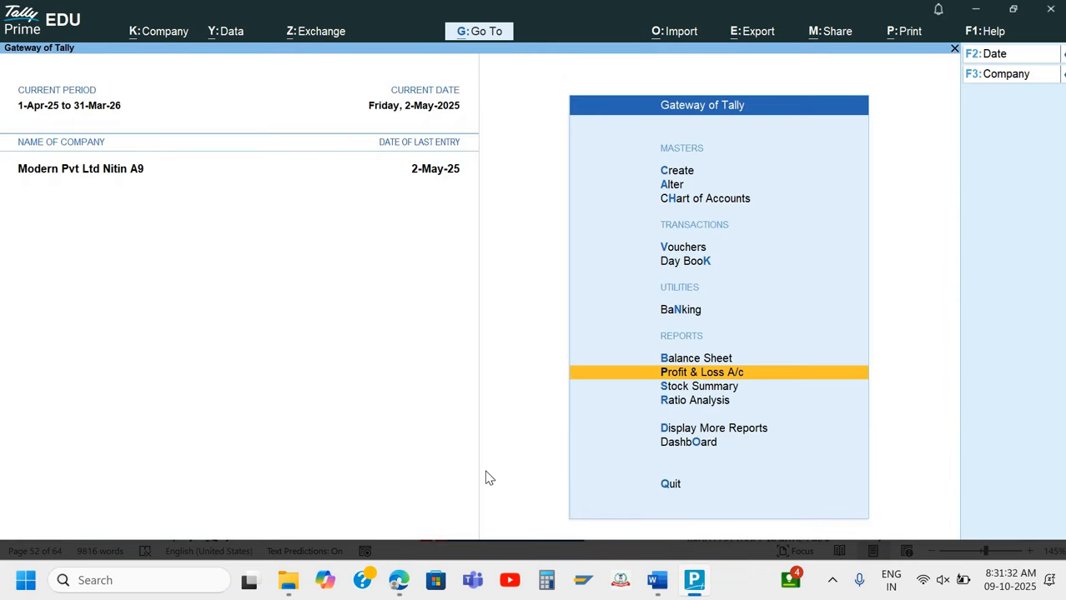
- Open the Cost Category Summary from the cost centre reports under Statements of Accounts
key(Down)
key(Down)
key(Down)
key(Return)
key(Down)
key(Down)
key(Down)
key(Down)
key(Down)
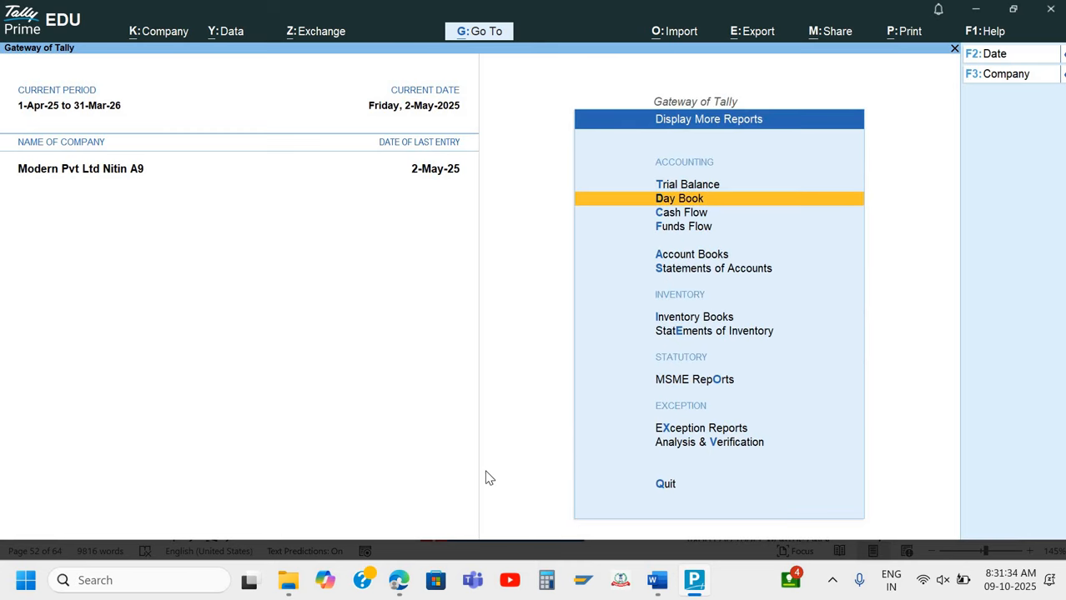
key(Return)
key(Down)
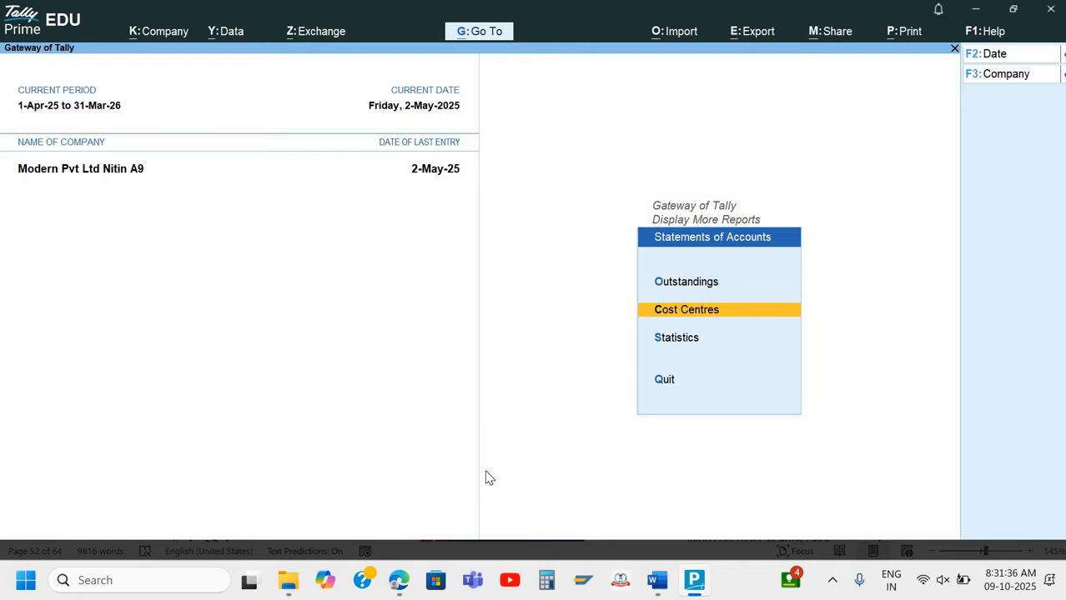
key(Return)
key(Return)
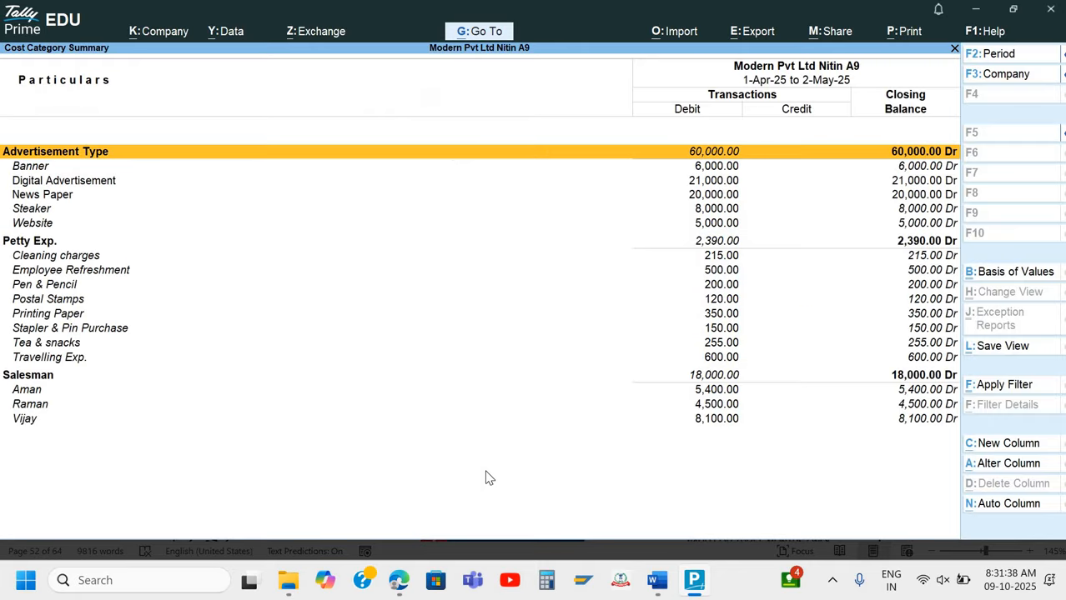
- Examine the cost centre amounts under Advertisement Type, Petty Exp. and Salesman in the Cost Category Summary
key(Down)
key(Down)
key(Down)
key(Down)
key(Down)
key(Down)
key(Down)
key(Down)
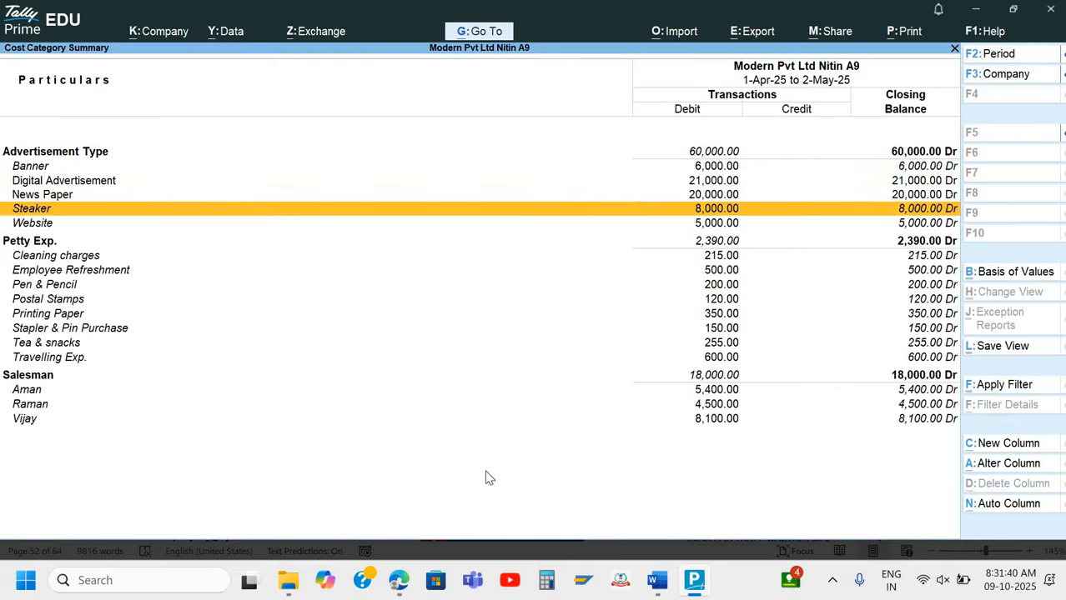
key(Down)
key(Down)
key(Down)
key(Down)
key(Down)
key(Down)
key(Down)
key(Down)
key(Down)
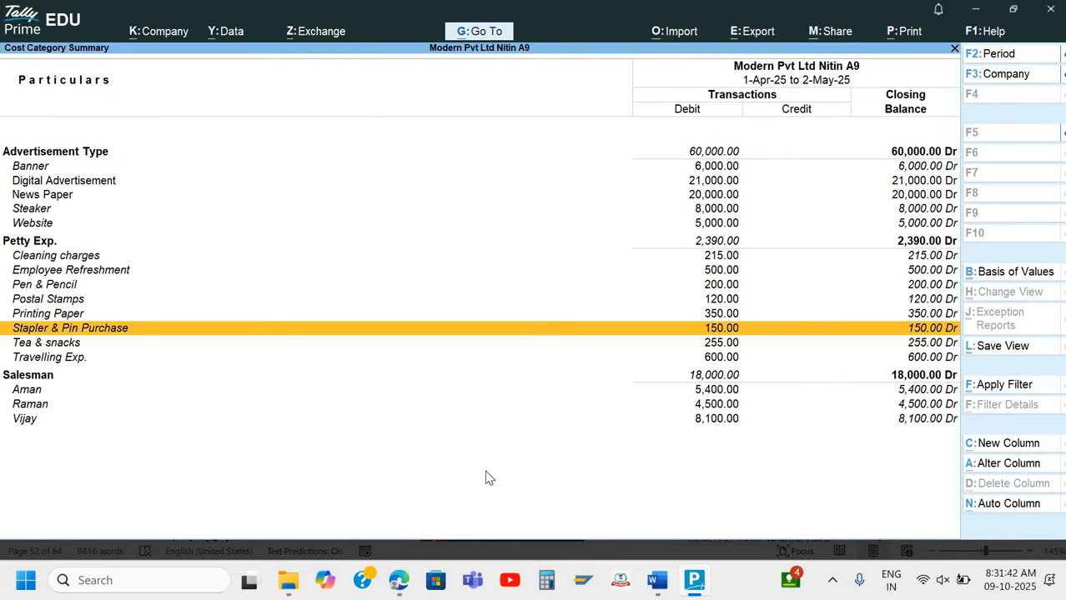
key(Down)
key(Up)
key(Up)
key(Up)
key(Up)
key(Up)
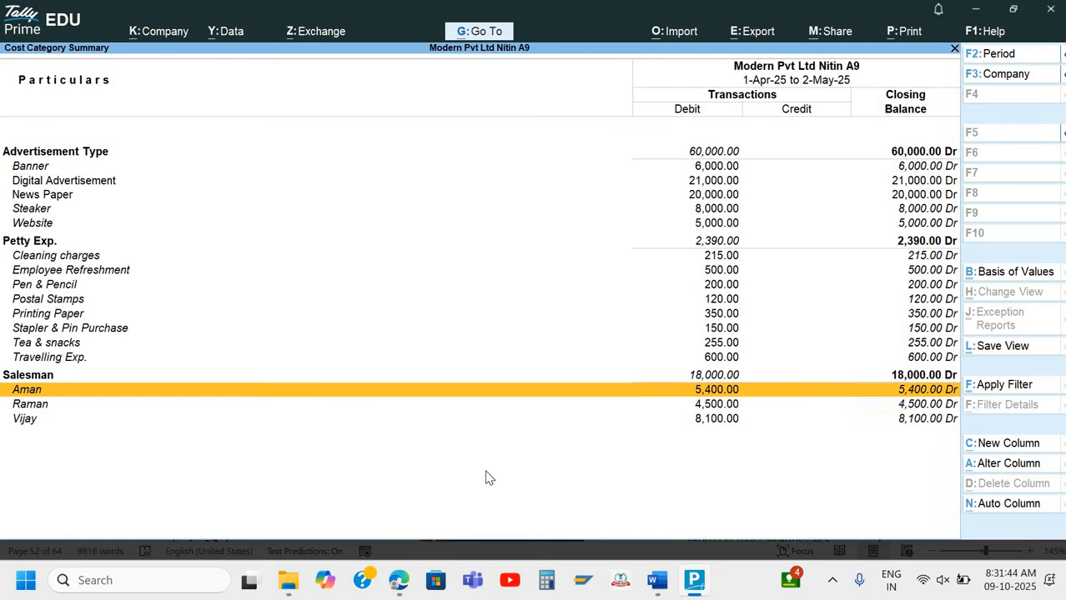
key(Up)
key(Up)
key(Up)
key(Up)
key(Up)
key(Up)
key(Up)
key(Up)
key(Up)
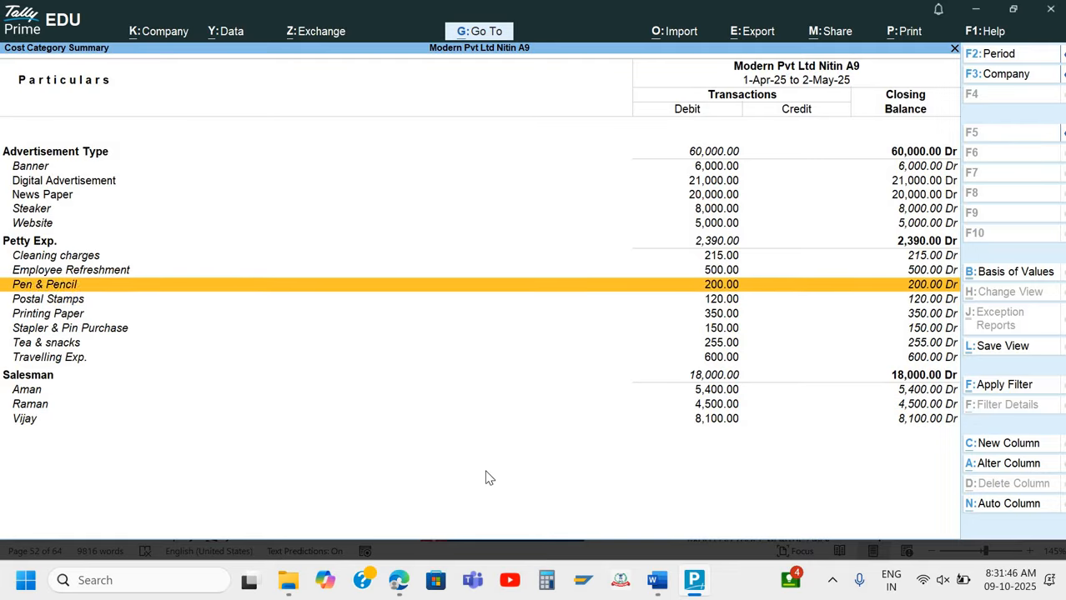
key(Up)
key(Up)
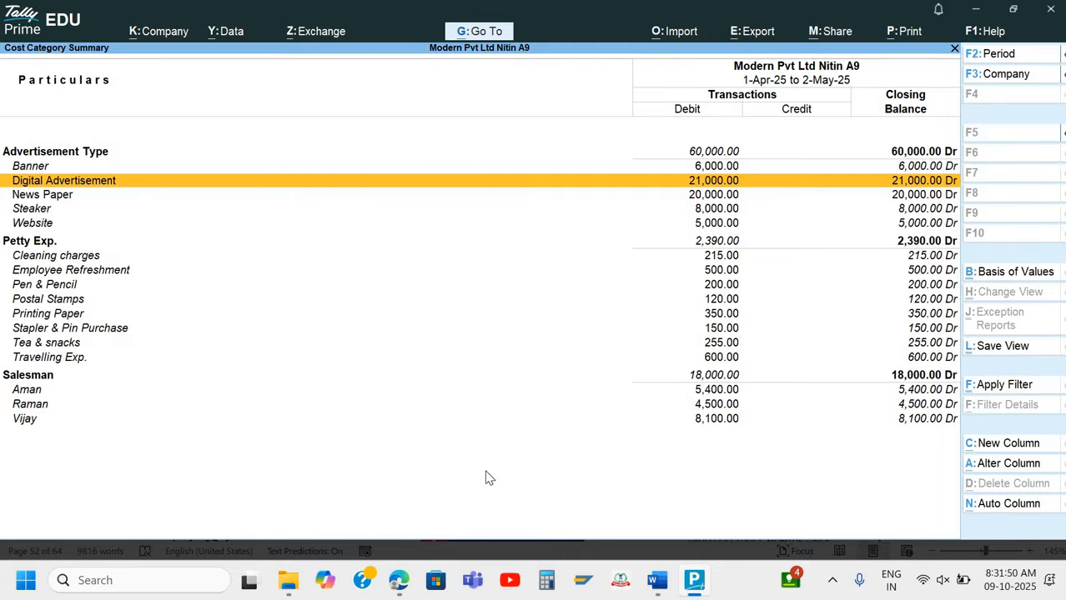
key(Down)
key(Down)
key(Down)
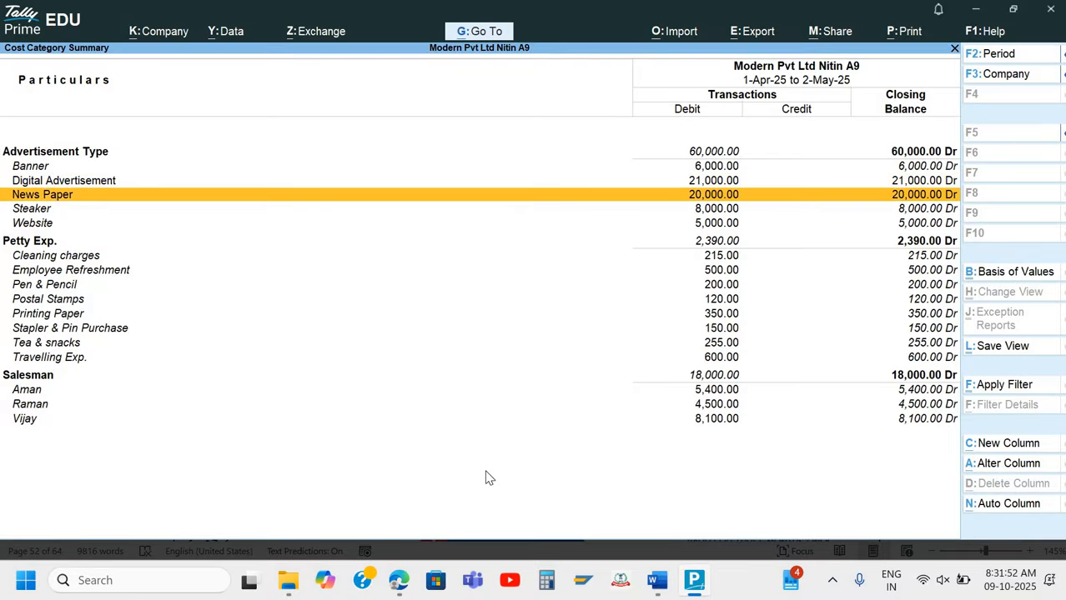
key(Up)
key(Up)
- Configure the Cost Category Summary to expand all levels in detailed format, keeping the default sorting method
key(ctrl+p)
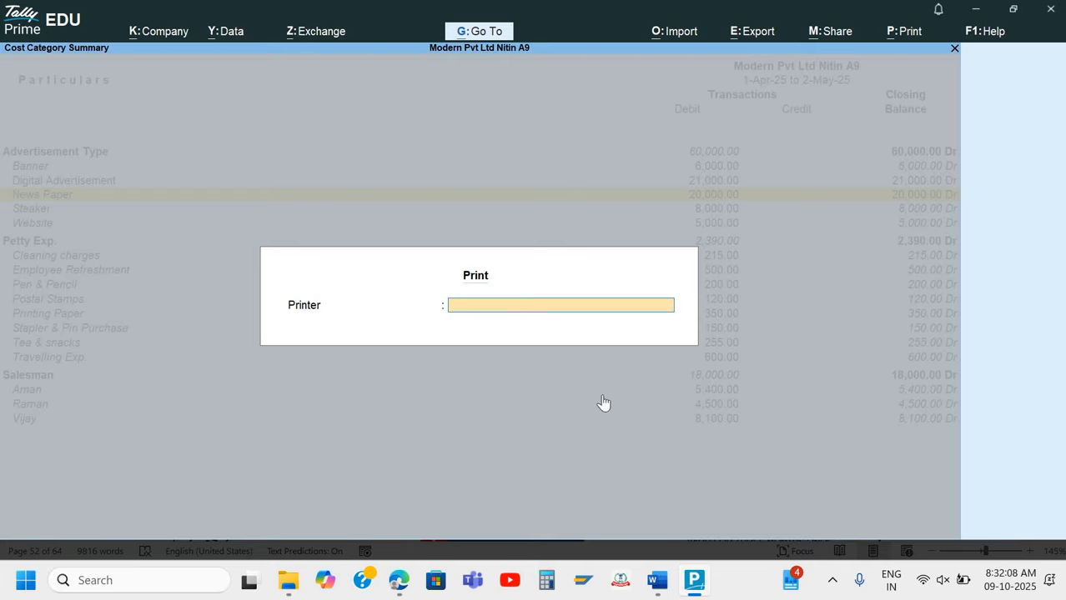
key(Escape)
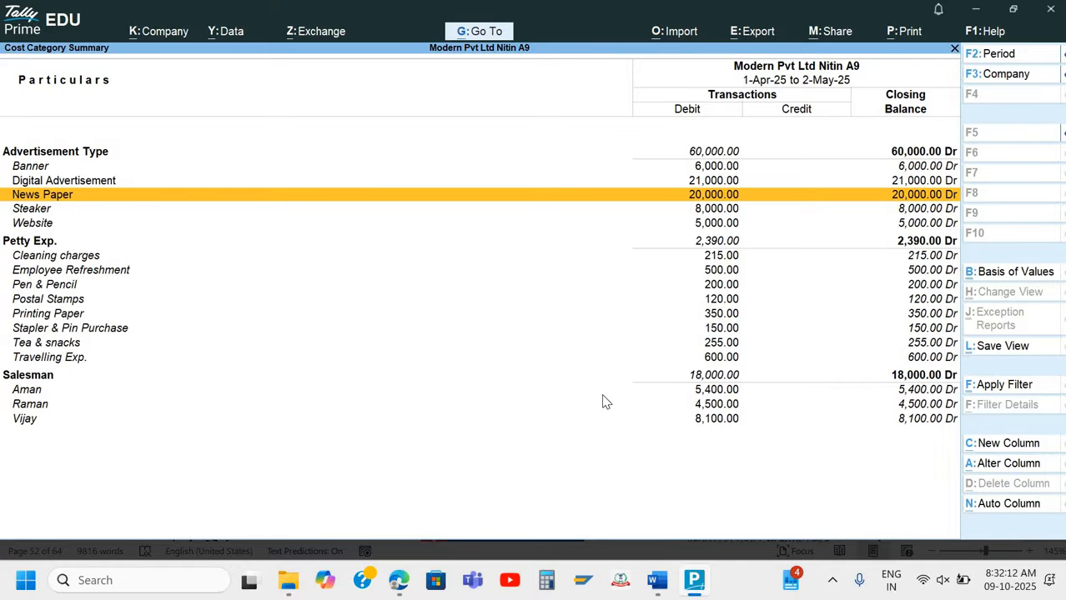
key(F12)
key(Down)
key(Down)
key(Down)
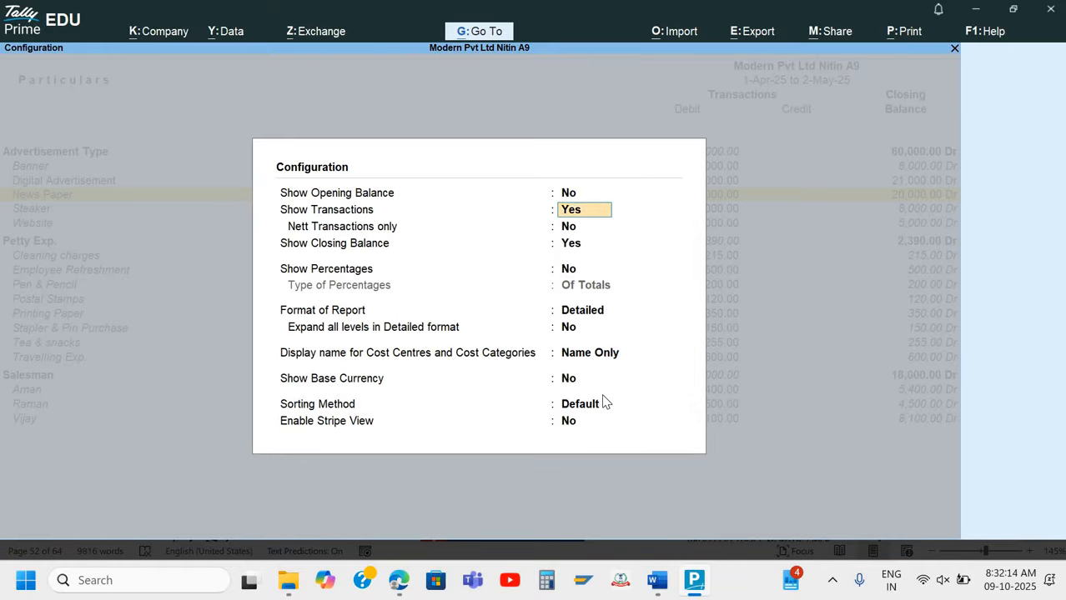
key(Down)
key(Down)
key(Return)
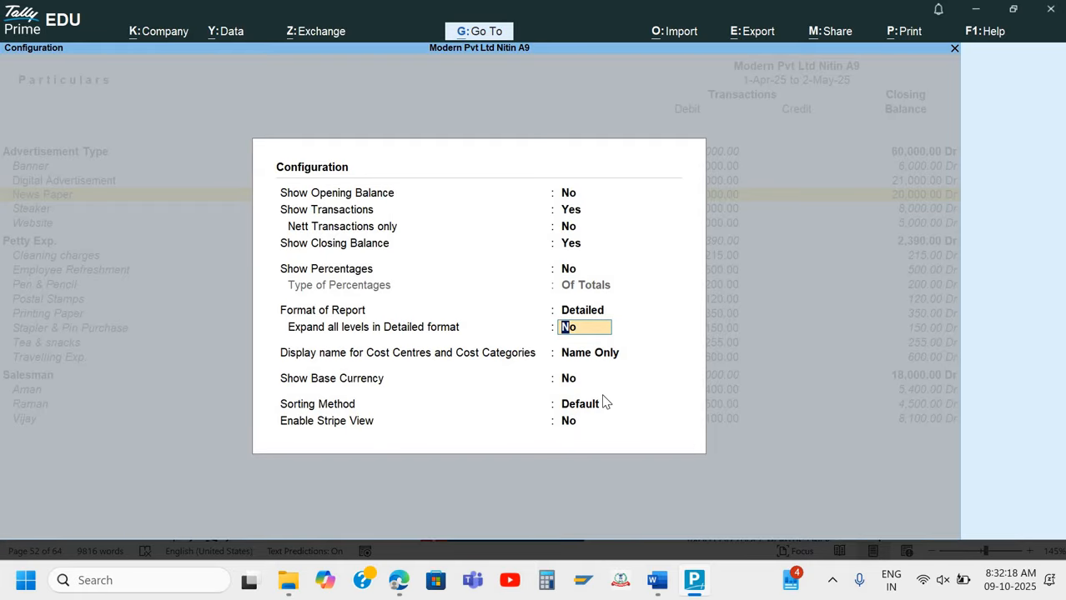
text(y)
key(Return)
key(Return)
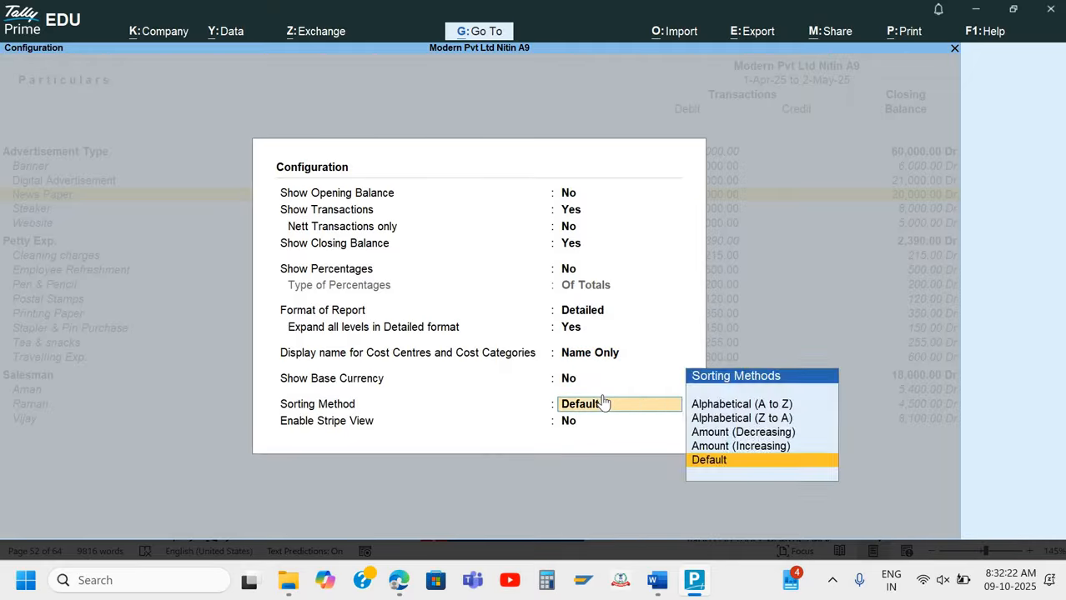
key(Return)
key(Return)
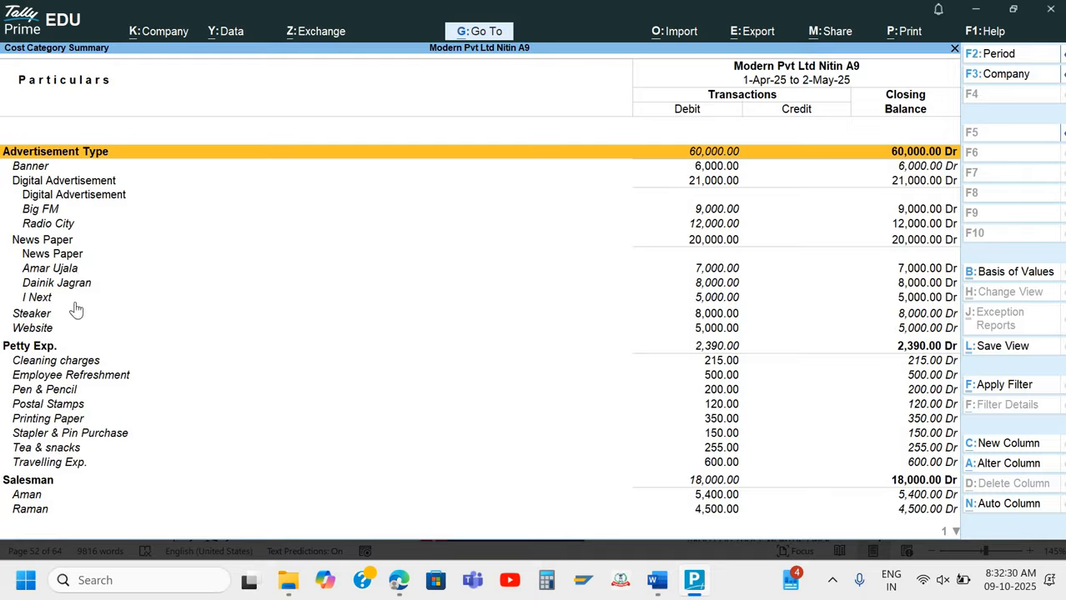
click(788, 424)
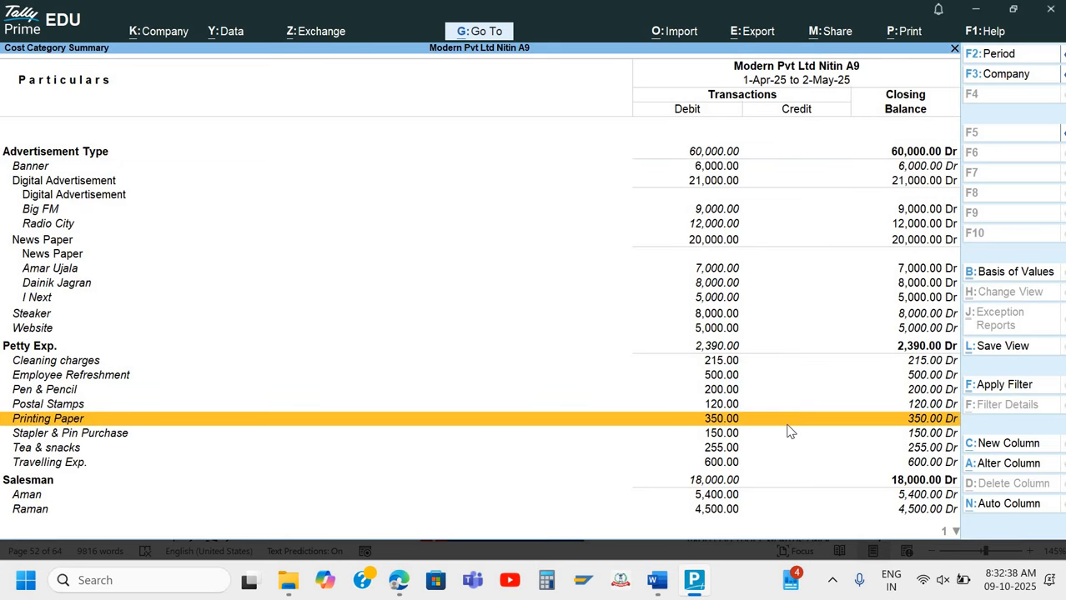
- Leave the Cost Category Summary and open the cost centre Ledger Break-up for the Advertisement ledger
key(Escape)
key(Down)
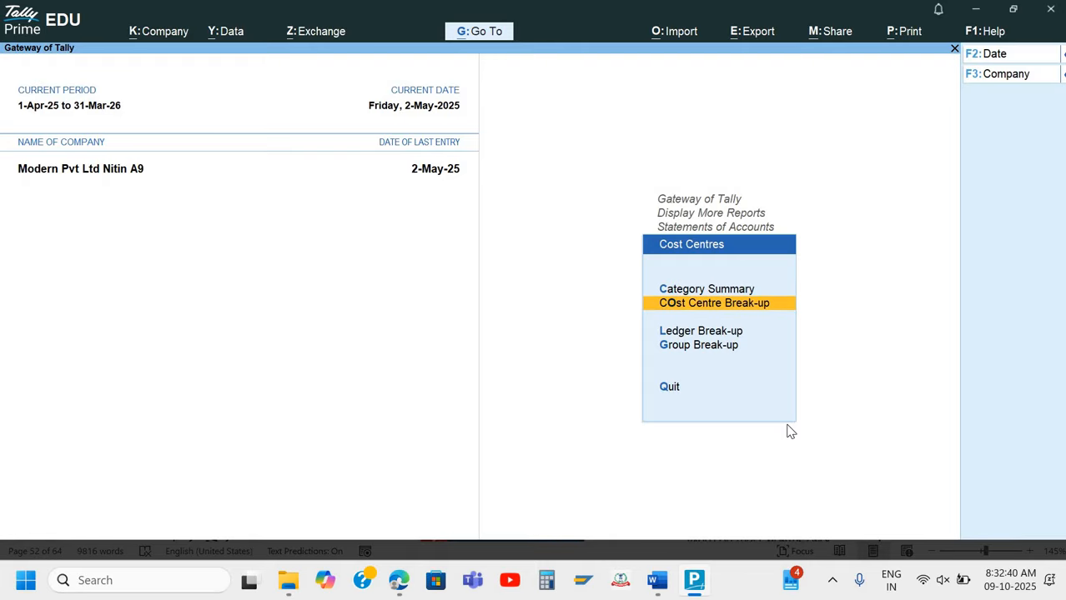
key(Down)
key(Up)
key(Up)
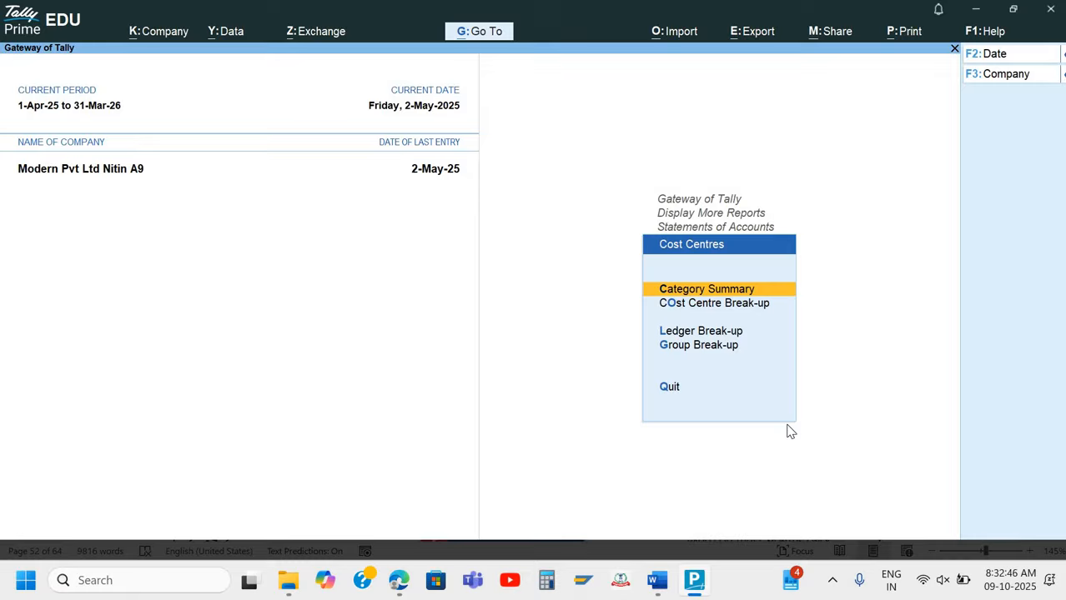
key(Down)
key(Down)
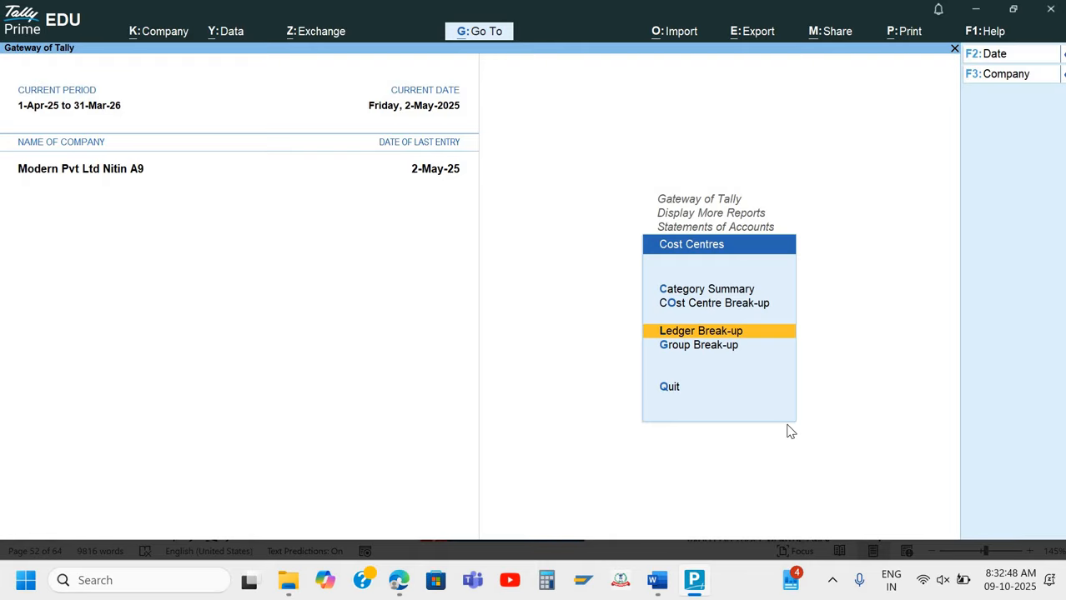
key(Return)
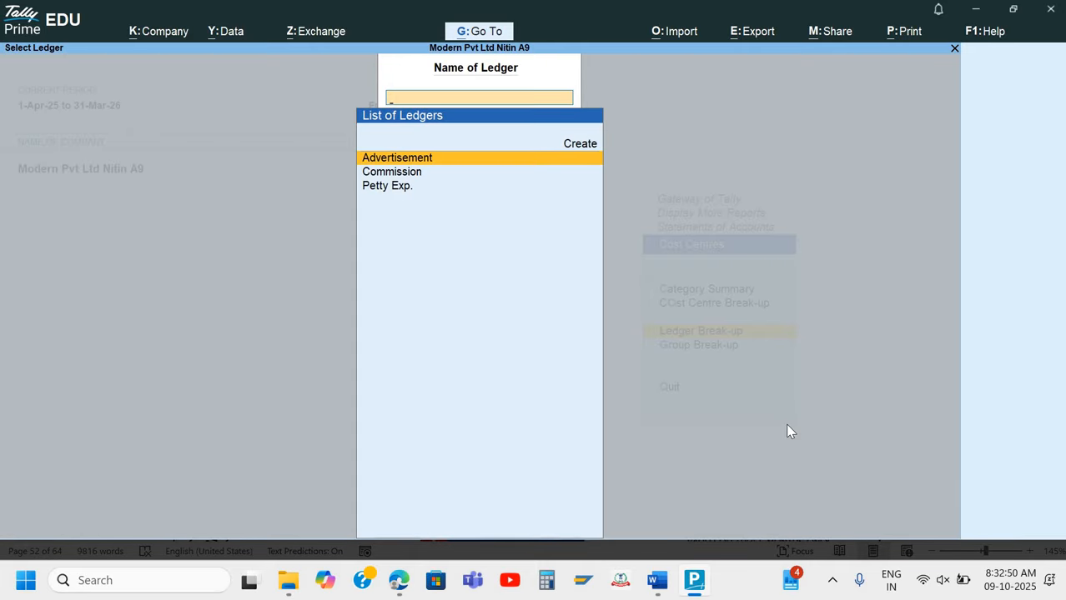
key(Return)
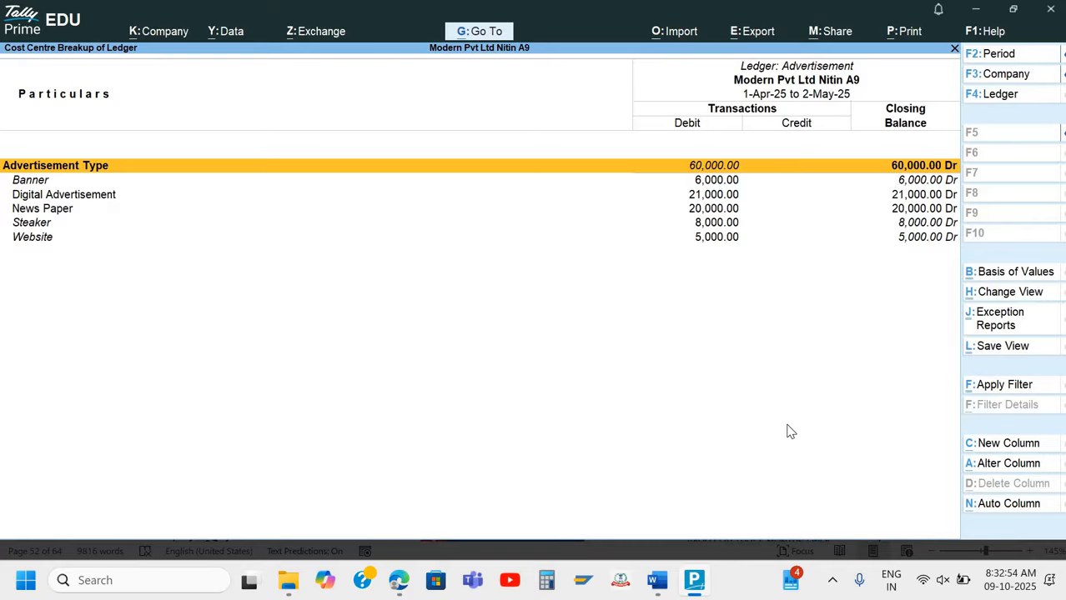
- Configure the Advertisement ledger's cost centre break-up to expand all levels in detailed format
key(F12)
key(Down)
key(Down)
key(Down)
key(Down)
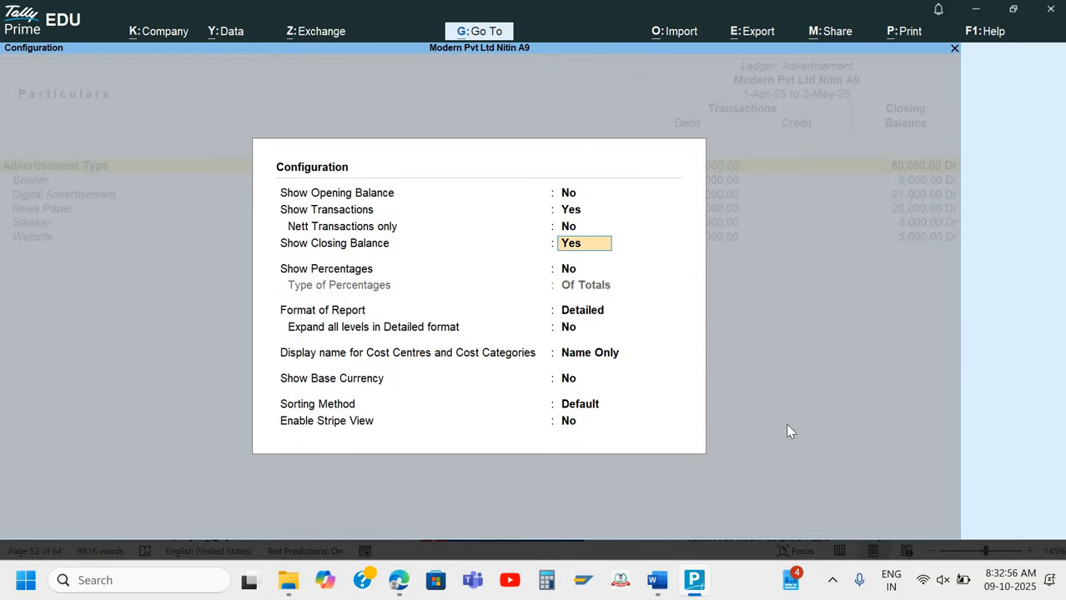
key(Down)
key(Down)
text(y)
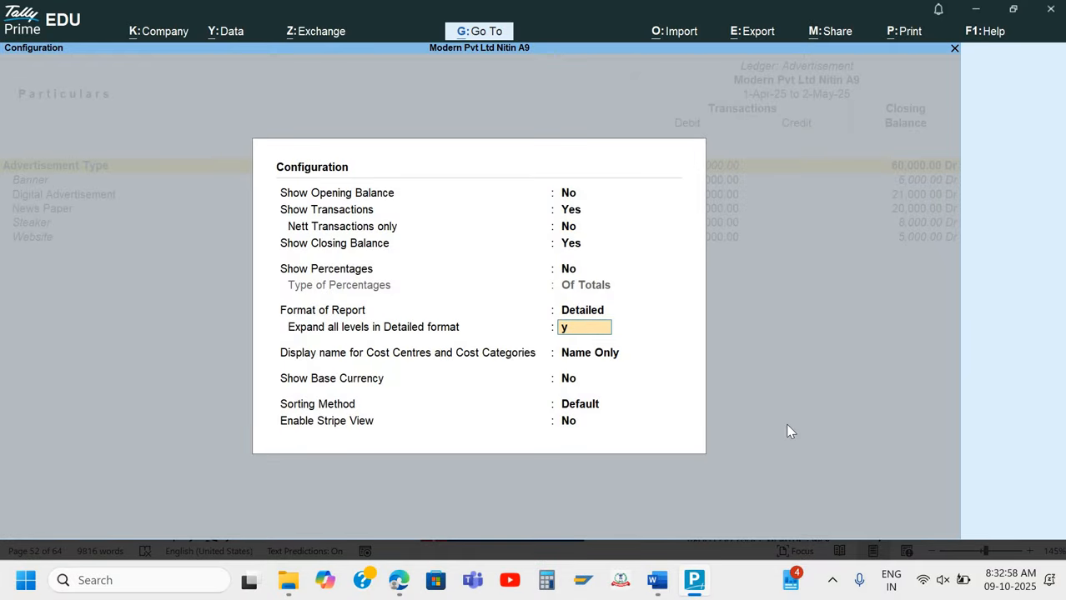
key(Return)
key(ctrl+a)
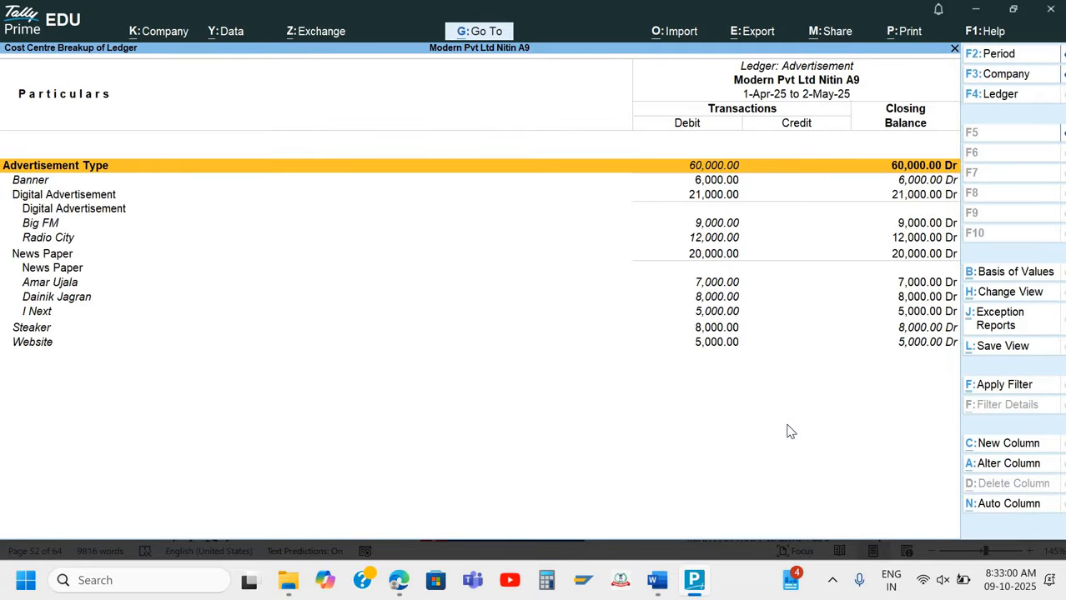
- Examine the cost centre amounts in the Advertisement ledger's break-up, from Banner through to Website
key(Down)
key(Down)
key(Down)
key(Down)
key(Down)
key(Down)
key(Down)
key(Down)
key(Down)
key(Down)
key(Down)
key(Down)
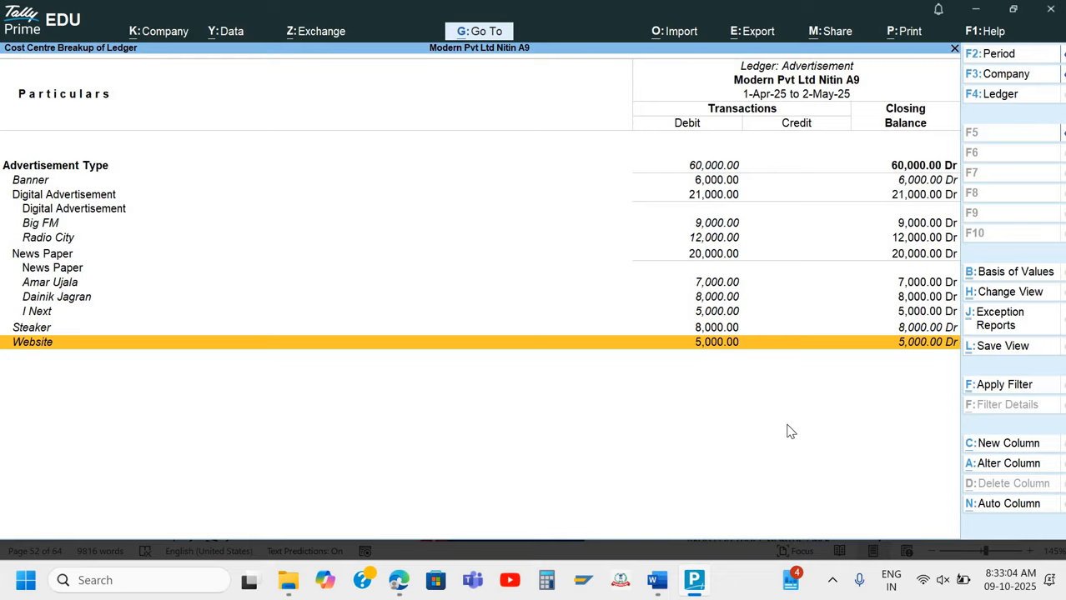
- View the cost centre break-ups of the Commission and Petty Exp. ledgers
key(Escape)
key(Down)
key(Return)
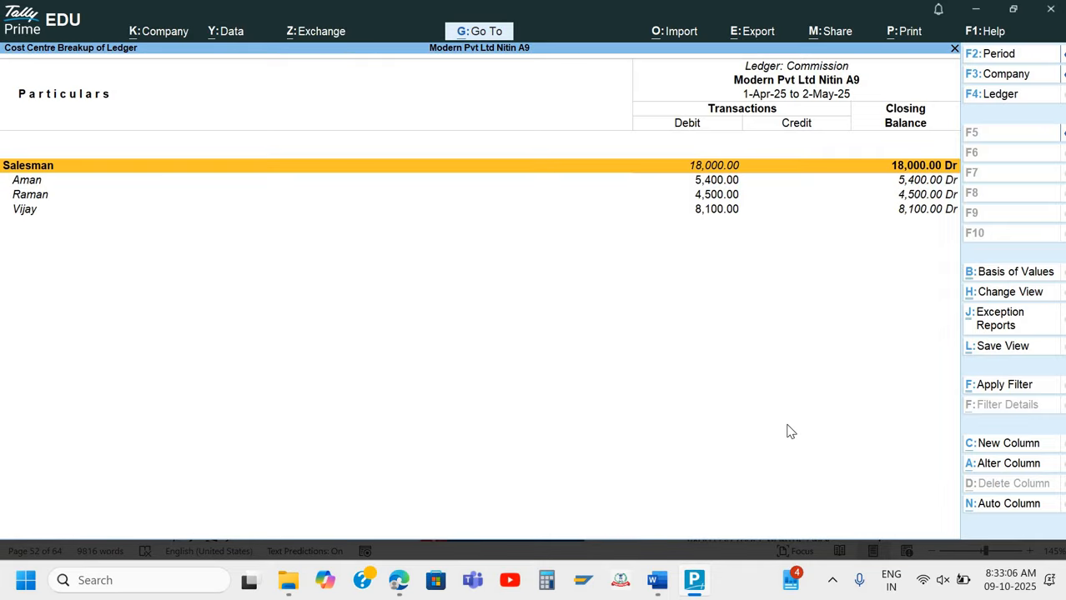
key(Escape)
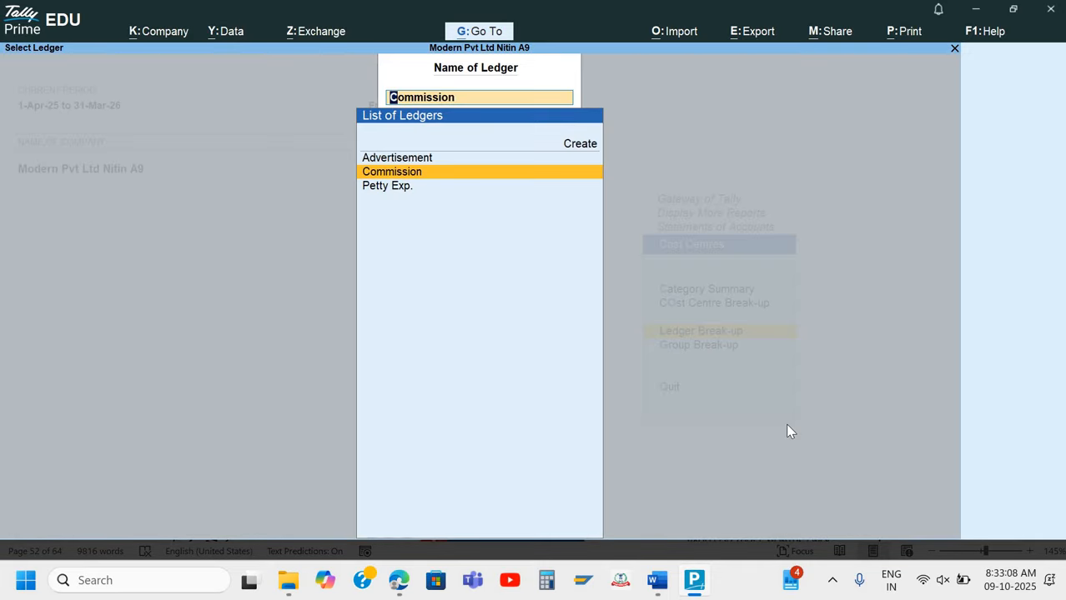
key(Down)
key(Return)
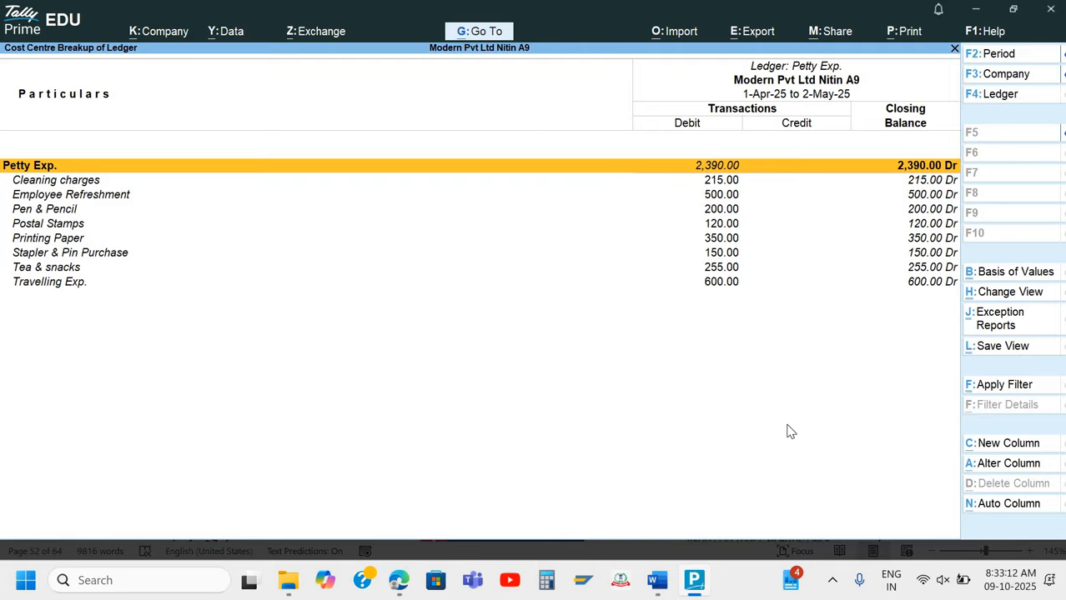
key(Escape)
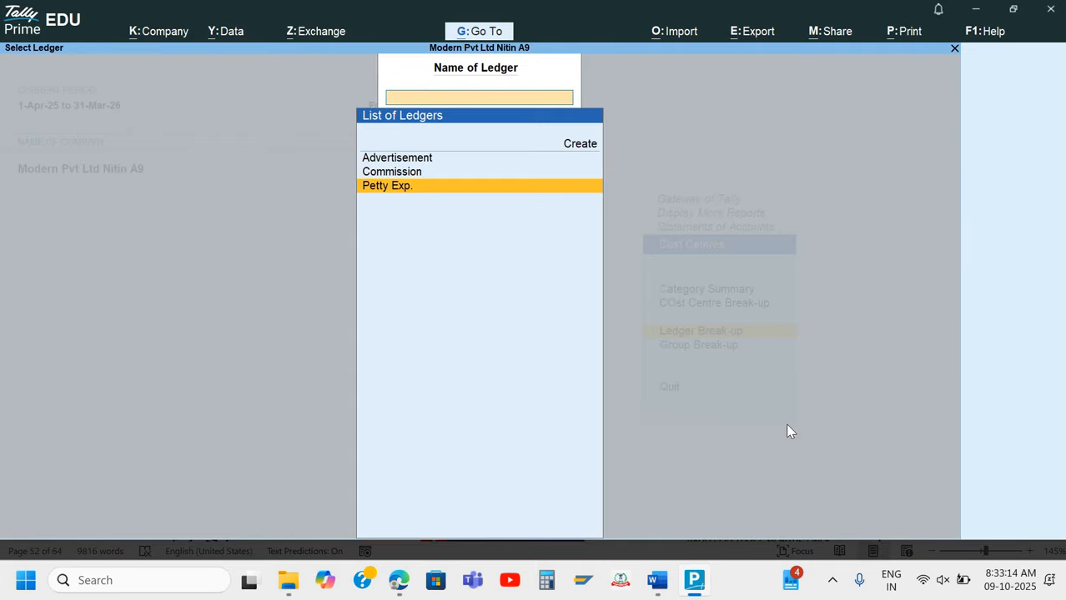
- Return to the Gateway of Tally and check the current place in the Word assignment document
key(Escape)
key(Escape)
key(Escape)
key(Escape)
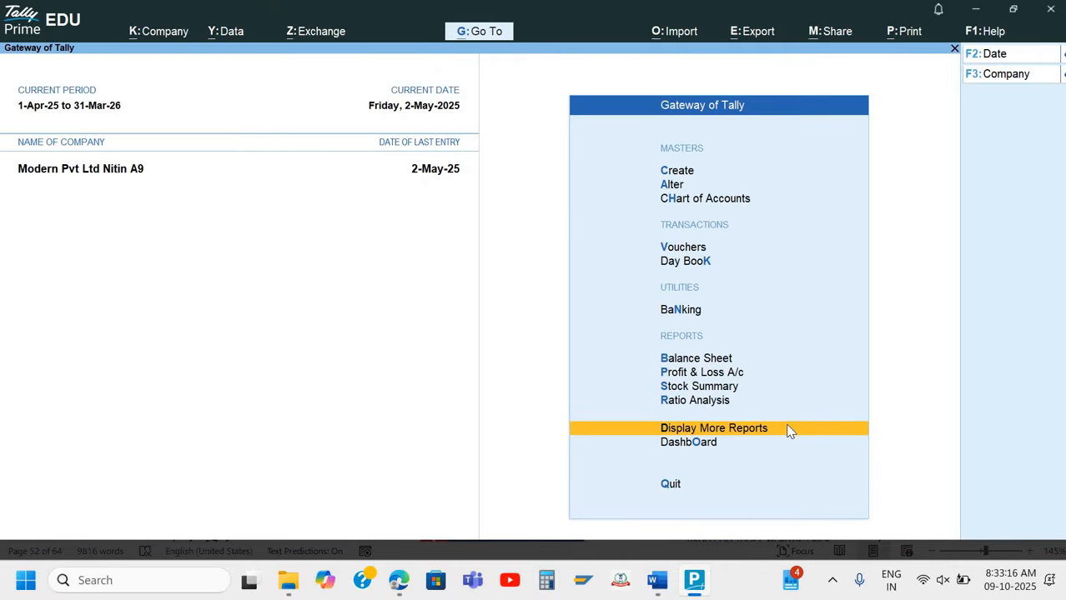
key(Escape)
key(Escape)
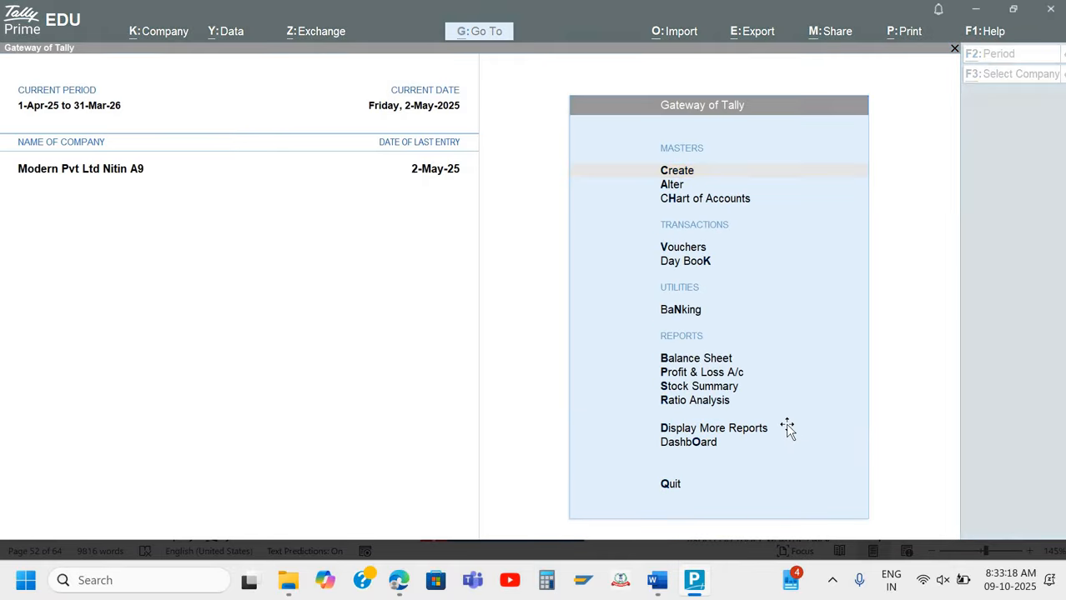
key(alt+Tab)
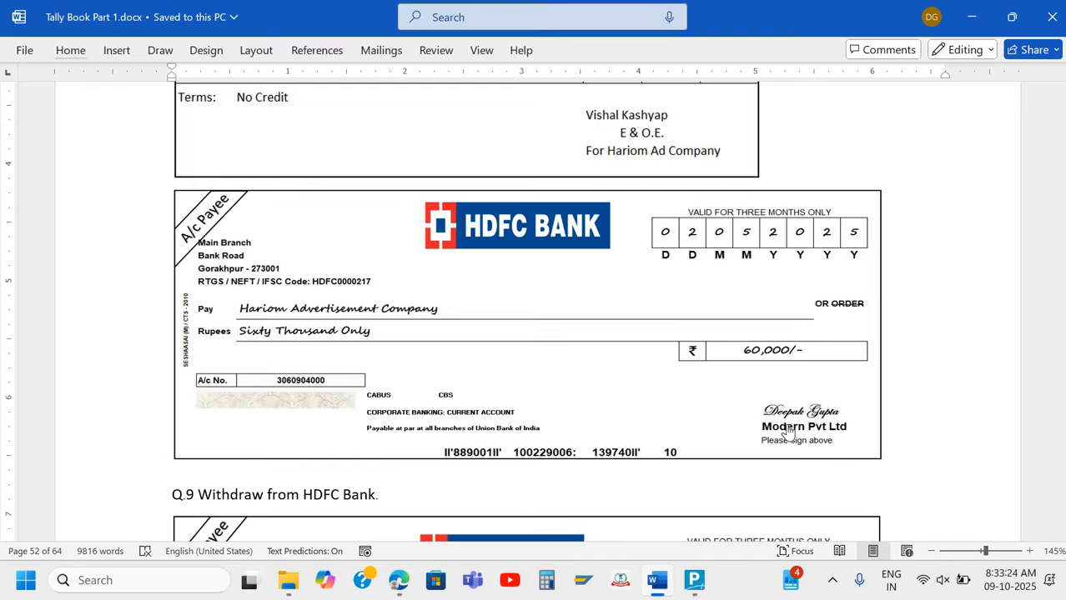
key(alt+Tab)
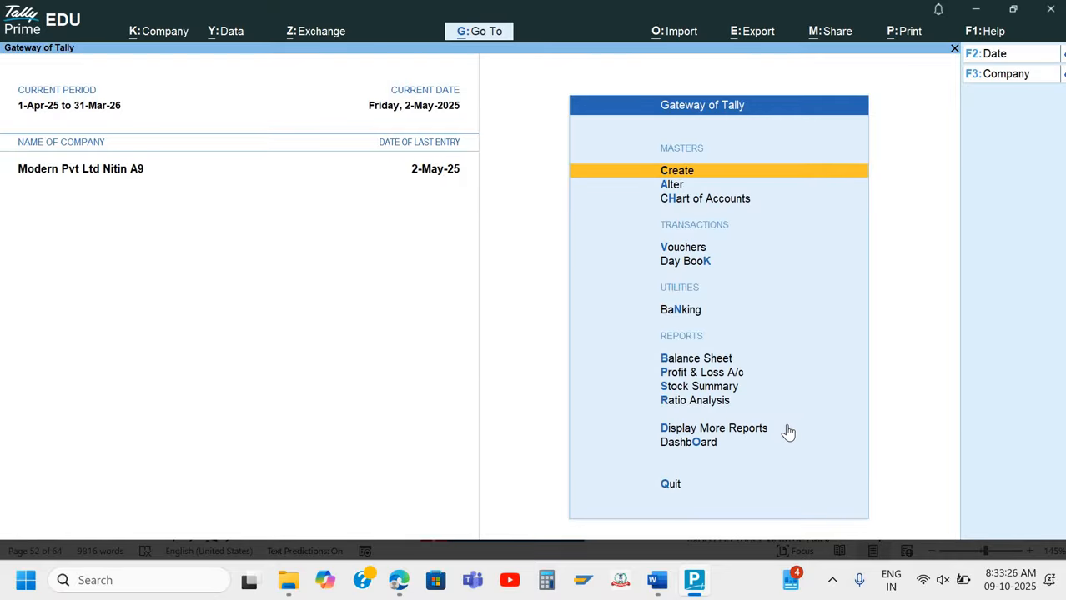
- Open the Profit & Loss A/c in detailed format and review the ledgers under Indirect Expenses
key(Down)
key(Down)
key(Down)
key(Down)
key(Down)
key(Down)
key(Down)
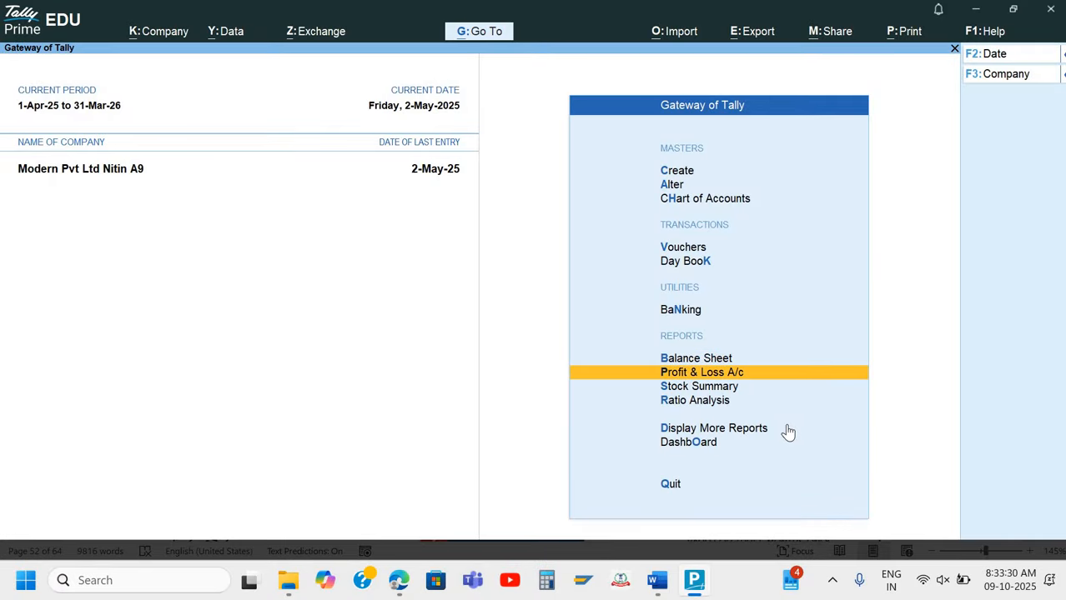
key(Up)
key(Down)
key(Return)
key(alt+F5)
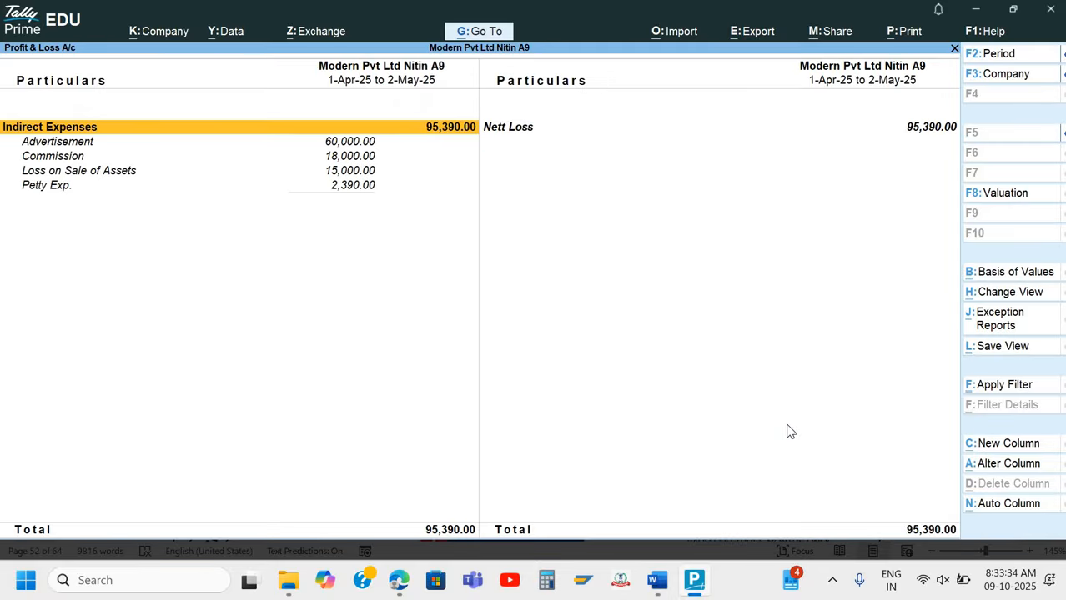
key(Down)
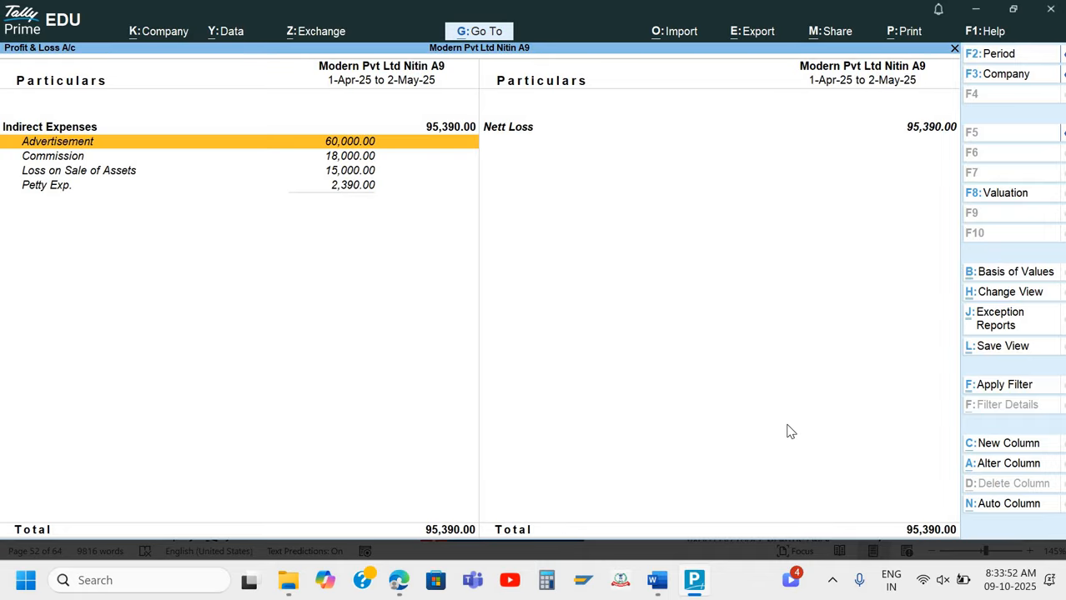
- Switch to the Word assignment document and read questions Q.9 to Q.14, including the cheques and HDFC Bank statement
key(alt+Tab)
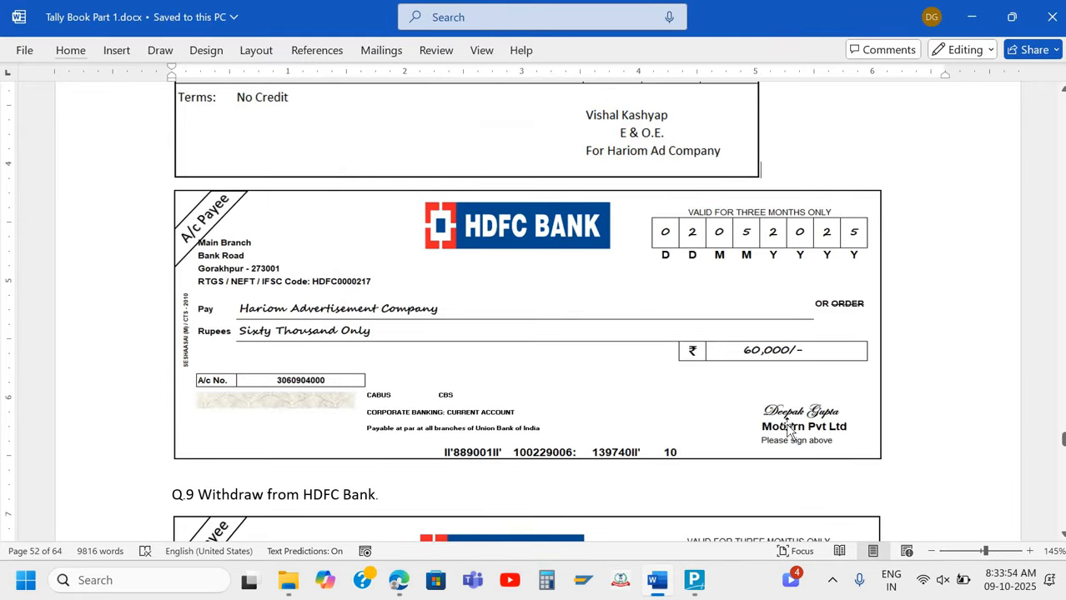
scroll(788, 430, down, 5)
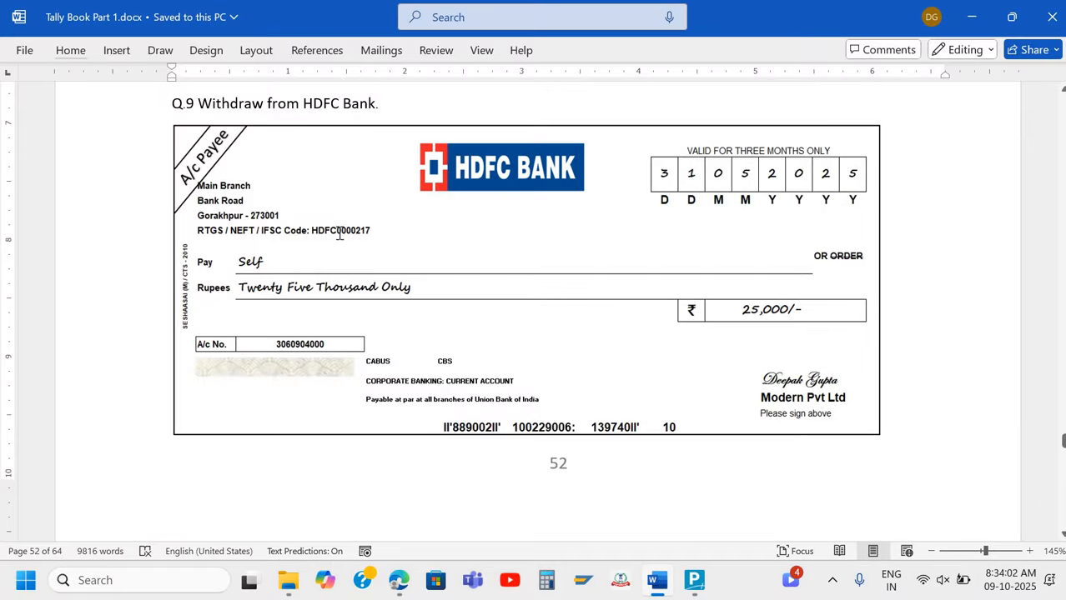
scroll(338, 234, down, 1)
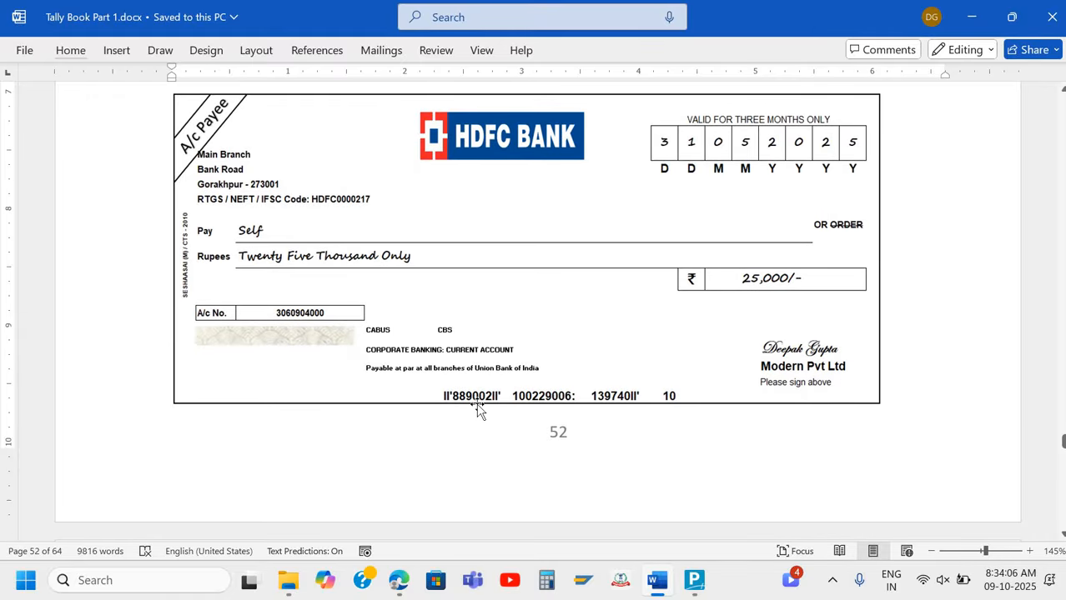
scroll(477, 409, down, 10)
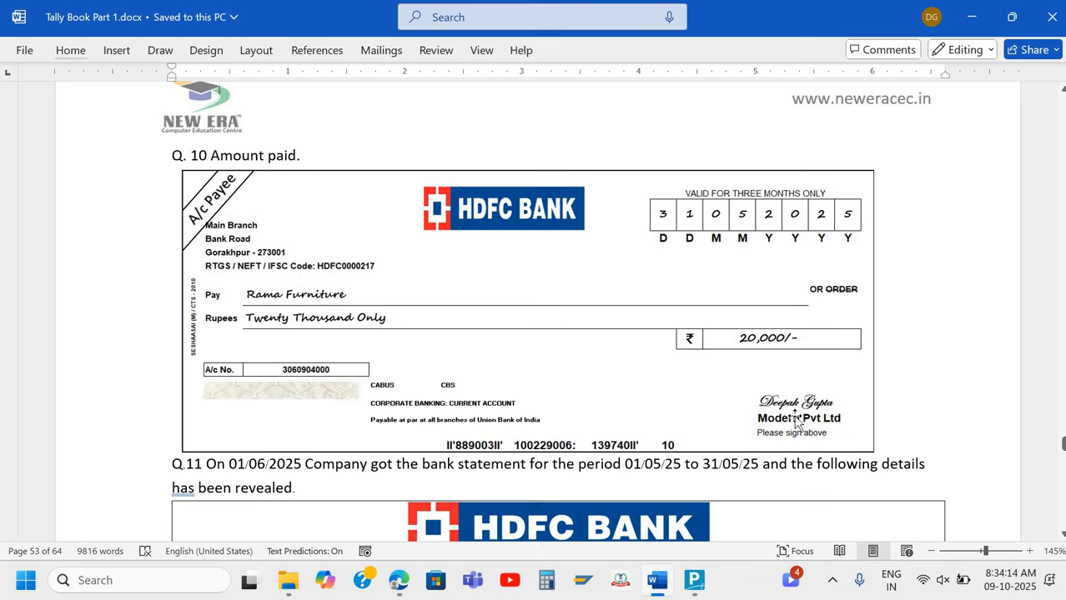
scroll(692, 482, down, 5)
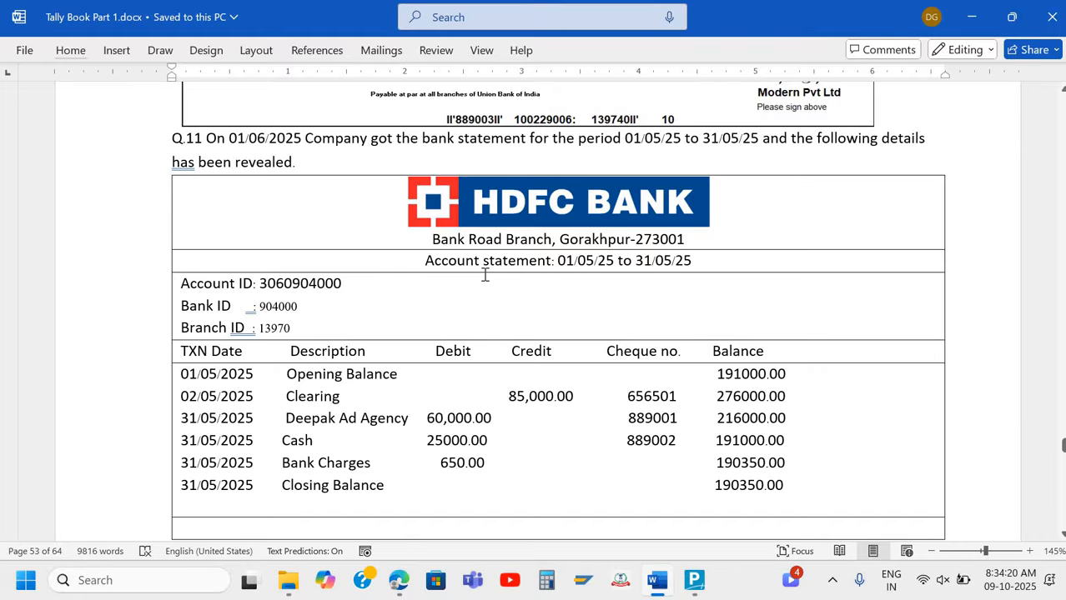
scroll(484, 275, down, 1)
ctrl+scroll(484, 276, down, 2)
scroll(344, 451, down, 1)
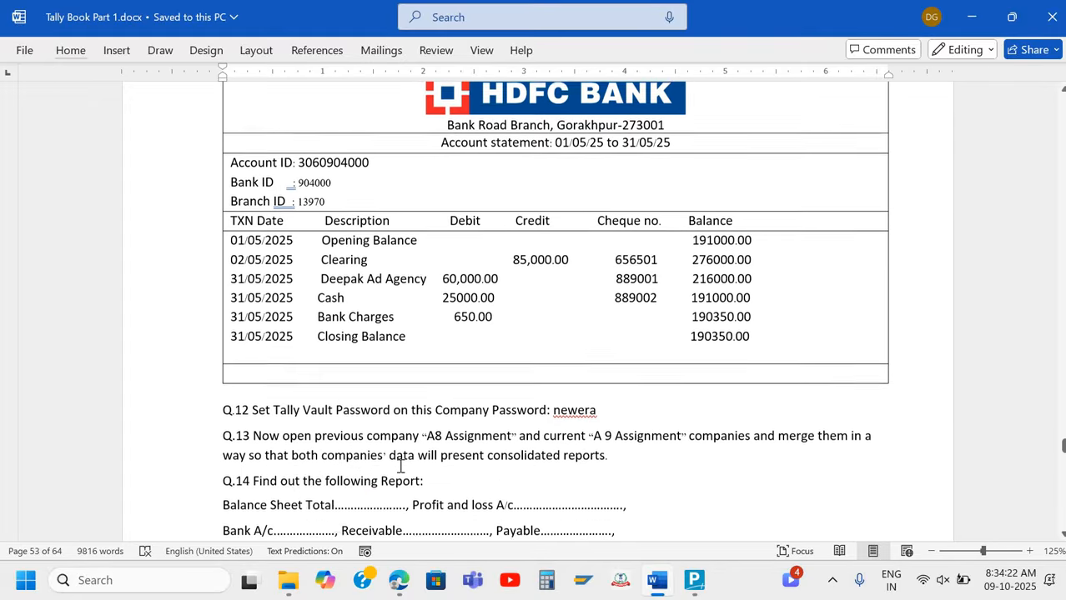